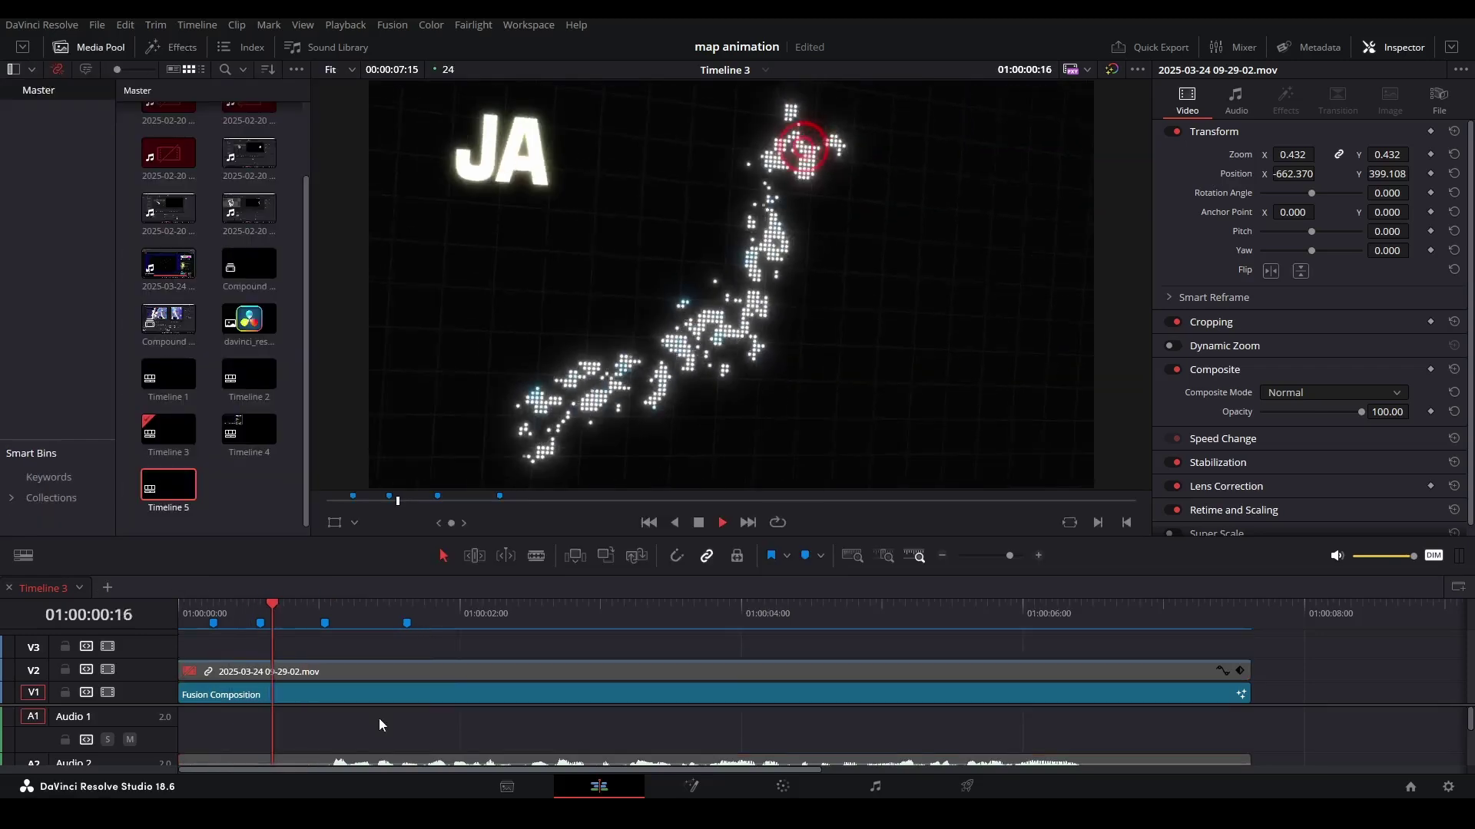
Create a new timeline containing a Fusion Composition and open that composition for node editing.
{"action": "left_click", "coordinate": [108, 588]}
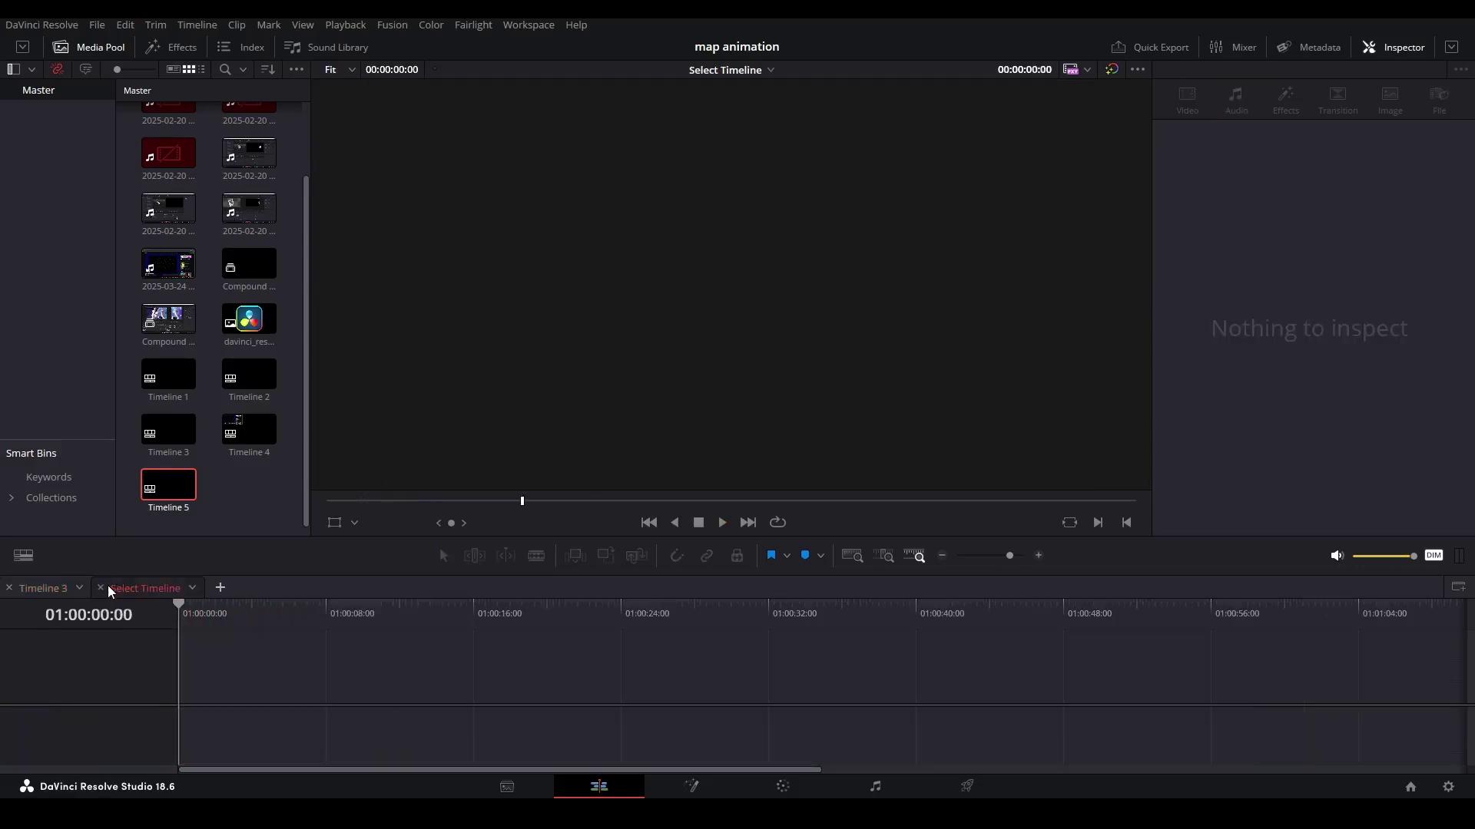
{"action": "left_click", "coordinate": [176, 48]}
{"action": "left_click_drag", "start_coordinate": [66, 477], "coordinate": [184, 698]}
{"action": "left_click_drag", "start_coordinate": [532, 627], "coordinate": [870, 653]}
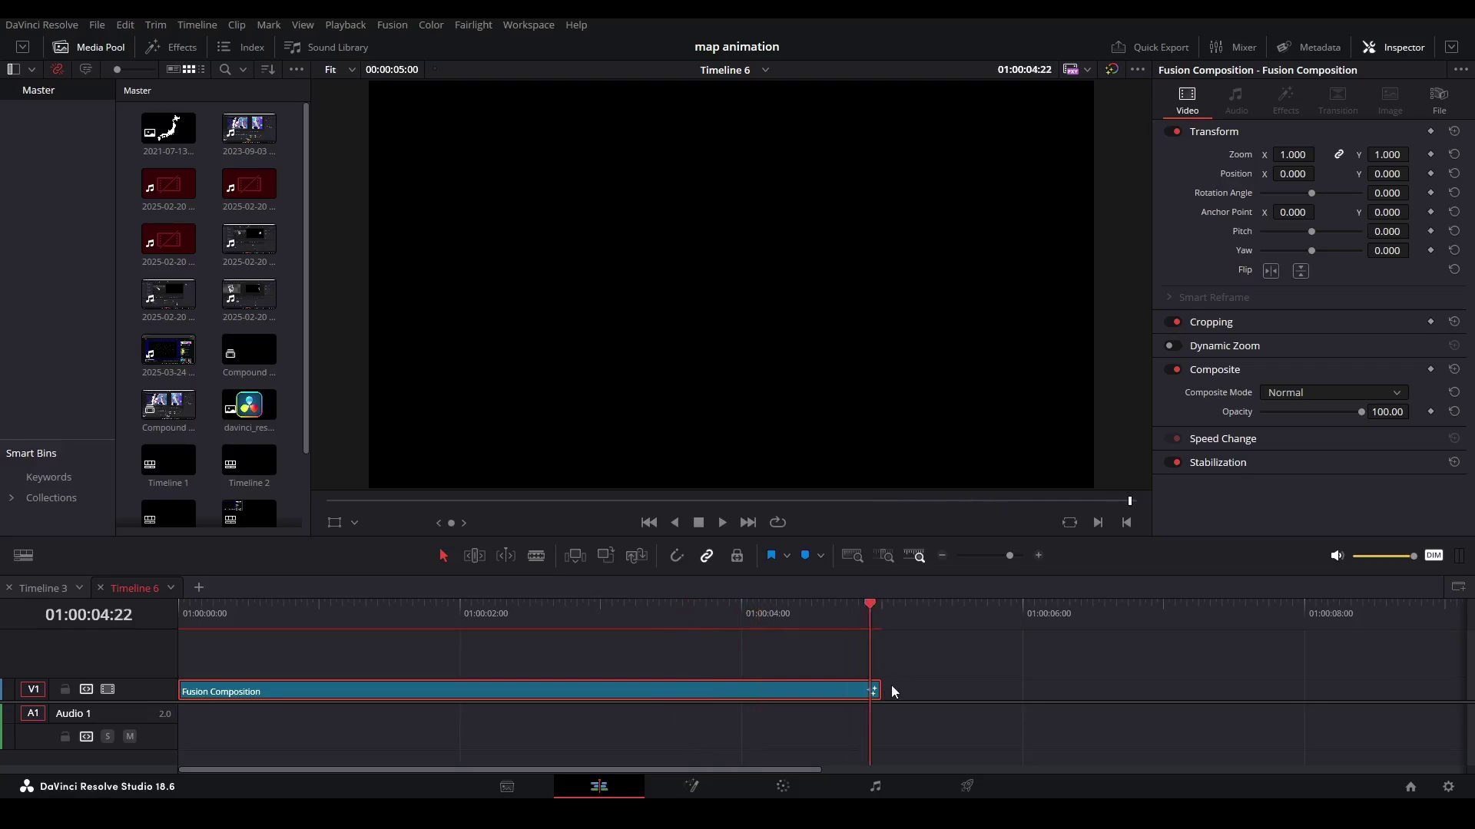
{"action": "left_click", "coordinate": [871, 691]}
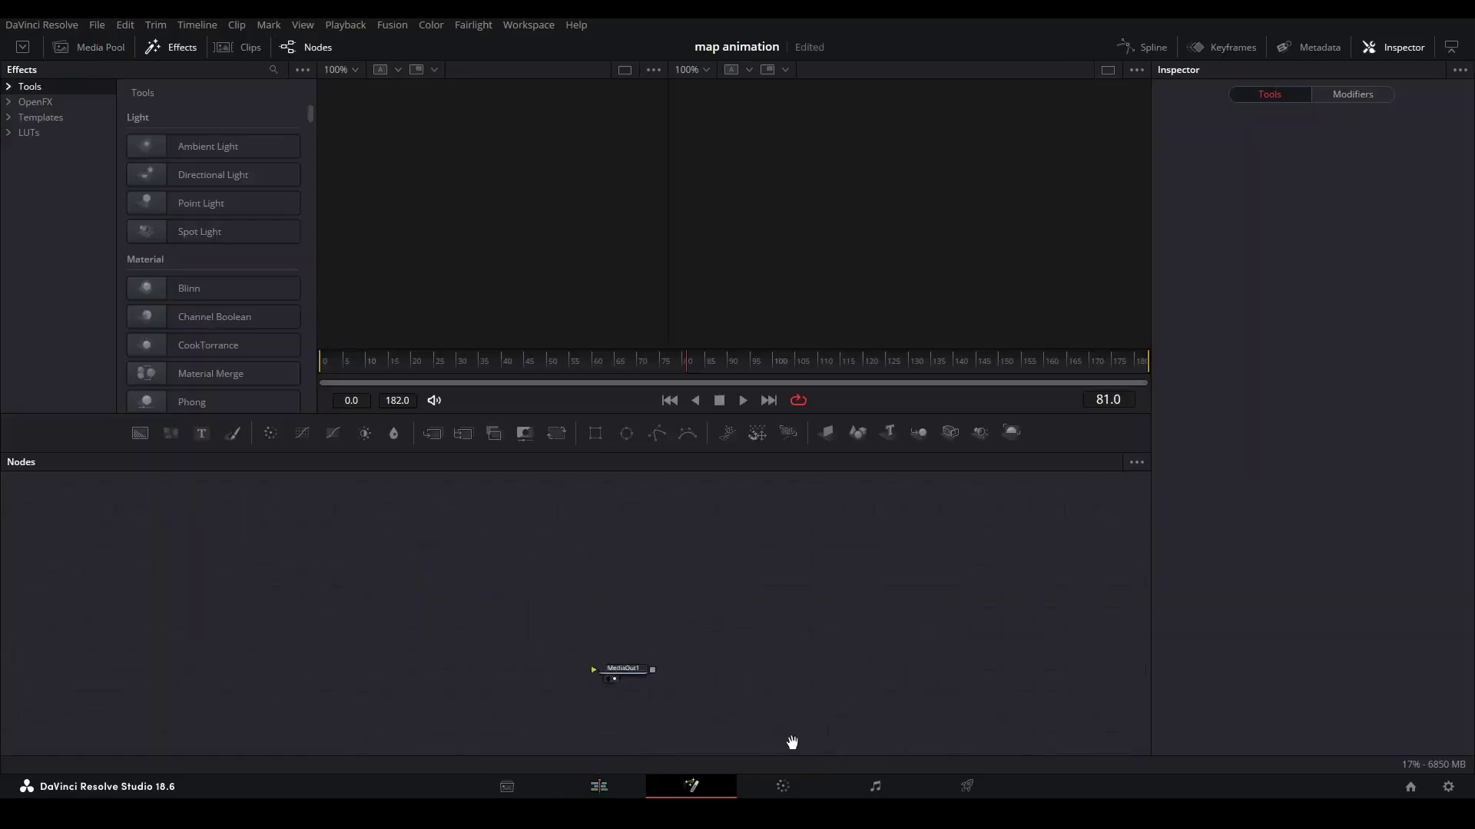
Bring the white Japan map PNG into the composition and attach a rectangle mask resized to enclose the main islands.
{"action": "left_click", "coordinate": [109, 48]}
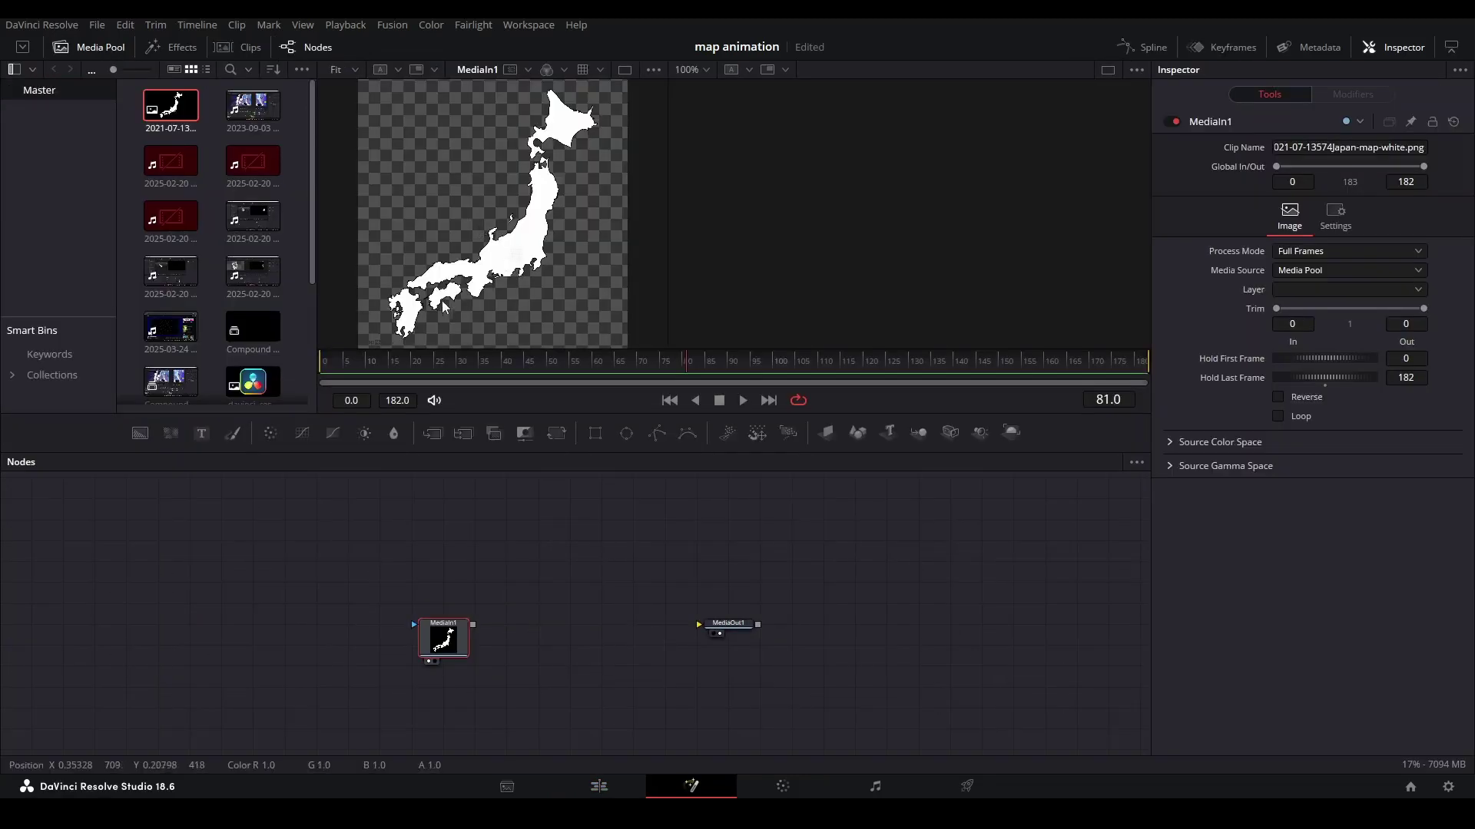
{"action": "left_click_drag", "start_coordinate": [440, 301], "coordinate": [458, 255]}
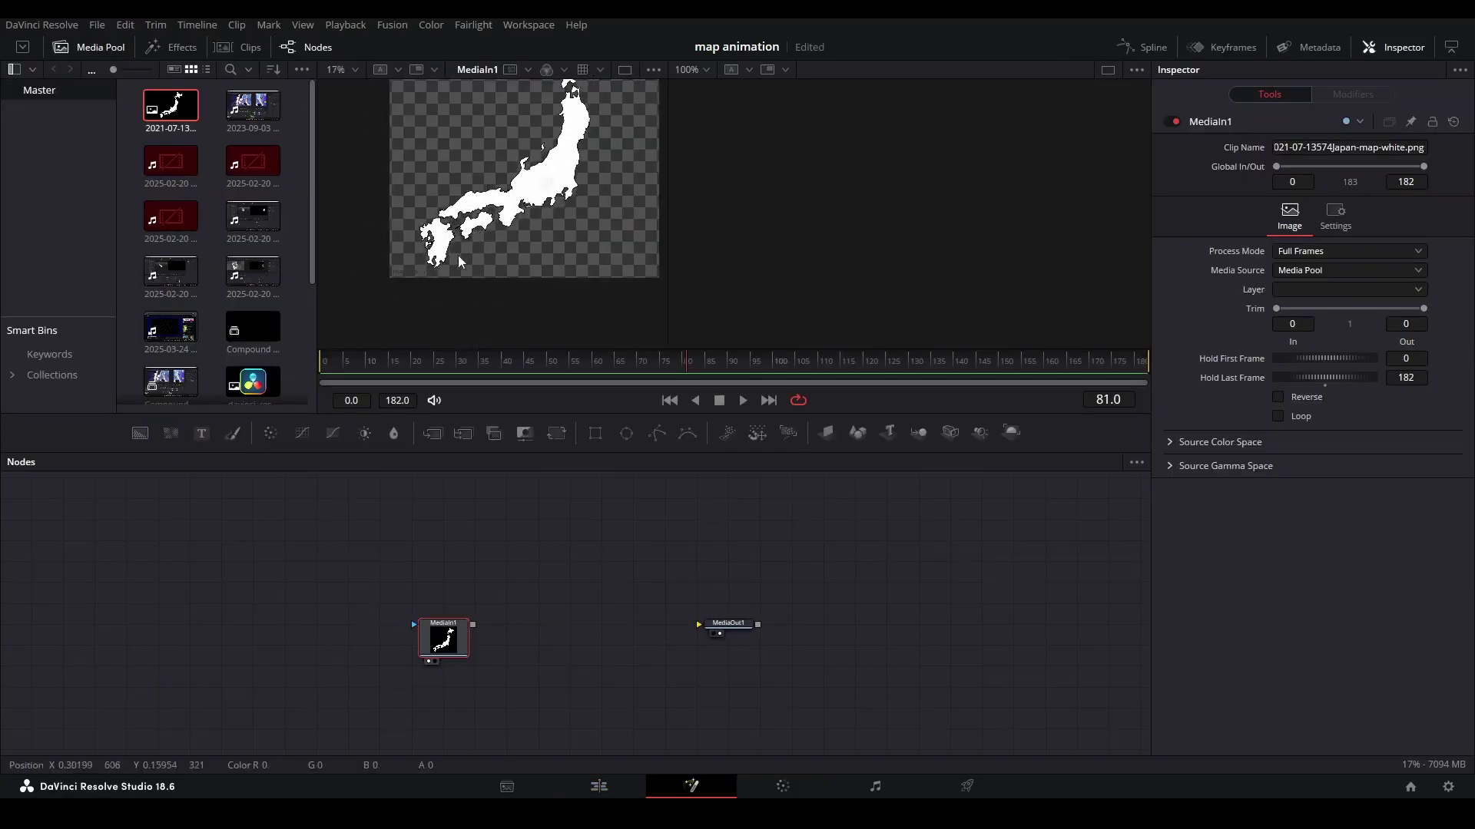
{"action": "scroll", "coordinate": [404, 275], "scroll_direction": "up", "scroll_amount": 5}
{"action": "scroll", "coordinate": [476, 269], "scroll_direction": "down", "scroll_amount": 4}
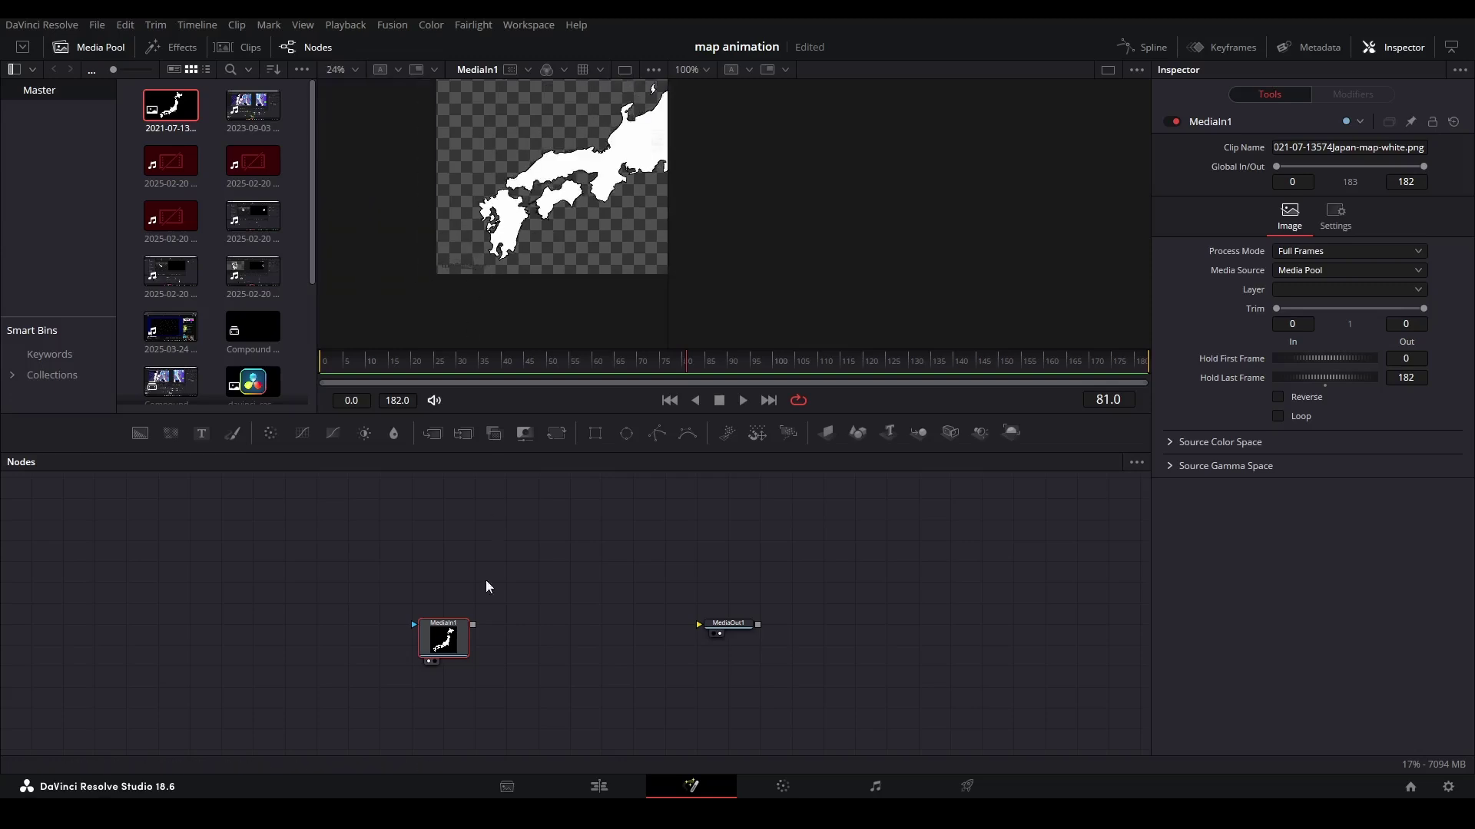
{"action": "left_click", "coordinate": [595, 433]}
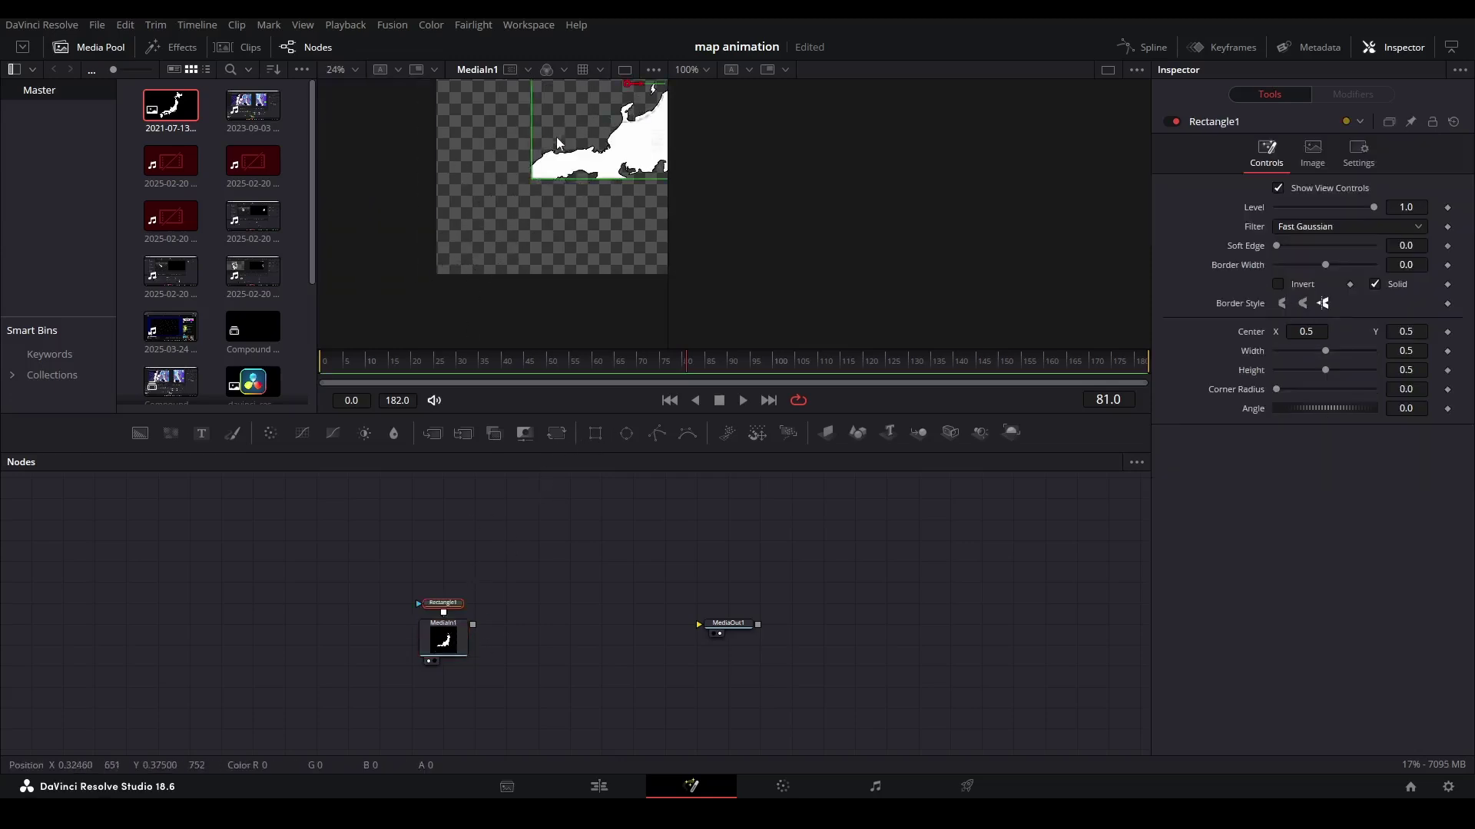
{"action": "left_click_drag", "start_coordinate": [555, 129], "coordinate": [329, 408]}
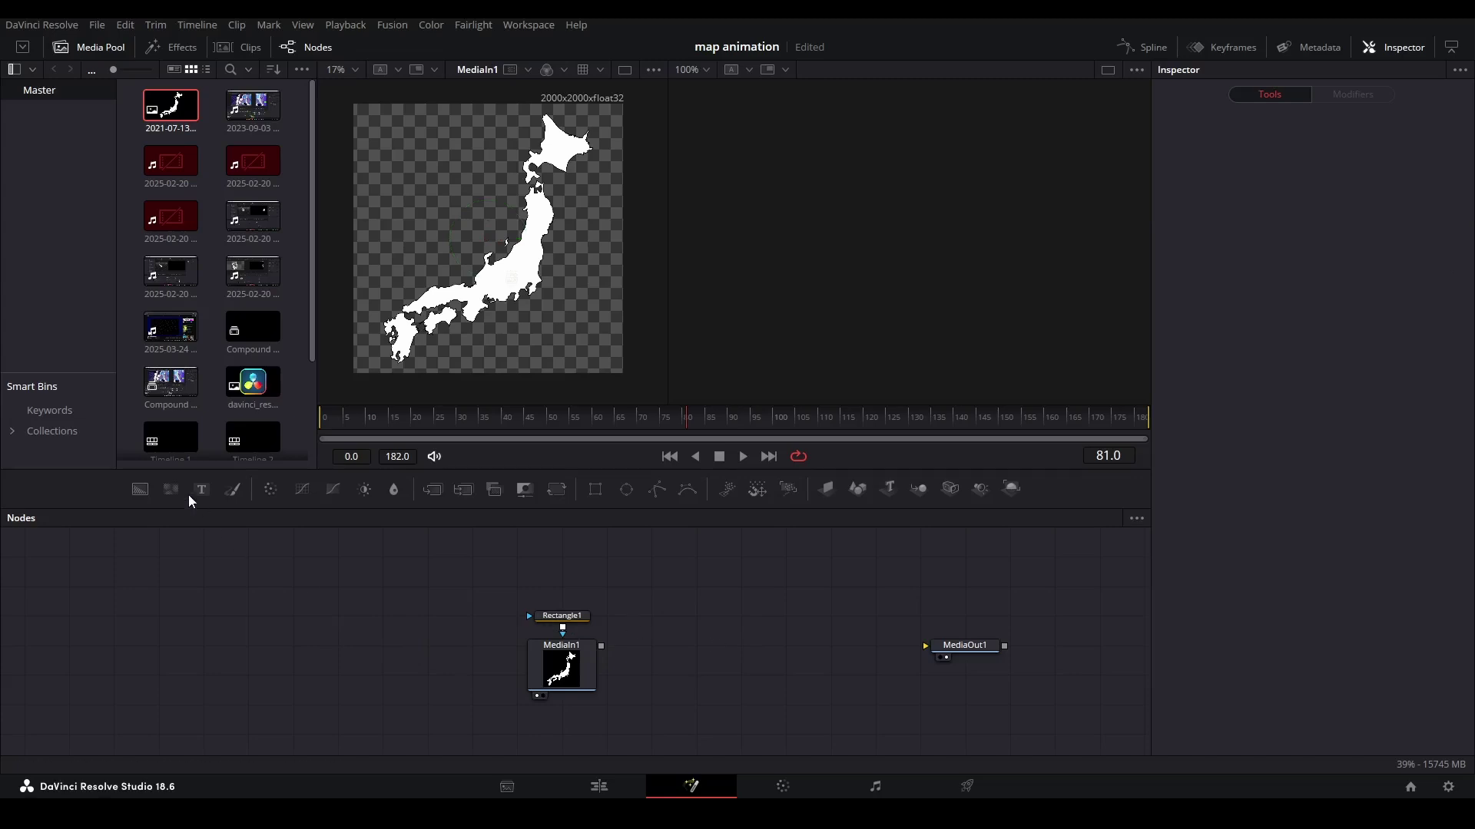
Add a FastNoise node, show it in the second viewer and set its noise scale to 13.7.
{"action": "left_click_drag", "start_coordinate": [180, 494], "coordinate": [421, 619]}
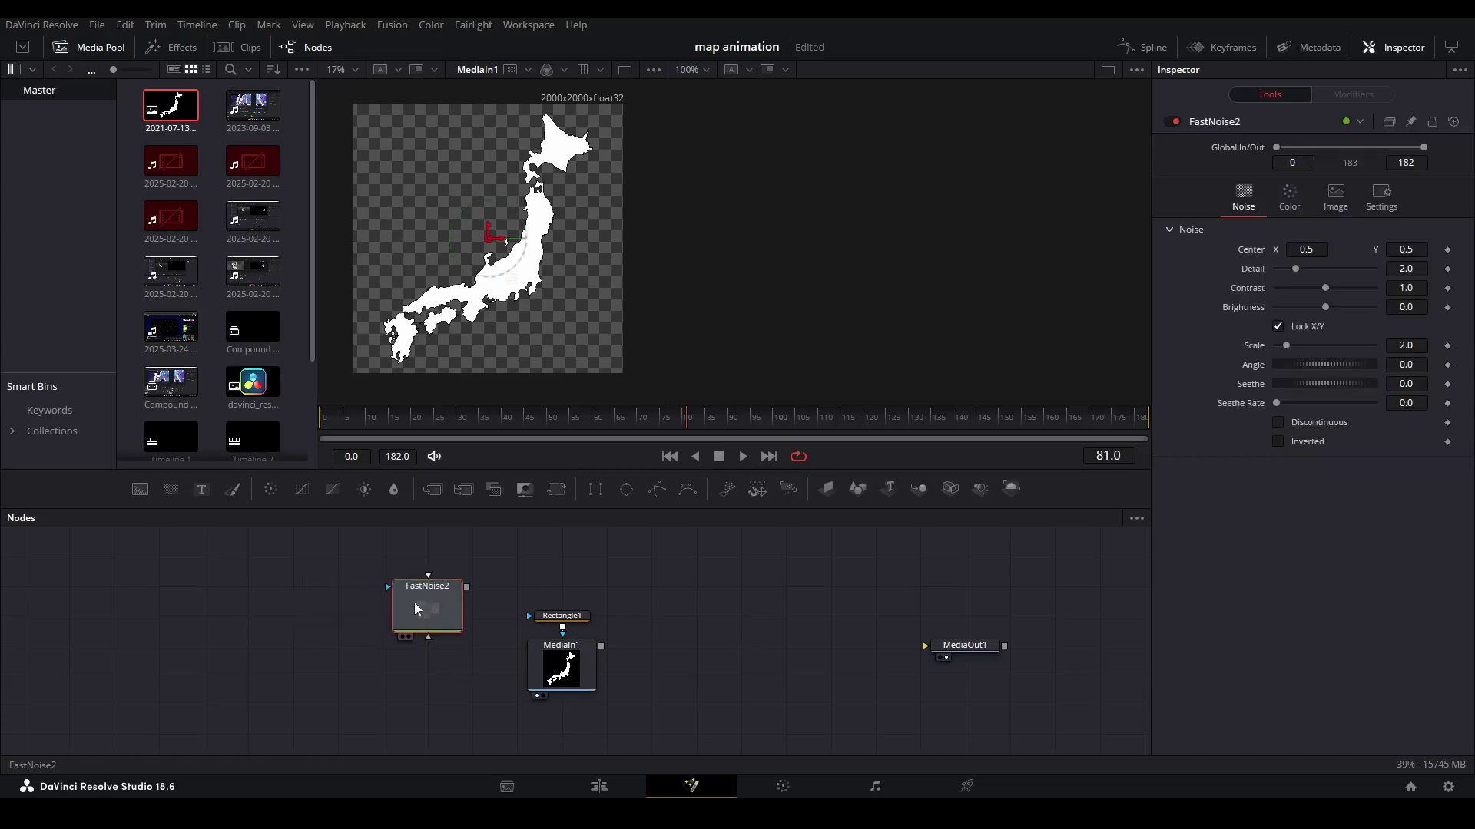
{"action": "key", "text": "2"}
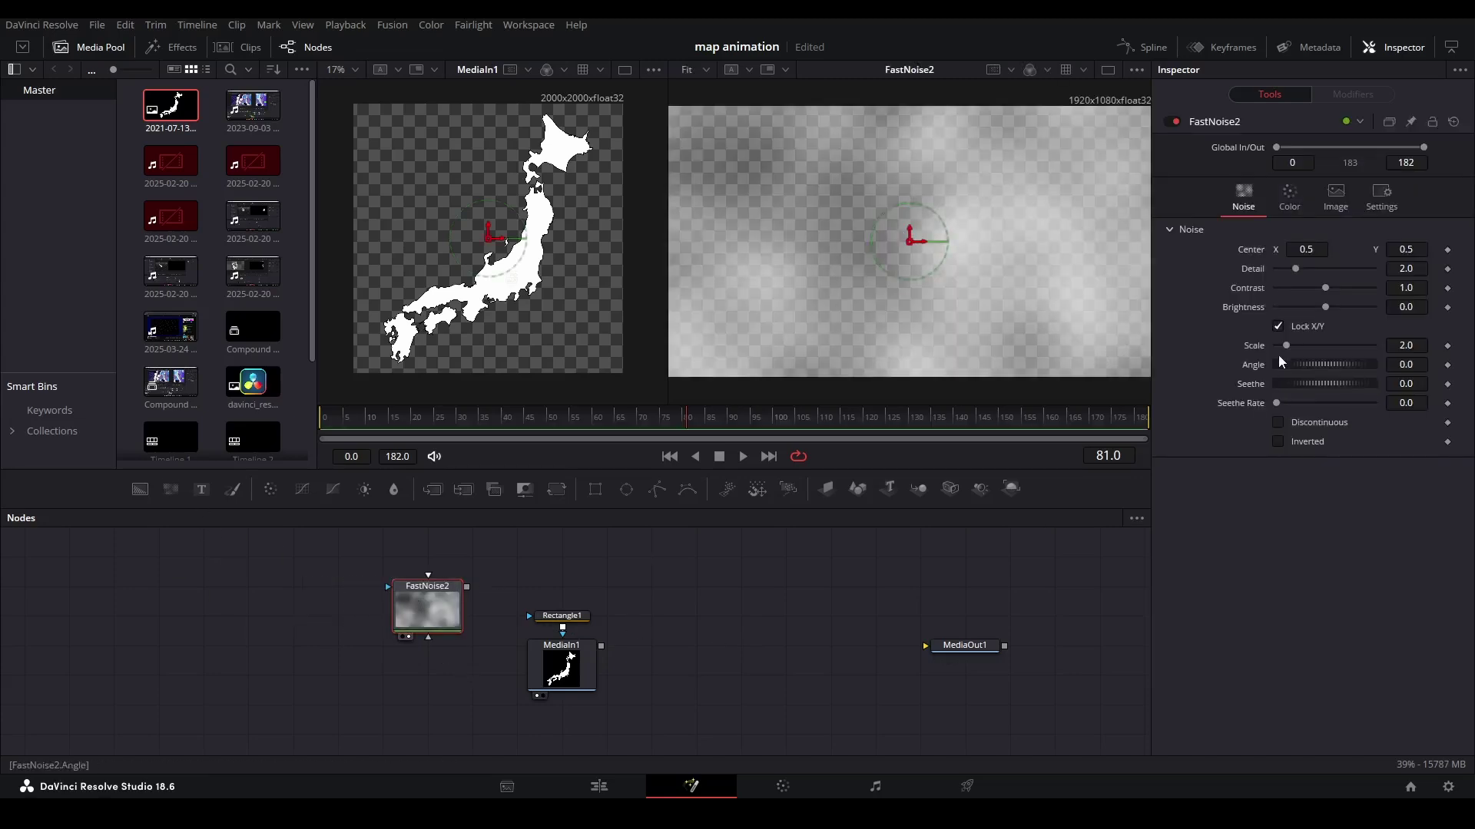
{"action": "left_click_drag", "start_coordinate": [1286, 345], "coordinate": [1344, 347]}
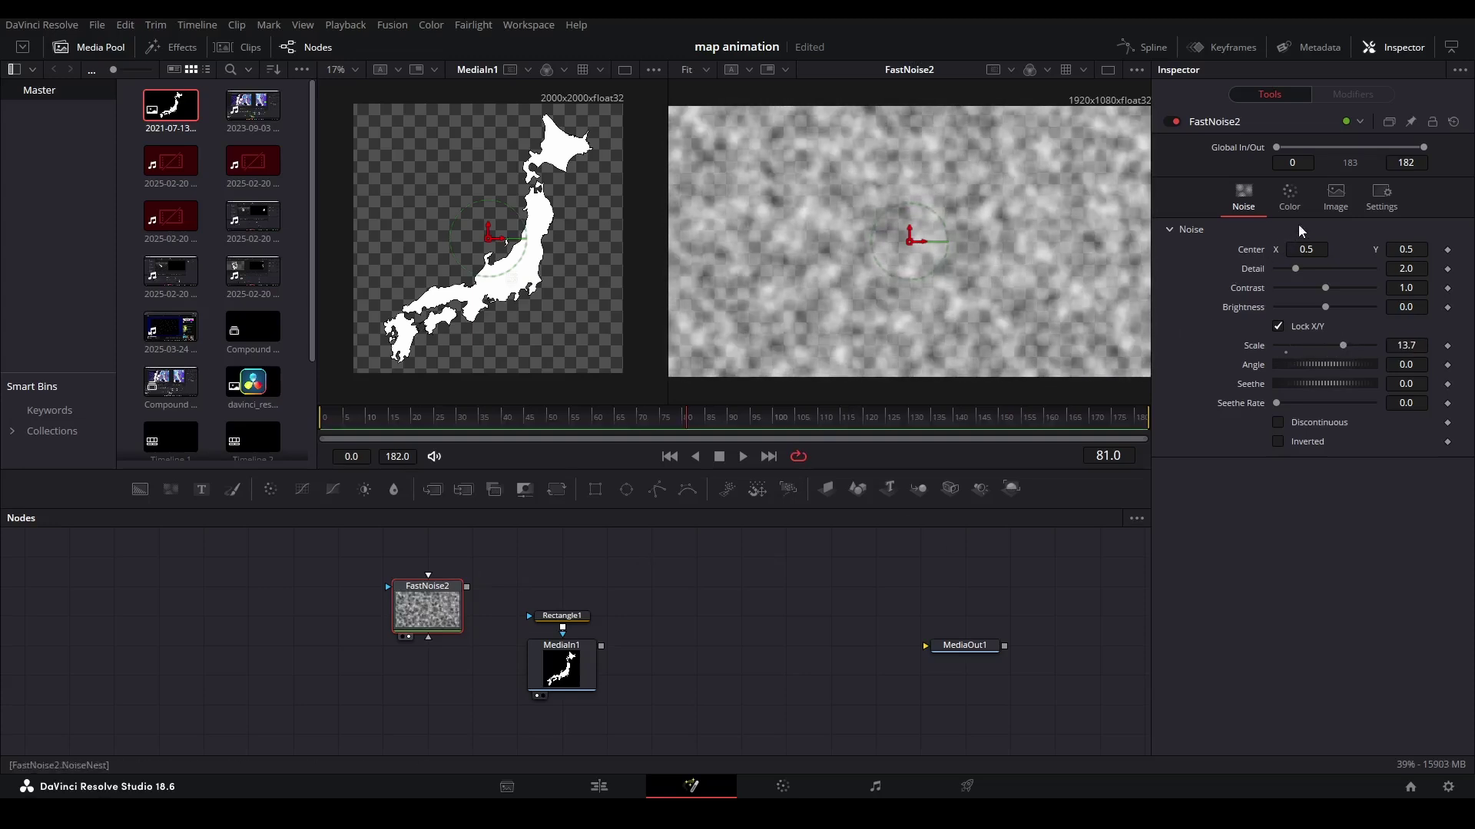
Colour the noise with a gradient, placing the black stop at about 0.34 and the white stop at about 0.35 for hard edges.
{"action": "left_click", "coordinate": [1306, 206]}
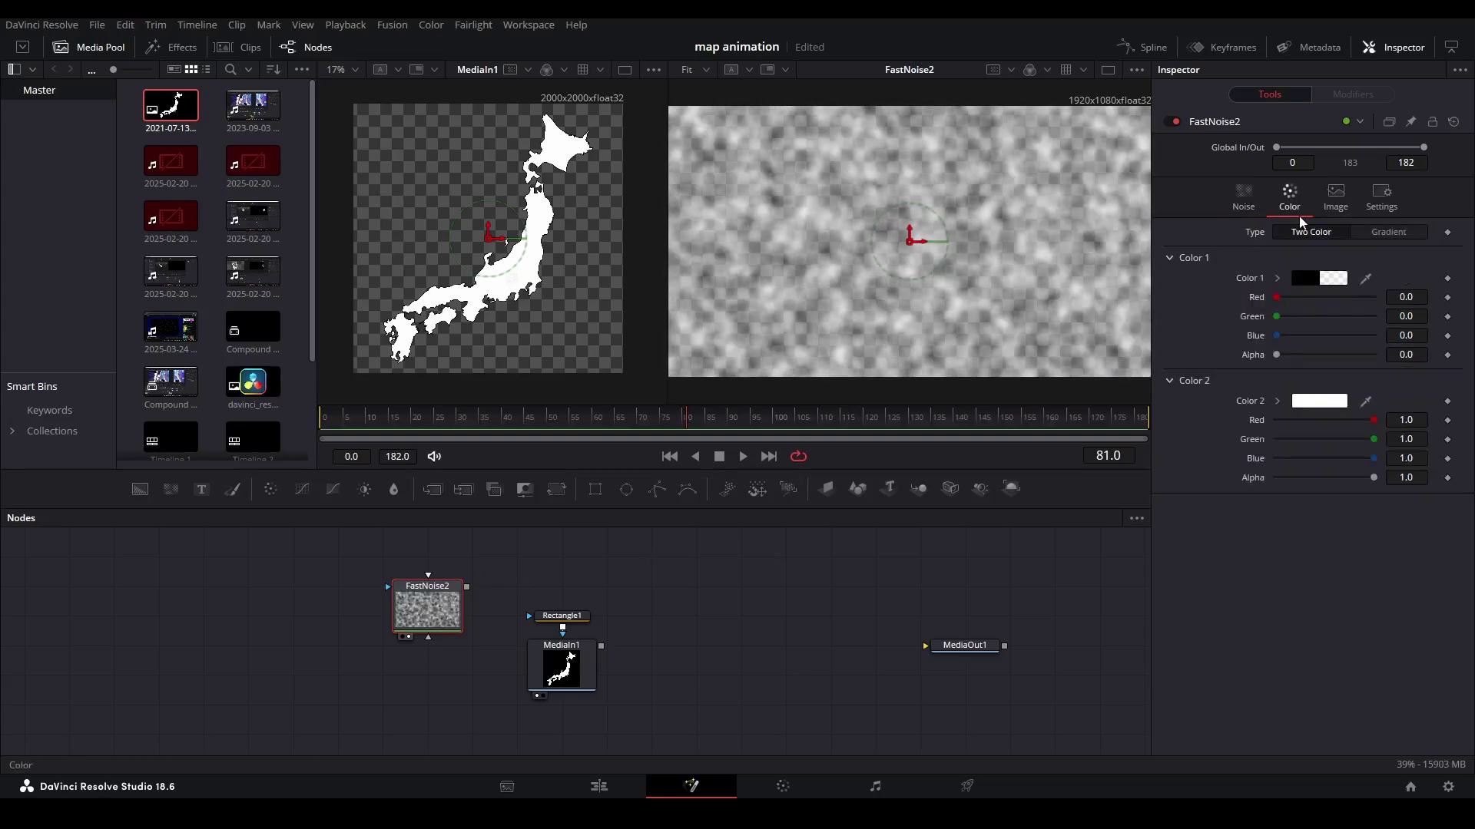
{"action": "left_click", "coordinate": [1372, 232]}
{"action": "left_click_drag", "start_coordinate": [1273, 306], "coordinate": [1325, 311]}
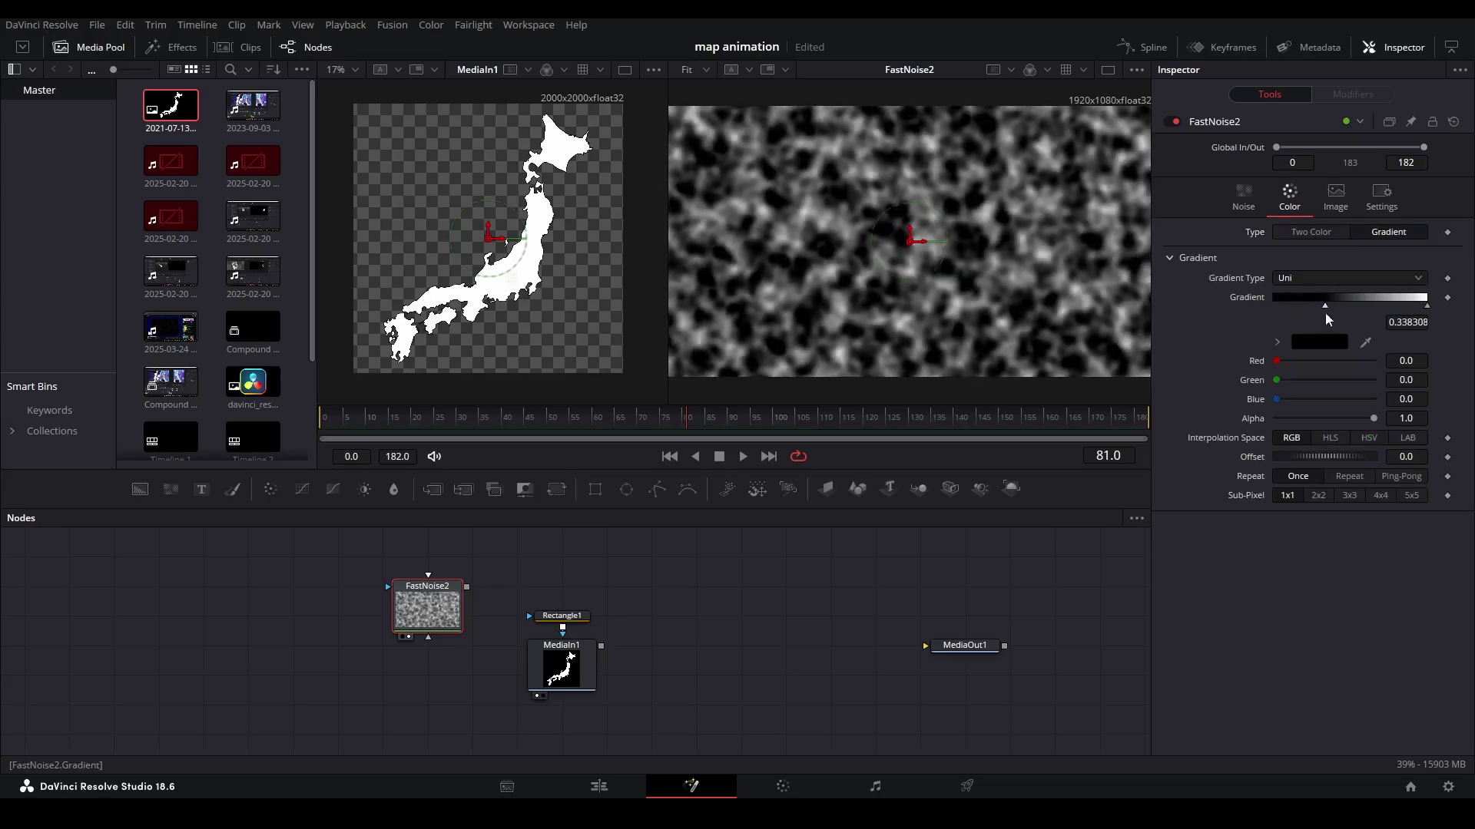
{"action": "left_click_drag", "start_coordinate": [1427, 306], "coordinate": [1348, 306]}
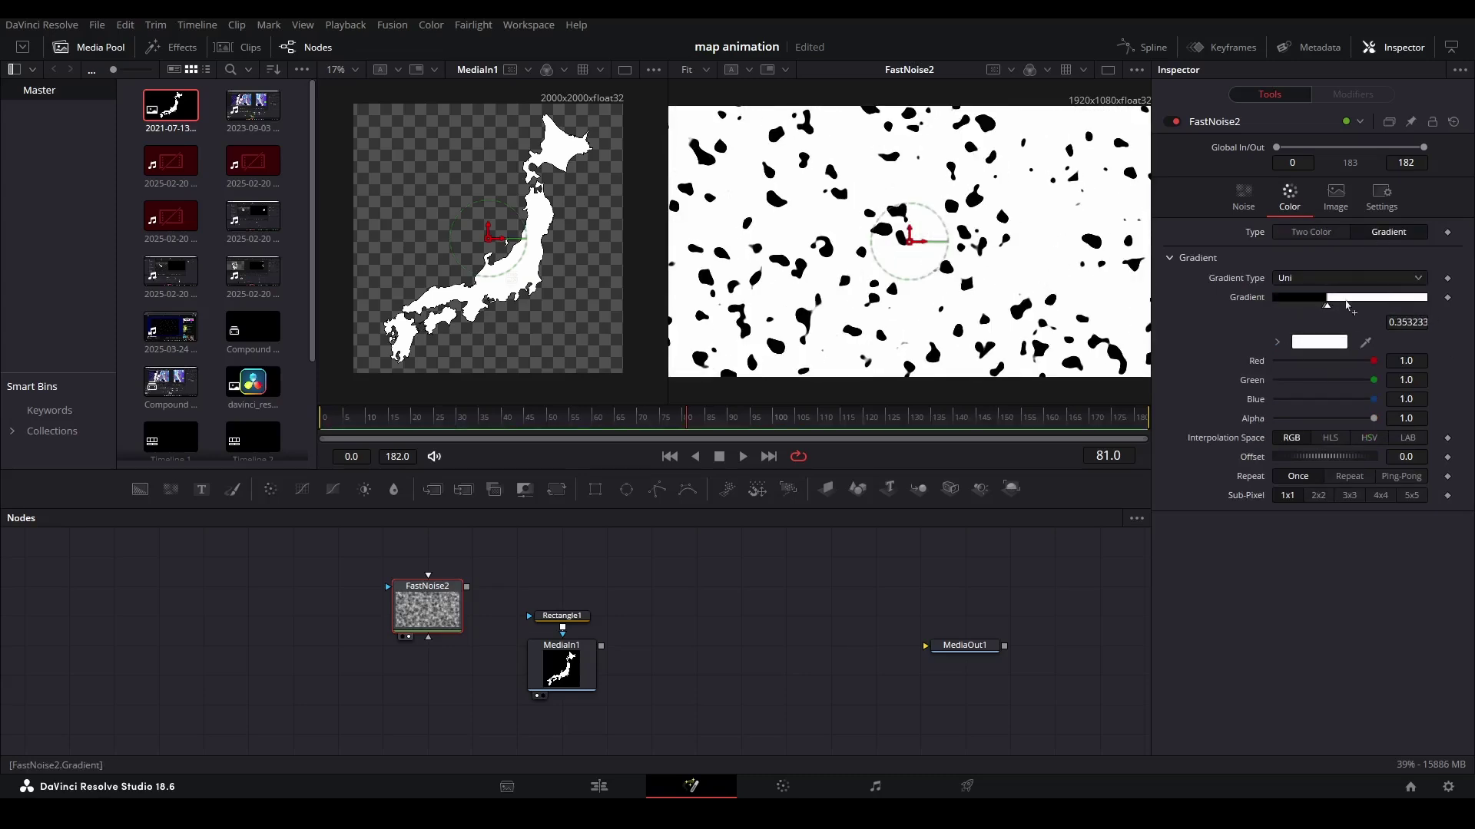
Set the noise detail to 4.17 and its contrast to 2.4.
{"action": "left_click", "coordinate": [1243, 201]}
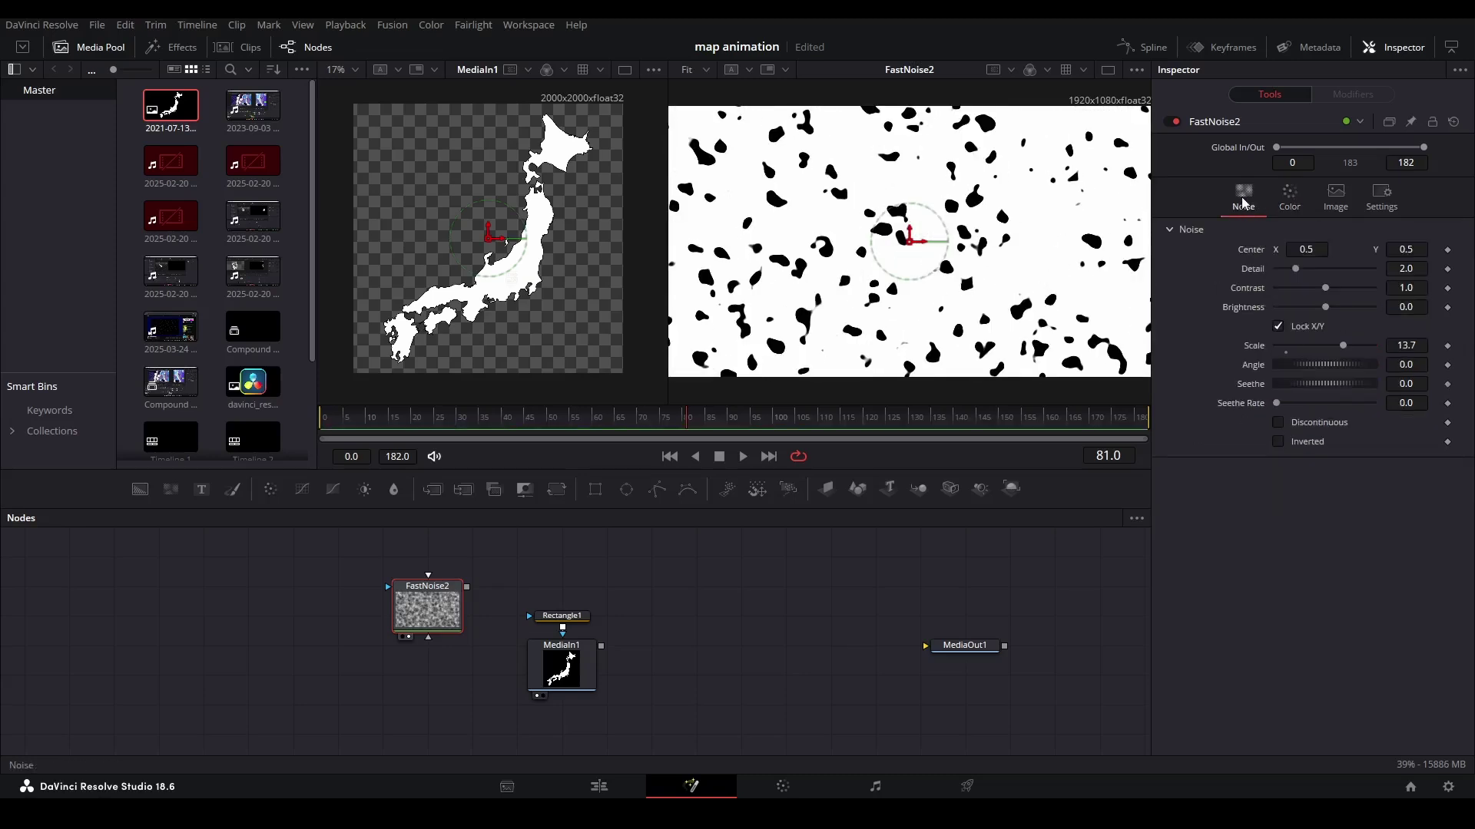
{"action": "left_click", "coordinate": [1413, 269]}
{"action": "type", "text": "4.17"}
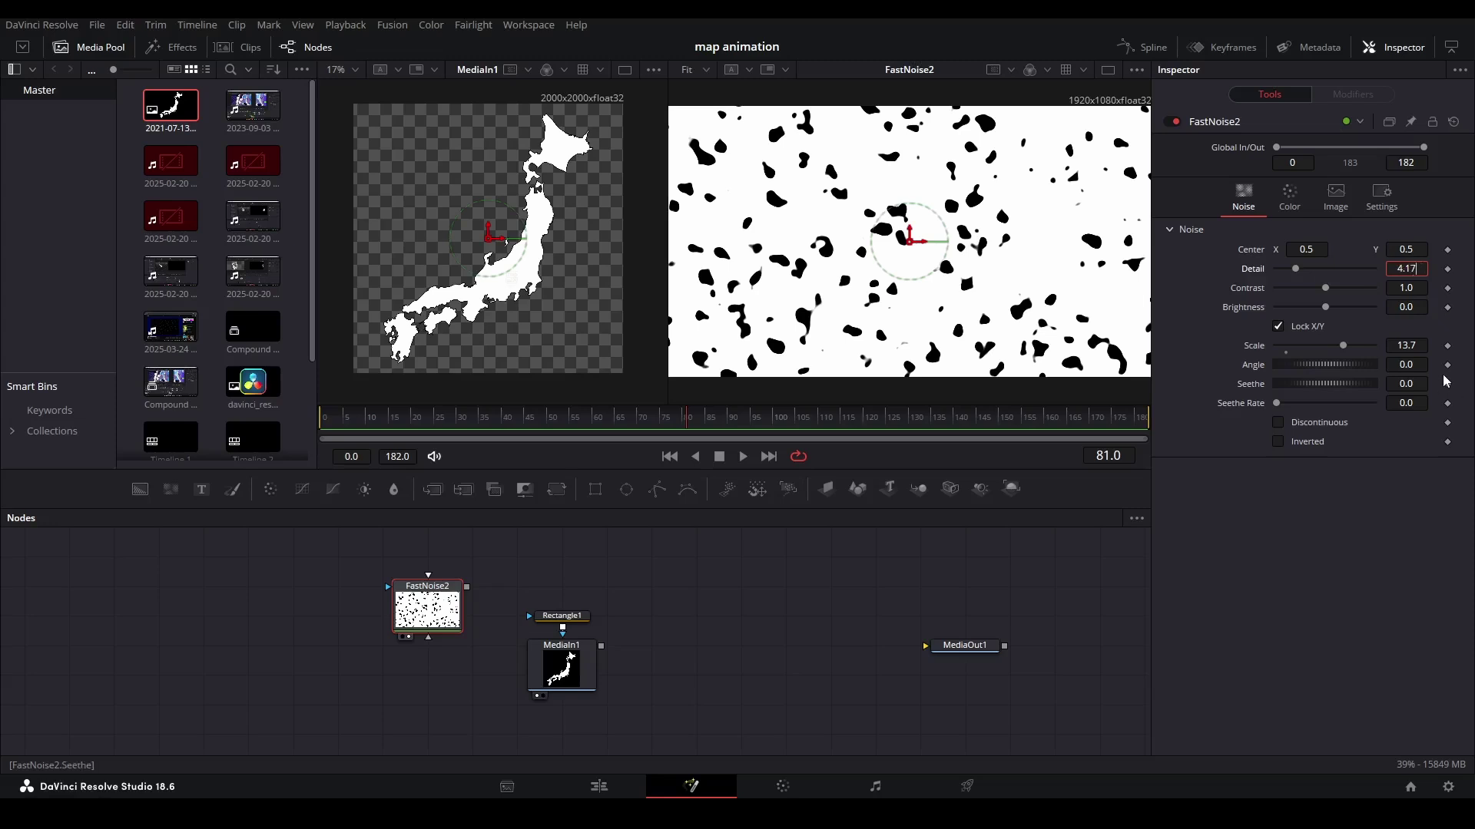
{"action": "key", "text": "Return"}
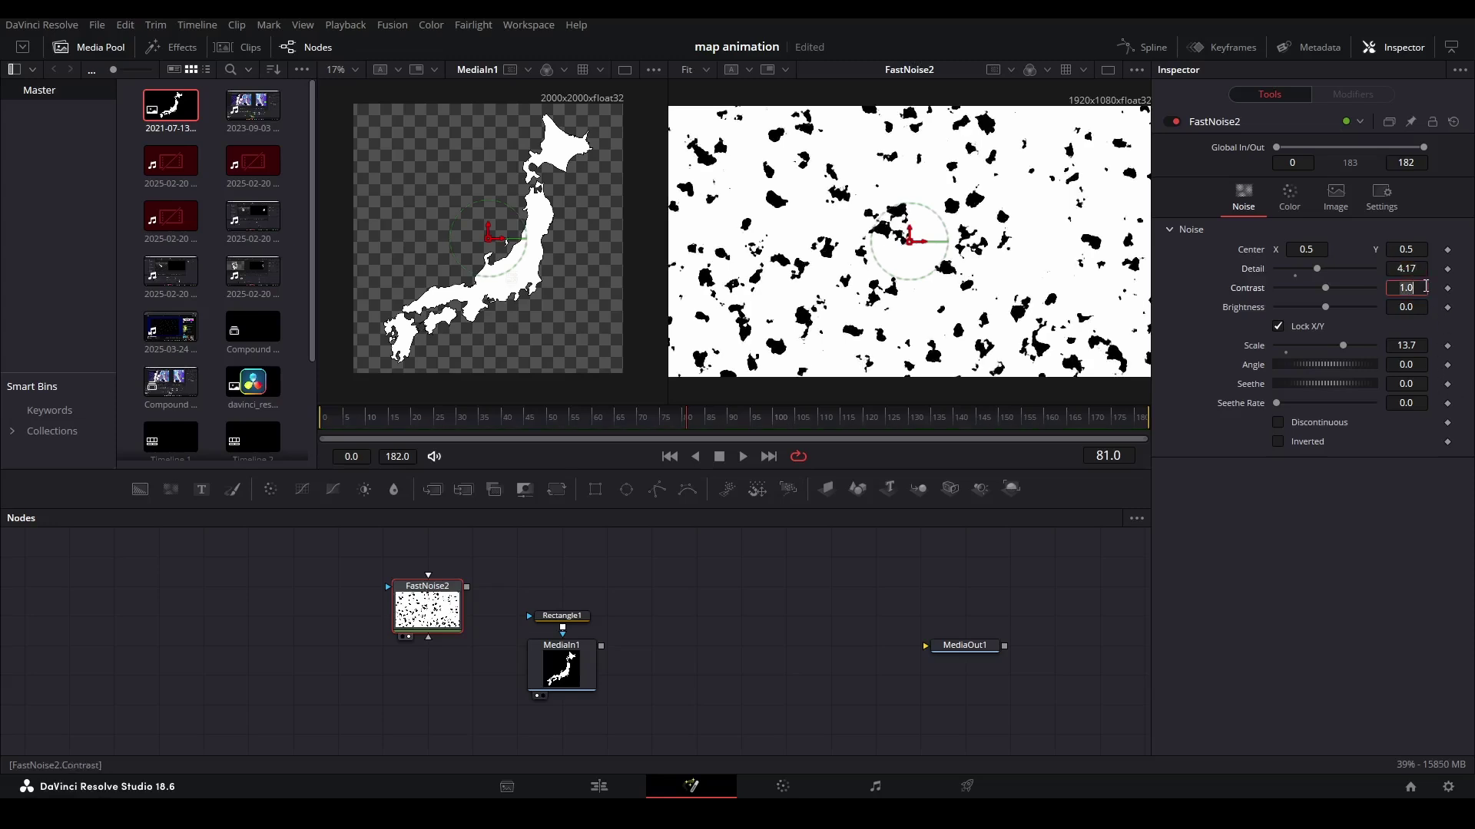
Make the black stop of the noise gradient fully transparent with an alpha of 0.
{"action": "left_click", "coordinate": [1287, 209]}
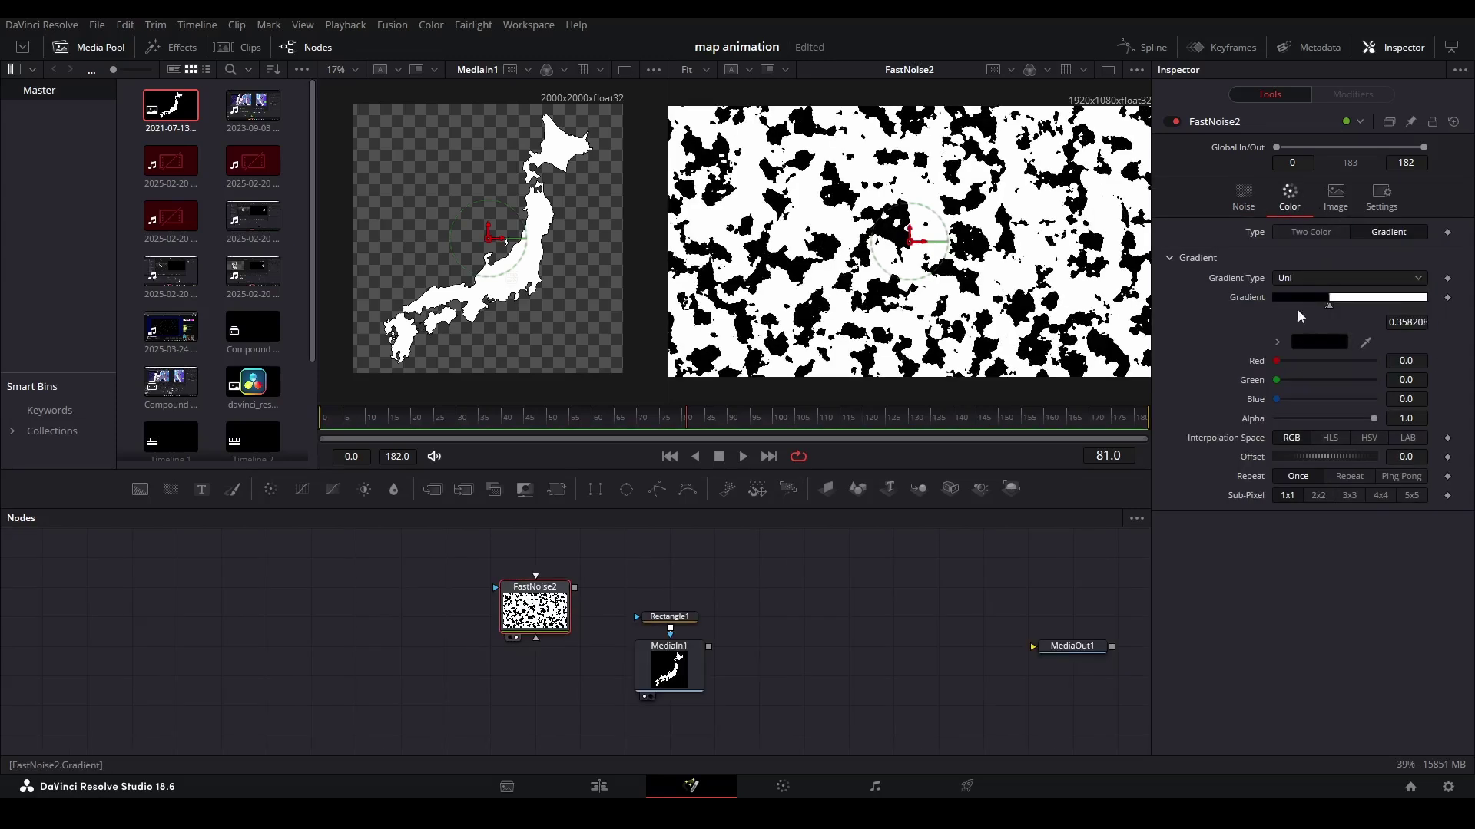
{"action": "left_click_drag", "start_coordinate": [1374, 418], "coordinate": [1275, 418]}
Add brightness keyframes to the FastNoise node at frames 3 and 34.
{"action": "left_click", "coordinate": [1256, 198]}
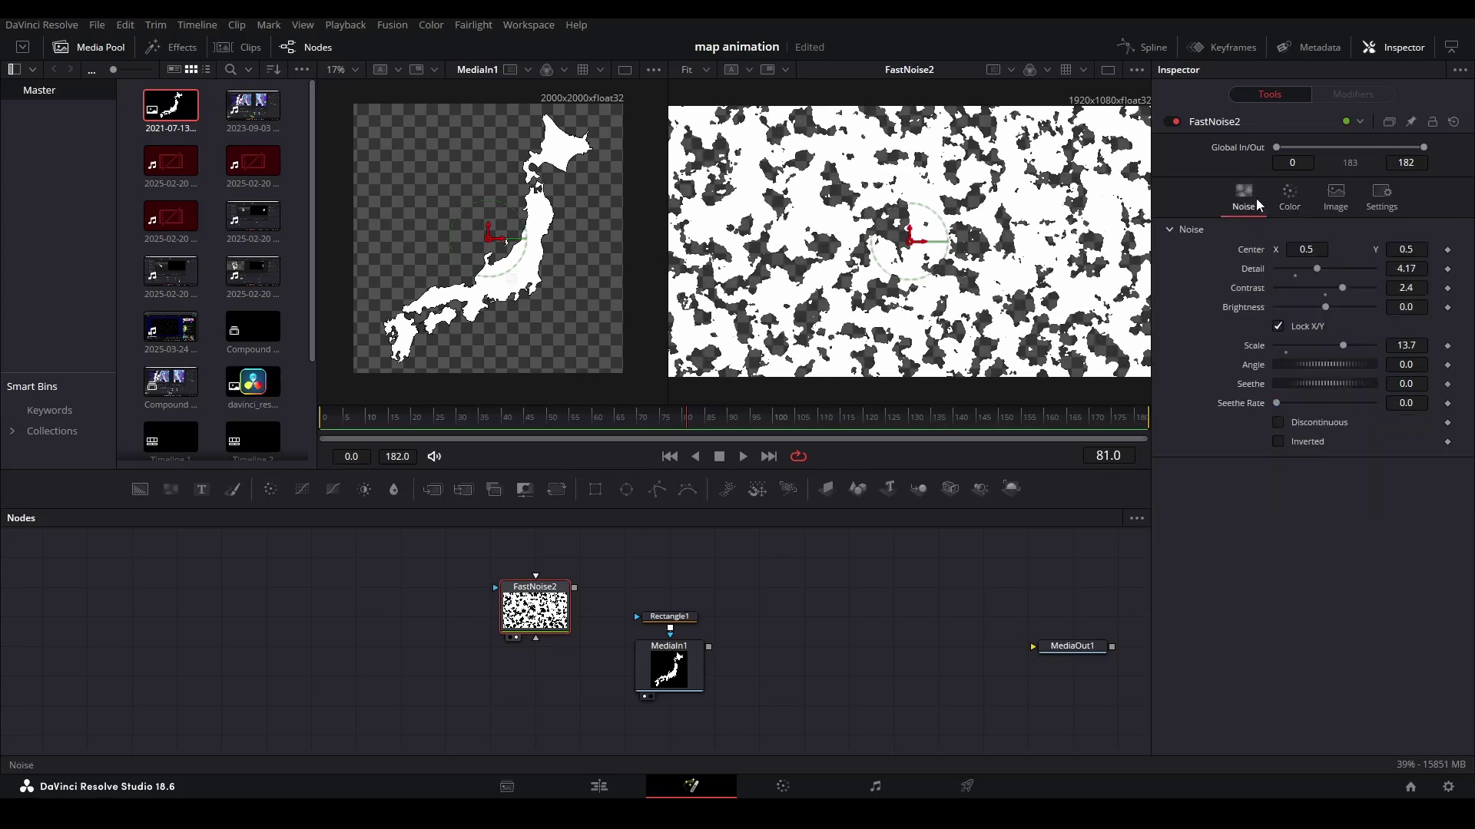
{"action": "mouse_move", "coordinate": [1333, 307]}
{"action": "left_mouse_down"}
{"action": "mouse_move", "coordinate": [1348, 306]}
{"action": "mouse_move", "coordinate": [1328, 307]}
{"action": "left_mouse_up"}
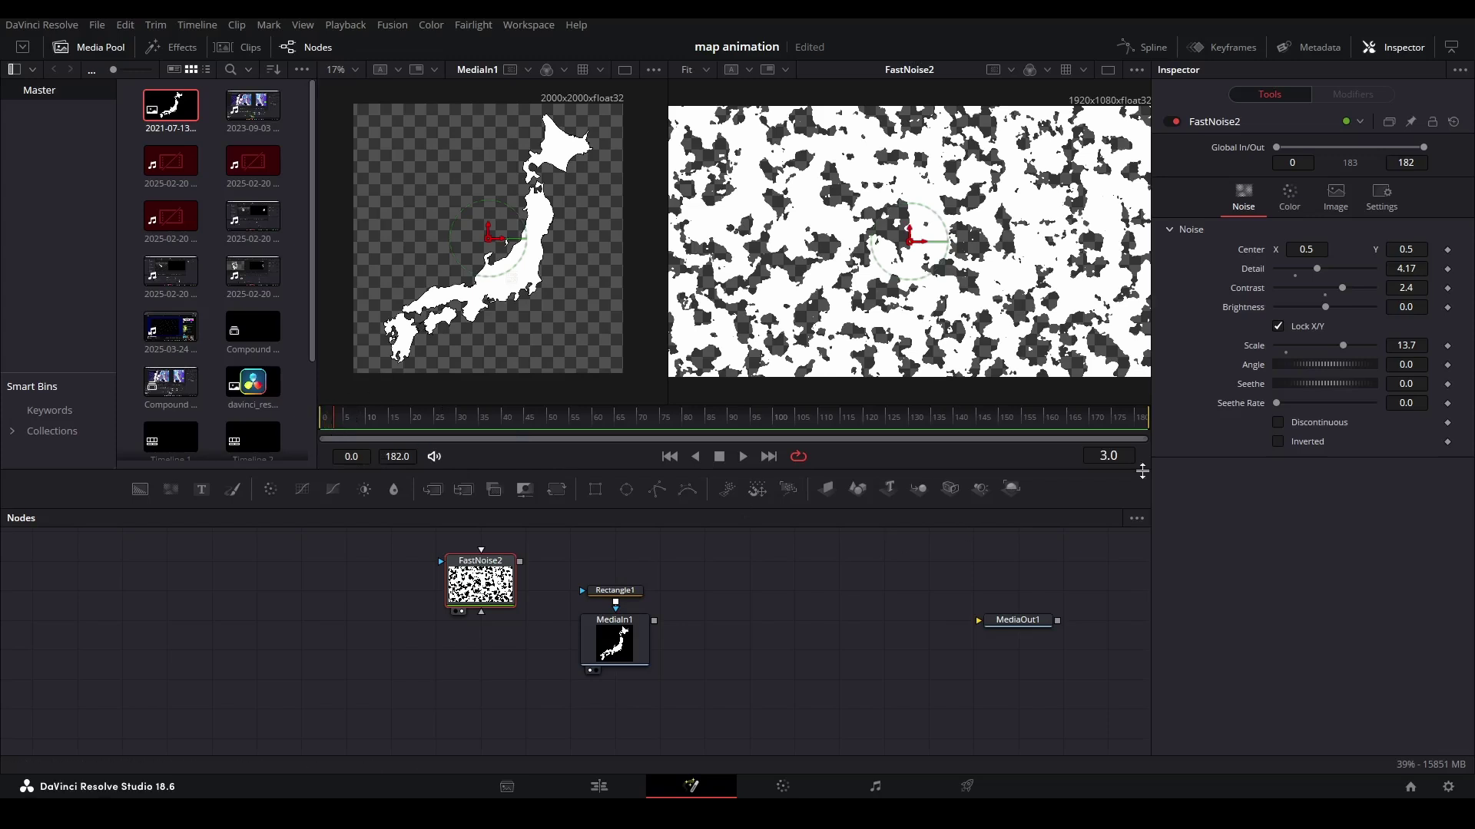
{"action": "left_click", "coordinate": [1446, 308]}
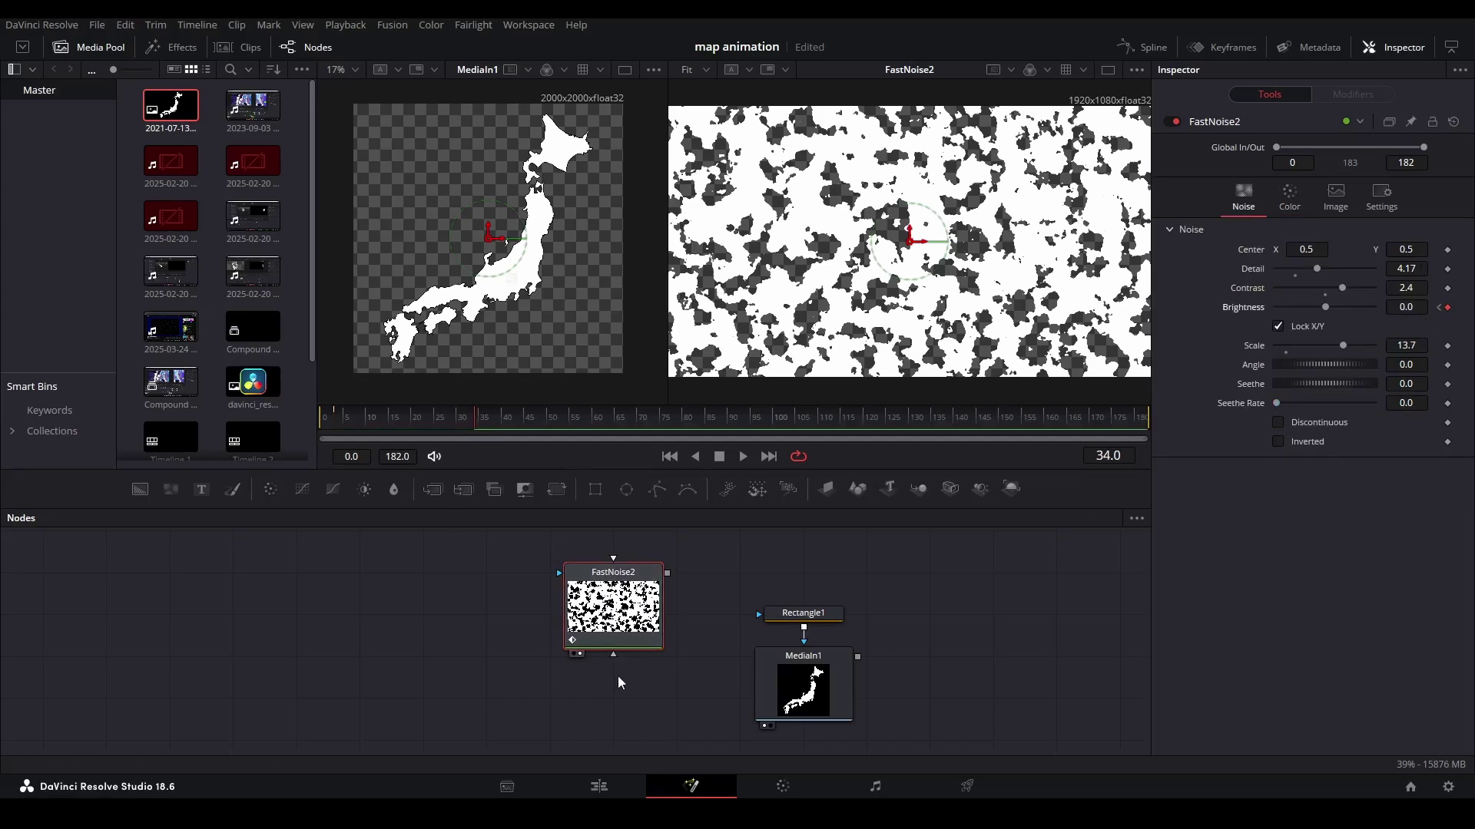
Set the noise brightness at the frame 3 keyframe to -2.043 so the pattern almost vanishes.
{"action": "left_click", "coordinate": [339, 421]}
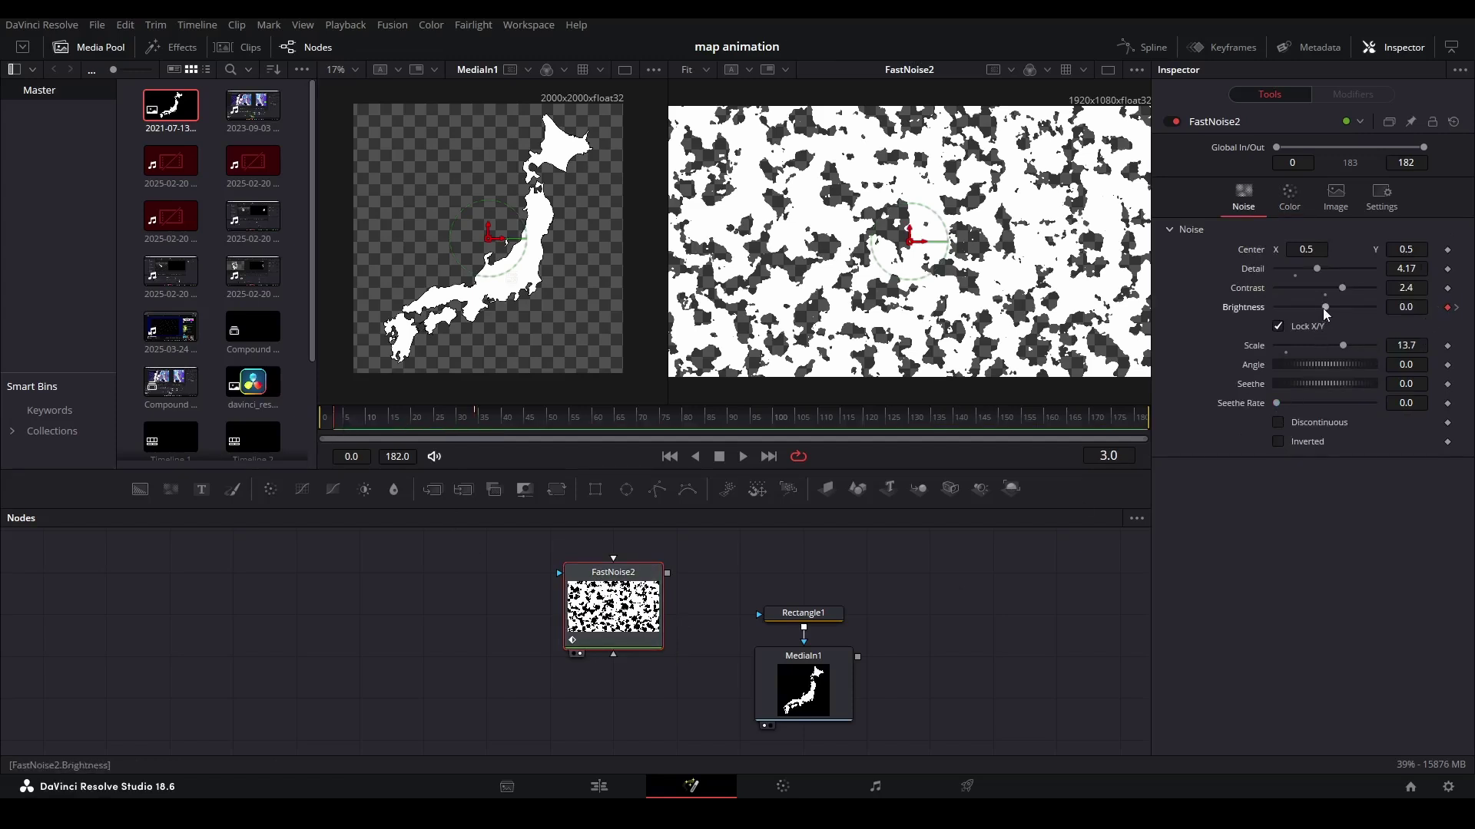
{"action": "left_click_drag", "start_coordinate": [1325, 307], "coordinate": [1269, 320]}
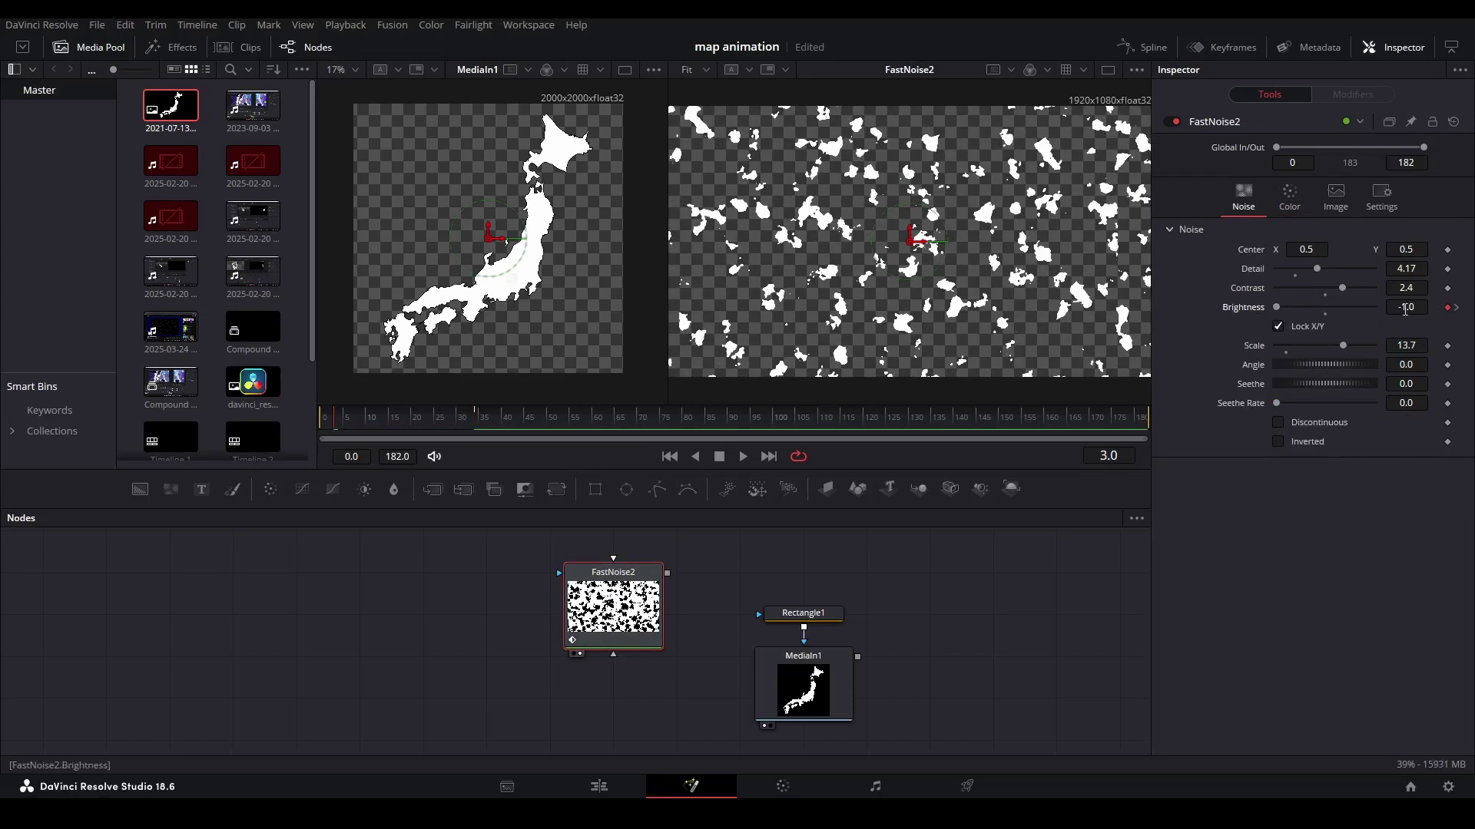
{"action": "type", "text": "2"}
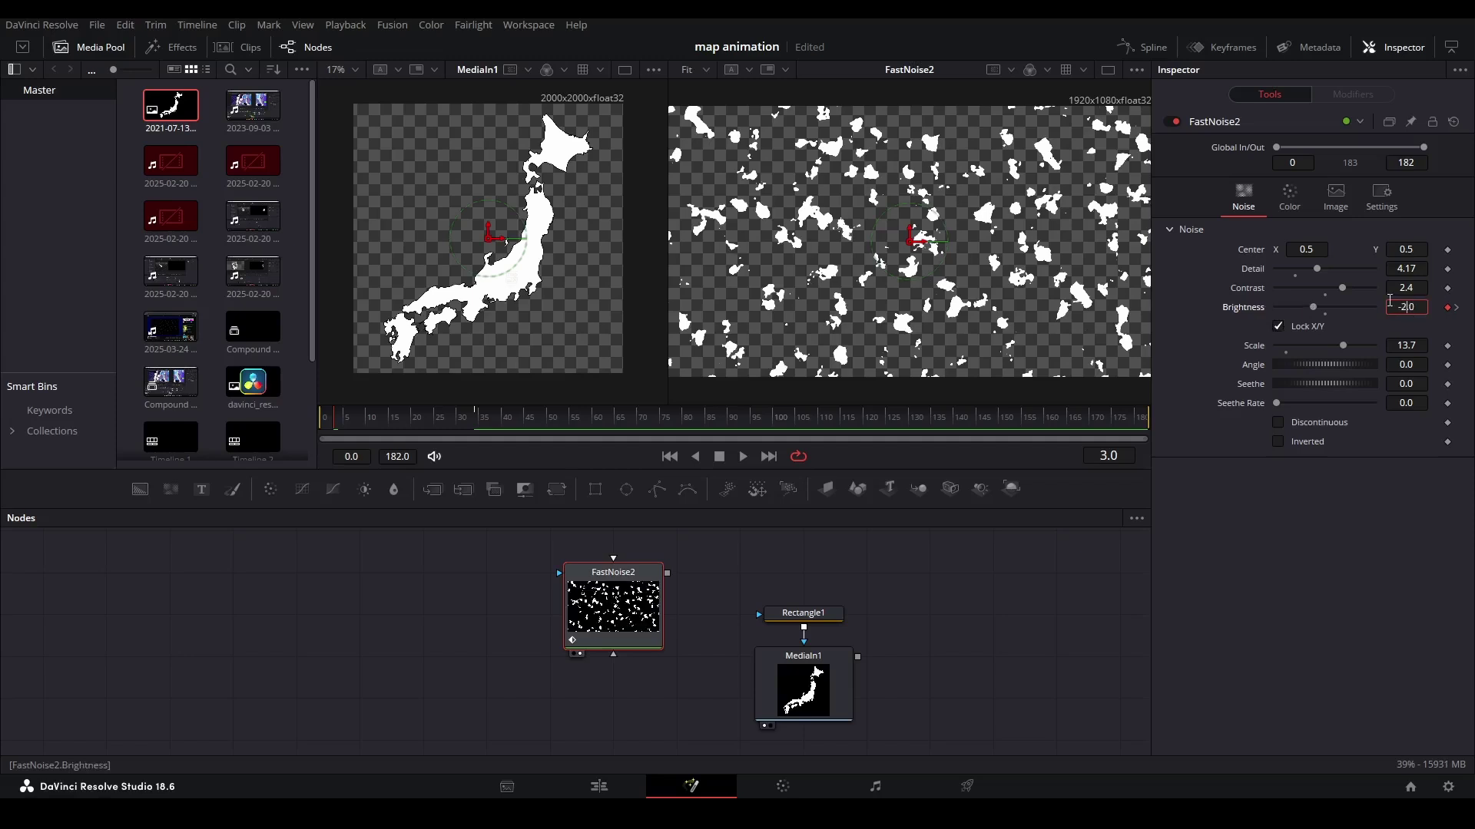
{"action": "type", "text": "."}
{"action": "key", "text": "Return"}
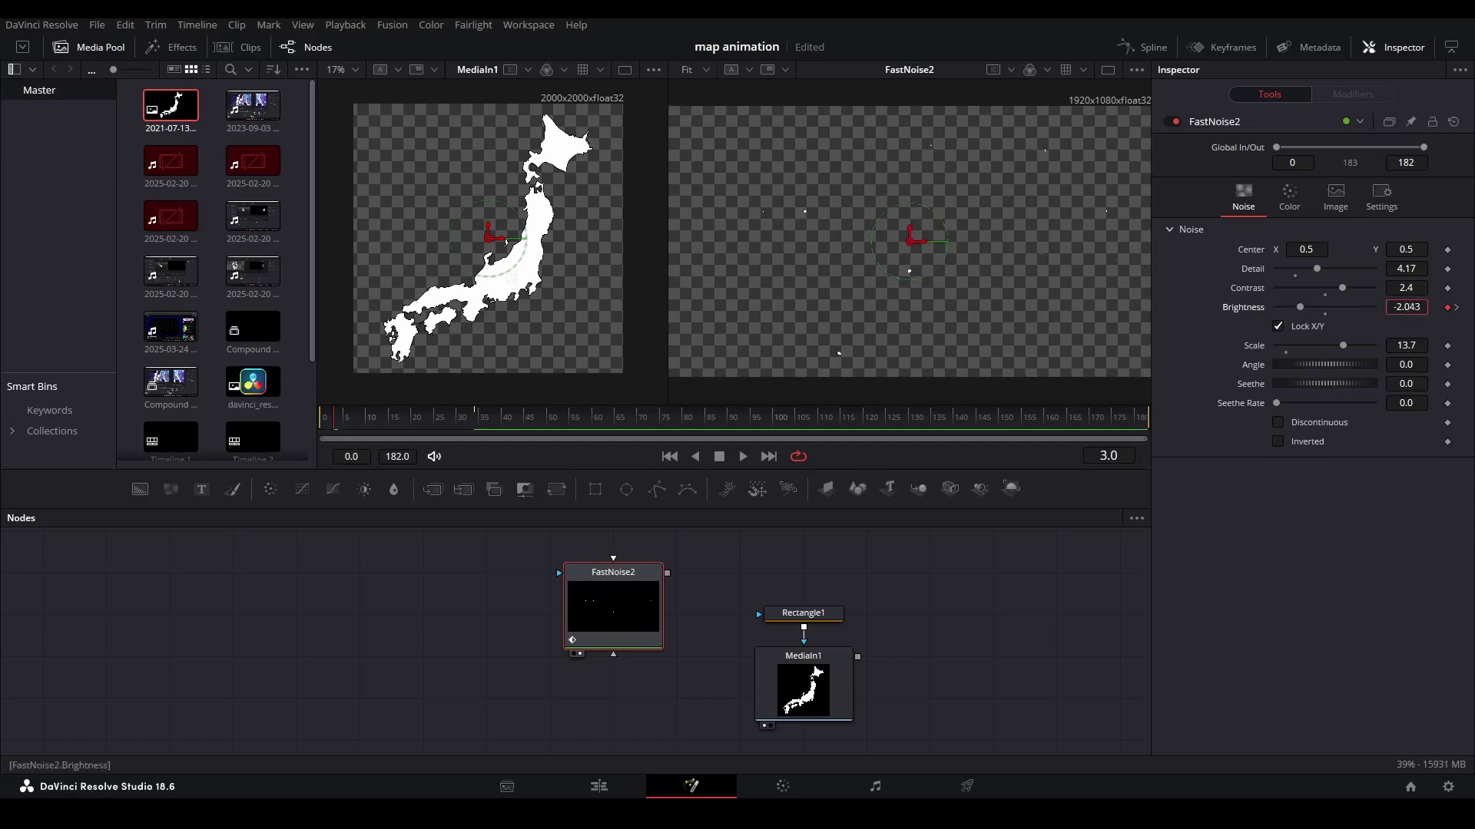
Raise the noise brightness at the frame 34 keyframe slightly above 1.5 for solid white, and play the animation from the start.
{"action": "left_click_drag", "start_coordinate": [1406, 307], "coordinate": [1374, 307]}
{"action": "left_click", "coordinate": [477, 421]}
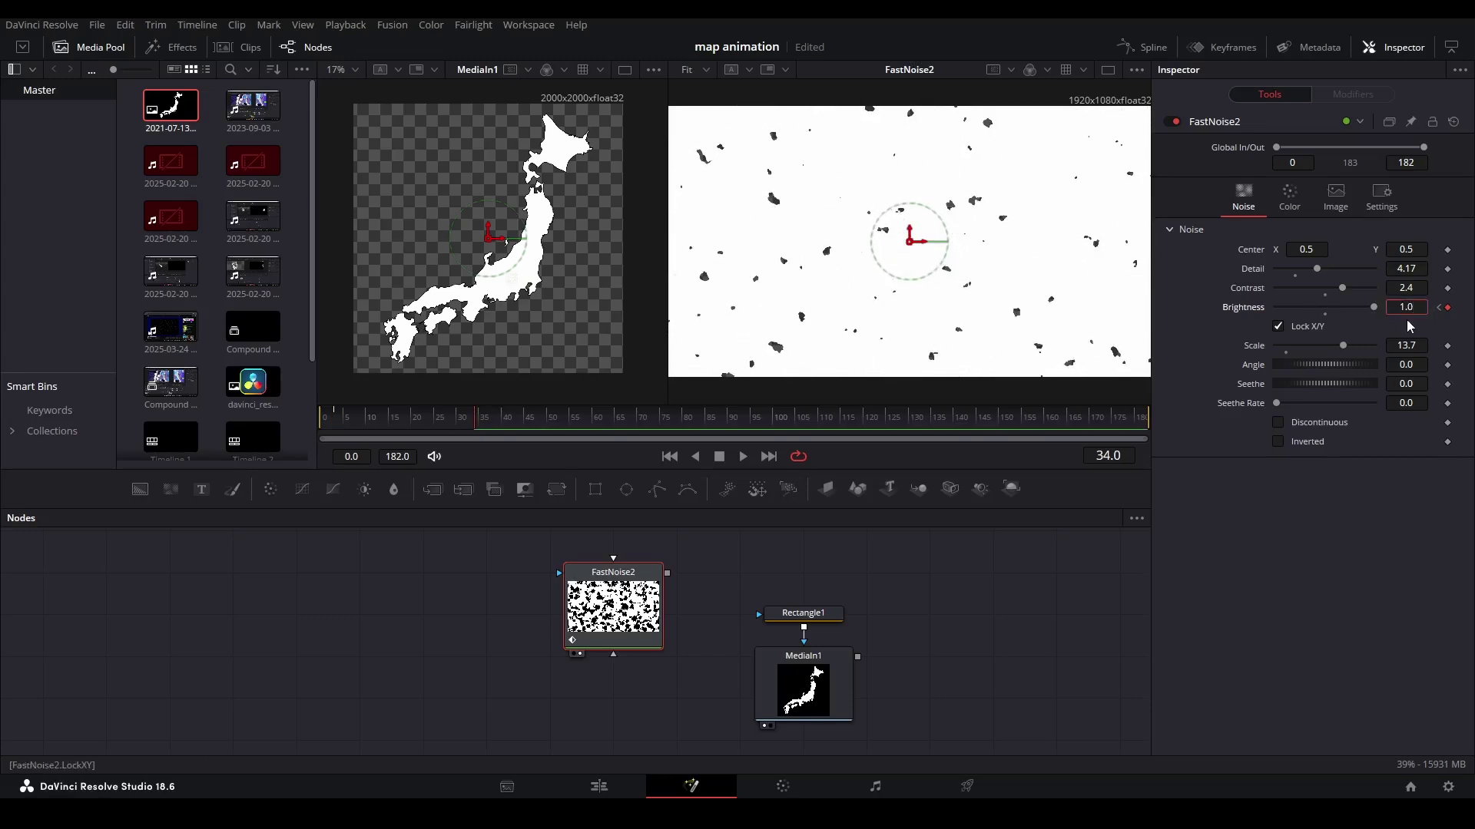
{"action": "type", "text": "5"}
{"action": "key", "text": "Return"}
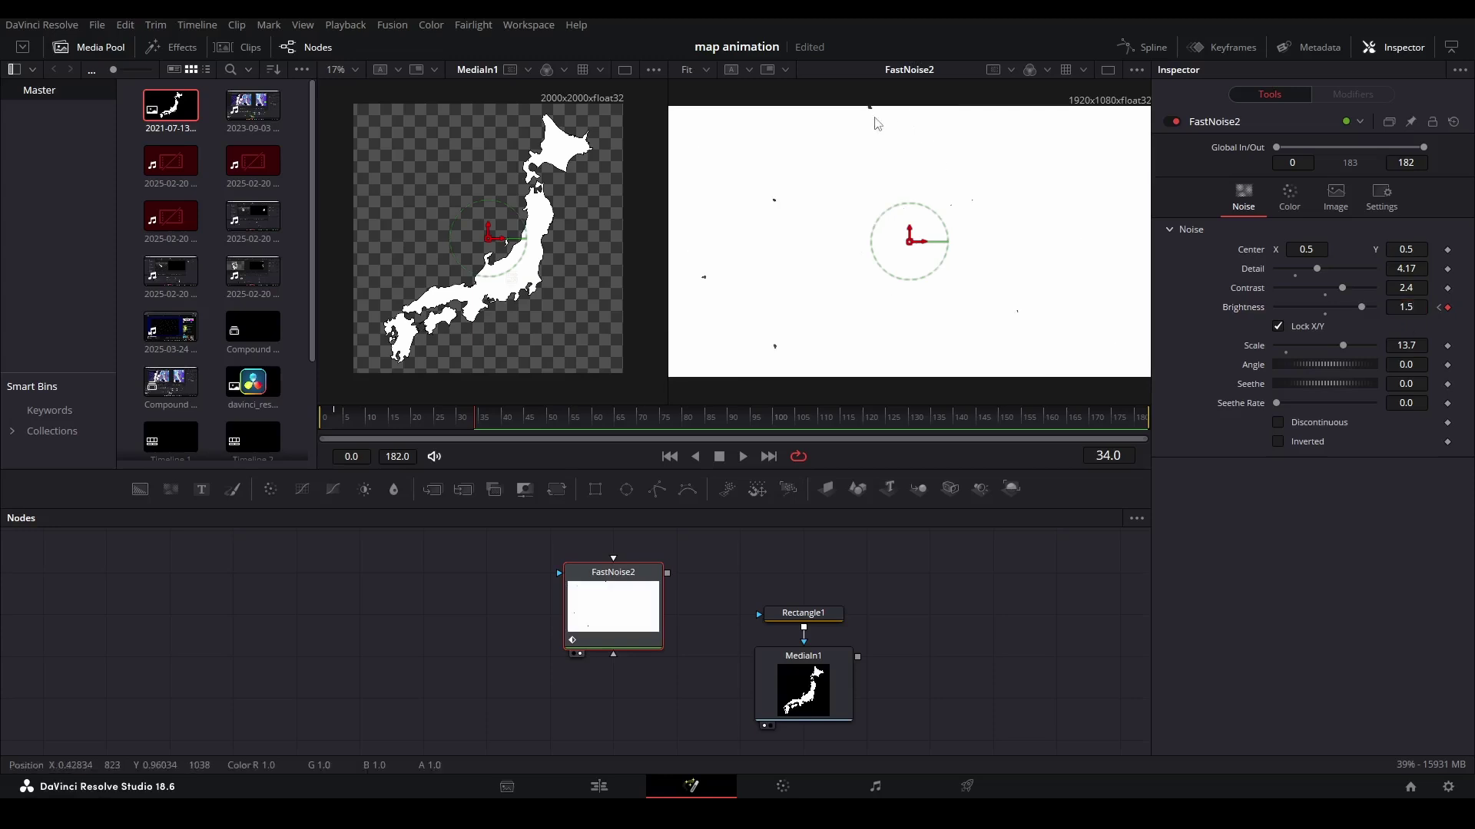
{"action": "left_click", "coordinate": [1417, 307]}
{"action": "type", "text": "556"}
{"action": "left_click_drag", "start_coordinate": [461, 424], "coordinate": [321, 432]}
{"action": "key", "text": "space"}
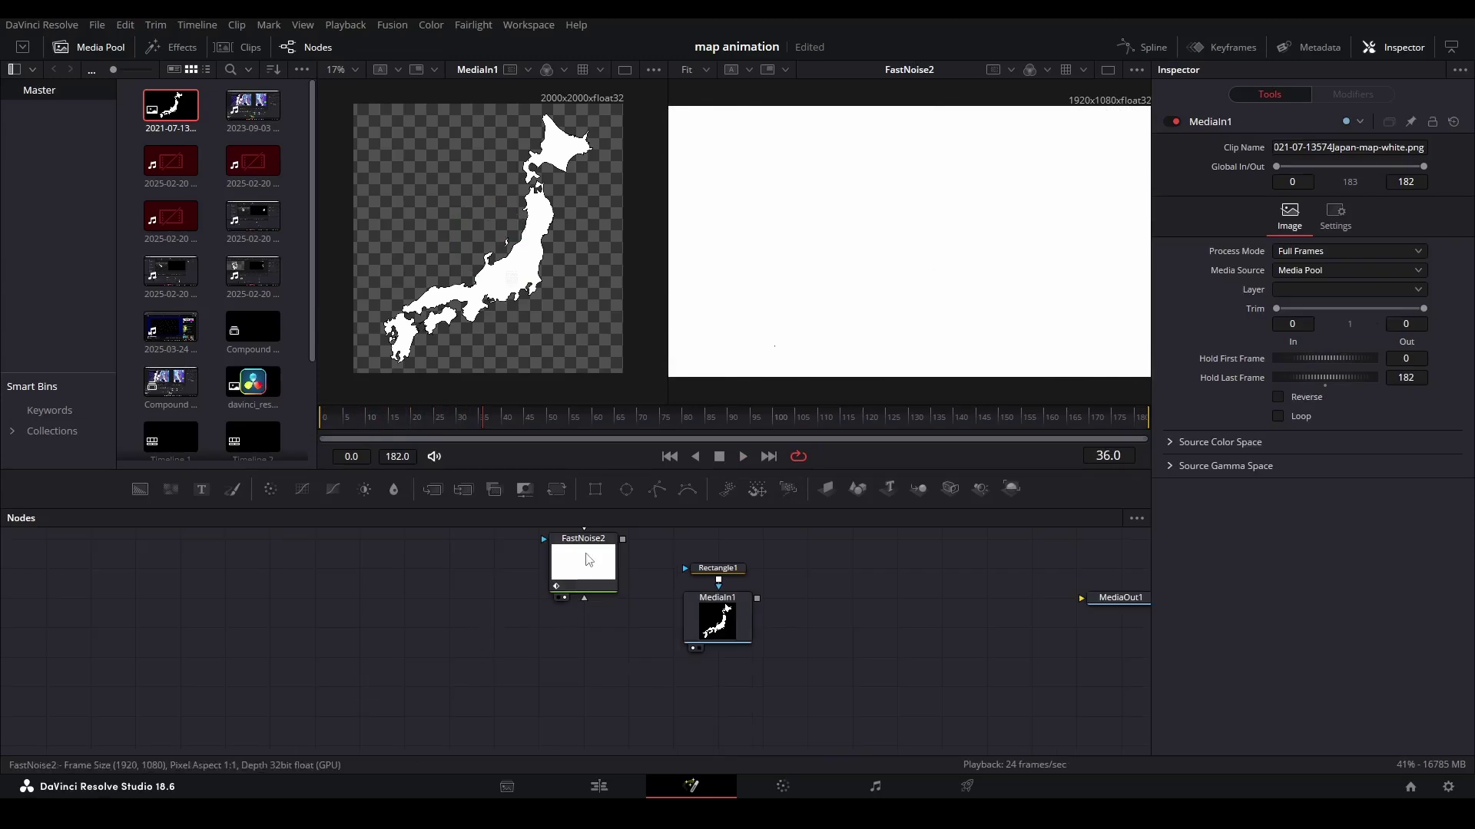
Add a Background node, merge the Japan map over it and show the merge in the second viewer.
{"action": "left_click", "coordinate": [605, 681]}
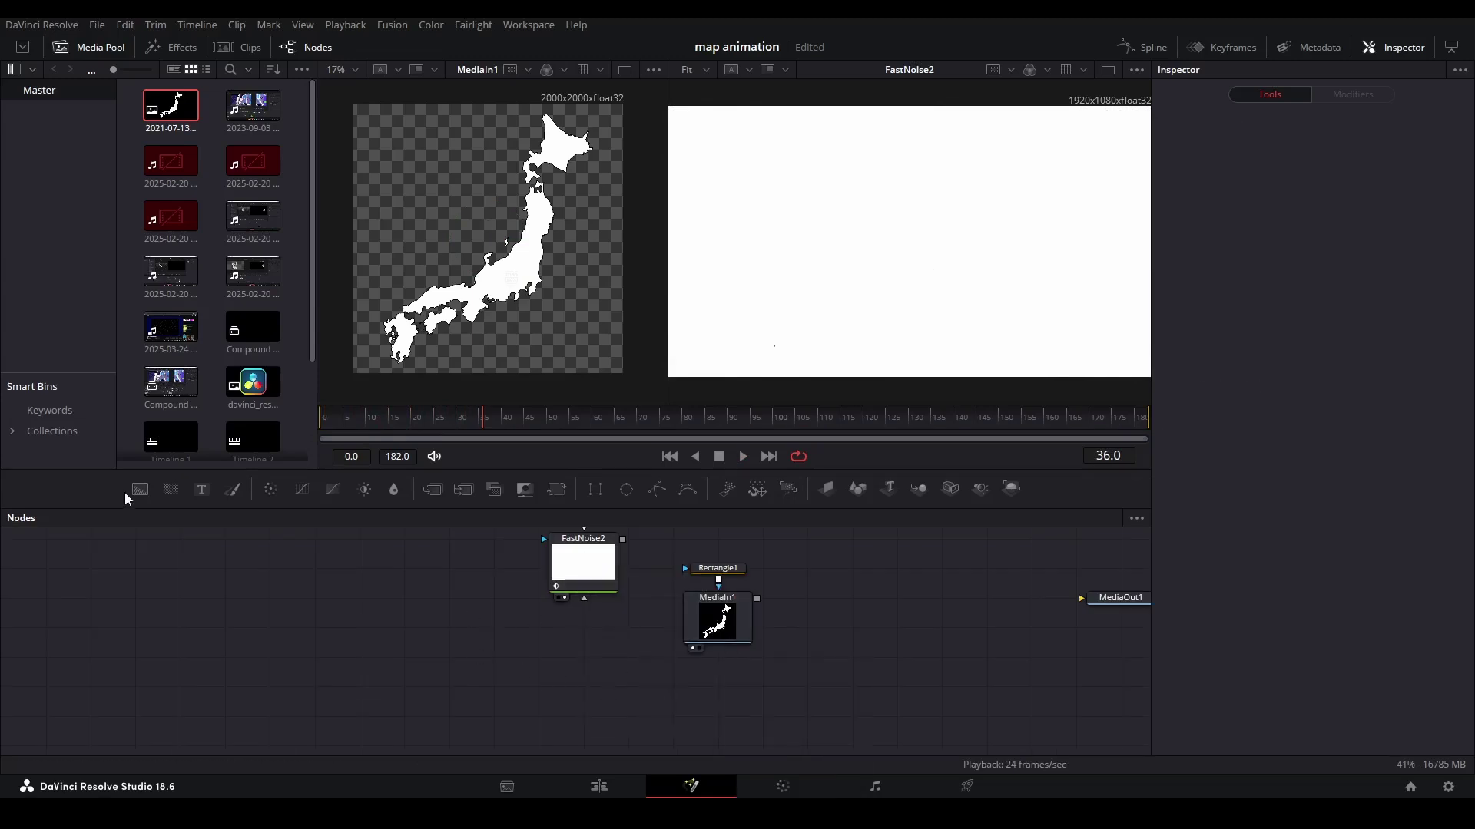
{"action": "left_click_drag", "start_coordinate": [138, 490], "coordinate": [658, 682]}
{"action": "left_click_drag", "start_coordinate": [757, 593], "coordinate": [667, 682]}
{"action": "key", "text": "2"}
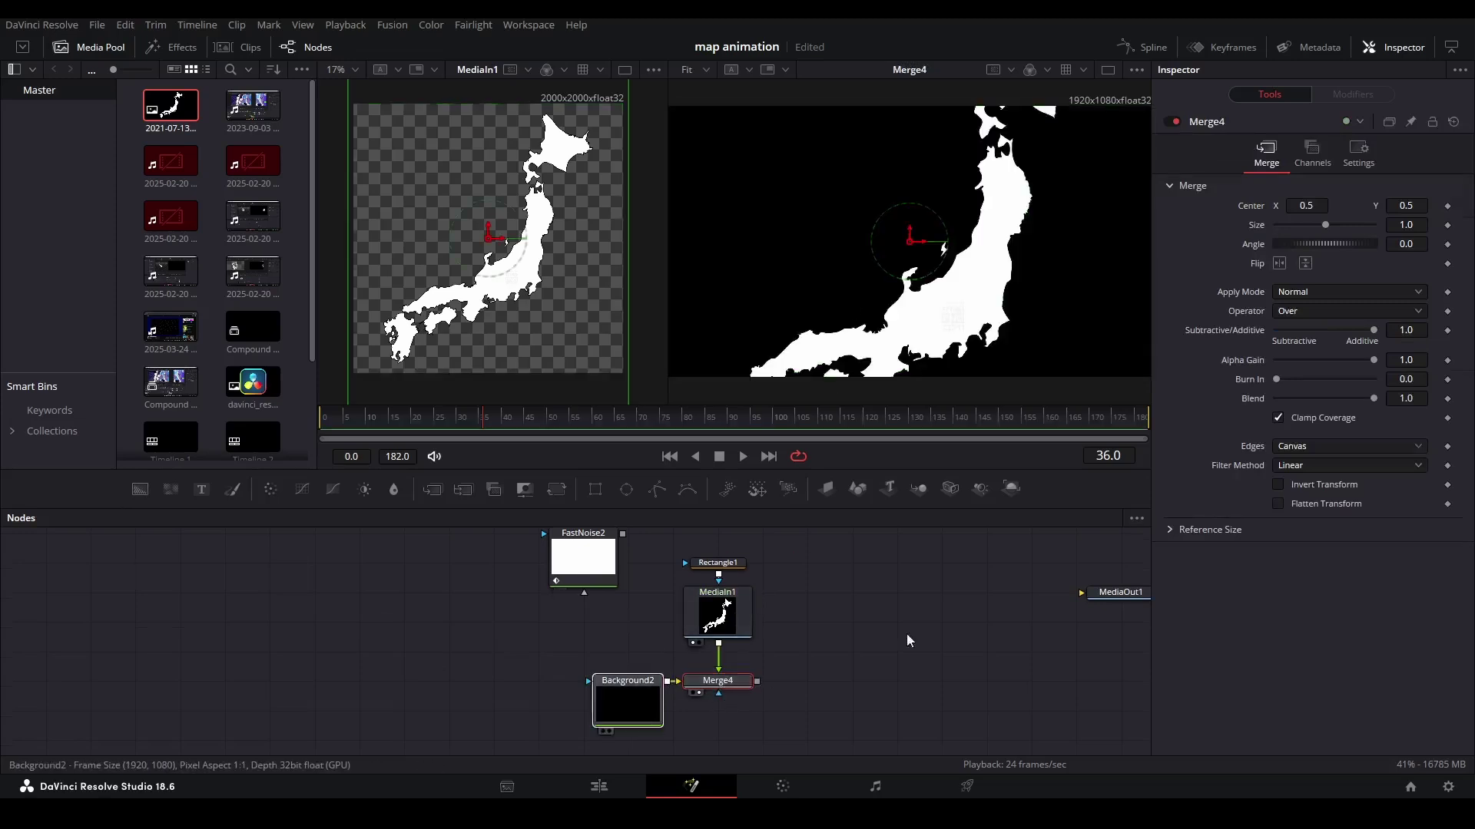
Make the background fully transparent and, with auto resolution off, set its size to 2000 by 2000.
{"action": "left_click", "coordinate": [628, 701]}
{"action": "left_click_drag", "start_coordinate": [1369, 363], "coordinate": [1271, 361]}
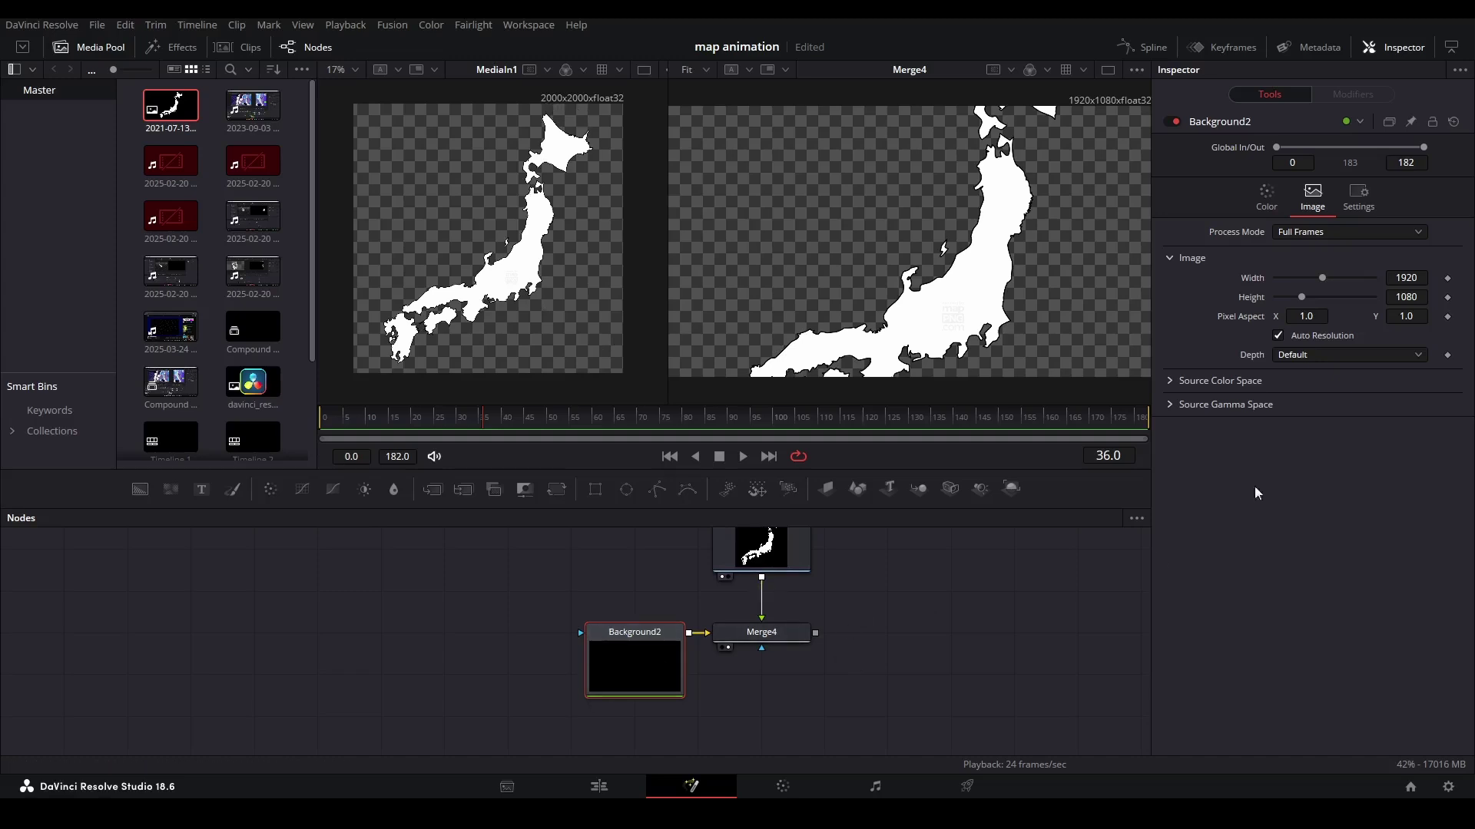
{"action": "left_click", "coordinate": [1279, 337]}
{"action": "left_click", "coordinate": [1423, 278]}
{"action": "type", "text": "2000"}
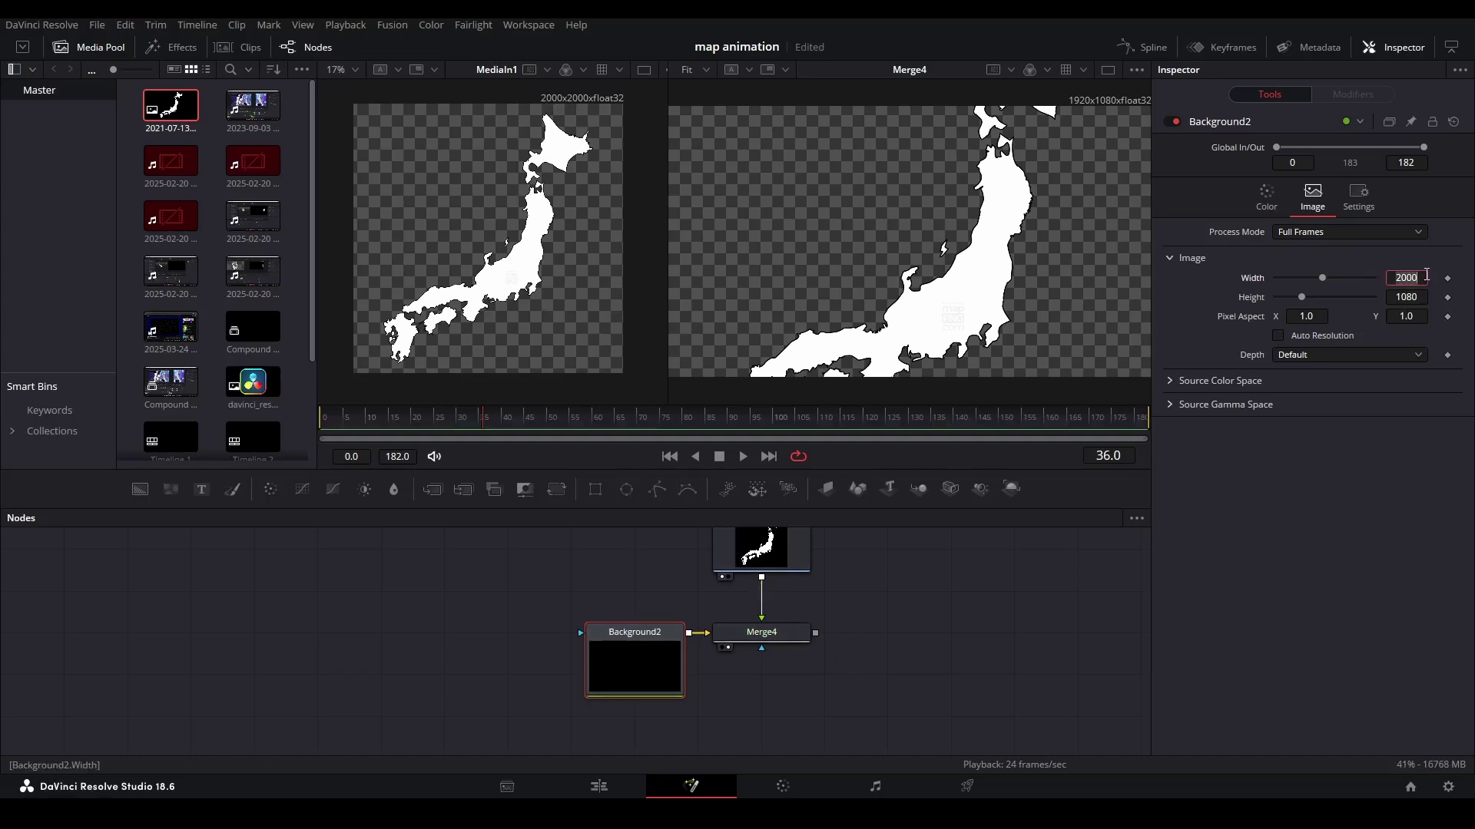
{"action": "key", "text": "Tab"}
{"action": "type", "text": "2000"}
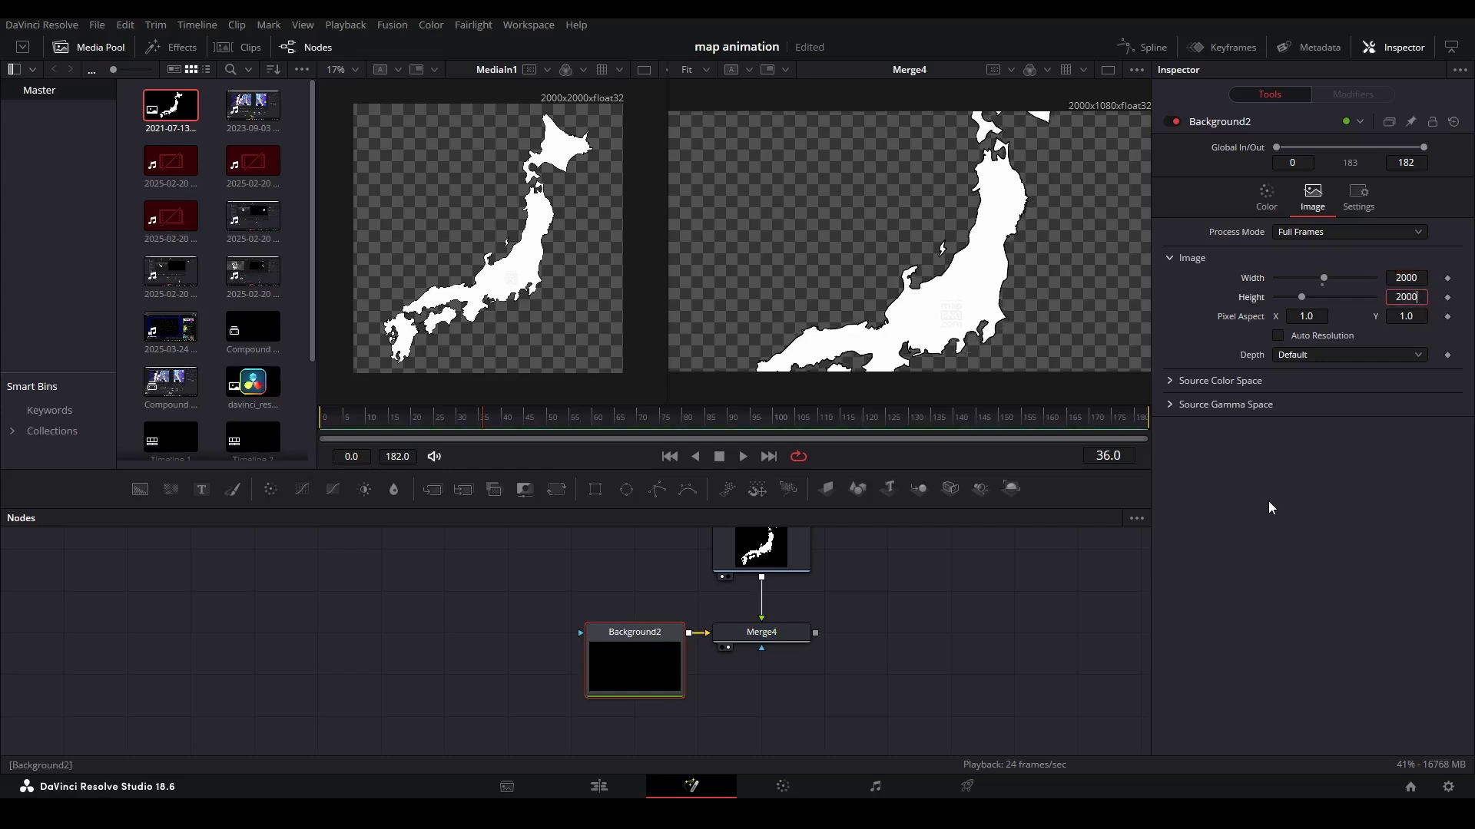
{"action": "key", "text": "Return"}
{"action": "scroll", "coordinate": [937, 257], "scroll_direction": "down", "scroll_amount": 2}
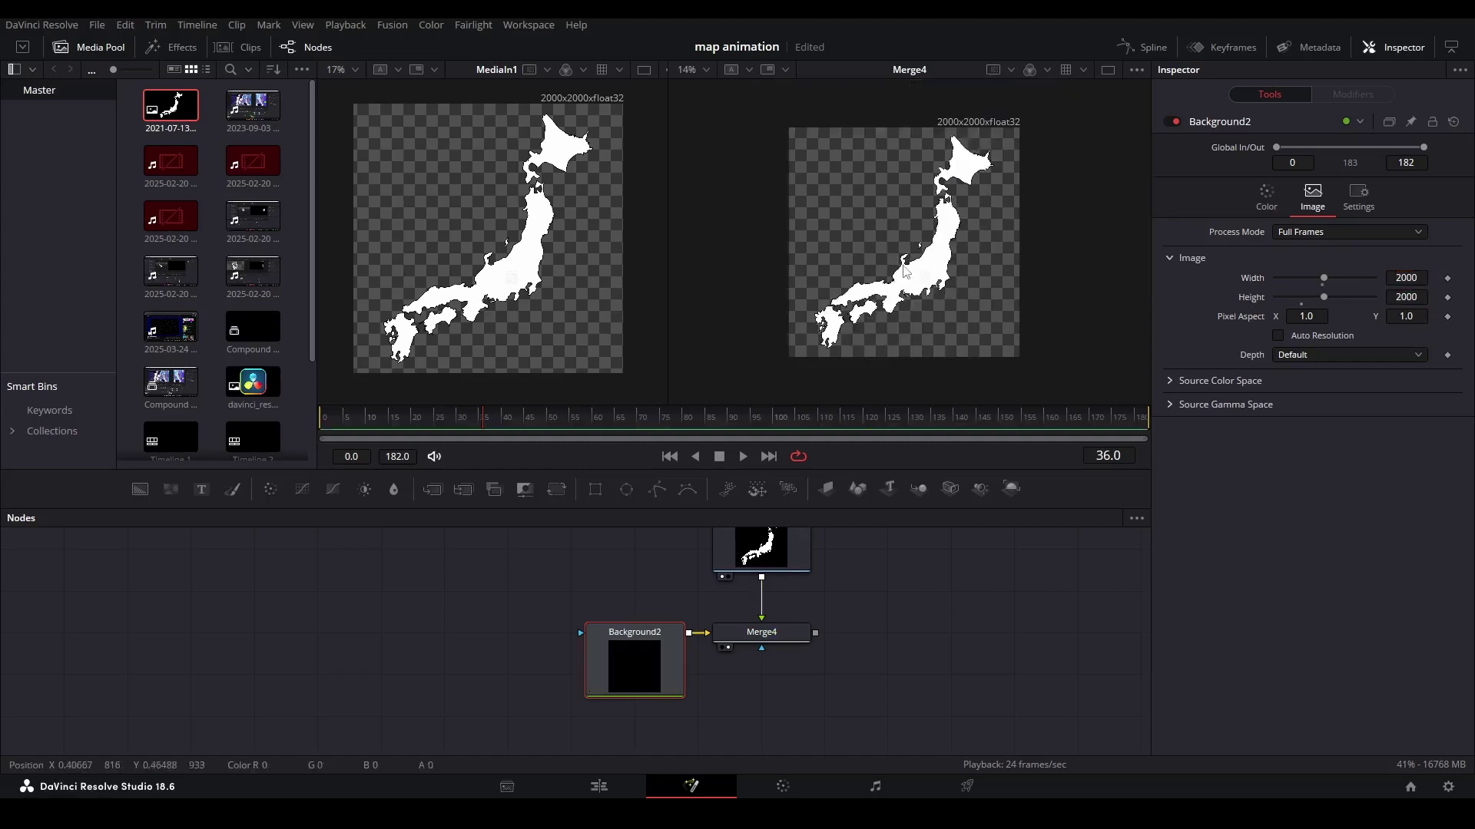
Mask the merge of the Japan map and transparent background with the keyframed FastNoise node.
{"action": "left_click_drag", "start_coordinate": [595, 568], "coordinate": [837, 715]}
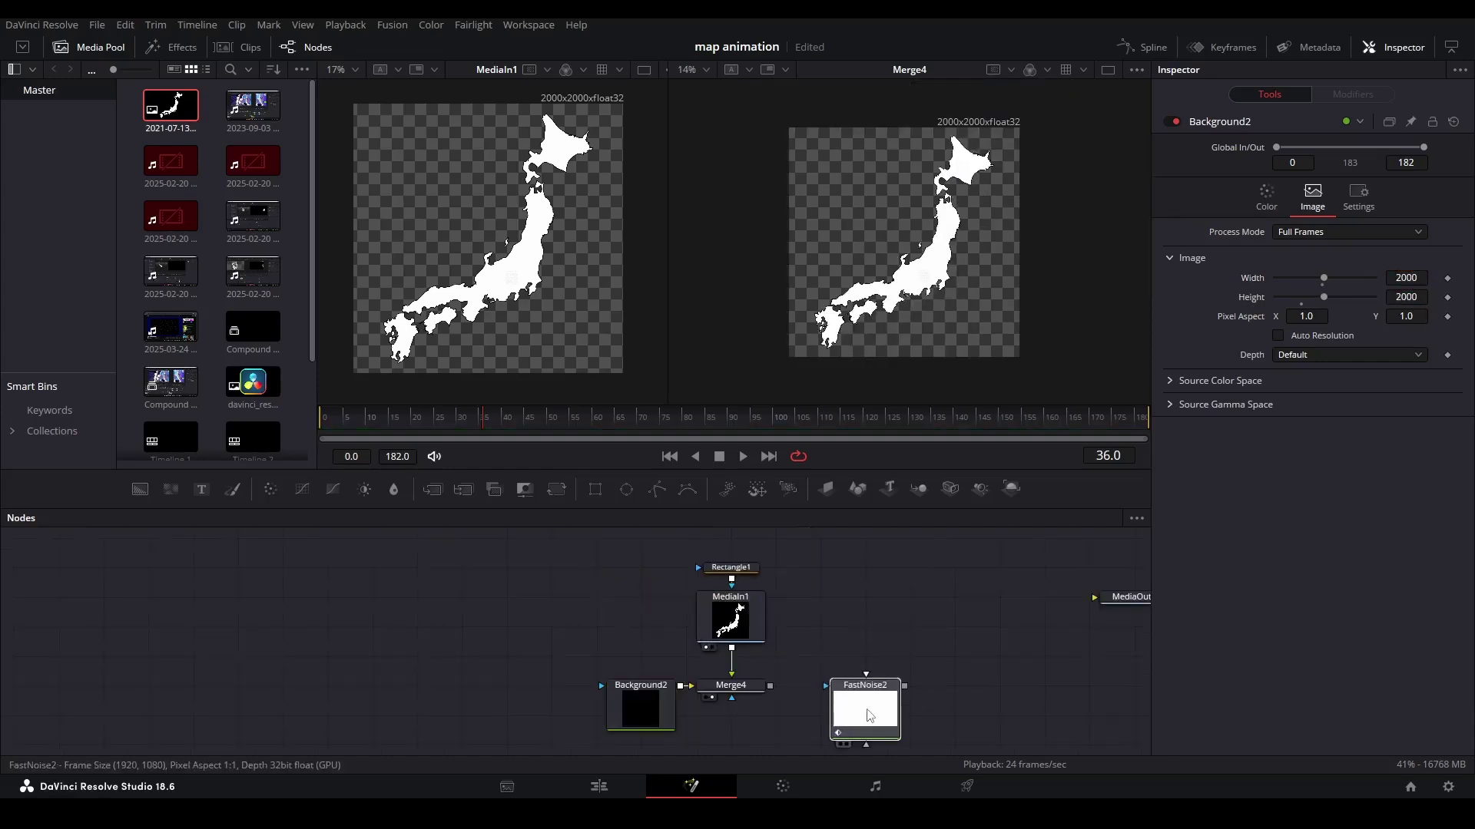
{"action": "scroll", "coordinate": [906, 685], "scroll_direction": "down", "scroll_amount": 2}
{"action": "left_click_drag", "start_coordinate": [854, 634], "coordinate": [749, 609]}
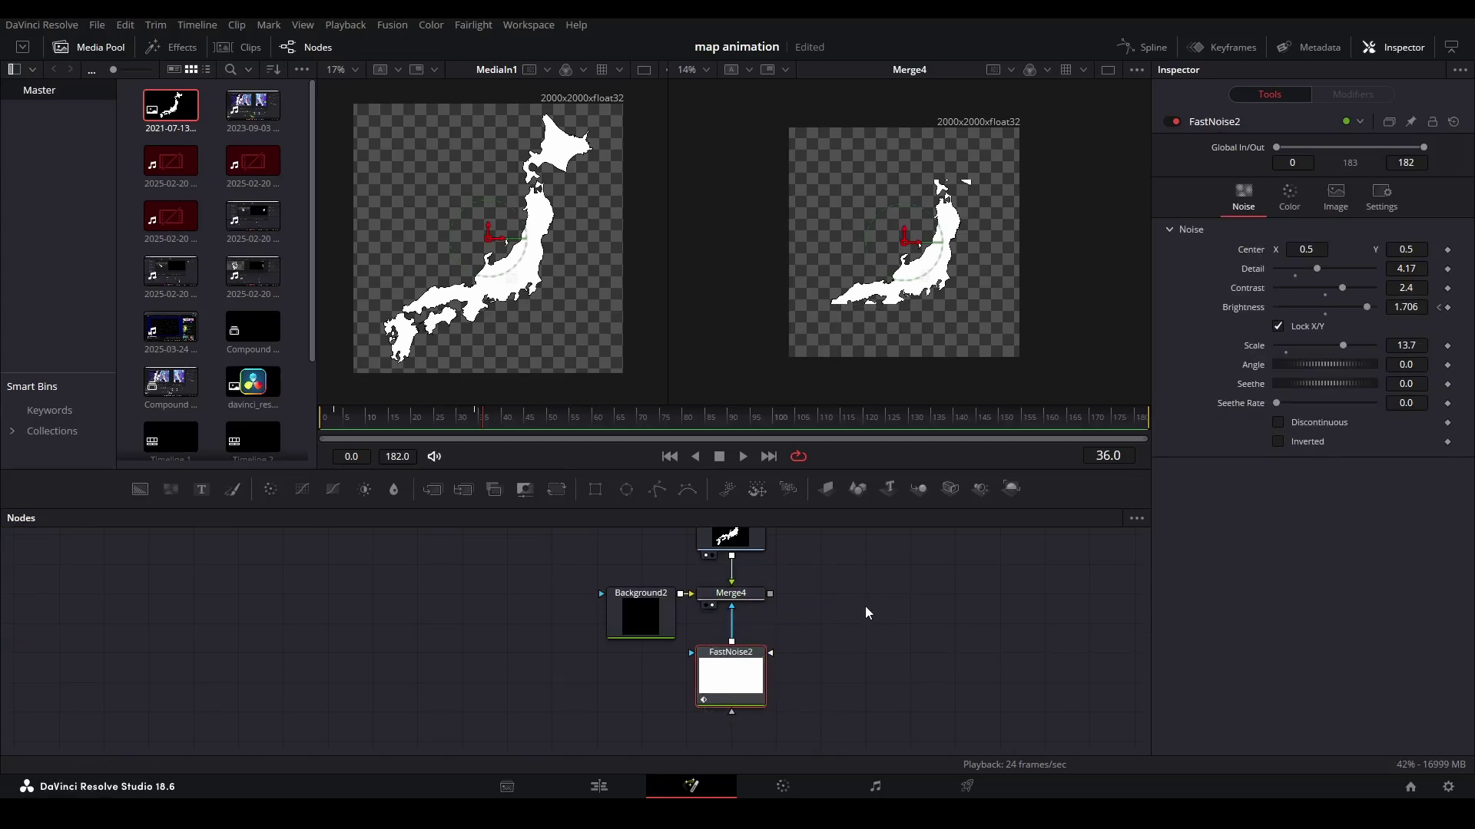
Turn off auto resolution on the noise node, set its size to 2000 by 2000, and play the masked map reveal.
{"action": "left_click", "coordinate": [1336, 196]}
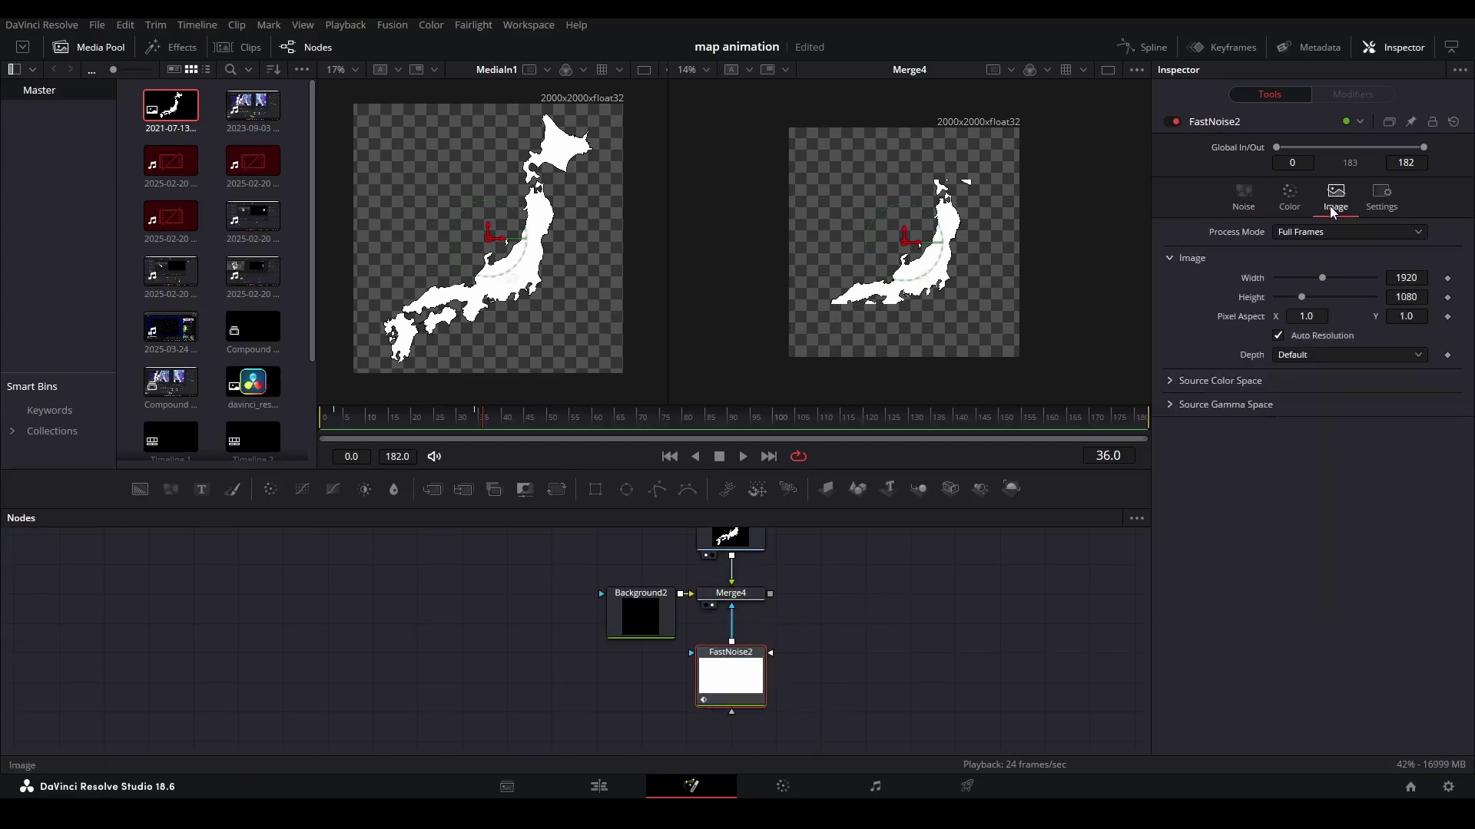
{"action": "left_click", "coordinate": [1278, 335]}
{"action": "double_click", "coordinate": [1406, 278]}
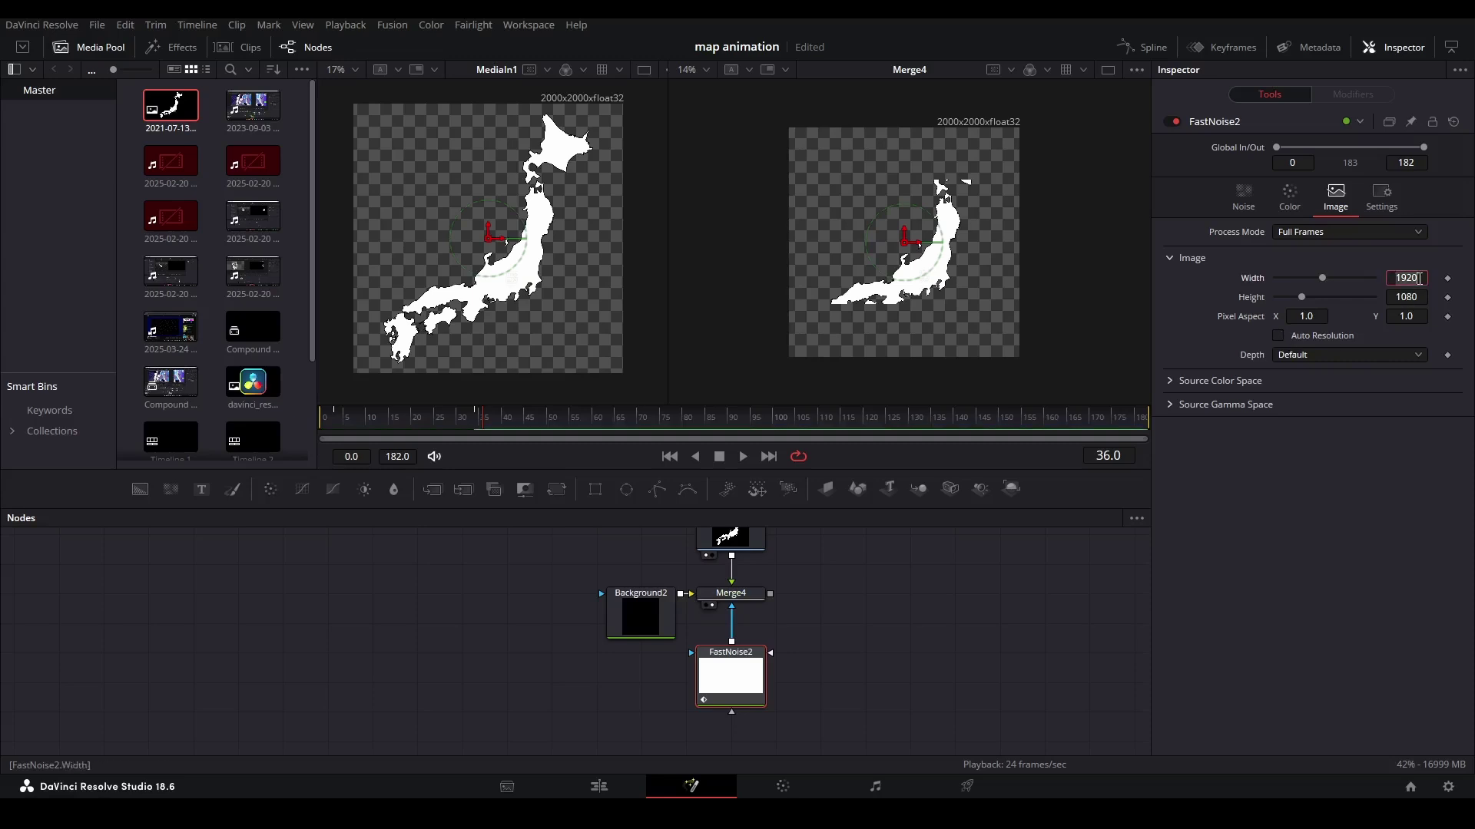
{"action": "type", "text": "2000"}
{"action": "key", "text": "Return"}
{"action": "double_click", "coordinate": [1422, 298]}
{"action": "type", "text": "2000"}
{"action": "left_click", "coordinate": [1024, 609]}
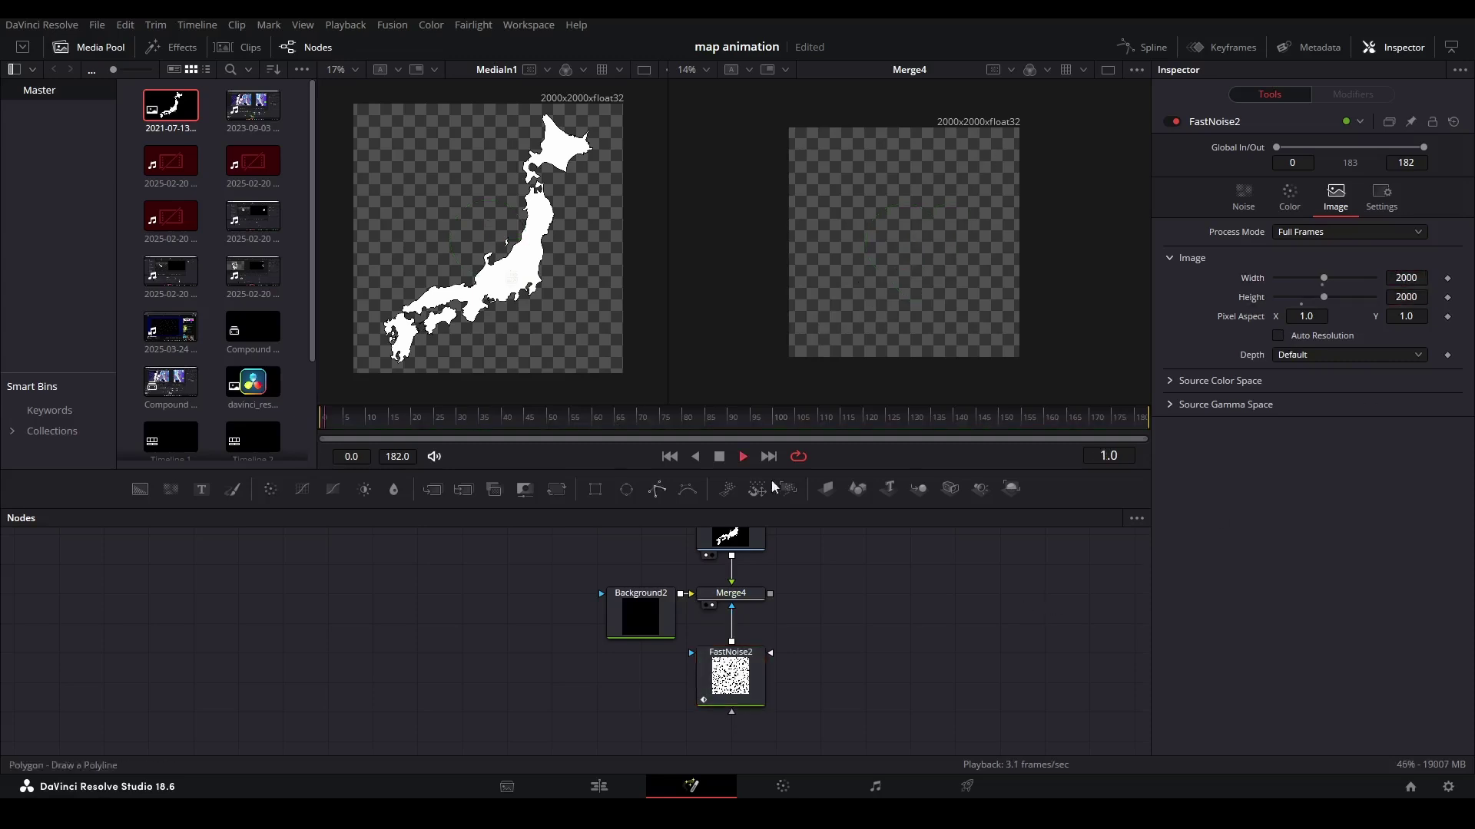
{"action": "key", "text": "space"}
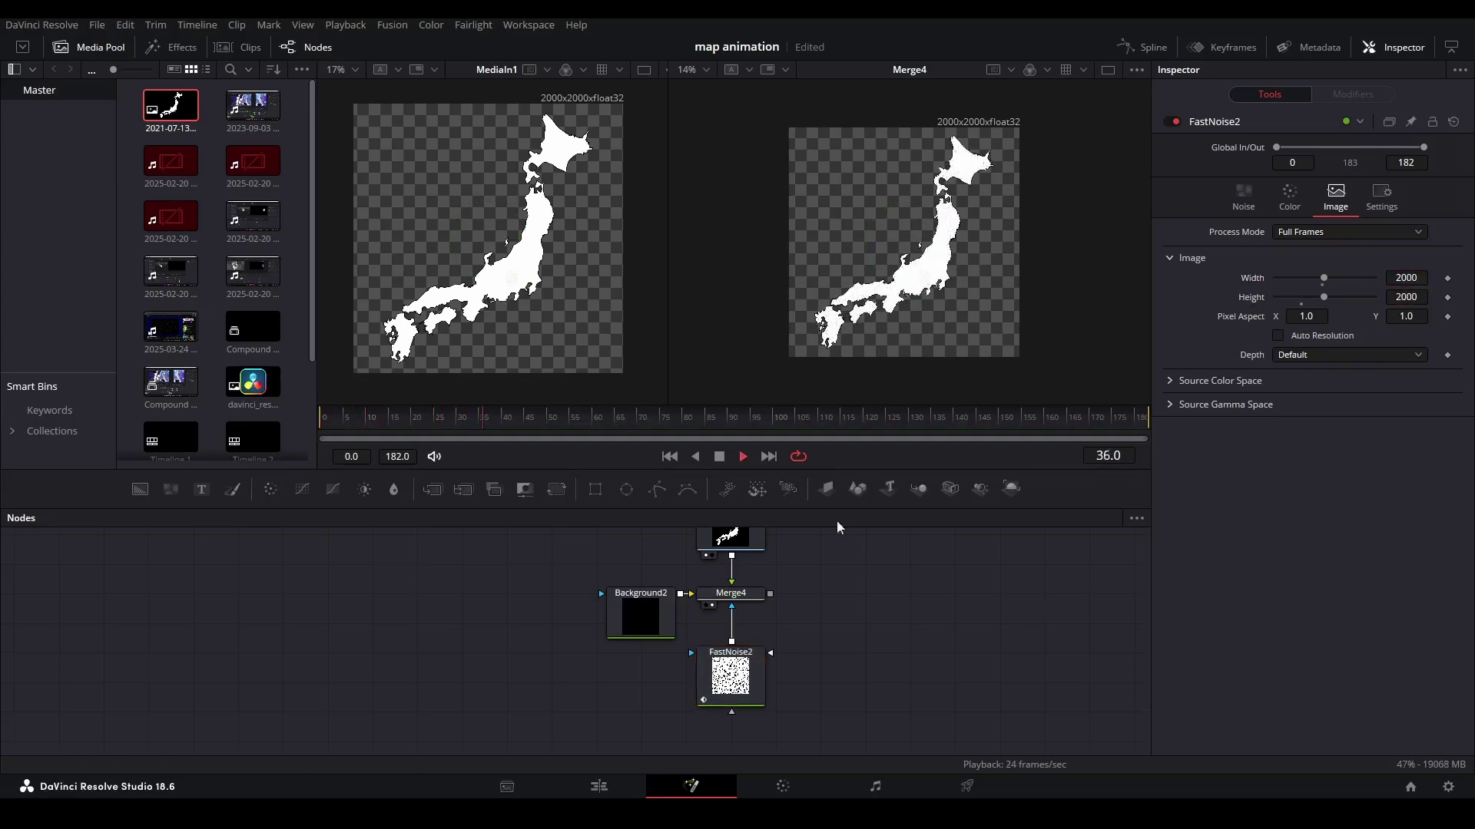
Duplicate the transparent Background node beside the map image and mask the copy with the map.
{"action": "left_click", "coordinate": [751, 670]}
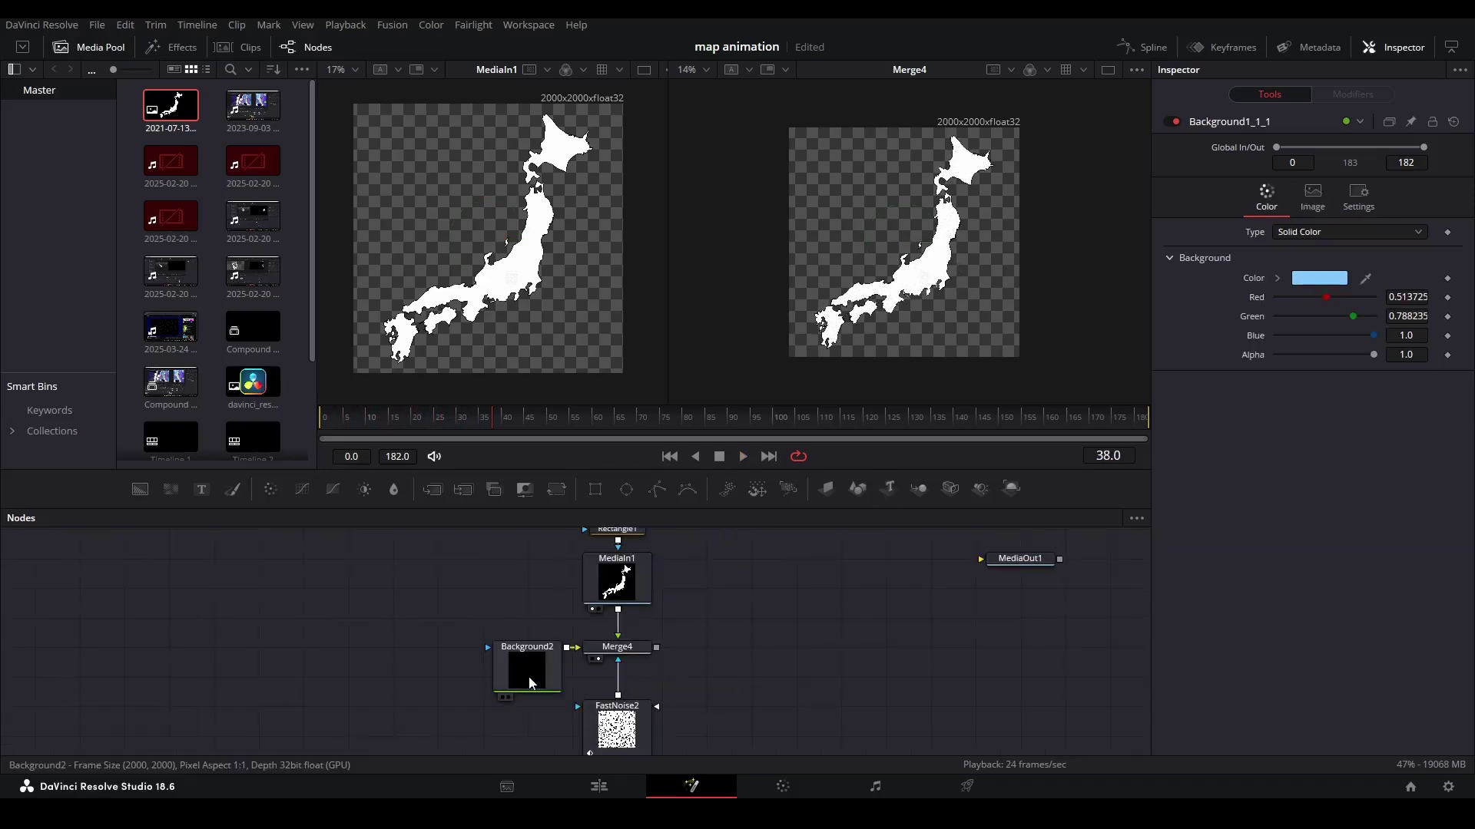
{"action": "left_click", "coordinate": [530, 681]}
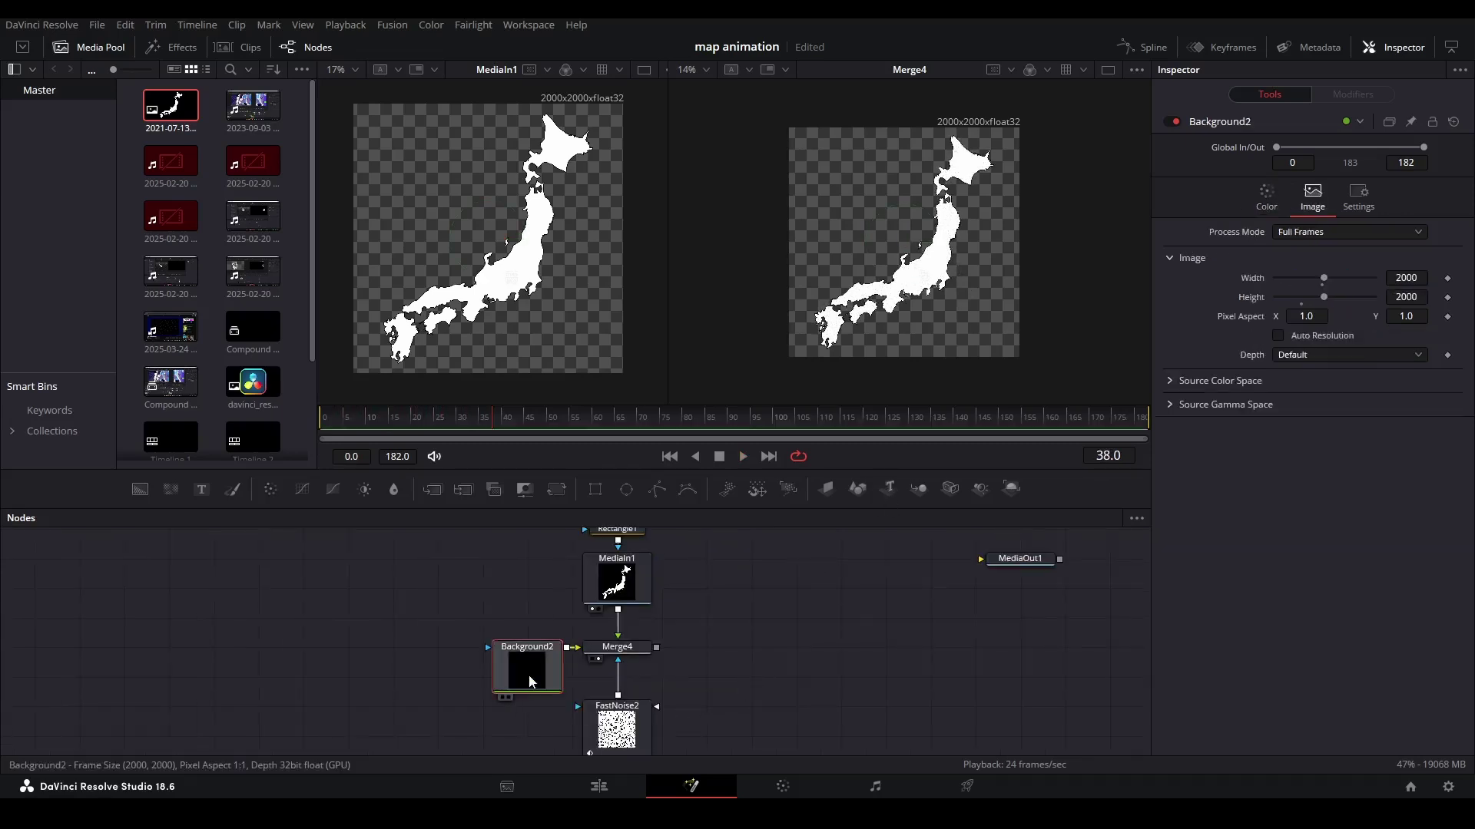
{"action": "left_click_drag", "start_coordinate": [659, 604], "coordinate": [658, 612]}
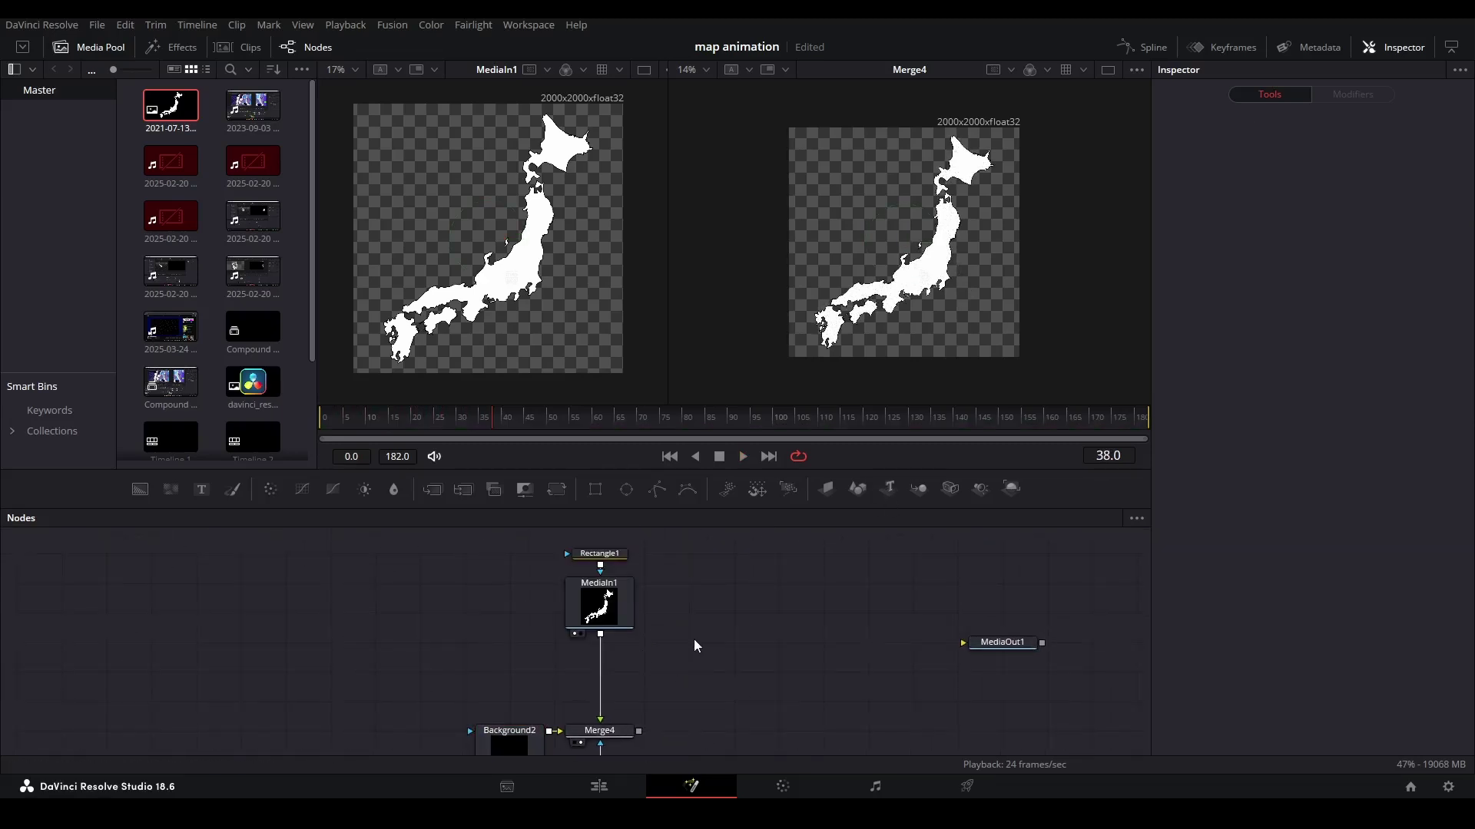
{"action": "key", "text": "ctrl+v"}
{"action": "left_click_drag", "start_coordinate": [600, 710], "coordinate": [688, 662]}
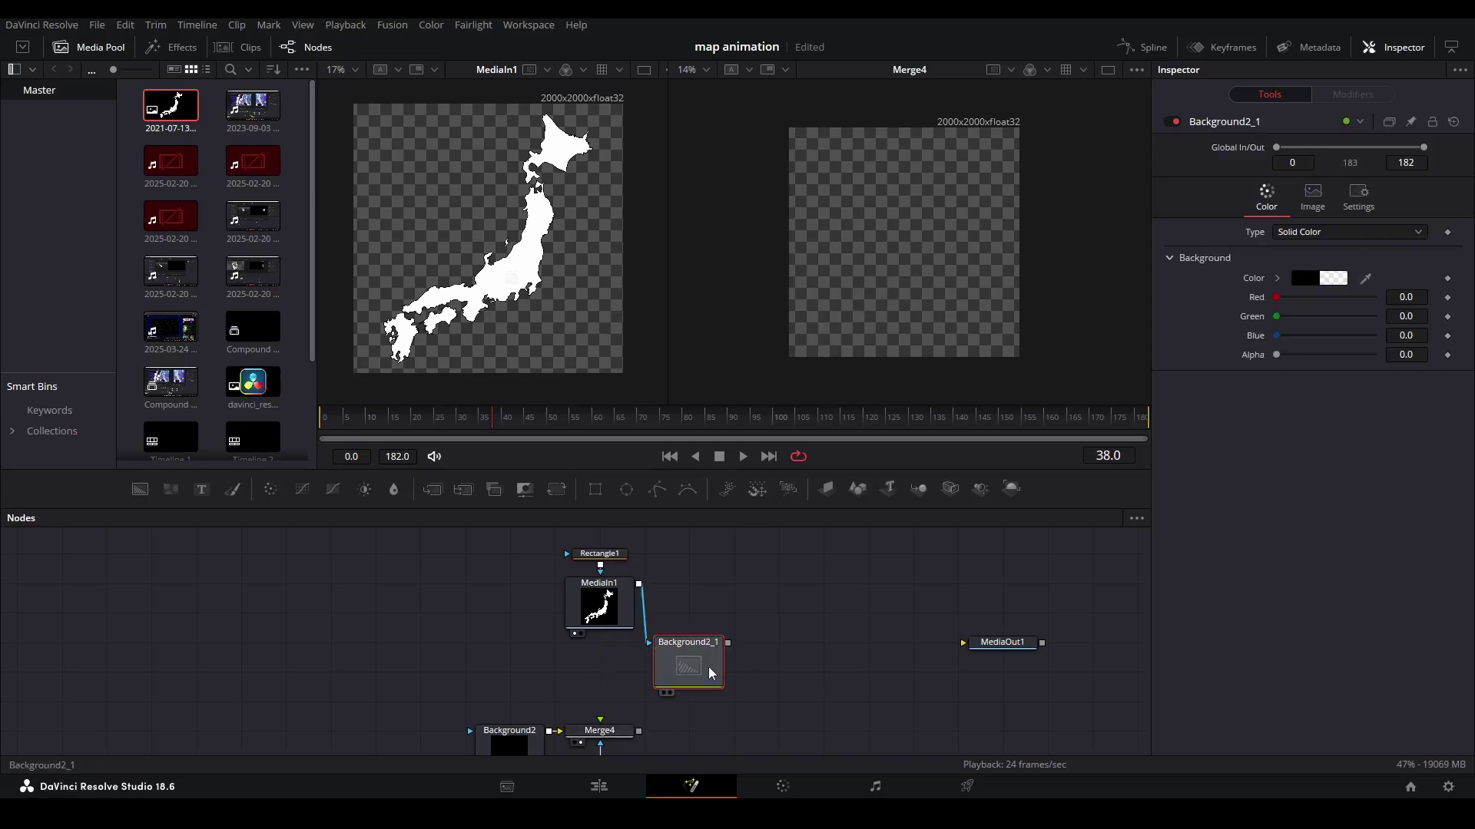
Make the copied background fully opaque white and feed it into the first merge in place of the map image.
{"action": "left_click_drag", "start_coordinate": [1276, 354], "coordinate": [1375, 355]}
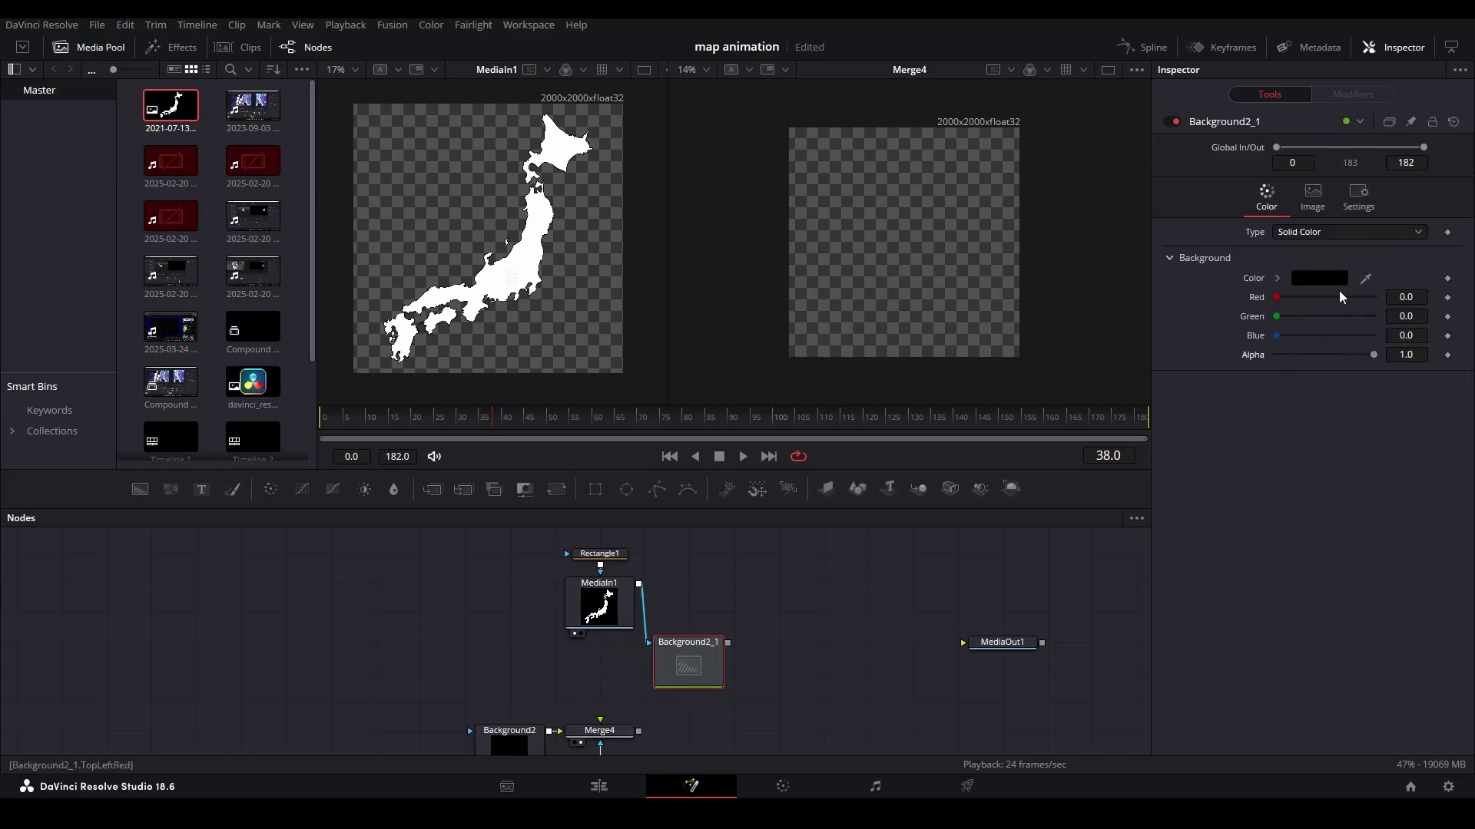
{"action": "left_click", "coordinate": [1328, 278]}
{"action": "left_click", "coordinate": [661, 495]}
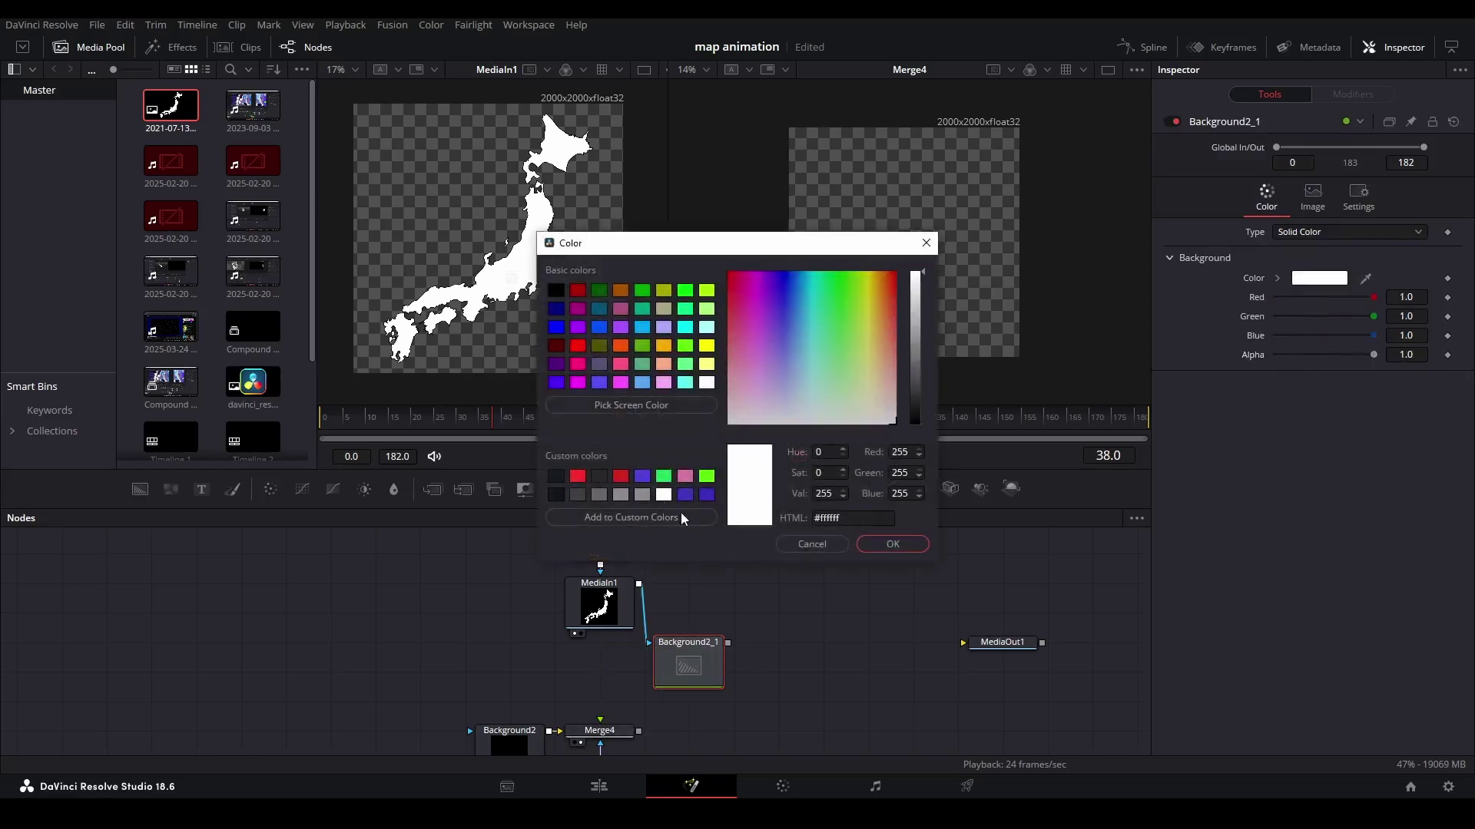
{"action": "left_click", "coordinate": [891, 544]}
{"action": "left_click_drag", "start_coordinate": [672, 662], "coordinate": [600, 724]}
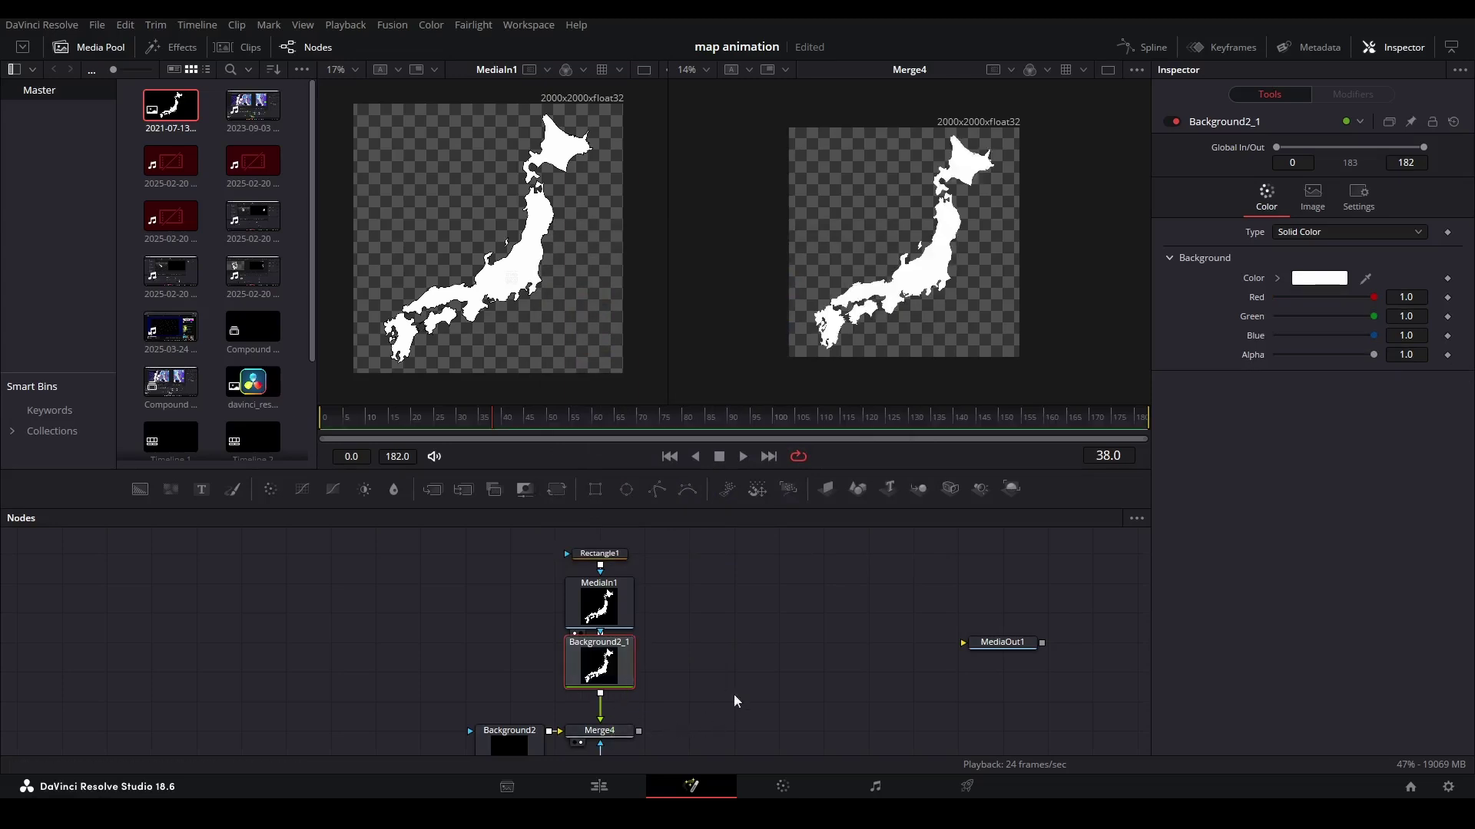
{"action": "scroll", "coordinate": [539, 237], "scroll_direction": "up", "scroll_amount": 5}
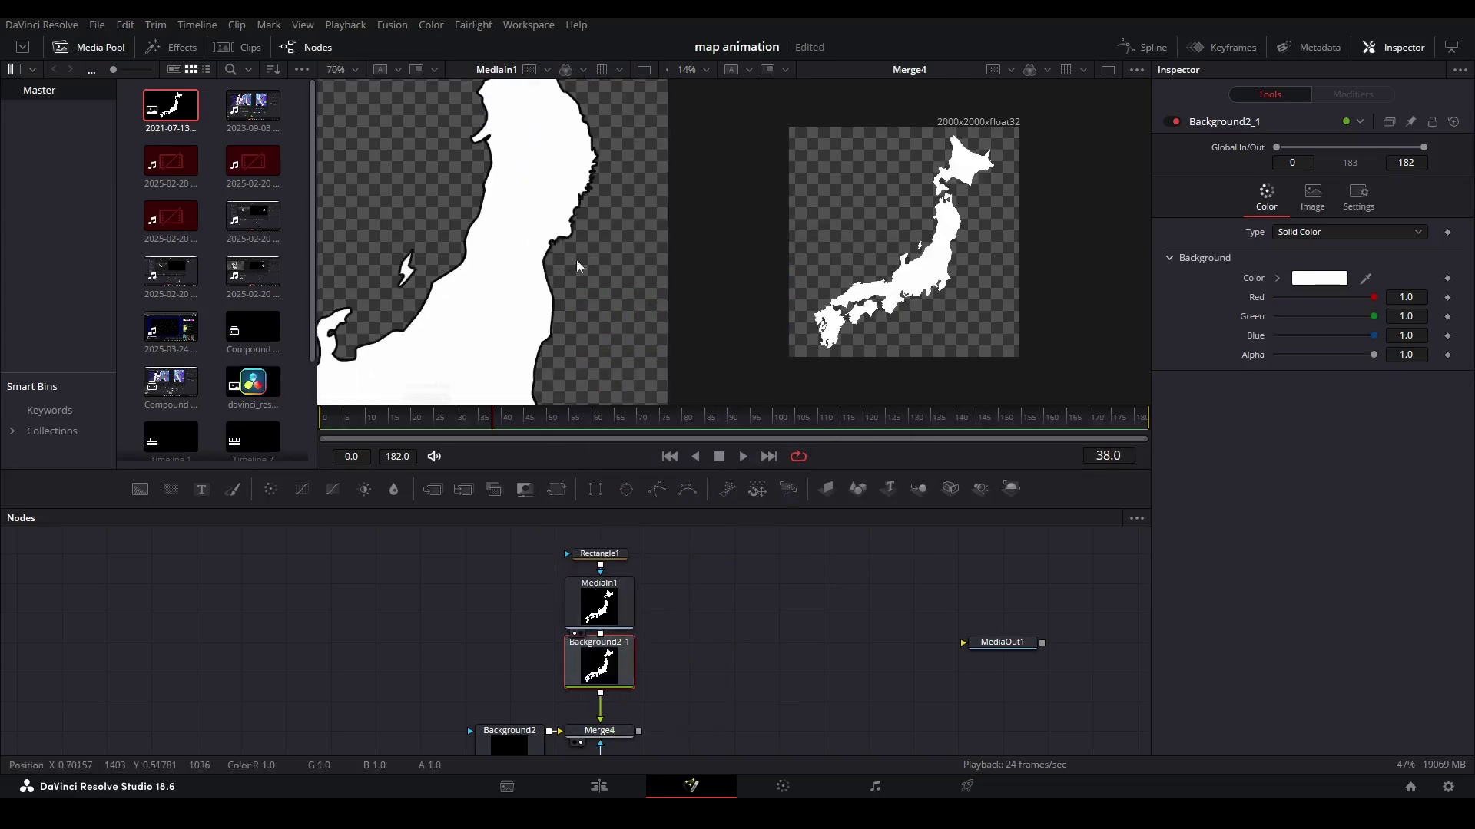
{"action": "scroll", "coordinate": [908, 261], "scroll_direction": "up", "scroll_amount": 5}
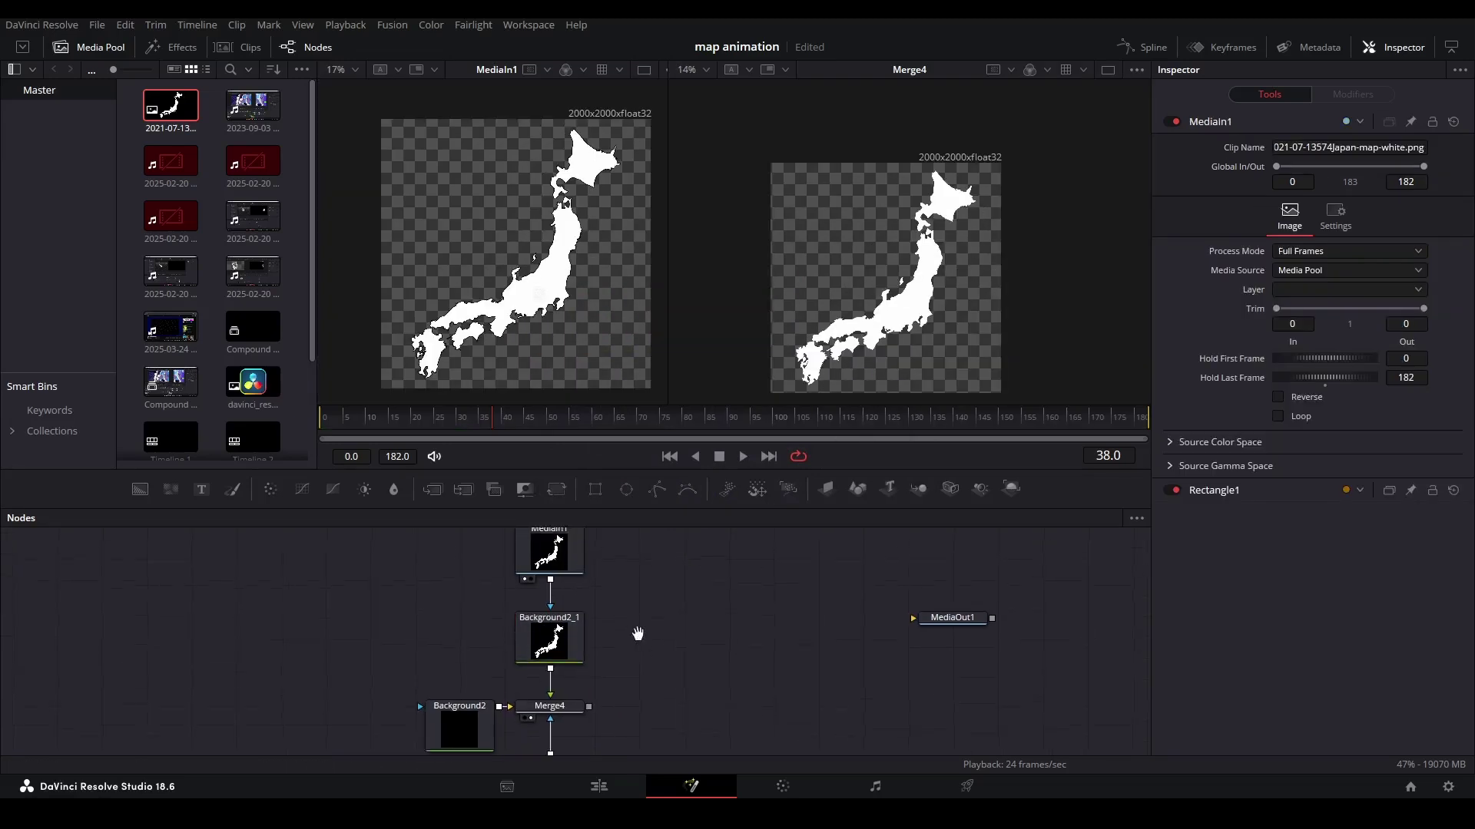
Duplicate the white map background and mask the copy with the Japan map image.
{"action": "left_click", "coordinate": [547, 665]}
{"action": "key", "text": "ctrl+c"}
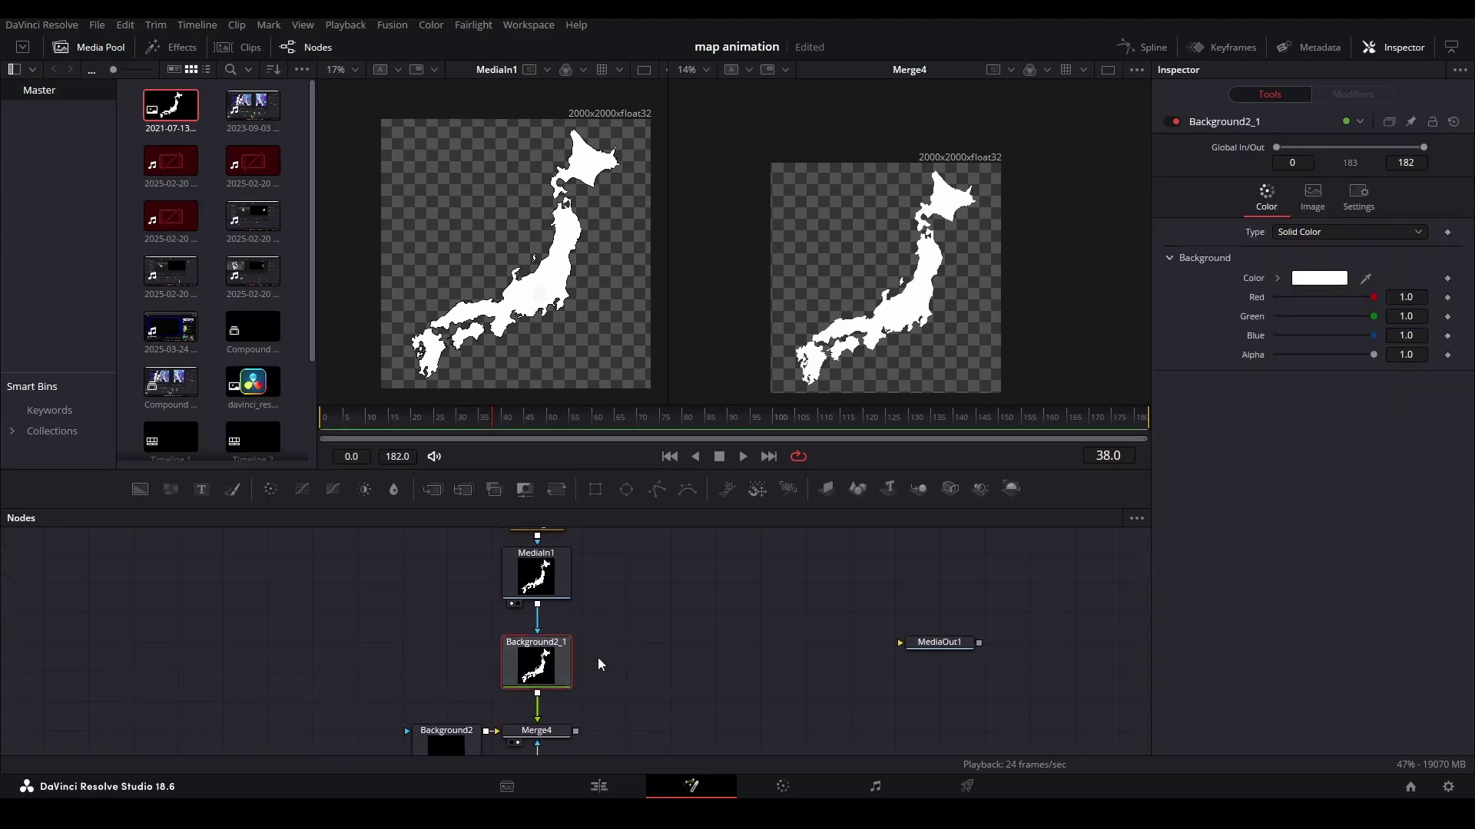
{"action": "left_click", "coordinate": [666, 662]}
{"action": "key", "text": "ctrl+v"}
{"action": "left_click_drag", "start_coordinate": [538, 605], "coordinate": [626, 666]}
Set the new background copy's colour to light blue #82c9ff and merge it over the white map.
{"action": "left_click", "coordinate": [1310, 288]}
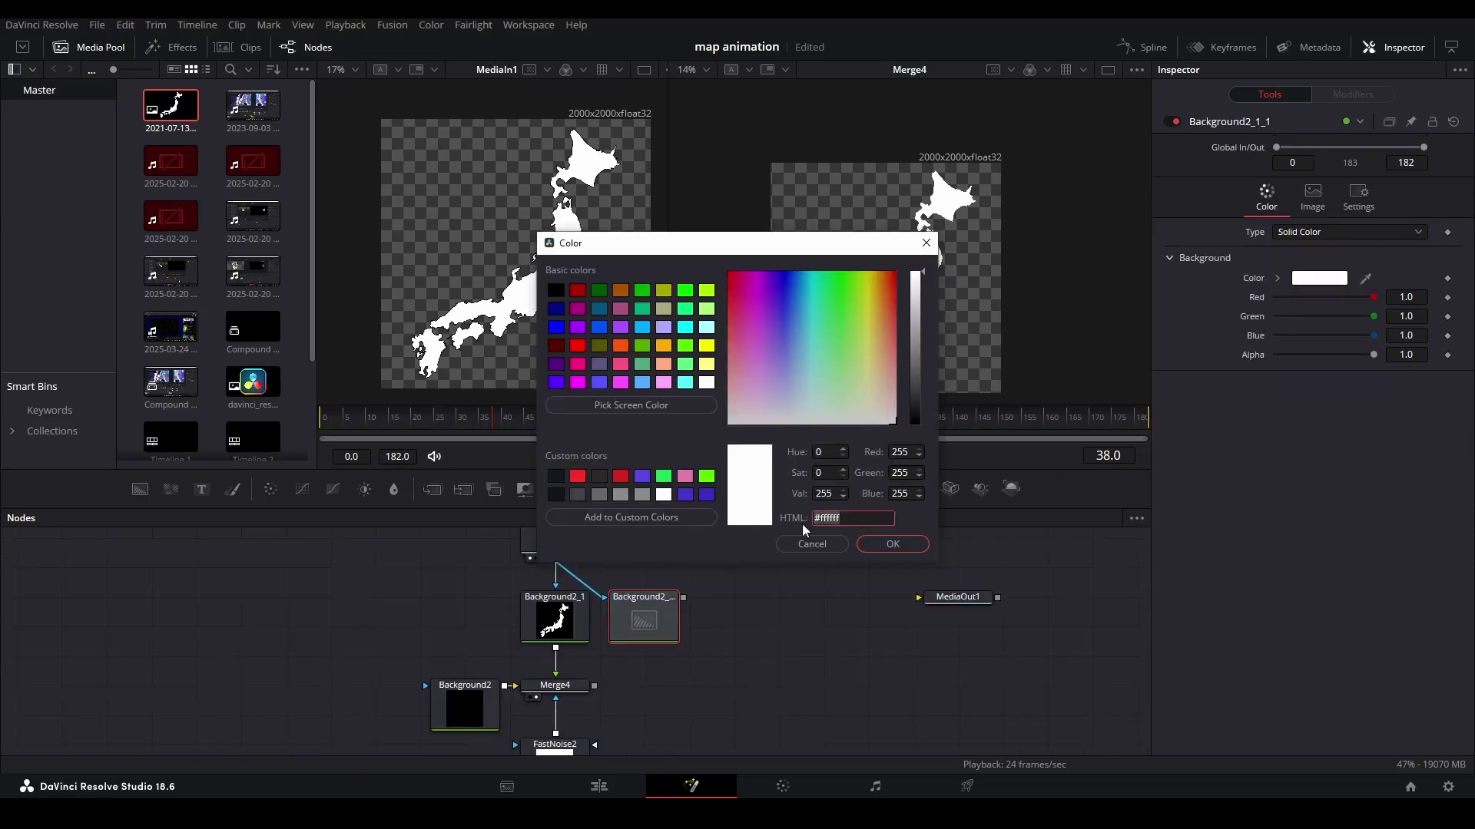
{"action": "key", "text": "ctrl+v"}
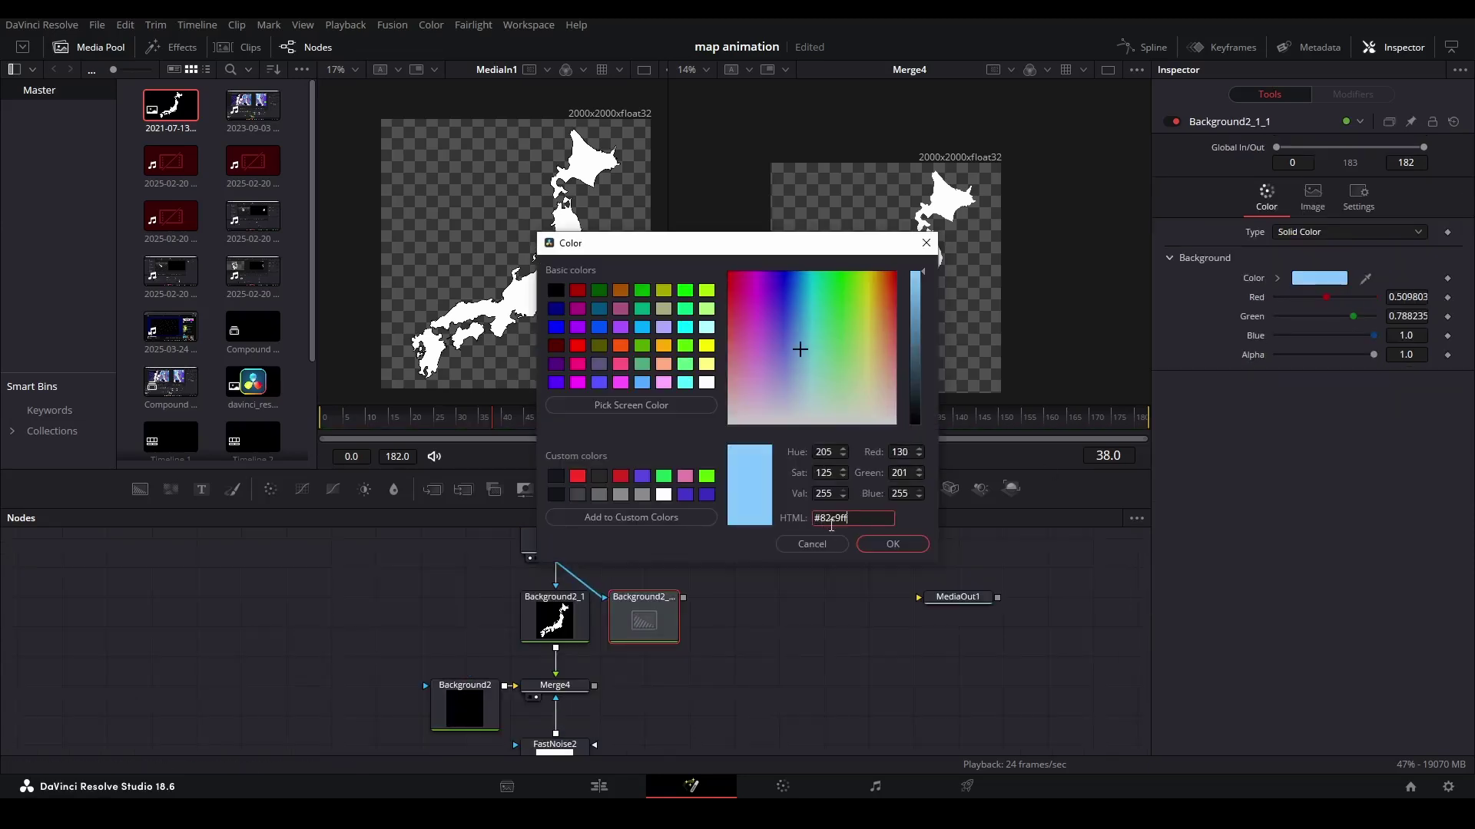
{"action": "left_click", "coordinate": [891, 545]}
{"action": "left_click_drag", "start_coordinate": [683, 597], "coordinate": [597, 685]}
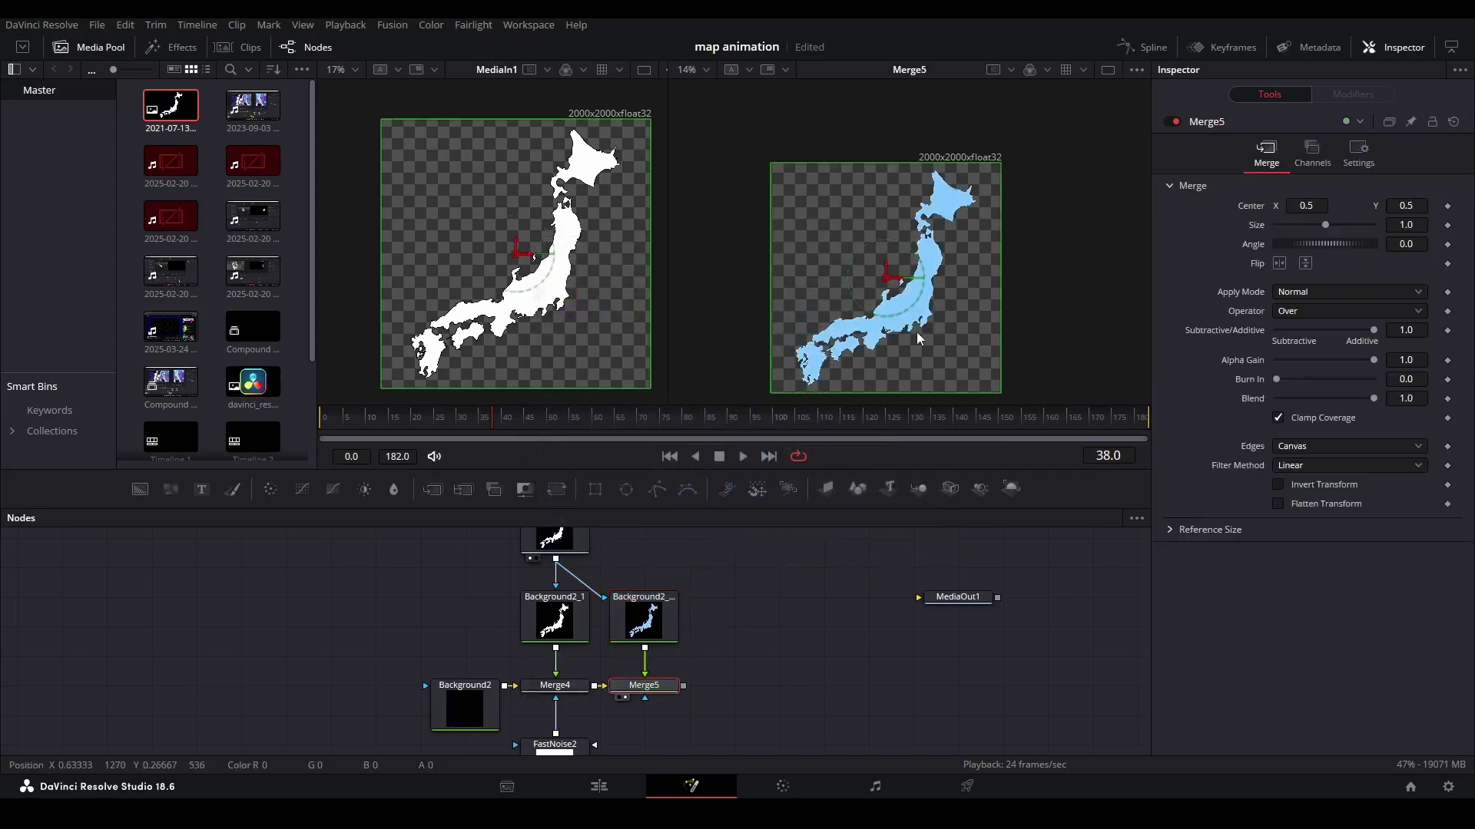
Duplicate the FastNoise node, connect the copy as the mask of the blue map's merge, and play the animation.
{"action": "scroll", "coordinate": [553, 692], "scroll_direction": "down", "scroll_amount": 2}
{"action": "left_click", "coordinate": [540, 723]}
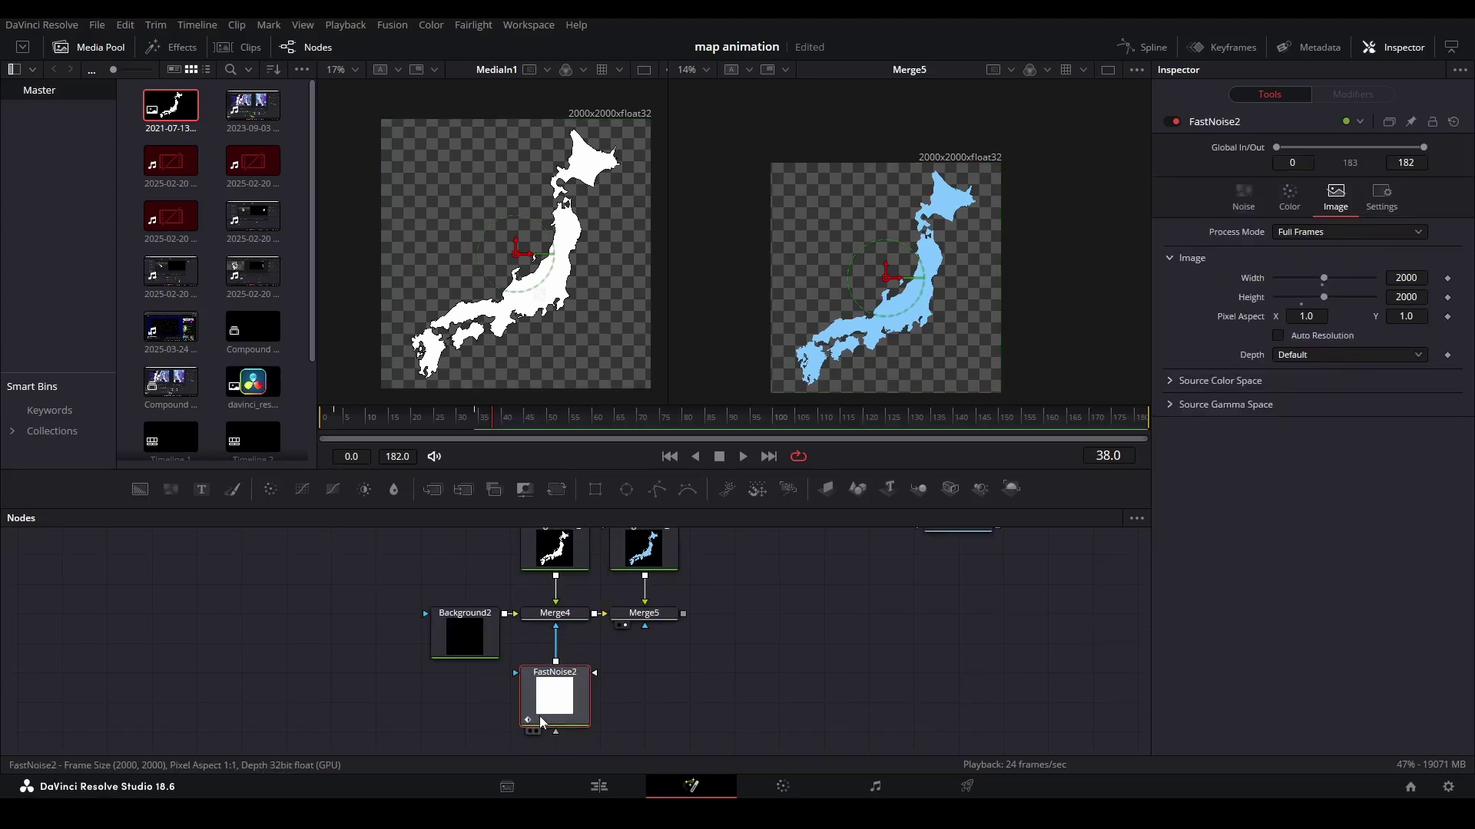
{"action": "key", "text": "ctrl+c"}
{"action": "key", "text": "ctrl+v"}
{"action": "left_click_drag", "start_coordinate": [685, 645], "coordinate": [645, 597]}
{"action": "key", "text": "space"}
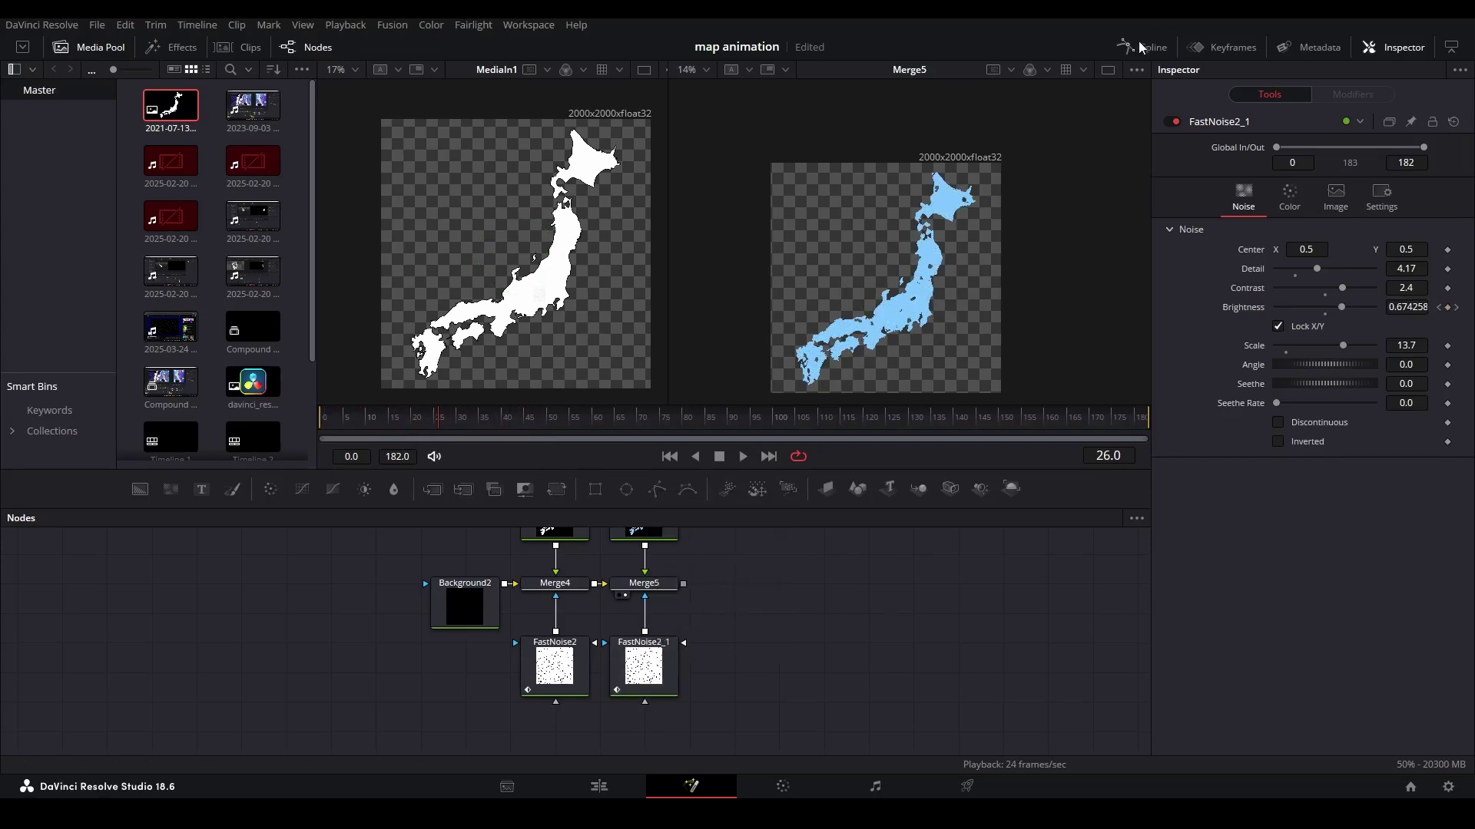
Show the second noise node's brightness curve in the Spline editor and shift its keyframes about 4 frames later.
{"action": "left_click", "coordinate": [1142, 48]}
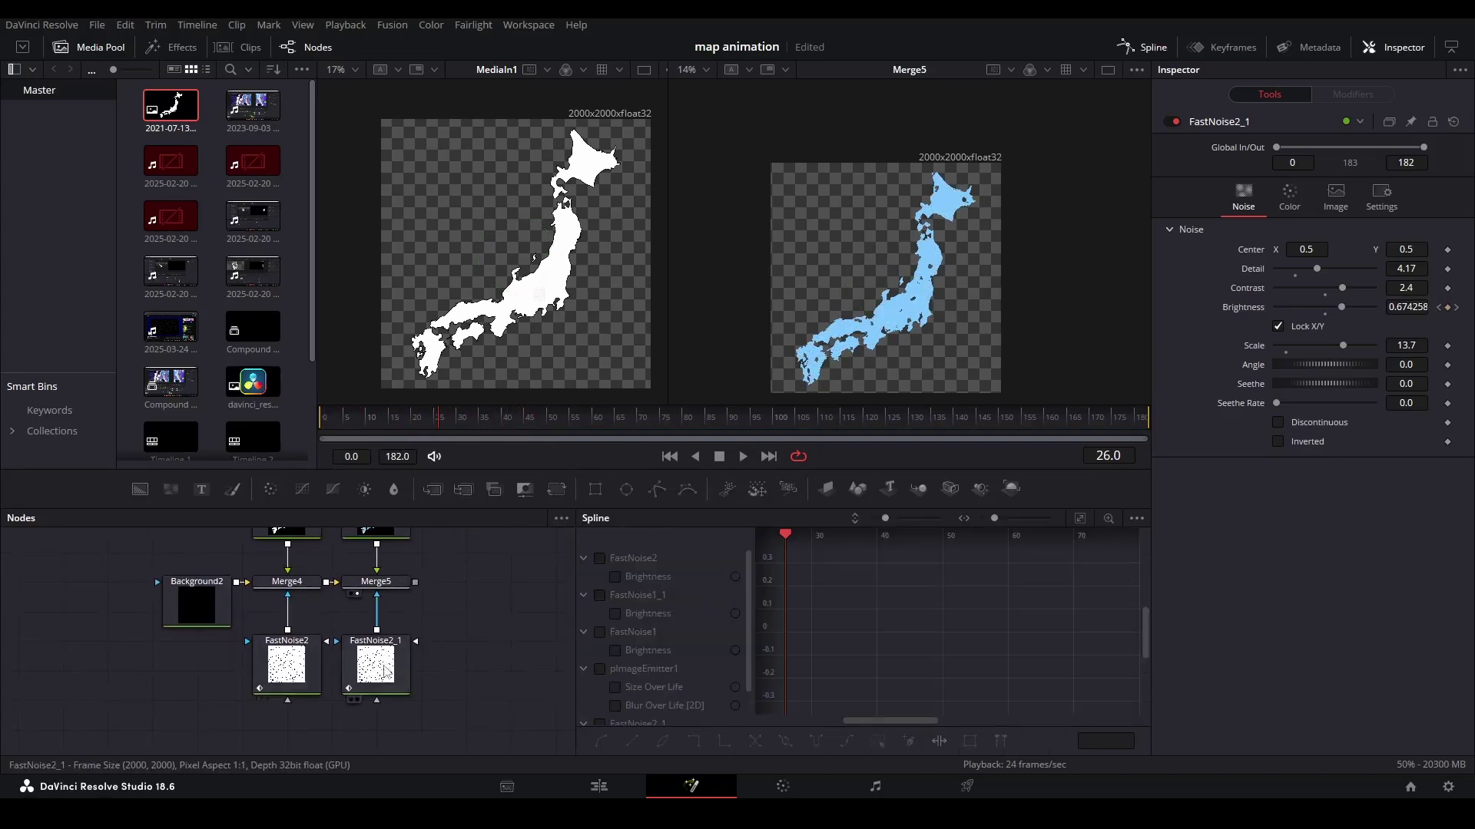
{"action": "left_click", "coordinate": [287, 667]}
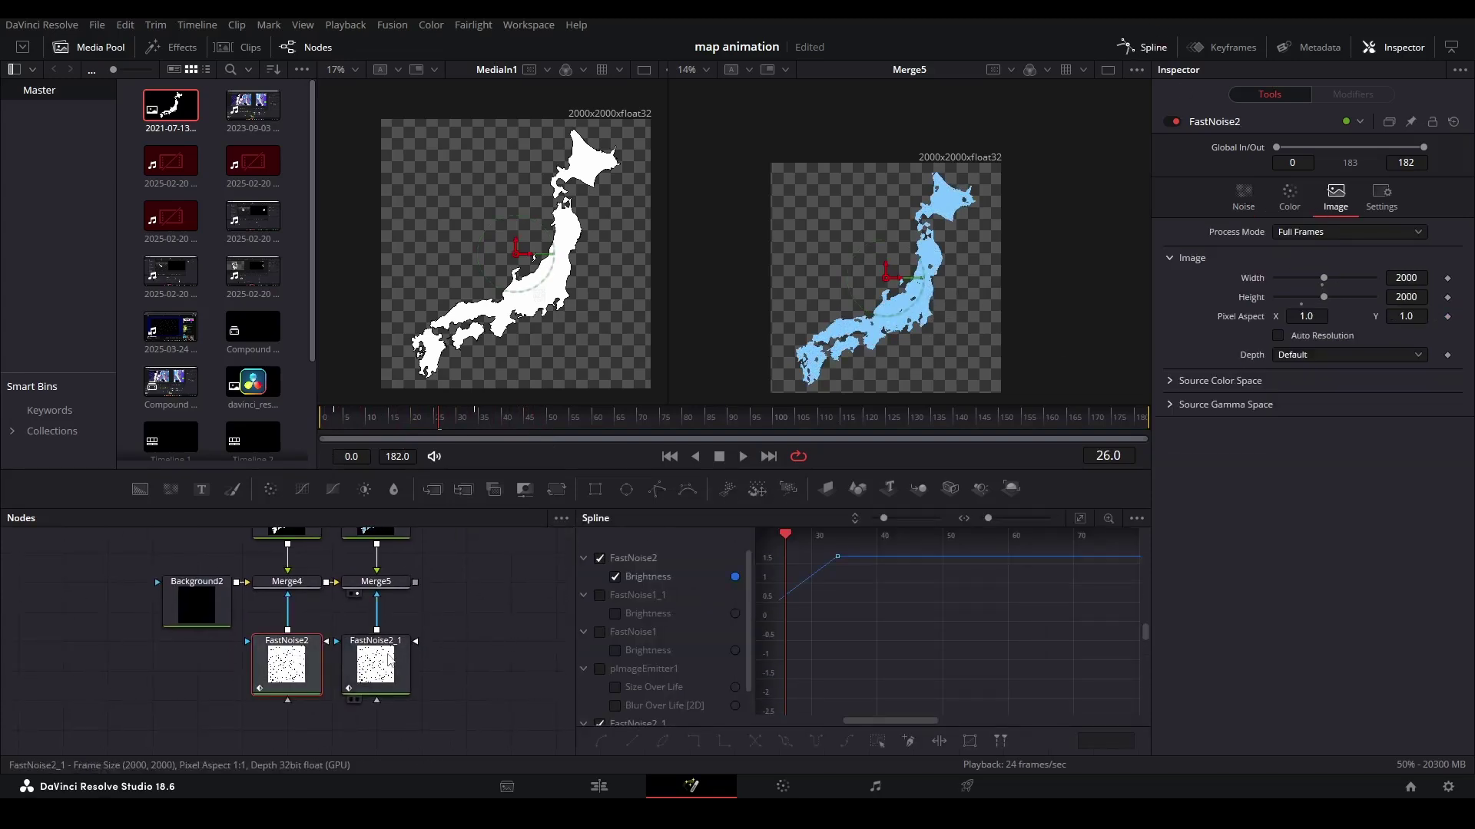
{"action": "left_click", "coordinate": [389, 661]}
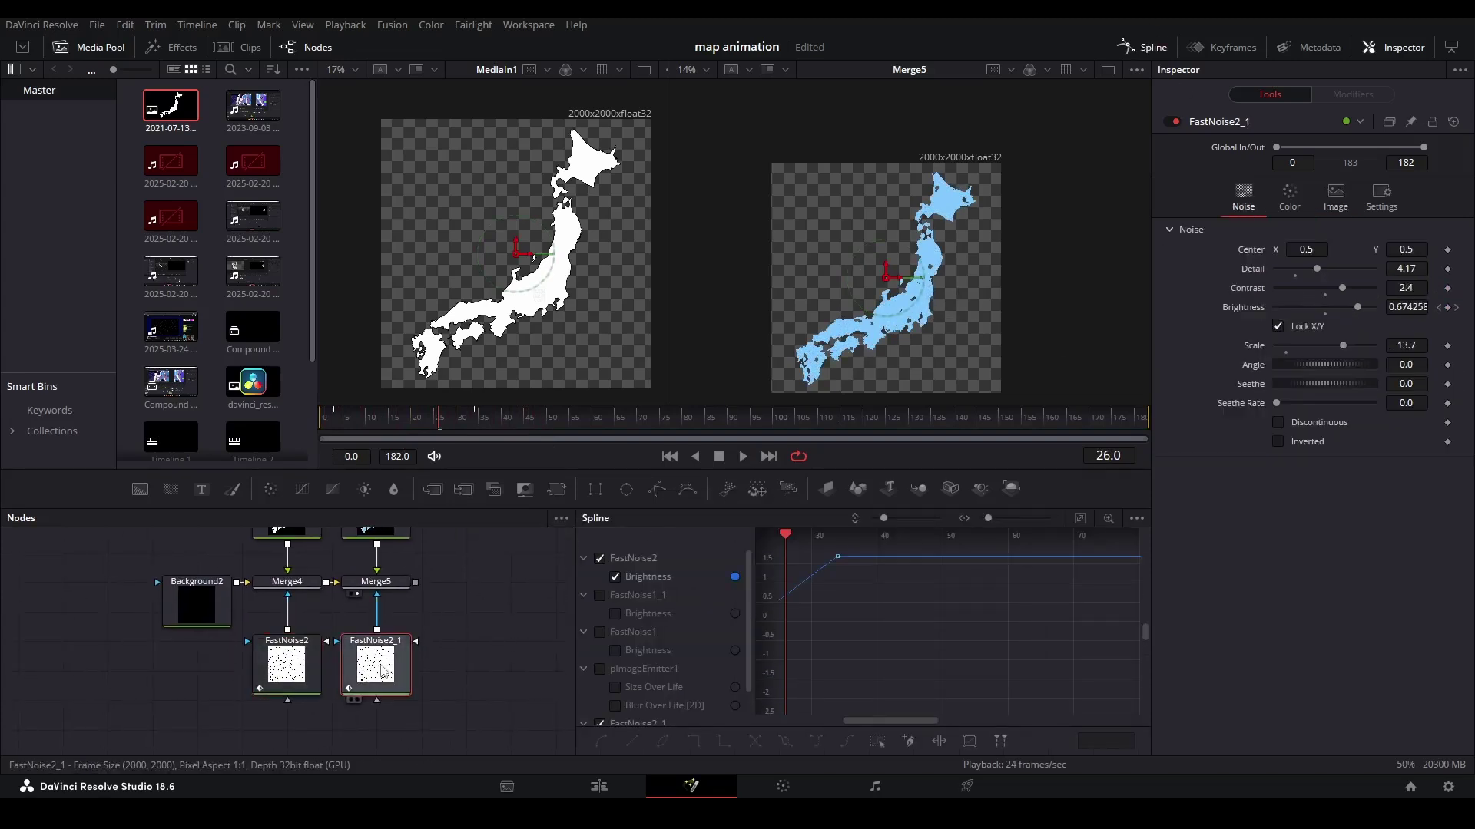
{"action": "left_click", "coordinate": [1079, 518]}
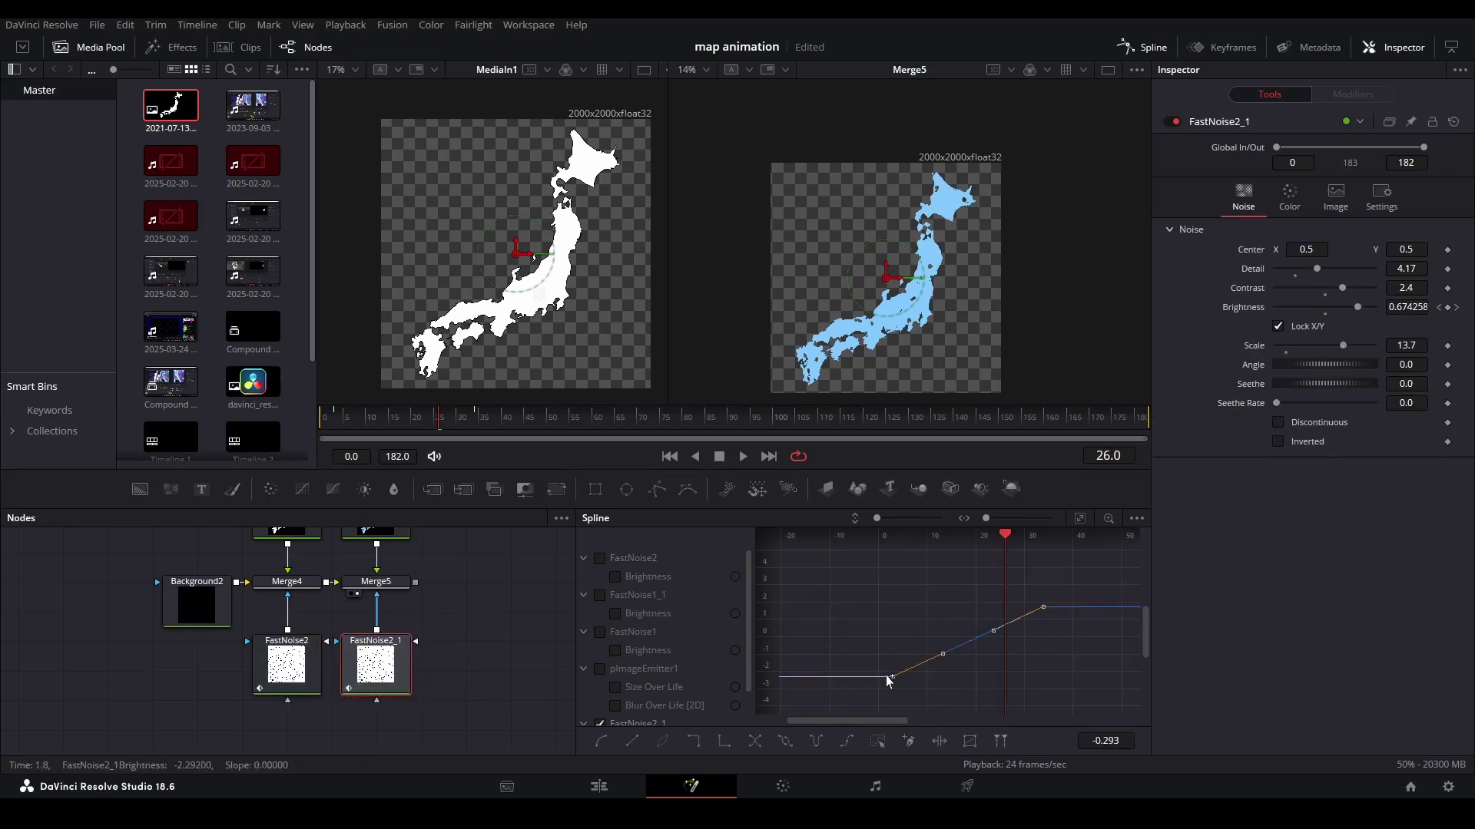
{"action": "left_click_drag", "start_coordinate": [891, 679], "coordinate": [901, 681]}
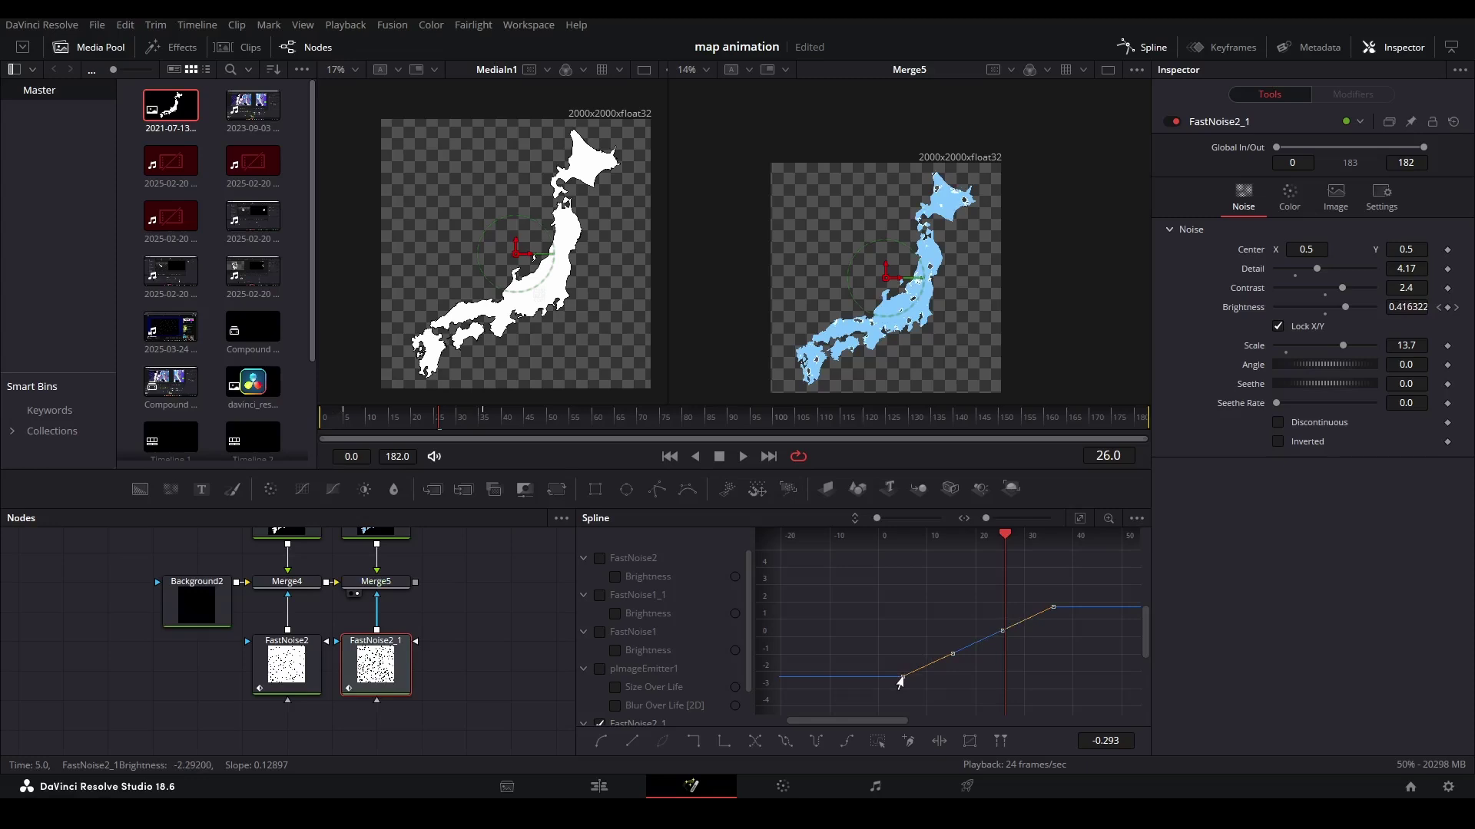
{"action": "mouse_move", "coordinate": [900, 681]}
{"action": "left_mouse_down"}
{"action": "mouse_move", "coordinate": [932, 659]}
{"action": "mouse_move", "coordinate": [944, 678]}
{"action": "mouse_move", "coordinate": [986, 681]}
{"action": "mouse_move", "coordinate": [890, 678]}
{"action": "mouse_move", "coordinate": [912, 678]}
{"action": "left_mouse_up"}
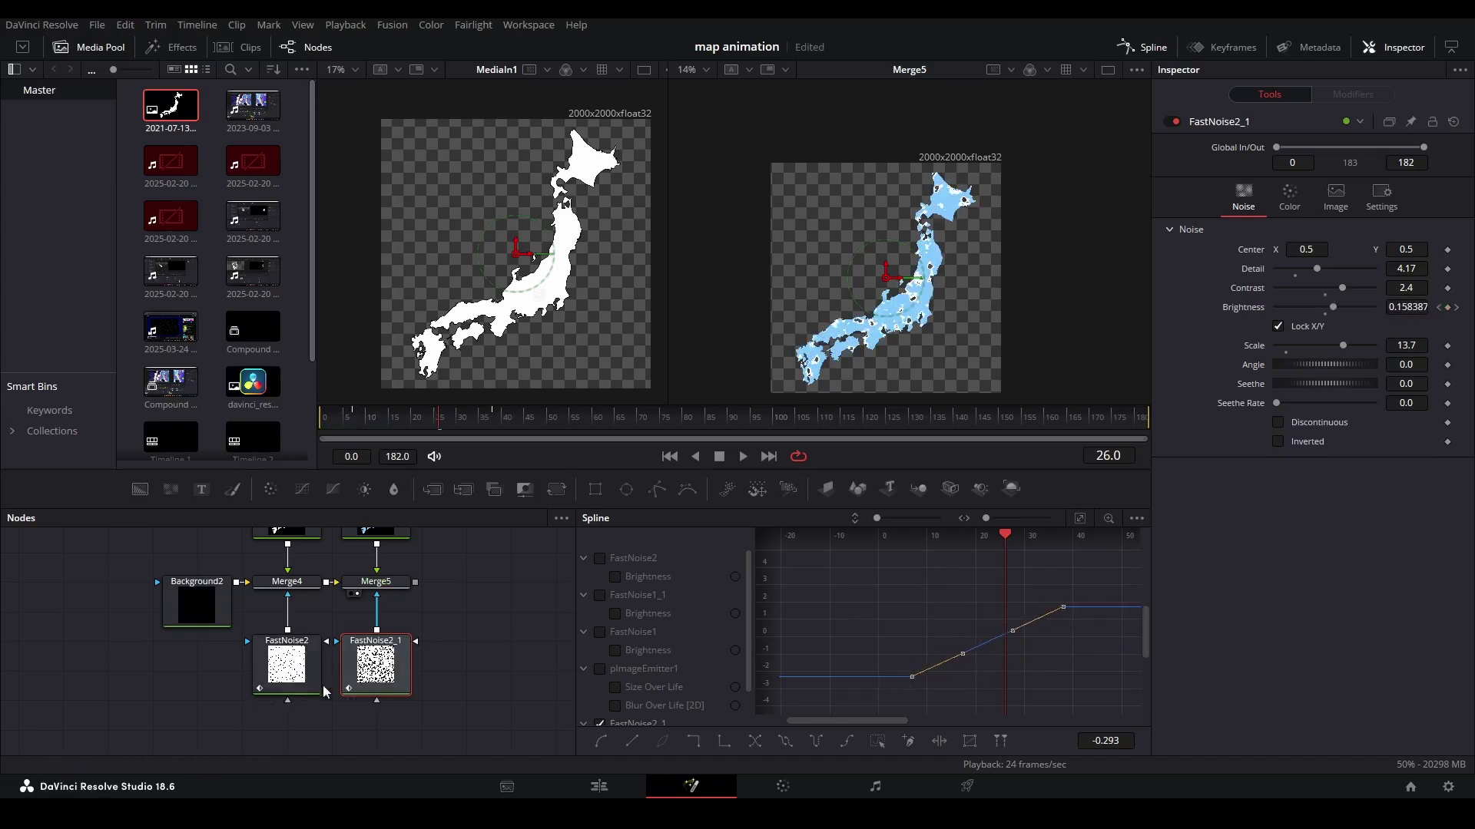
Show the brightness curves of both map noise nodes together and compare their keyframe timing.
{"action": "left_click_drag", "start_coordinate": [292, 670], "coordinate": [499, 668]}
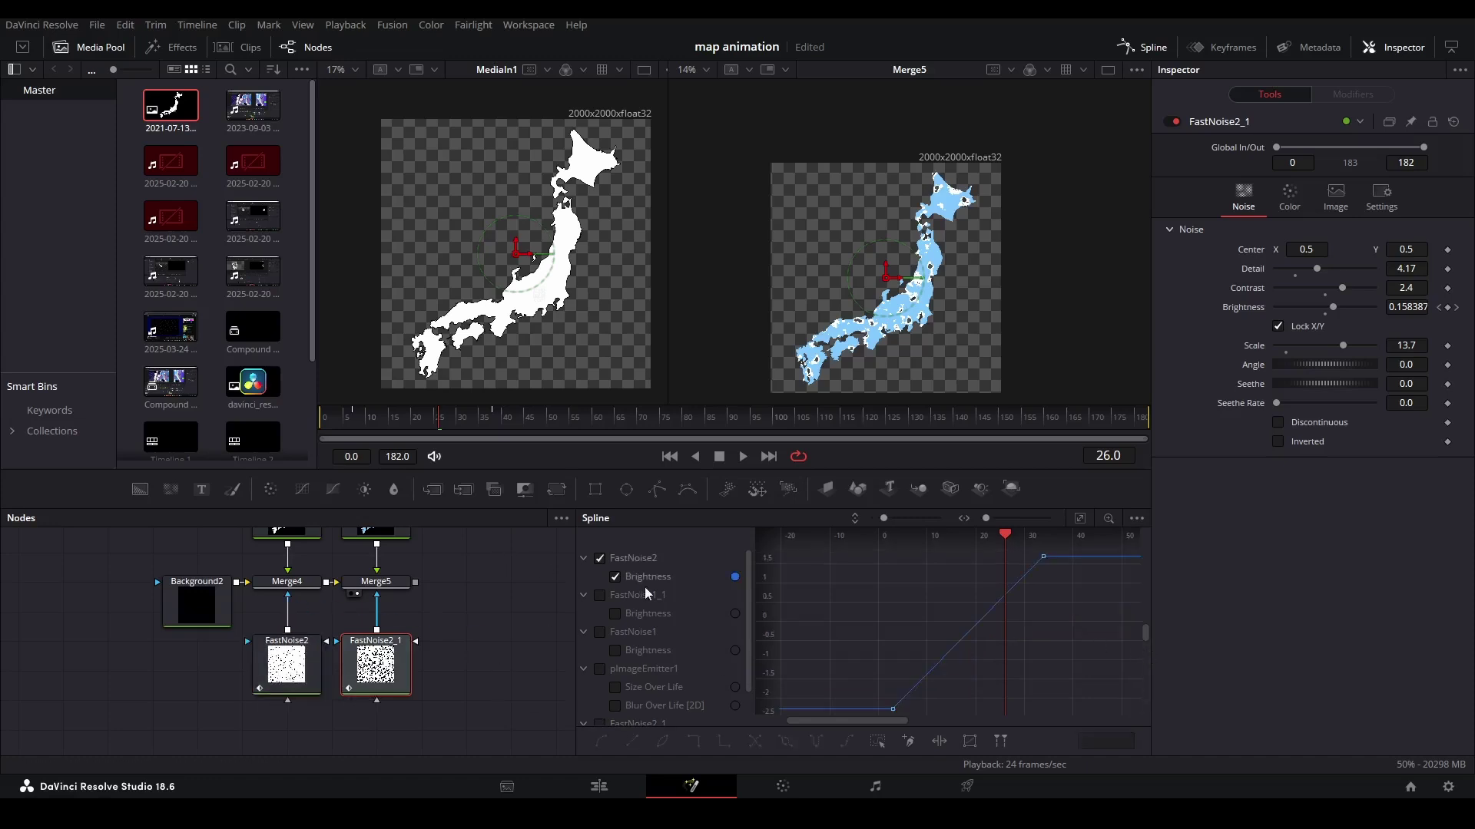
{"action": "left_click", "coordinate": [600, 722]}
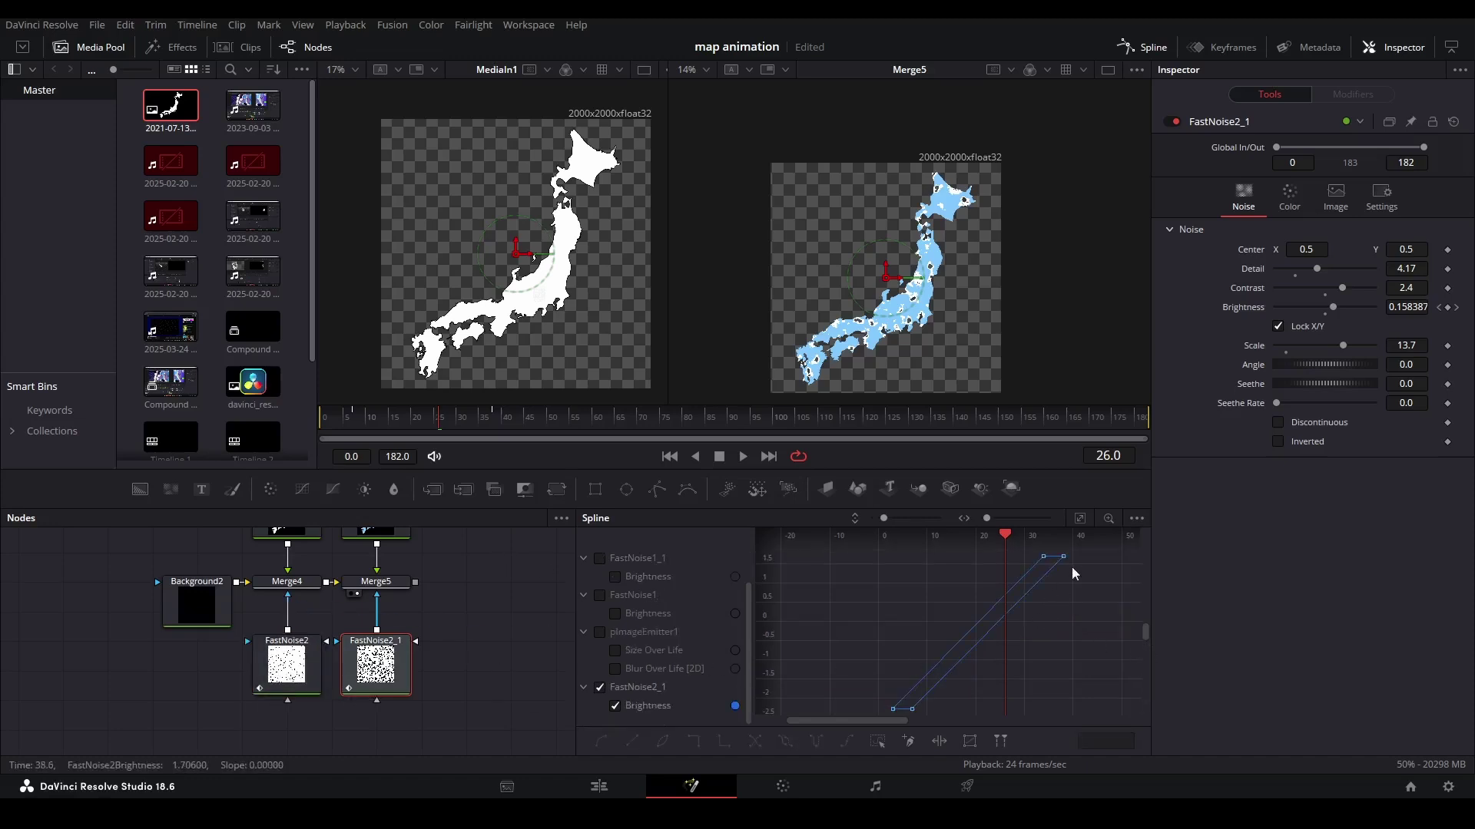
{"action": "scroll", "coordinate": [991, 638], "scroll_direction": "down", "scroll_amount": 2}
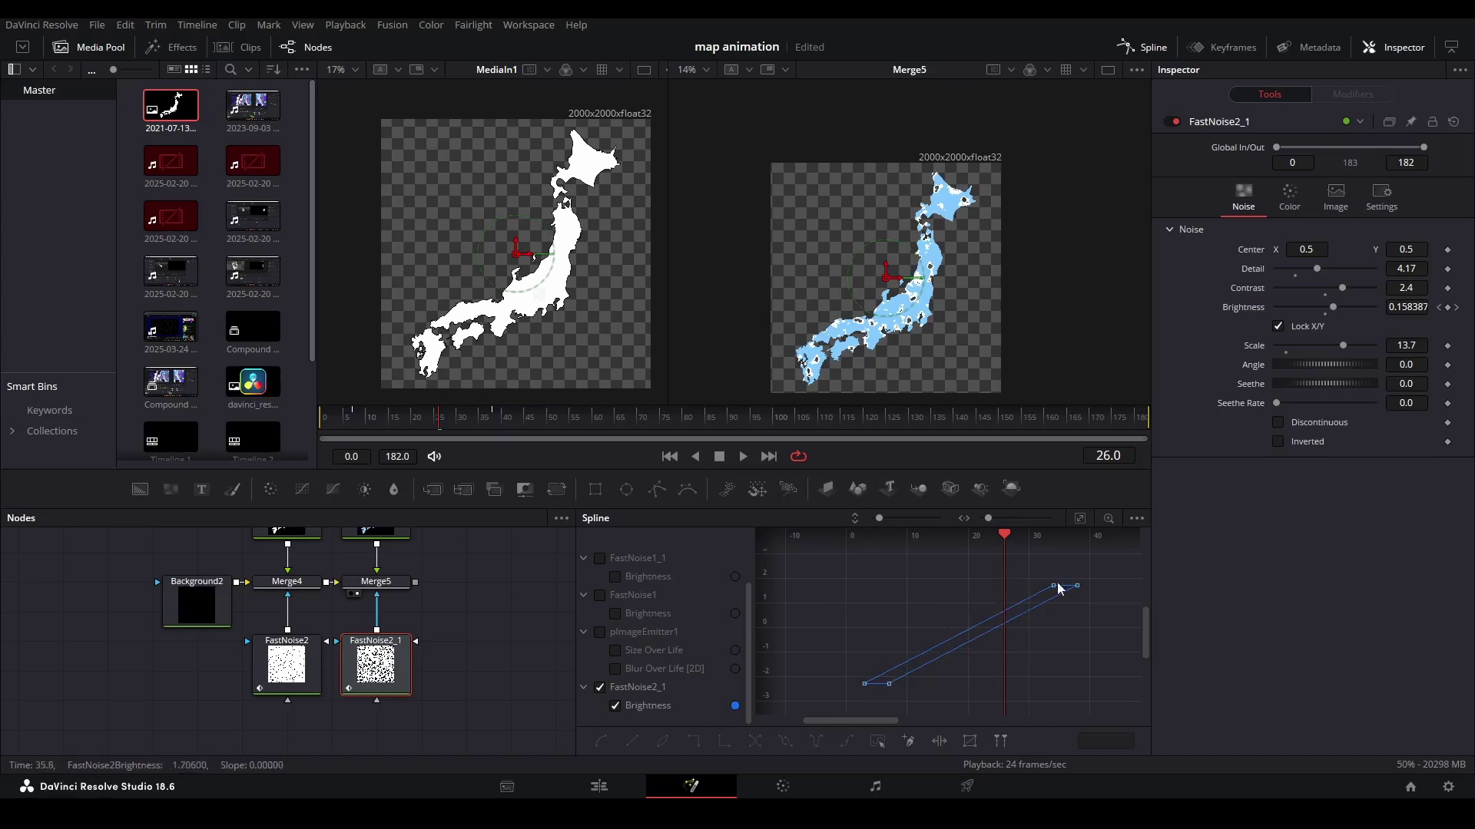
{"action": "left_click", "coordinate": [504, 638]}
Shift the second noise node's brightness keyframes about 3 more frames later and play the animation from the start.
{"action": "left_click", "coordinate": [371, 660]}
{"action": "scroll", "coordinate": [852, 584], "scroll_direction": "down", "scroll_amount": 3}
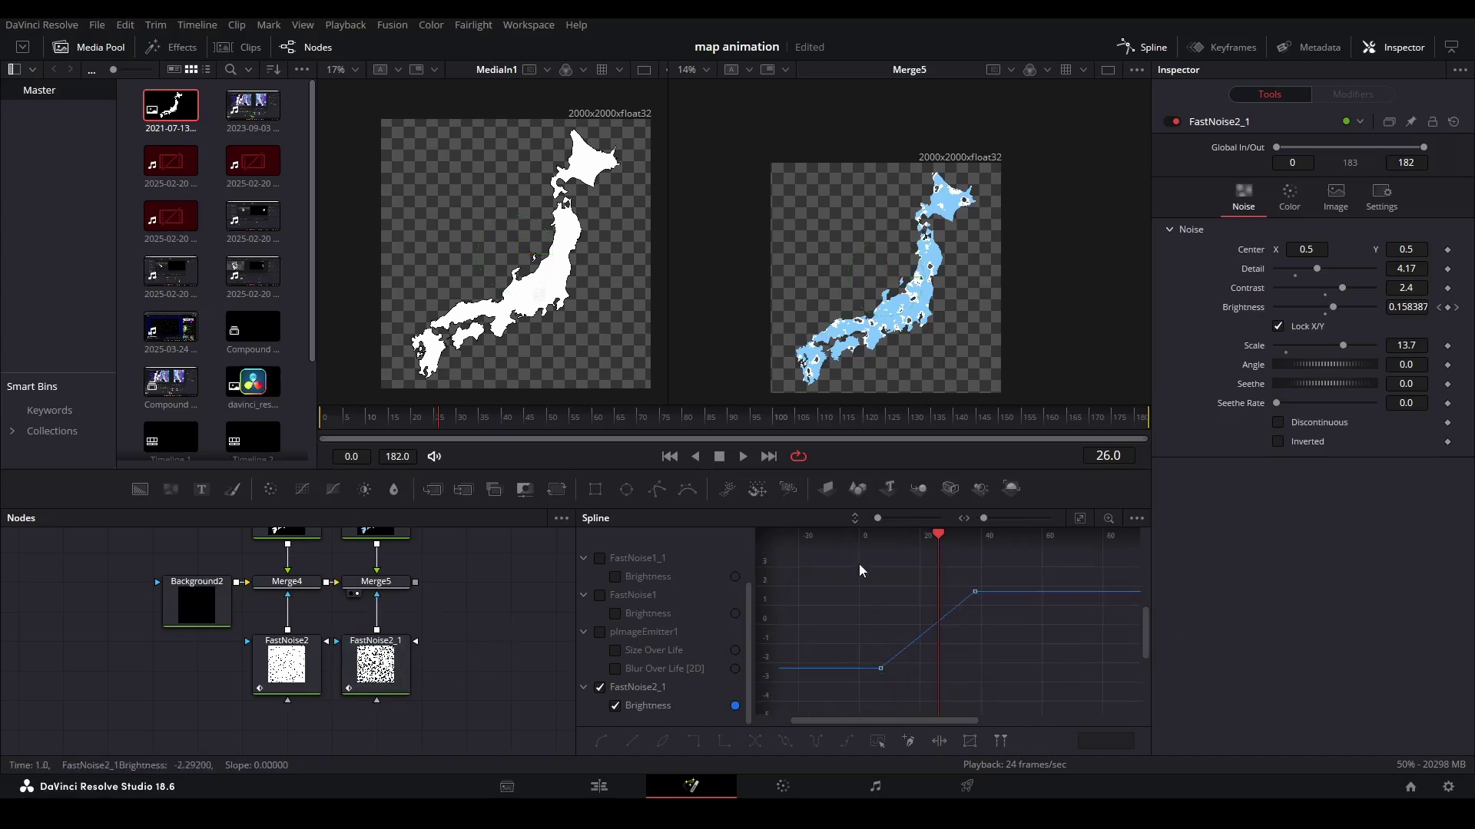
{"action": "left_click_drag", "start_coordinate": [858, 564], "coordinate": [991, 689]}
{"action": "left_click_drag", "start_coordinate": [975, 593], "coordinate": [984, 593]}
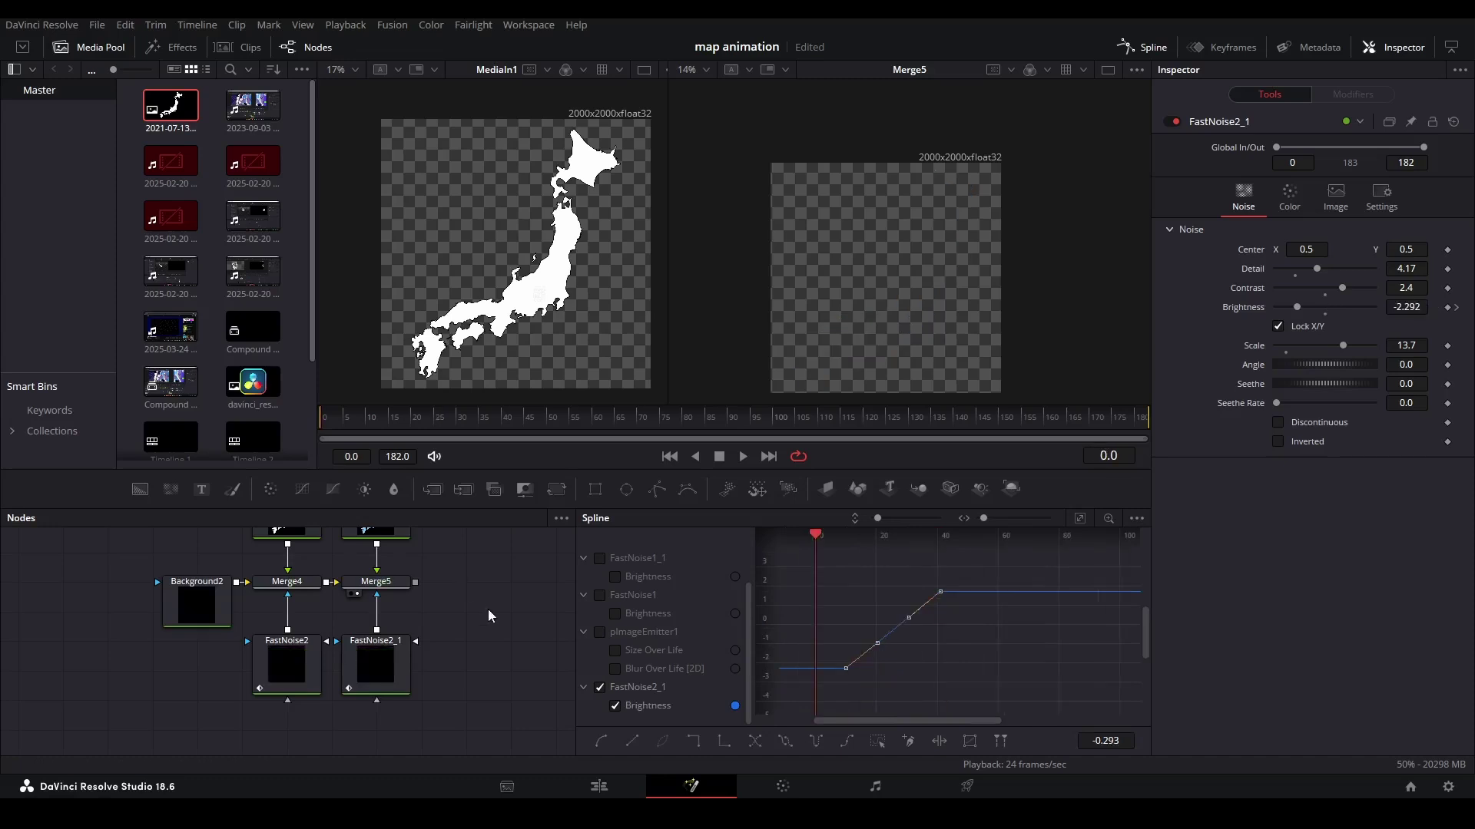
{"action": "key", "text": "space"}
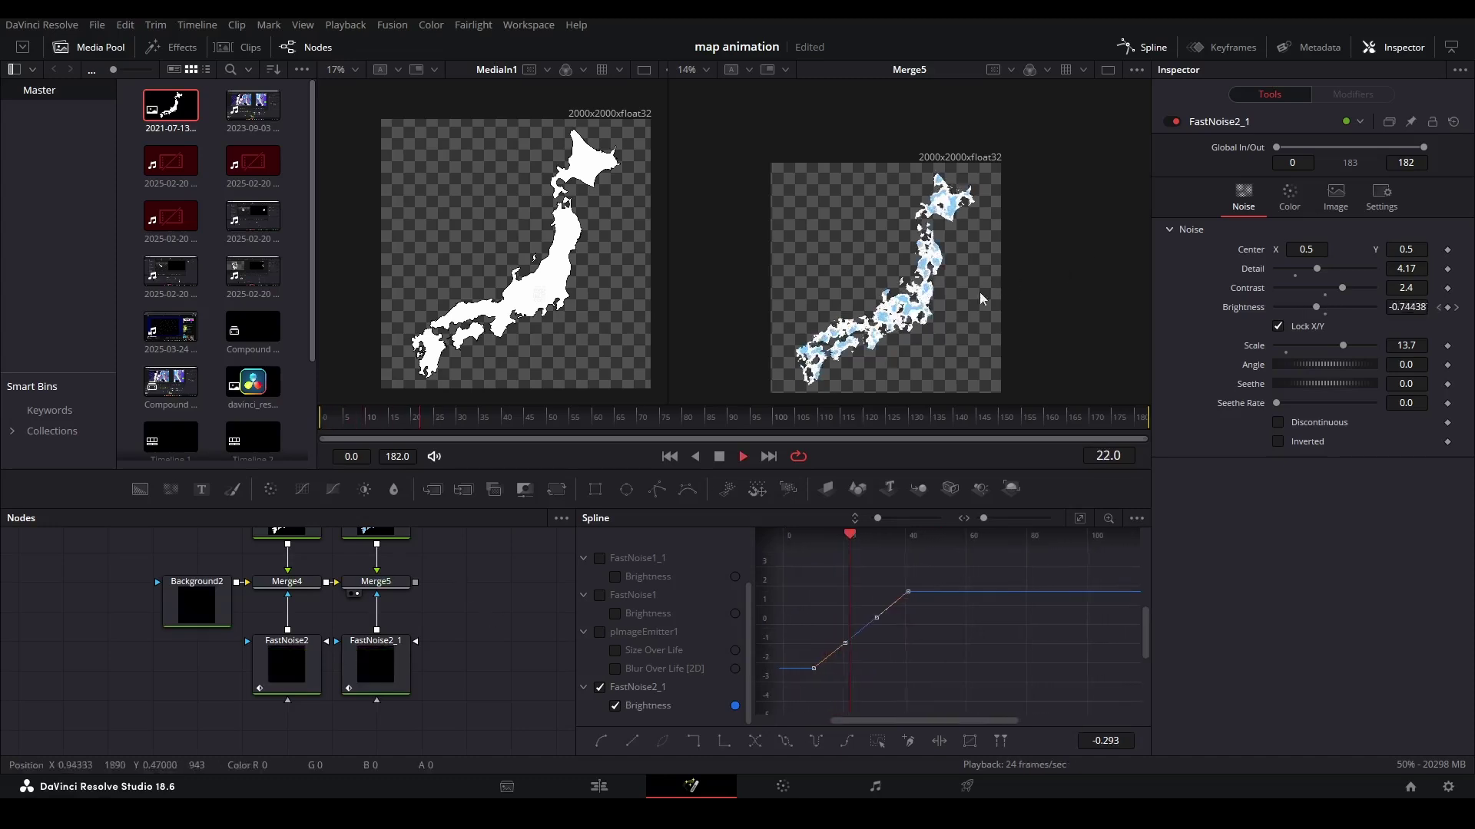
{"action": "left_click_drag", "start_coordinate": [546, 419], "coordinate": [321, 427]}
{"action": "key", "text": "space"}
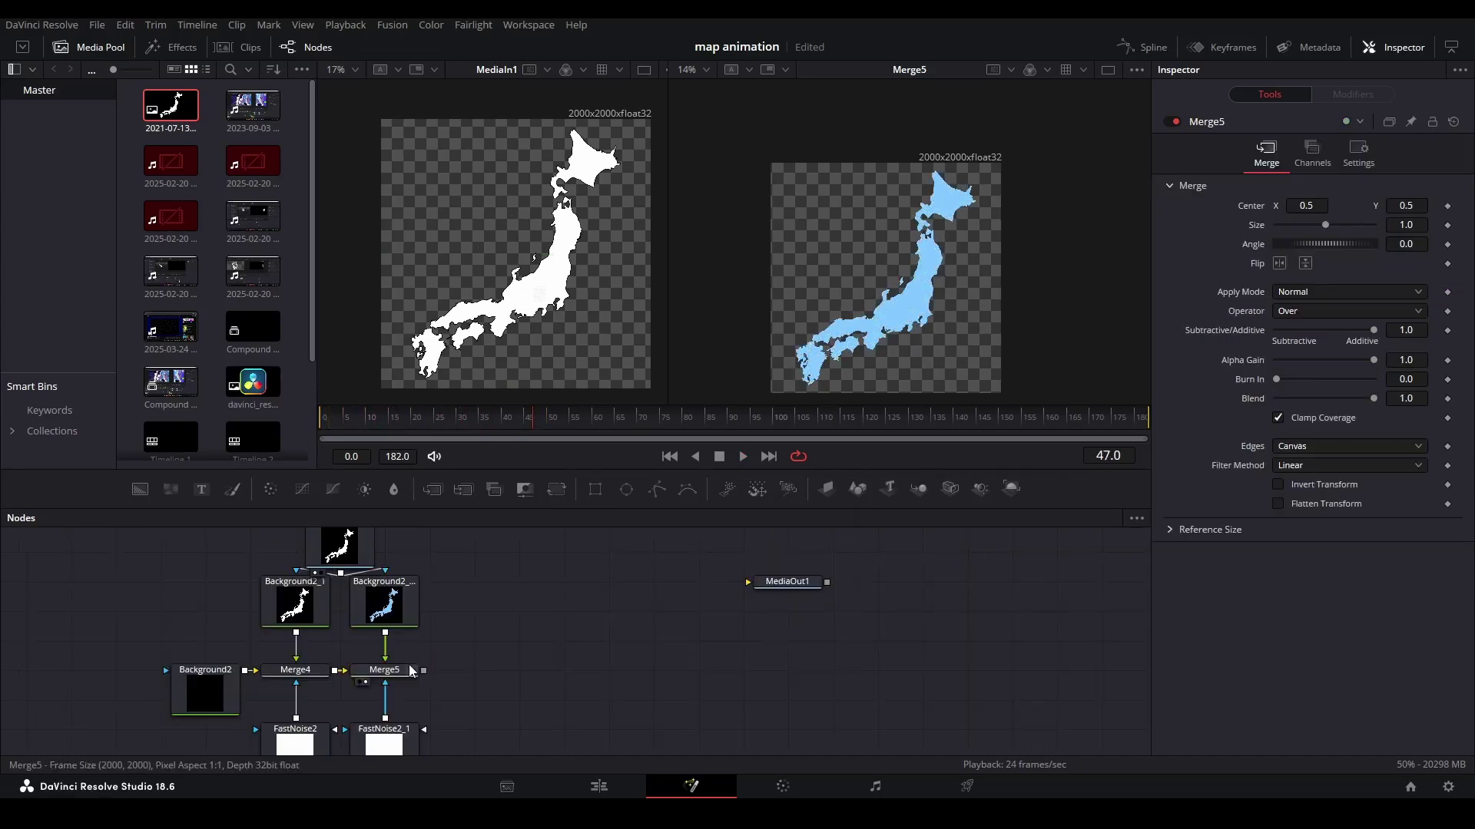
Add a pImageEmitter node and feed it the output of the merge that layers the blue map.
{"action": "left_click", "coordinate": [411, 670]}
{"action": "key", "text": "shift+space"}
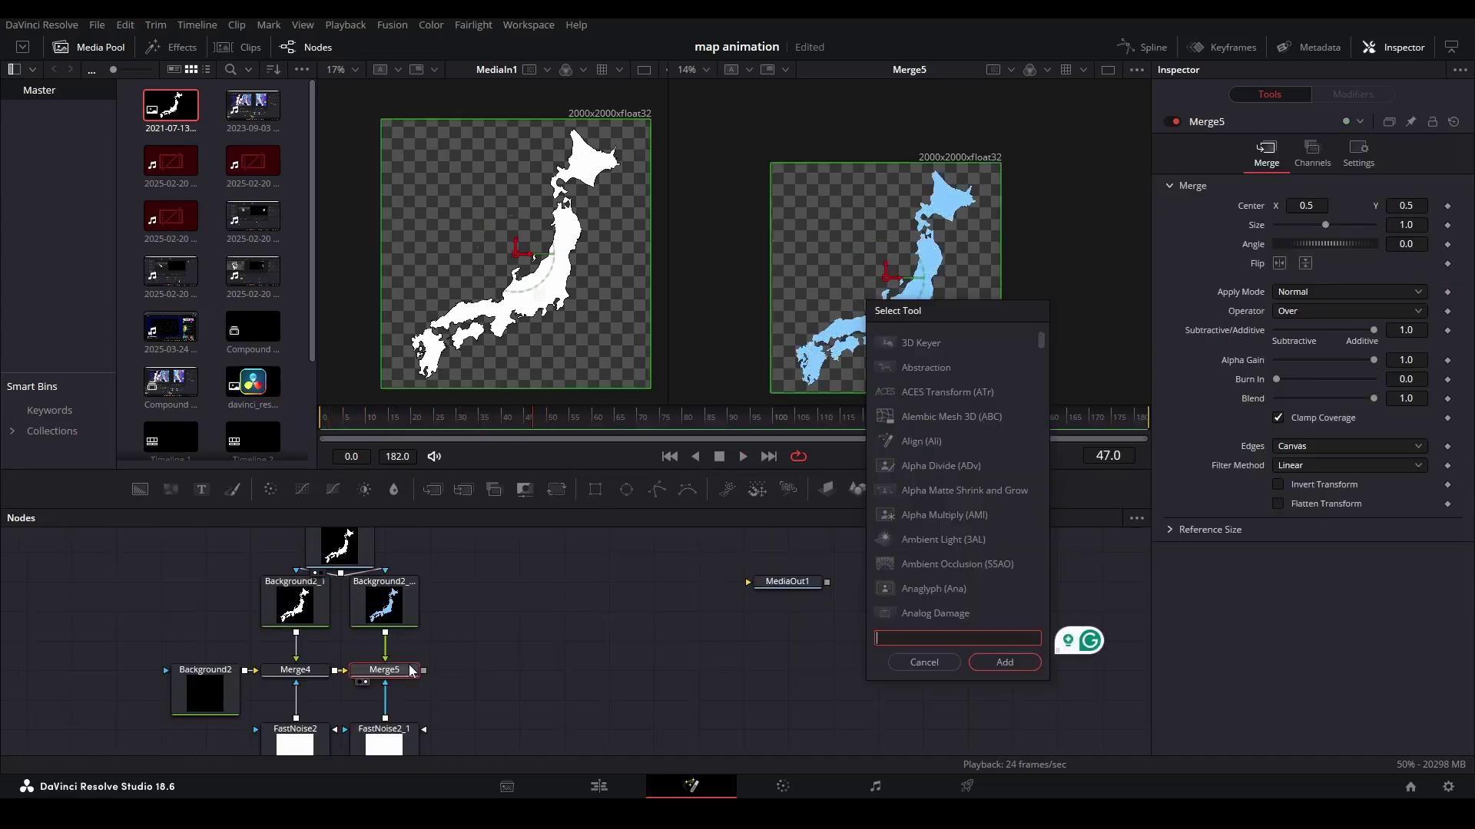
{"action": "type", "text": "PIM"}
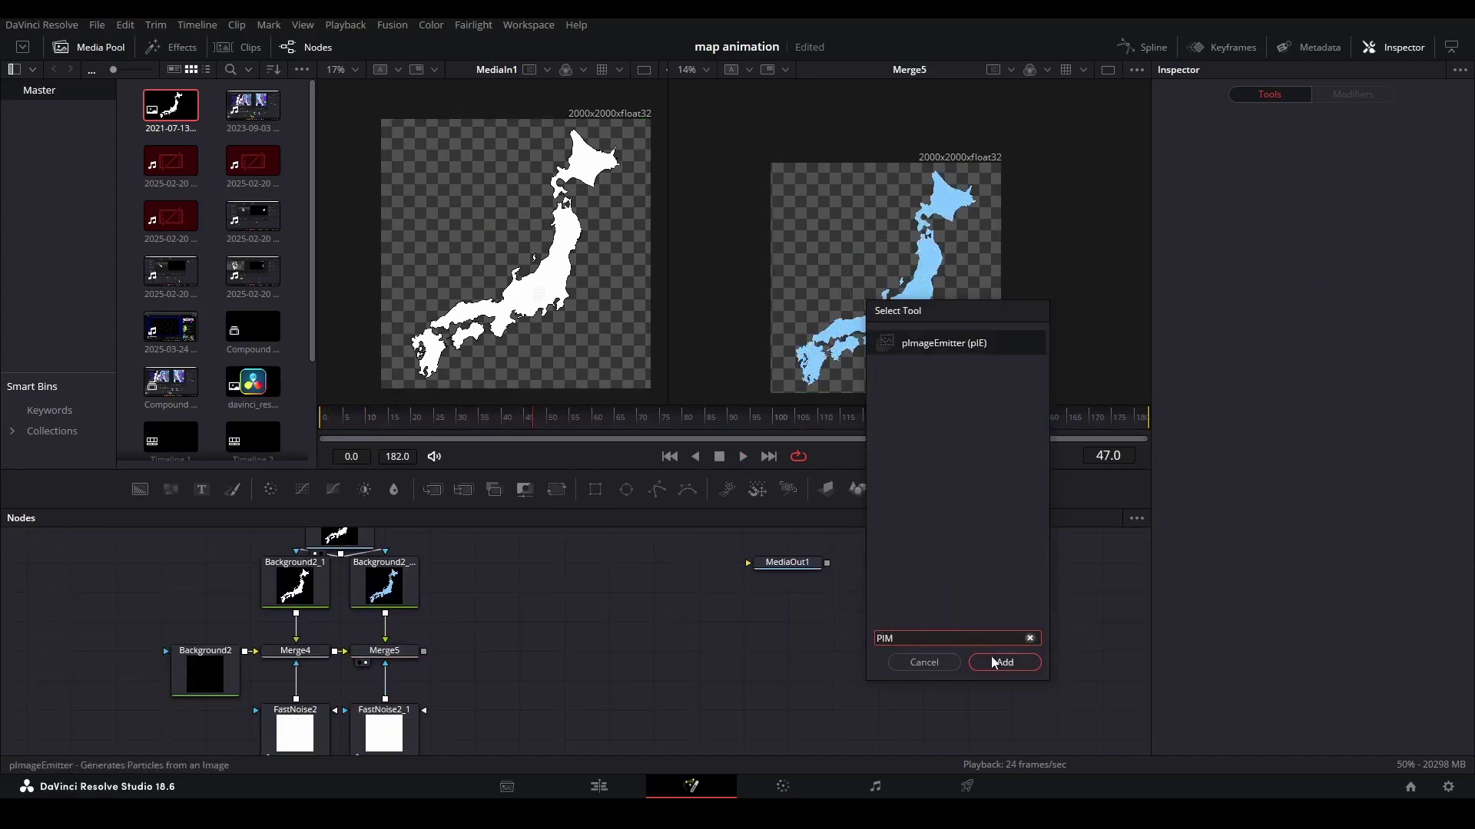
{"action": "left_click", "coordinate": [1003, 662]}
{"action": "left_click_drag", "start_coordinate": [422, 651], "coordinate": [531, 664]}
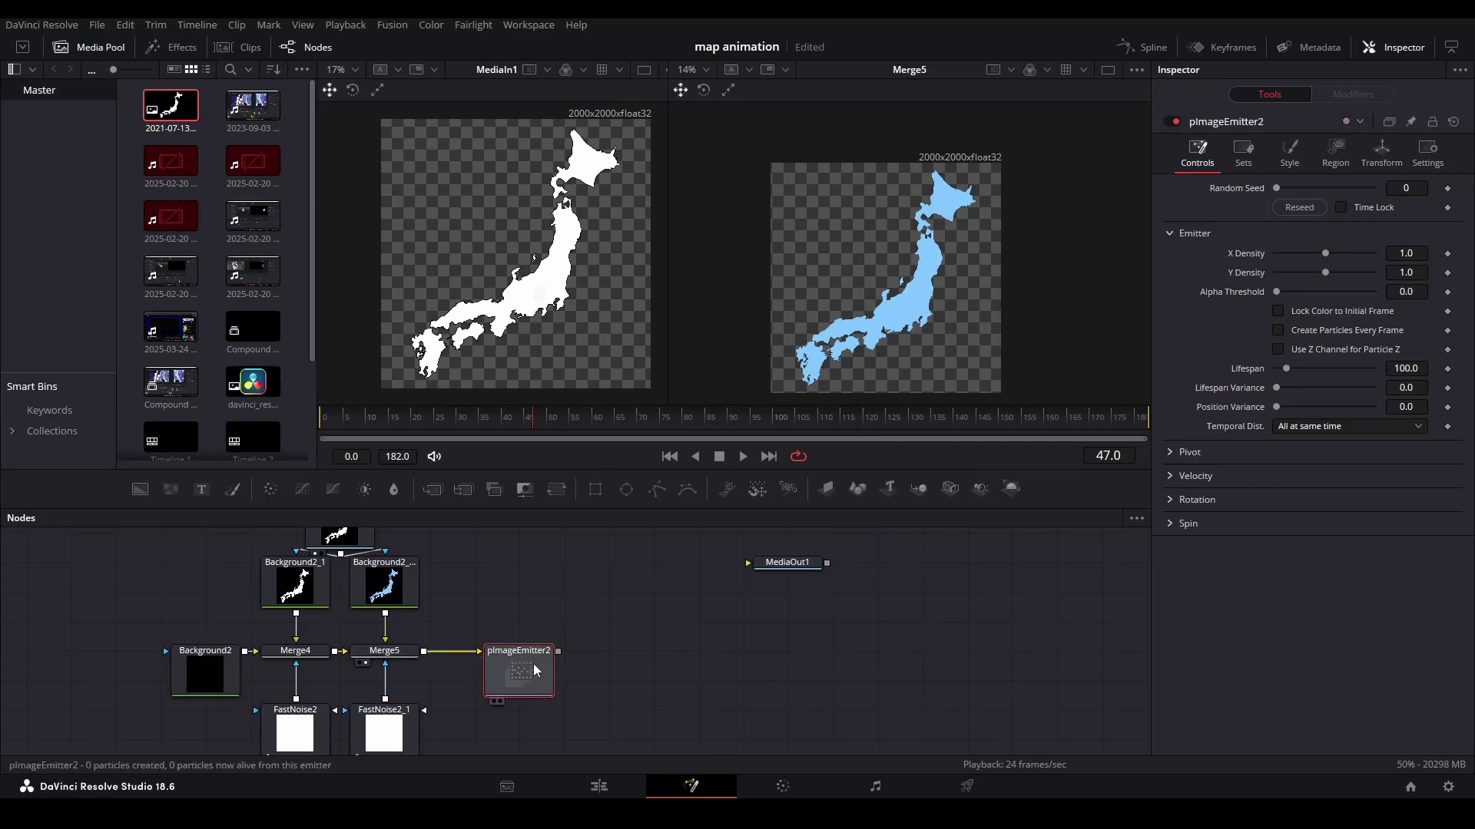
Add a pRender node after the image emitter and show it in the second viewer.
{"action": "key", "text": "shift+space"}
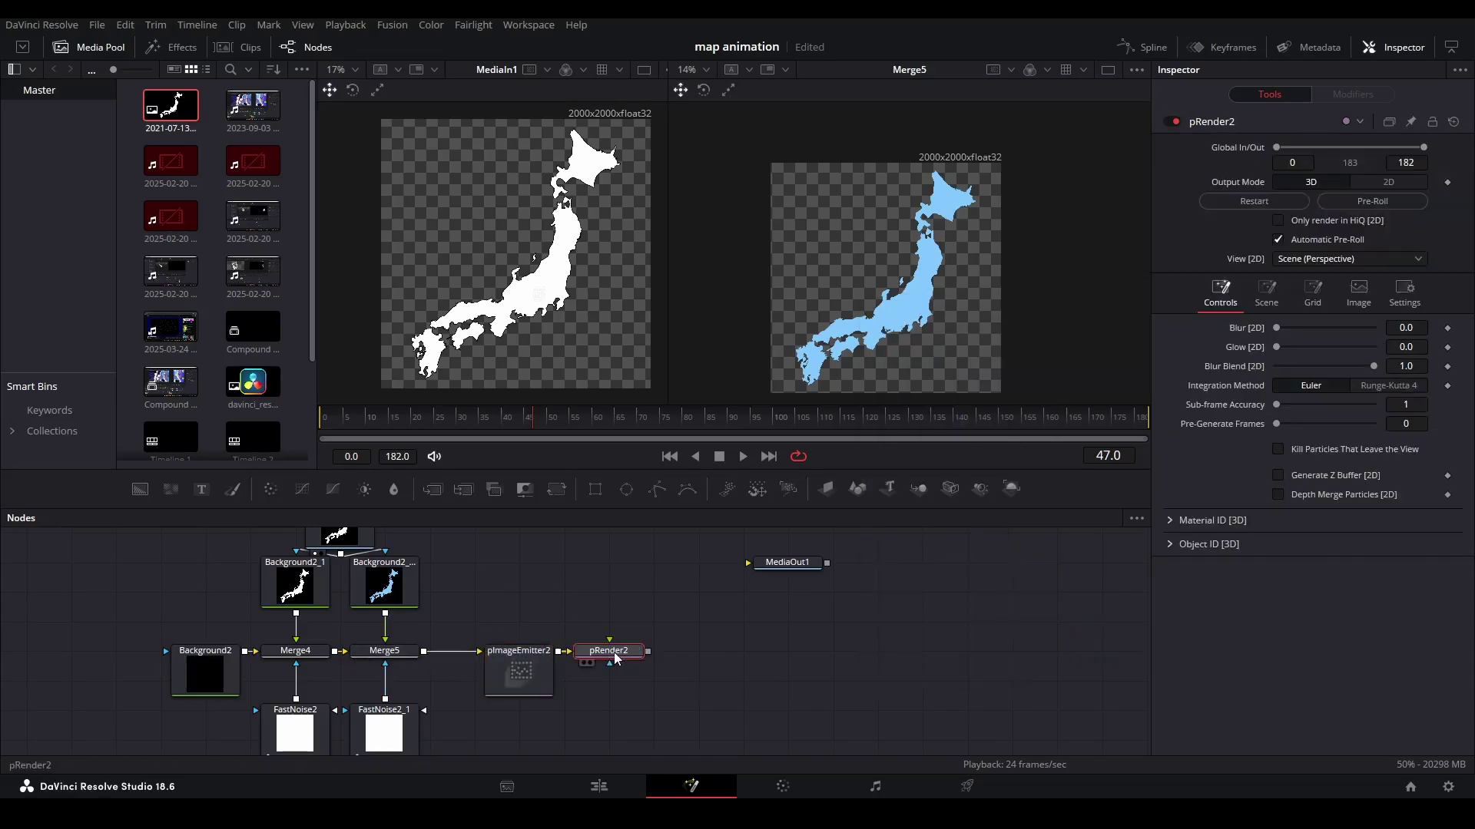
{"action": "left_click_drag", "start_coordinate": [614, 653], "coordinate": [1010, 243]}
{"action": "key", "text": "2"}
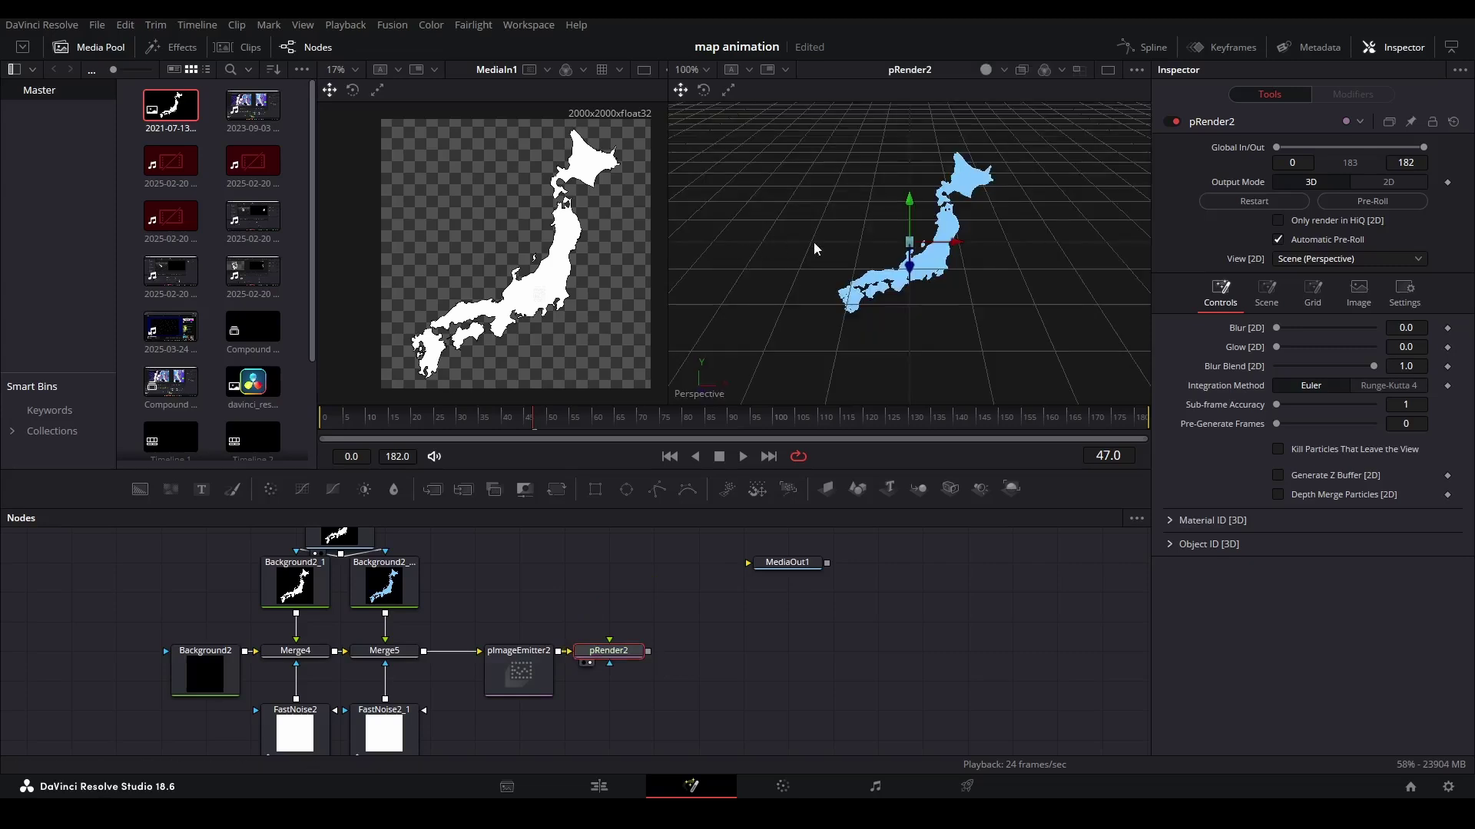
Set the image emitter's X and Y density to 0.047 and its lifespan to 402.
{"action": "left_click", "coordinate": [520, 671]}
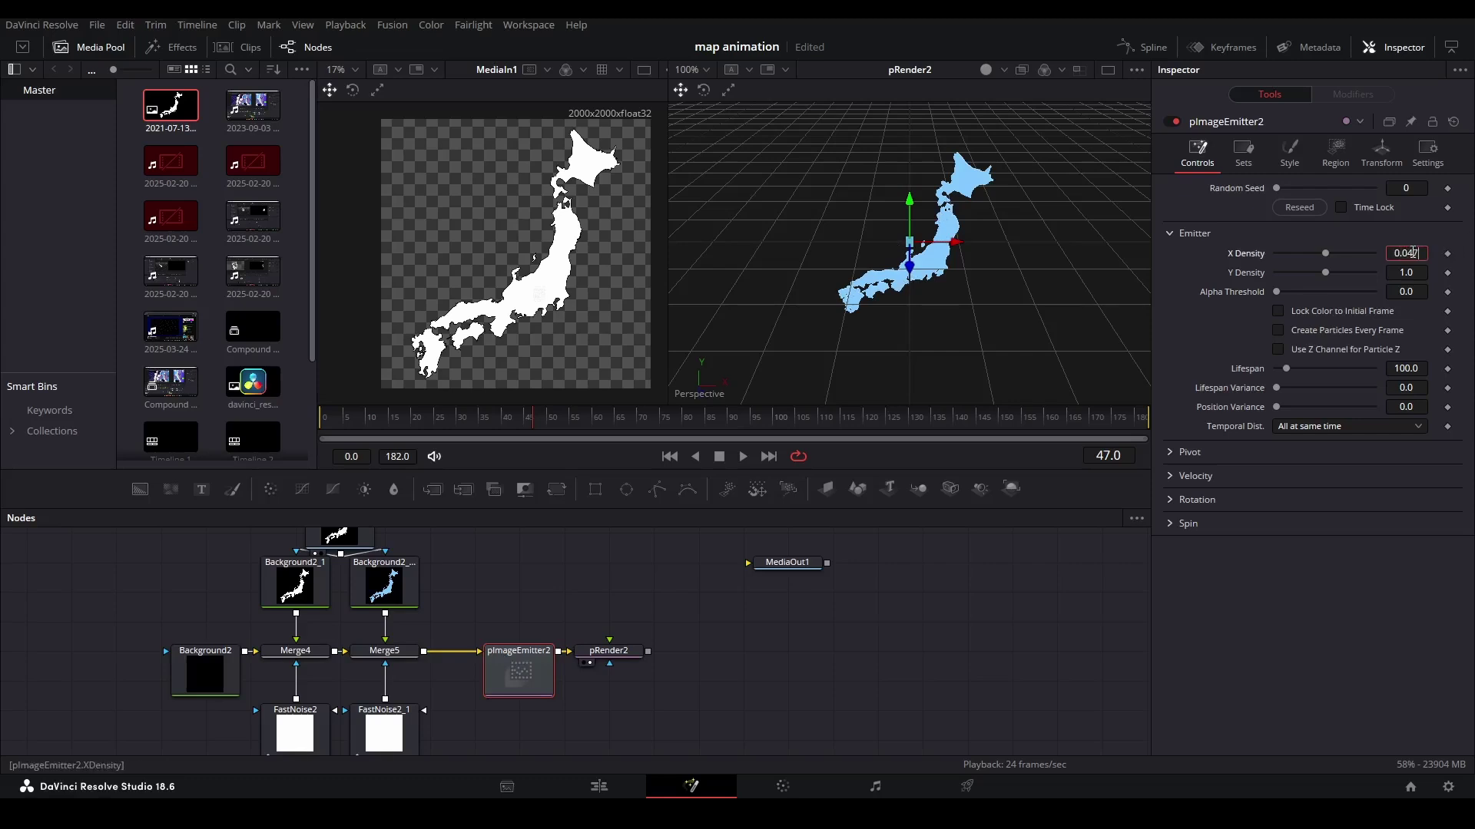
{"action": "key", "text": "Return"}
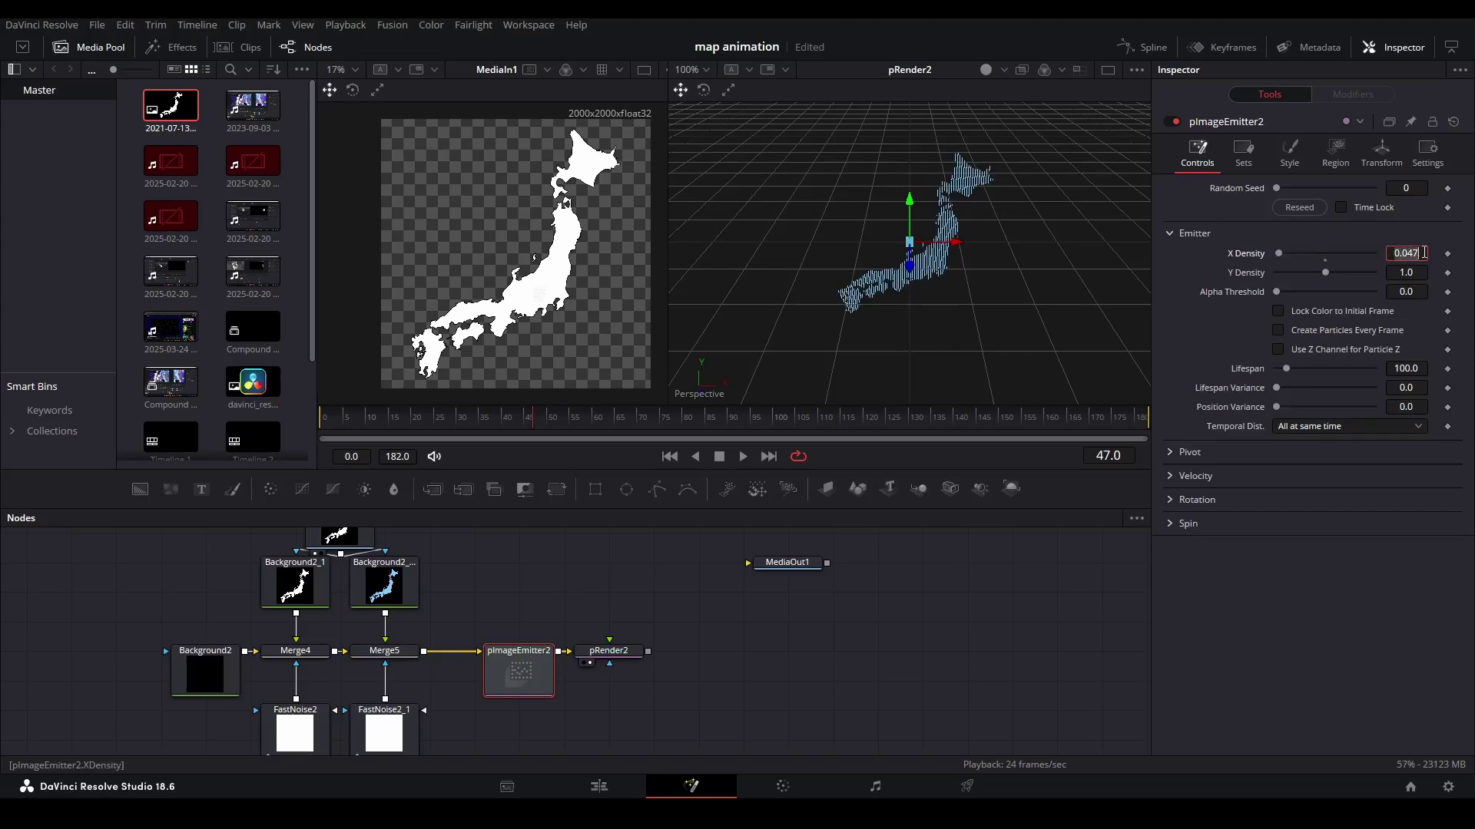
{"action": "double_click", "coordinate": [1413, 274]}
{"action": "type", "text": "0.047"}
{"action": "left_click", "coordinate": [1321, 631]}
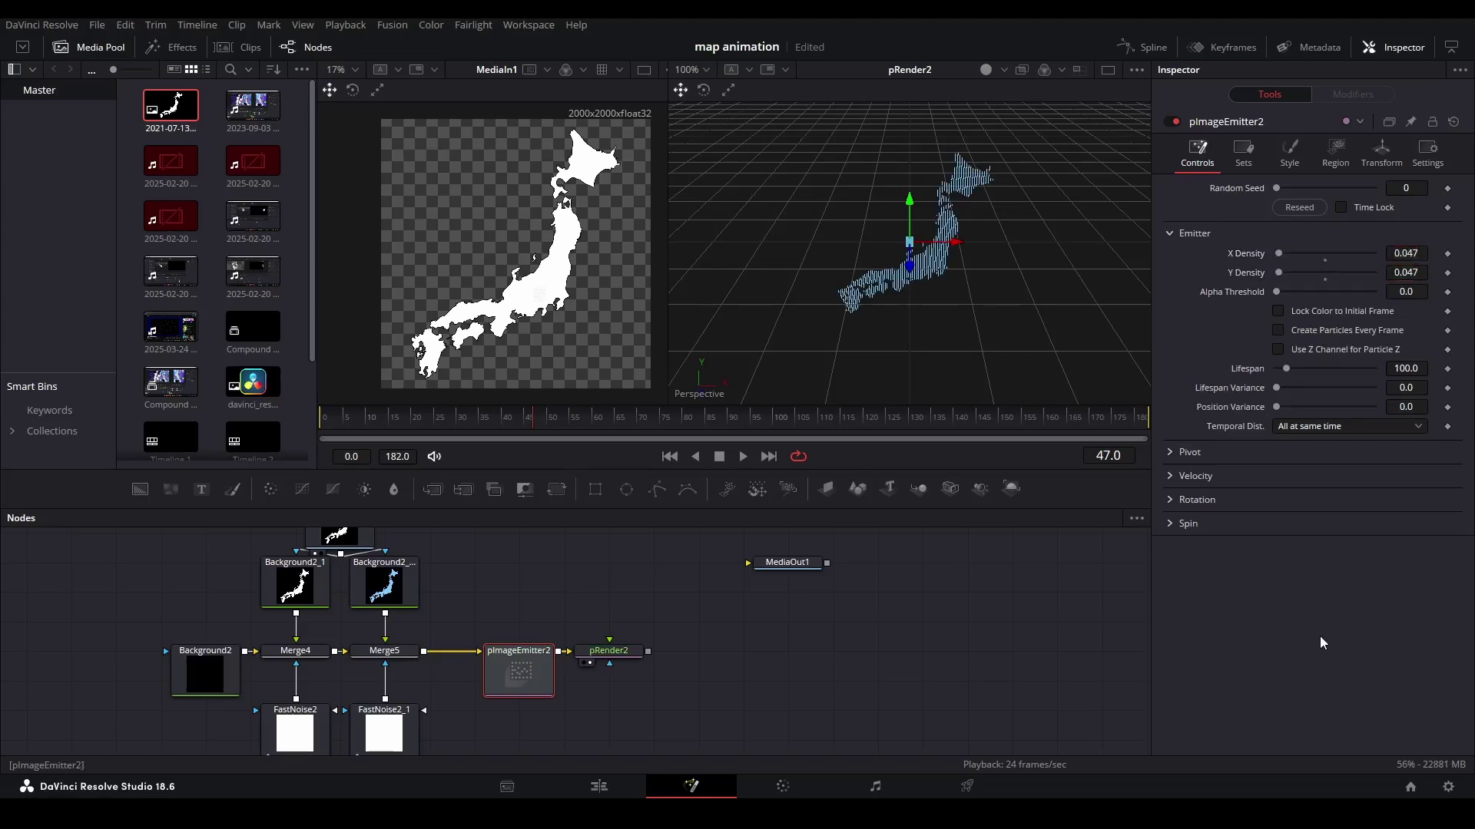
{"action": "scroll", "coordinate": [960, 264], "scroll_direction": "up", "scroll_amount": 3}
{"action": "left_click_drag", "start_coordinate": [966, 271], "coordinate": [1167, 198]}
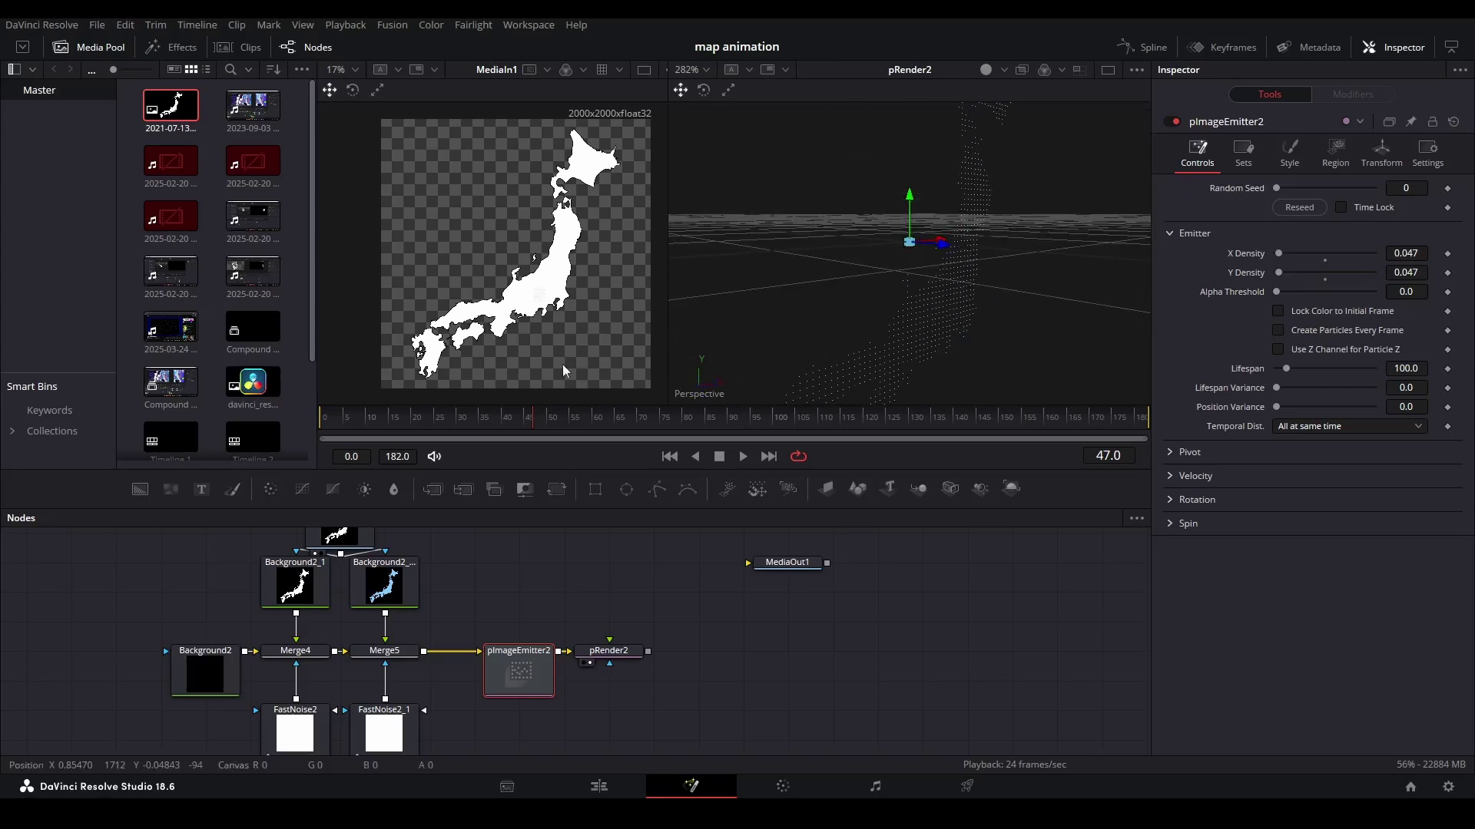
{"action": "left_click_drag", "start_coordinate": [1291, 369], "coordinate": [1320, 374]}
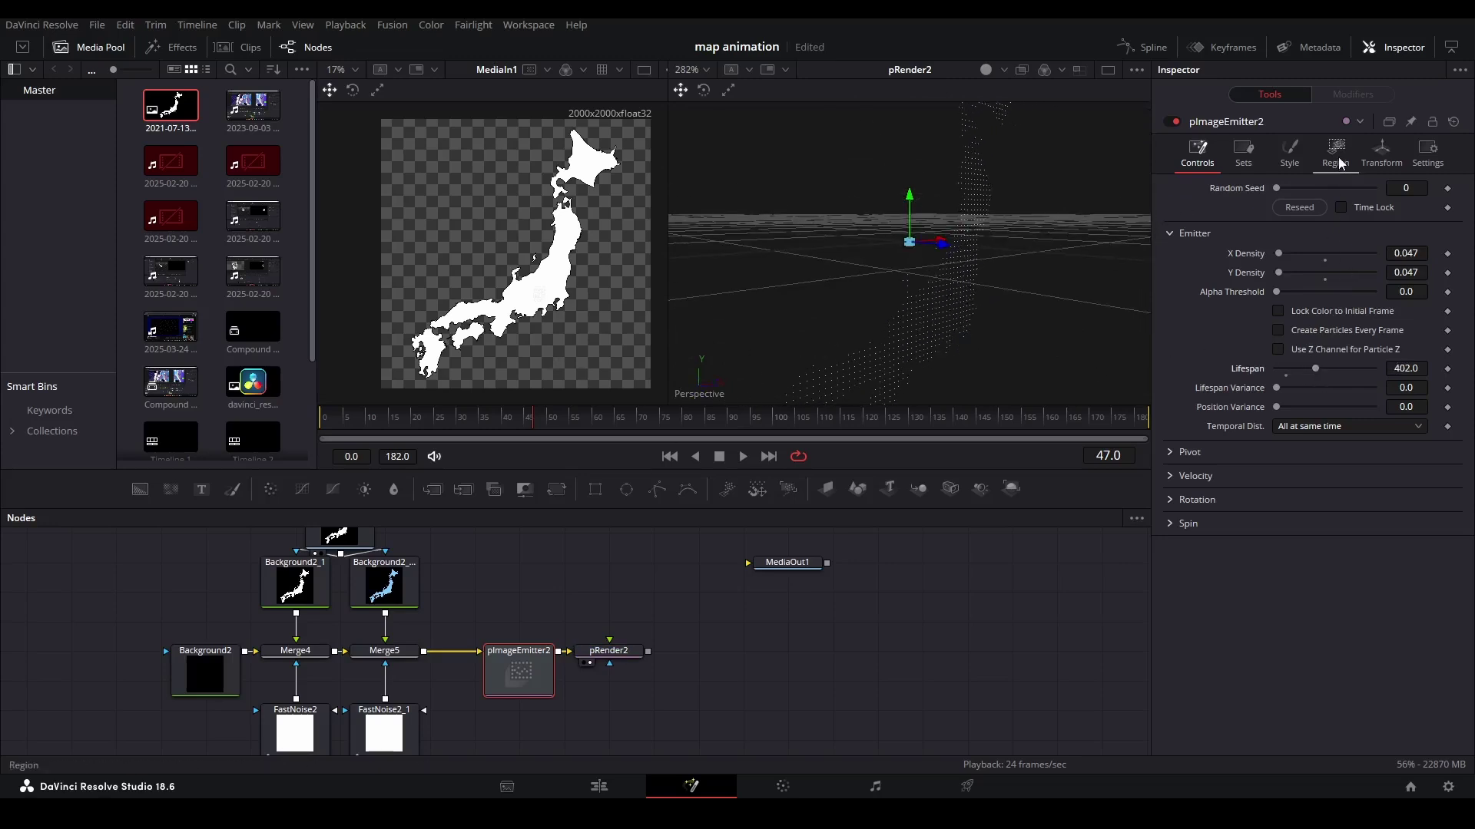
Change the image emitter's particle style from Point to Bitmap.
{"action": "left_click", "coordinate": [1304, 165]}
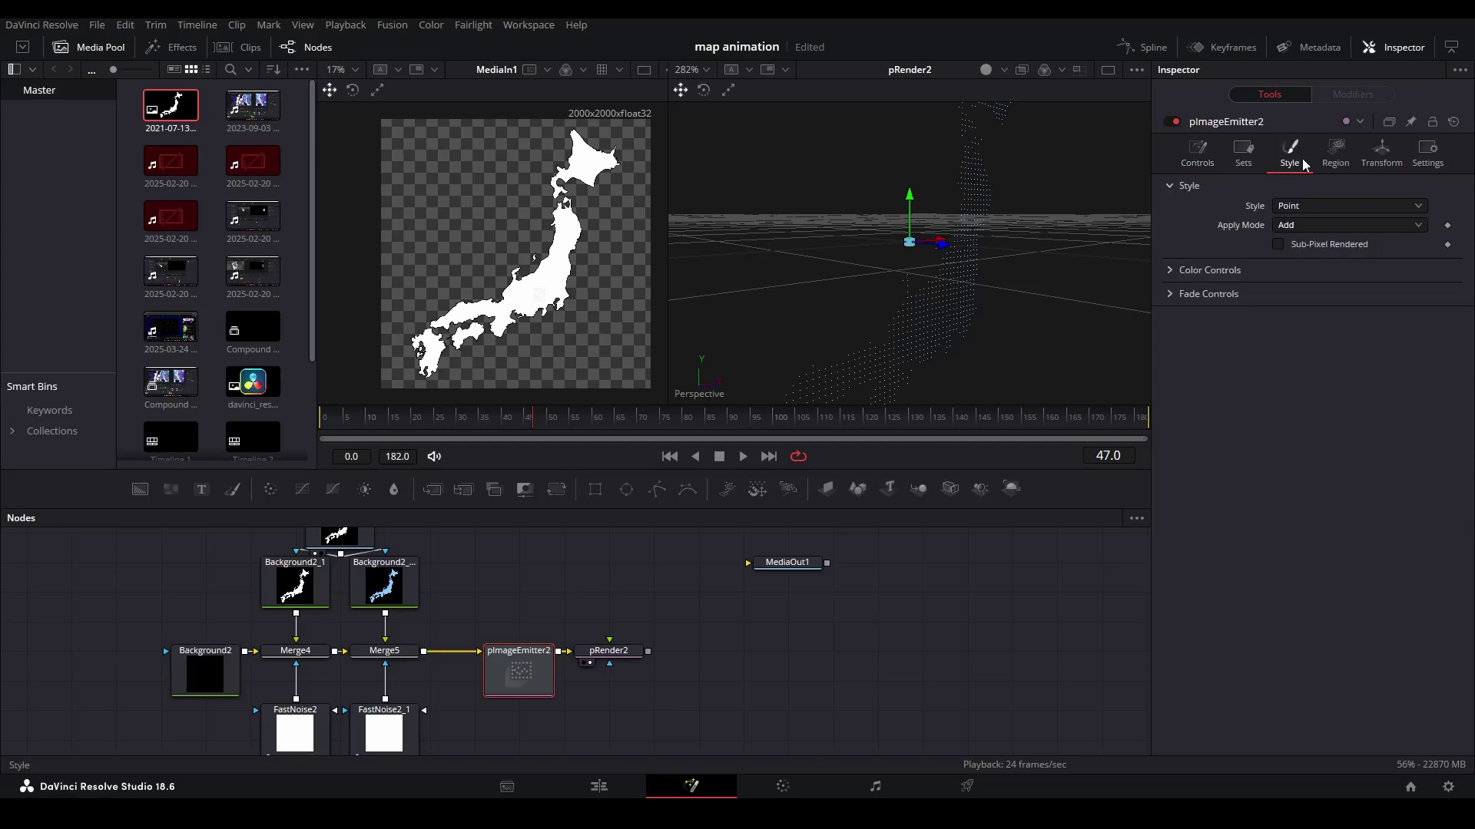
{"action": "left_click", "coordinate": [1301, 207]}
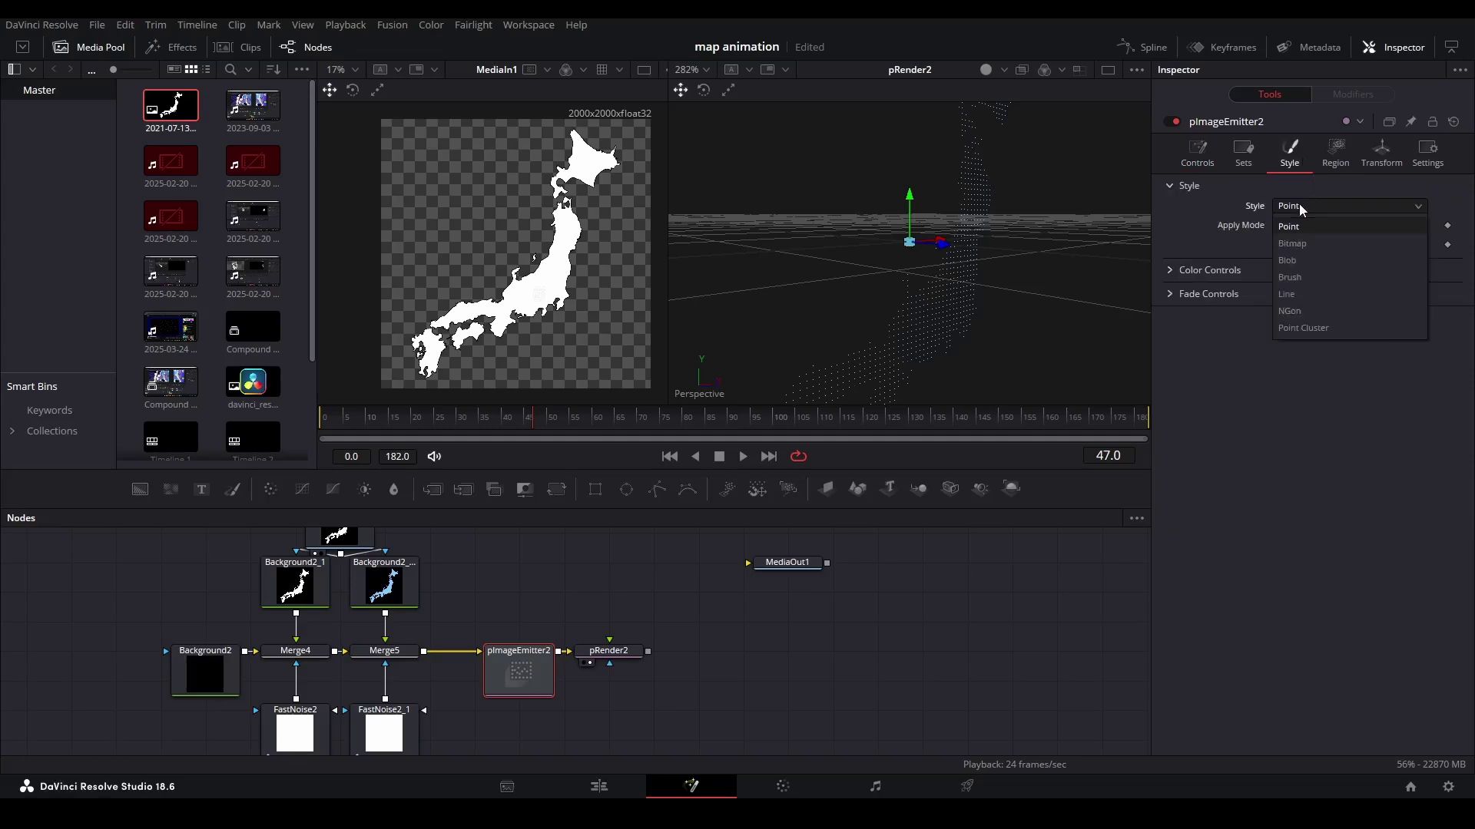
{"action": "left_click", "coordinate": [1307, 244]}
Add a new Background node near the emitter, show it in the first viewer, and mask it with an ellipse.
{"action": "left_click", "coordinate": [140, 491]}
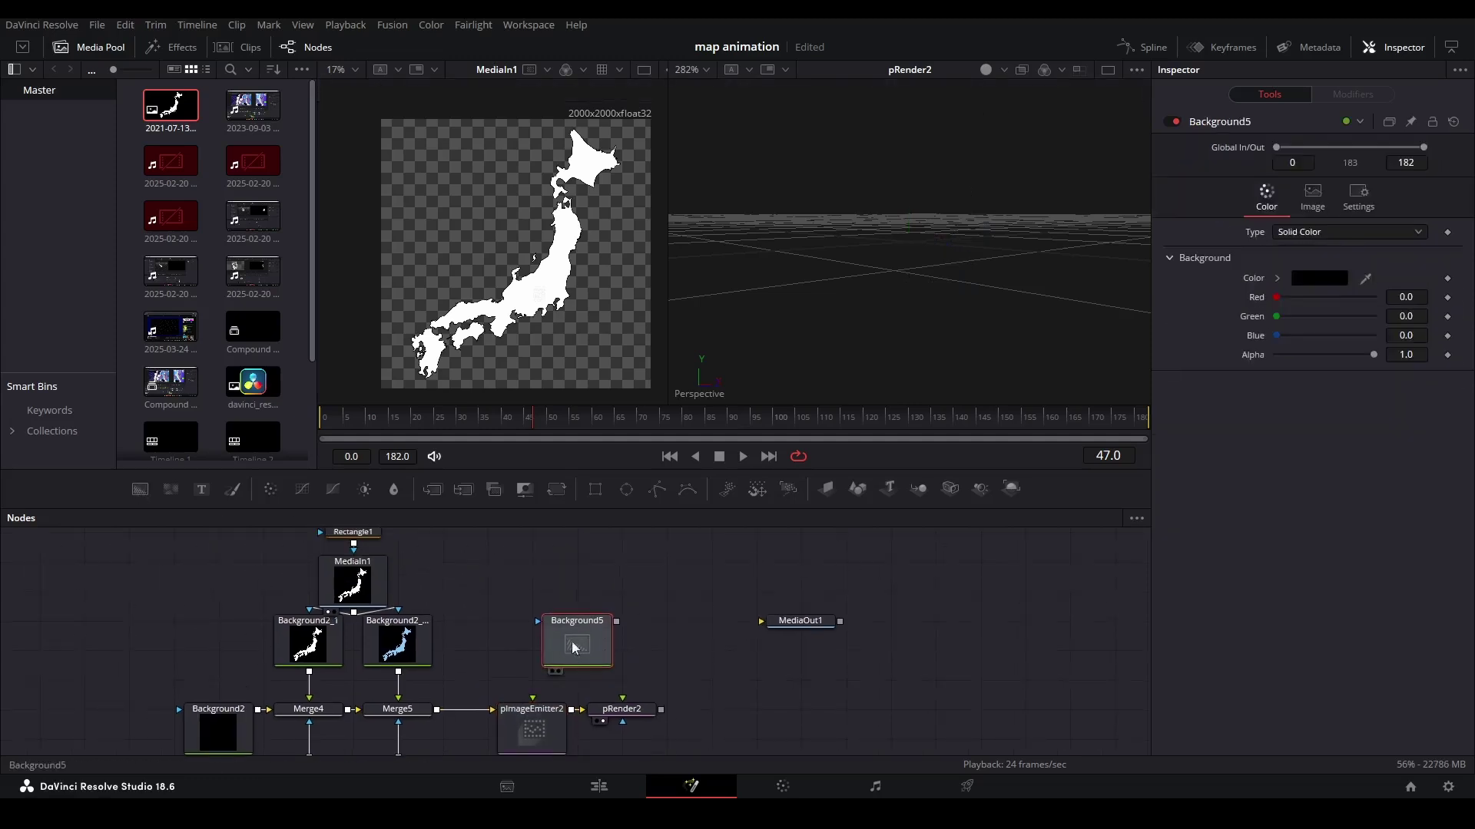
{"action": "key", "text": "1"}
{"action": "left_click", "coordinate": [626, 490]}
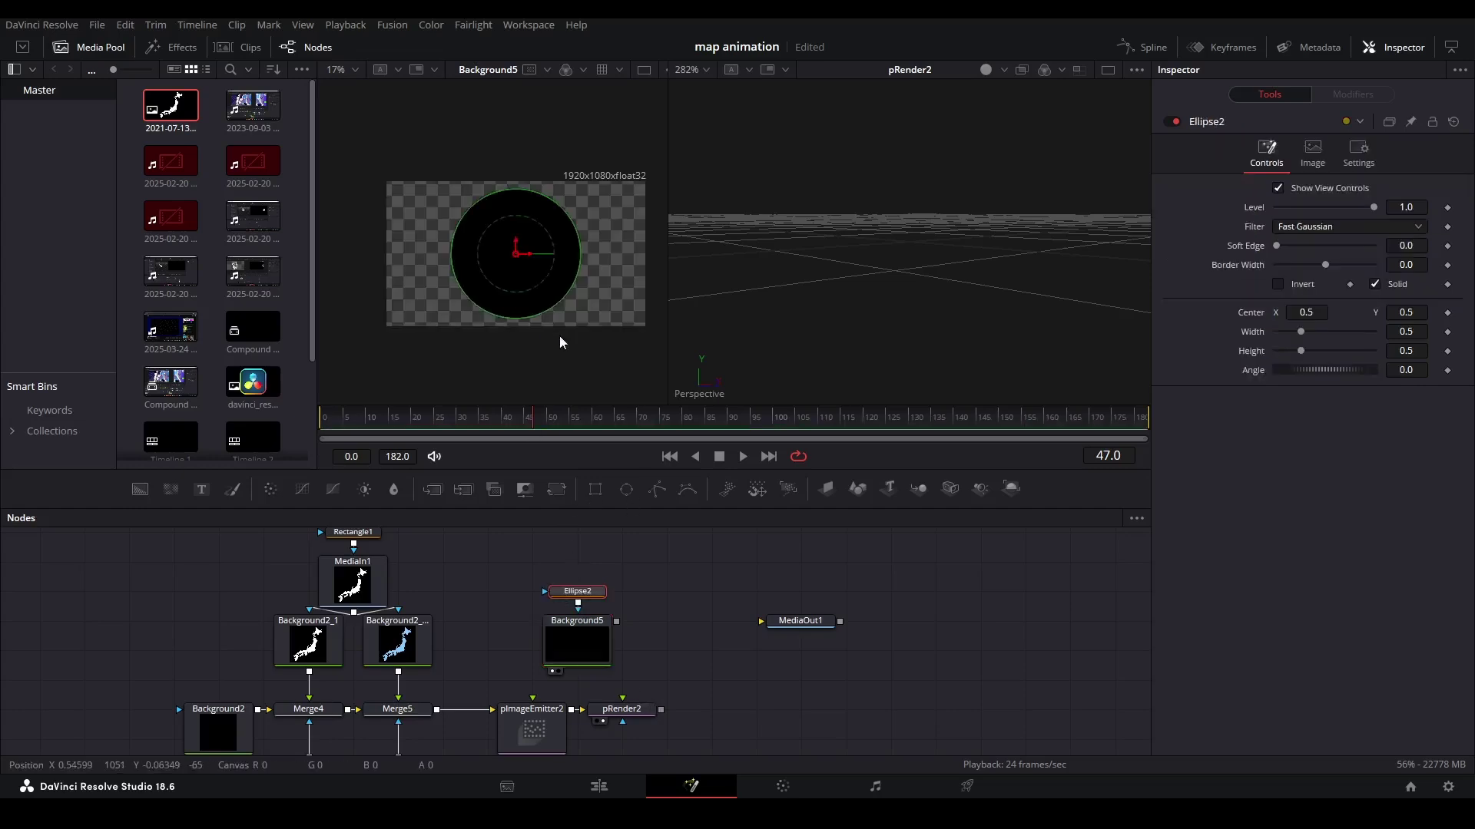
Colour the ellipse-masked background white and connect it to the image emitter as its style bitmap.
{"action": "left_click", "coordinate": [578, 629]}
{"action": "left_click", "coordinate": [1297, 280]}
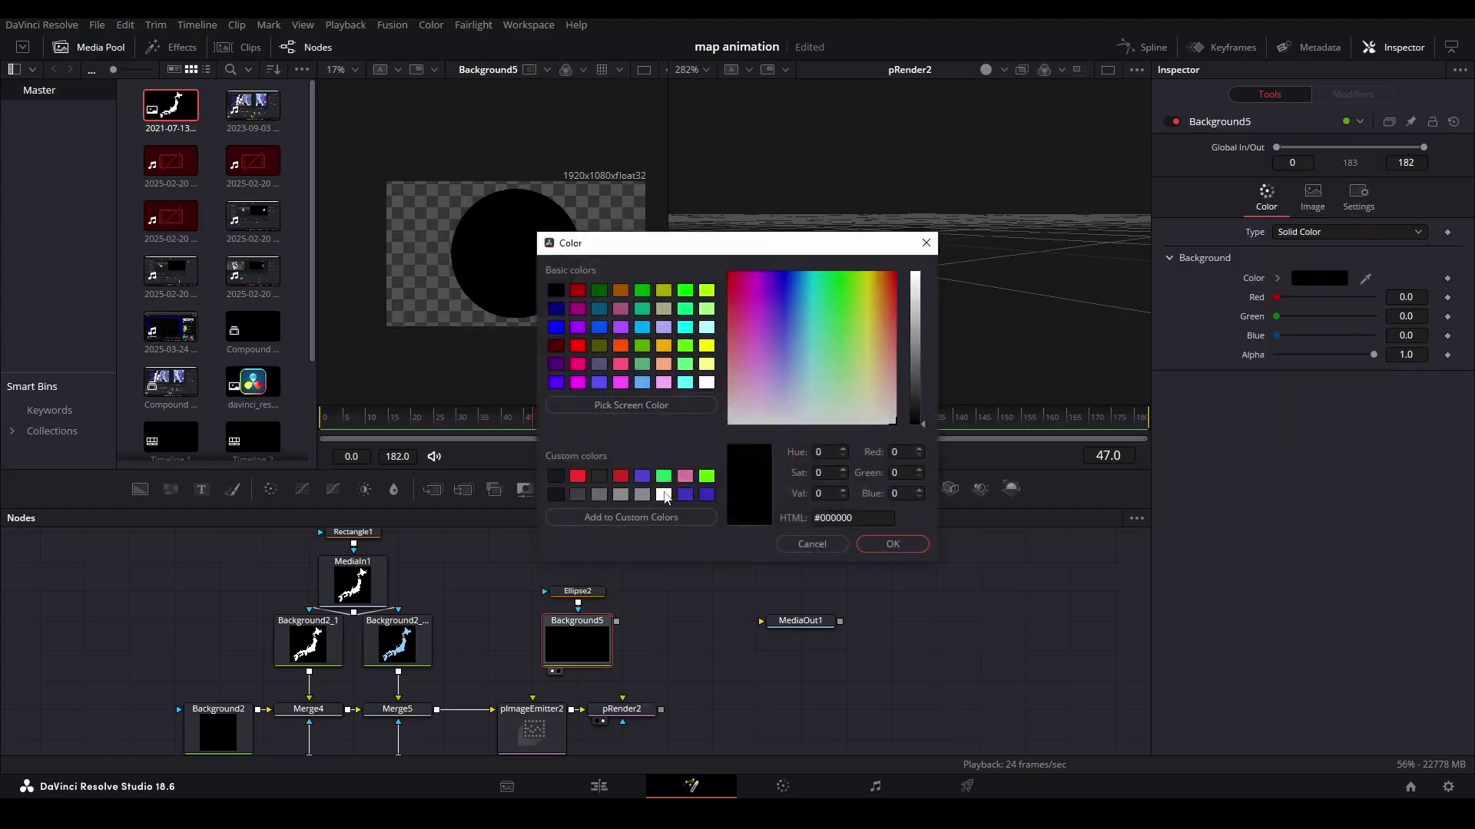
{"action": "left_click", "coordinate": [707, 383]}
{"action": "left_click", "coordinate": [883, 544]}
{"action": "left_click_drag", "start_coordinate": [578, 672], "coordinate": [555, 717]}
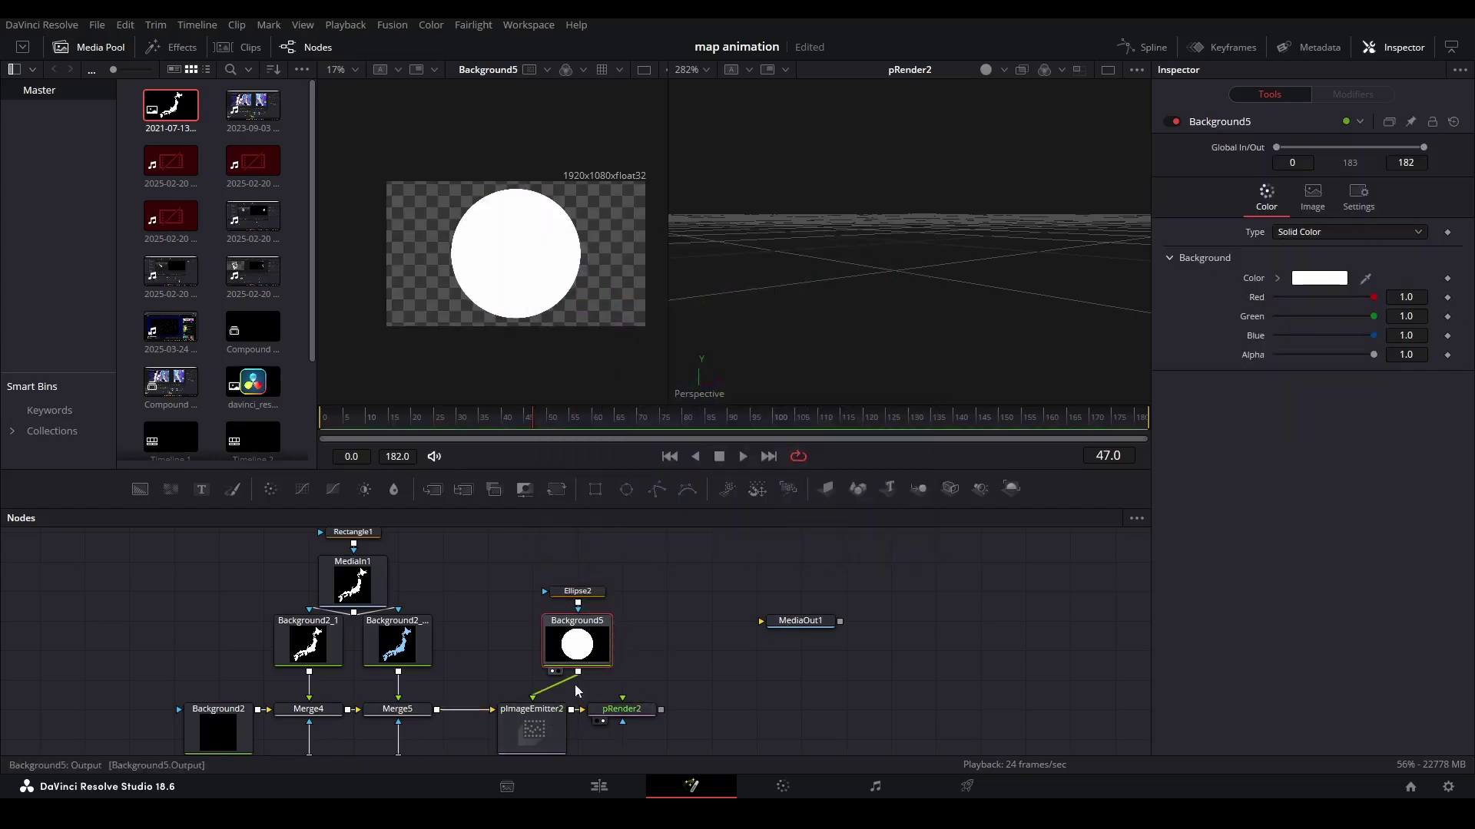
Reduce the image emitter's particle size so the map breaks into separate small dots.
{"action": "left_click", "coordinate": [518, 735]}
{"action": "scroll", "coordinate": [517, 736], "scroll_direction": "down", "scroll_amount": 1}
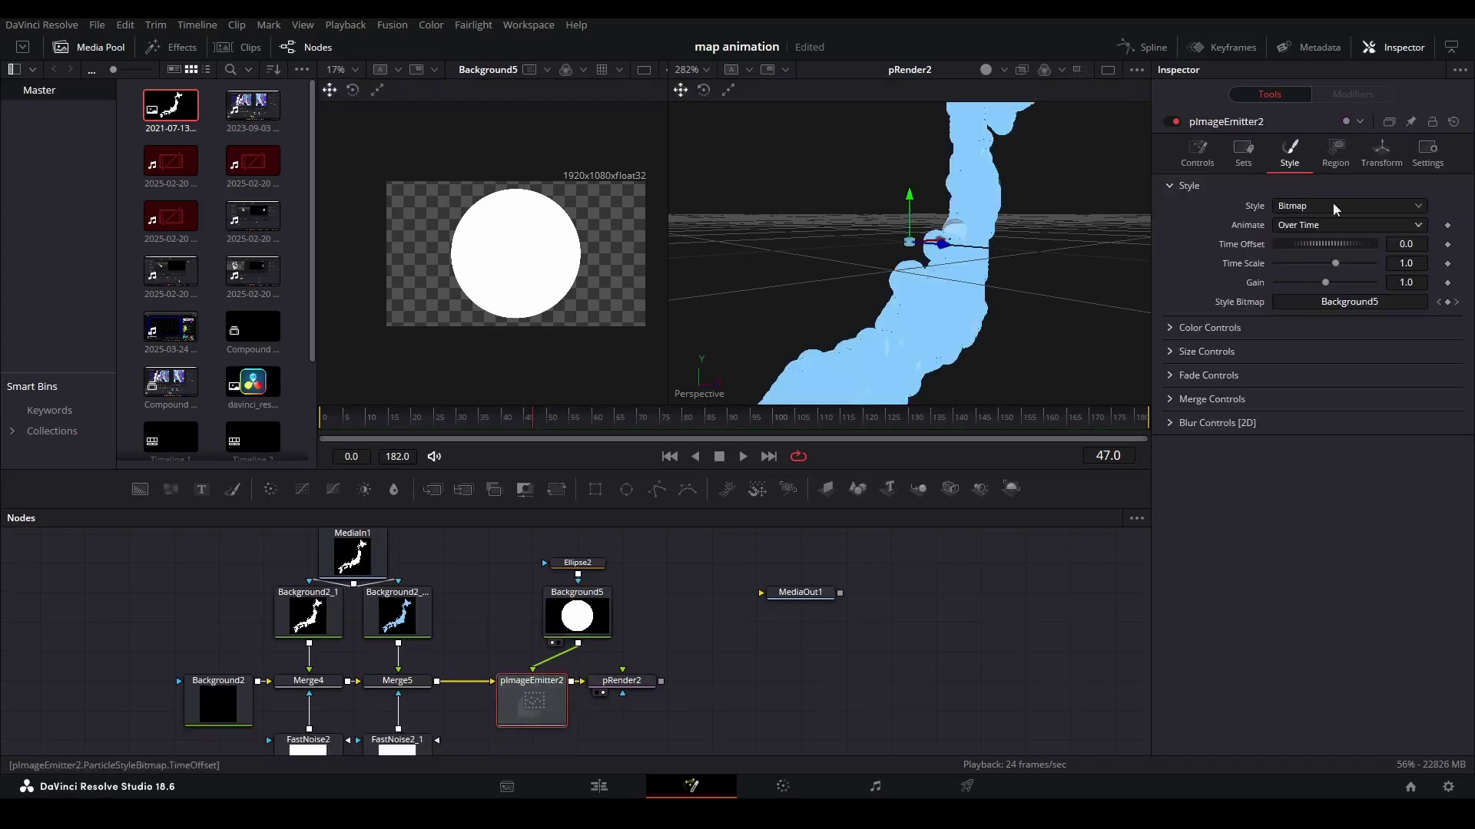
{"action": "left_click", "coordinate": [1172, 351]}
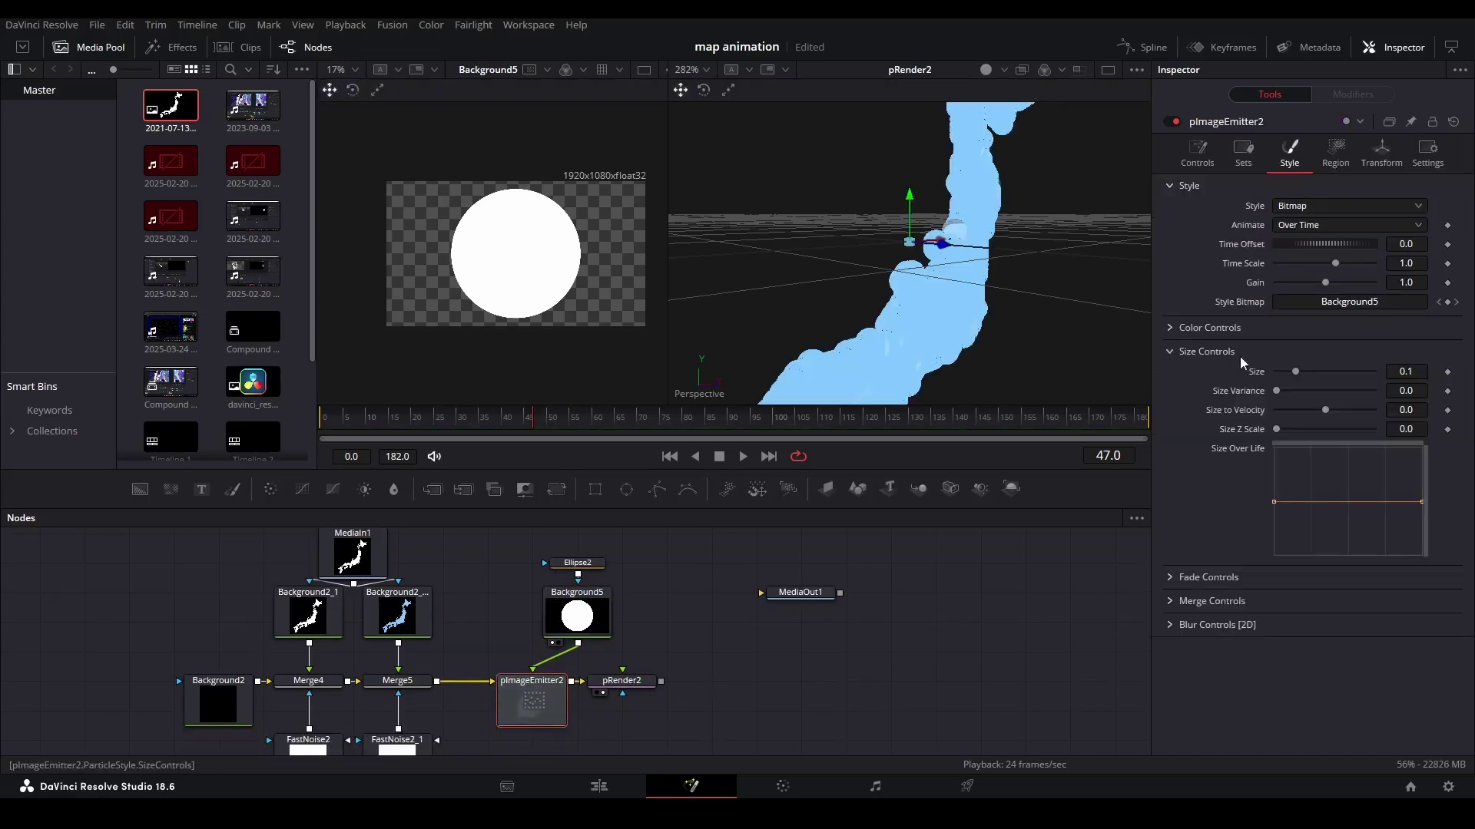
{"action": "left_click_drag", "start_coordinate": [1302, 372], "coordinate": [1283, 370]}
Turn off Auto Resolution on the white circle's background and set its height to 1920.
{"action": "left_click", "coordinate": [637, 647]}
{"action": "left_click", "coordinate": [1309, 206]}
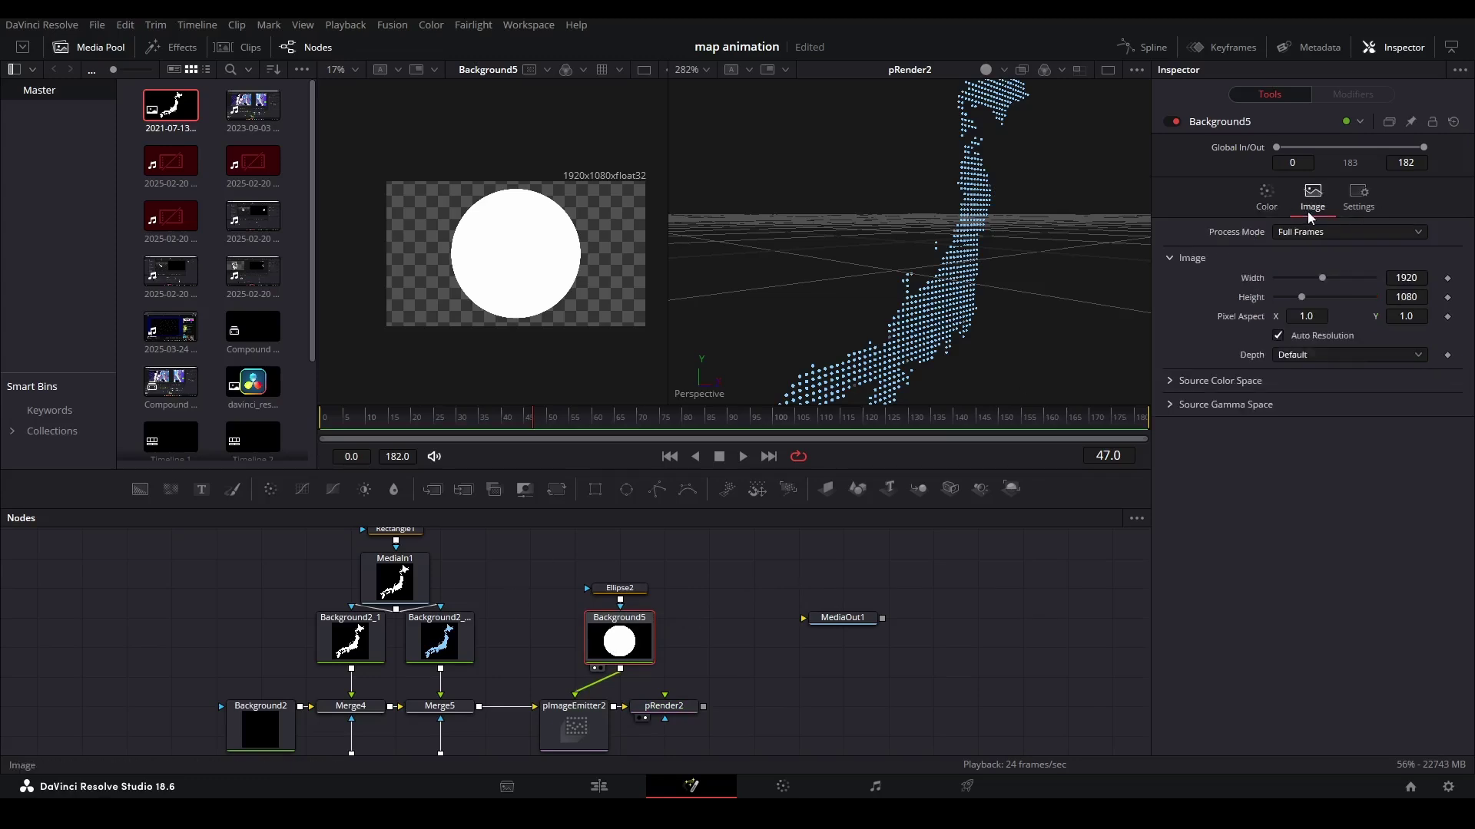
{"action": "left_click", "coordinate": [1278, 336]}
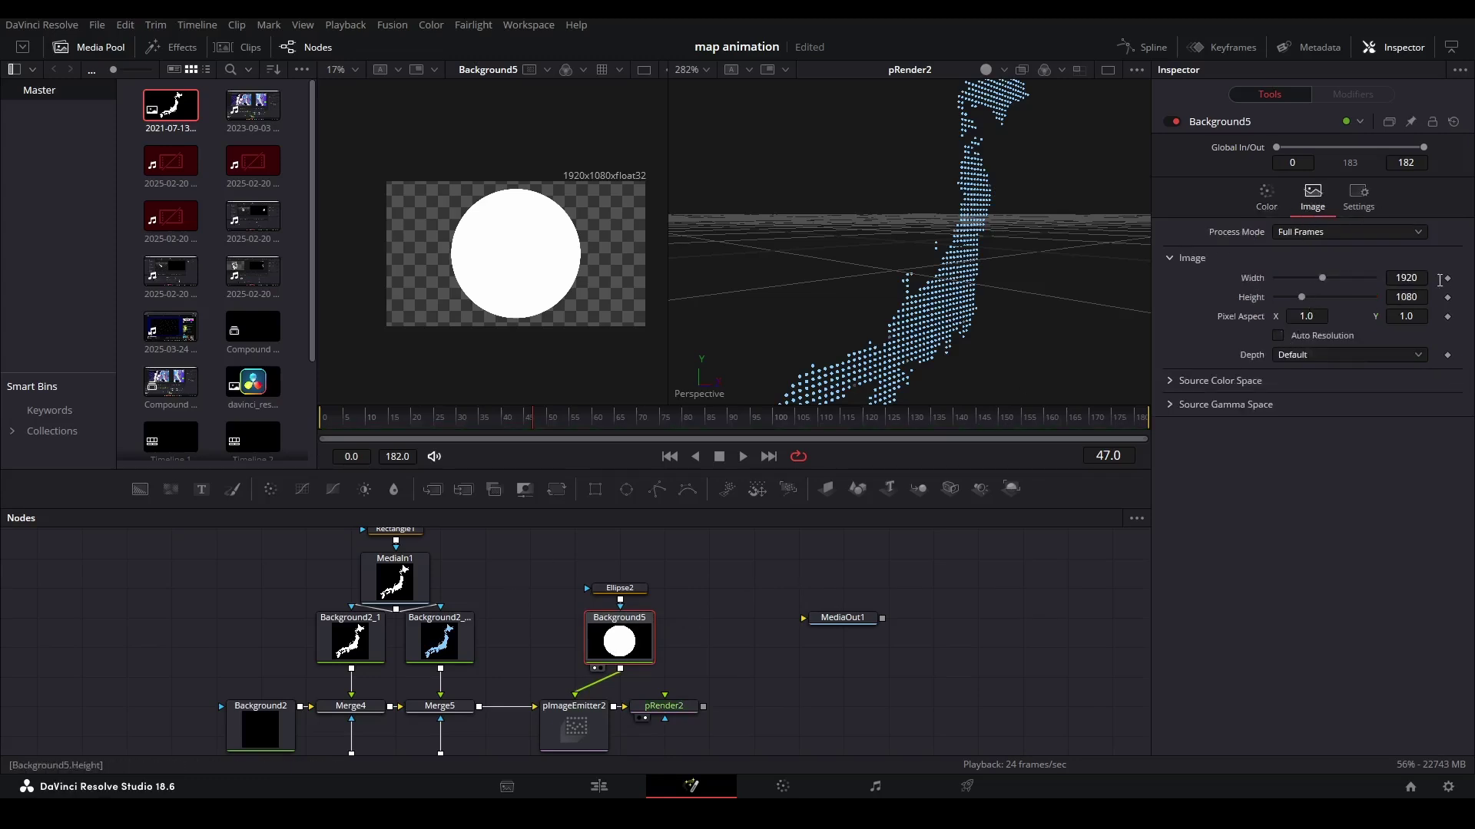
{"action": "left_click", "coordinate": [1420, 279]}
{"action": "left_click", "coordinate": [1420, 298]}
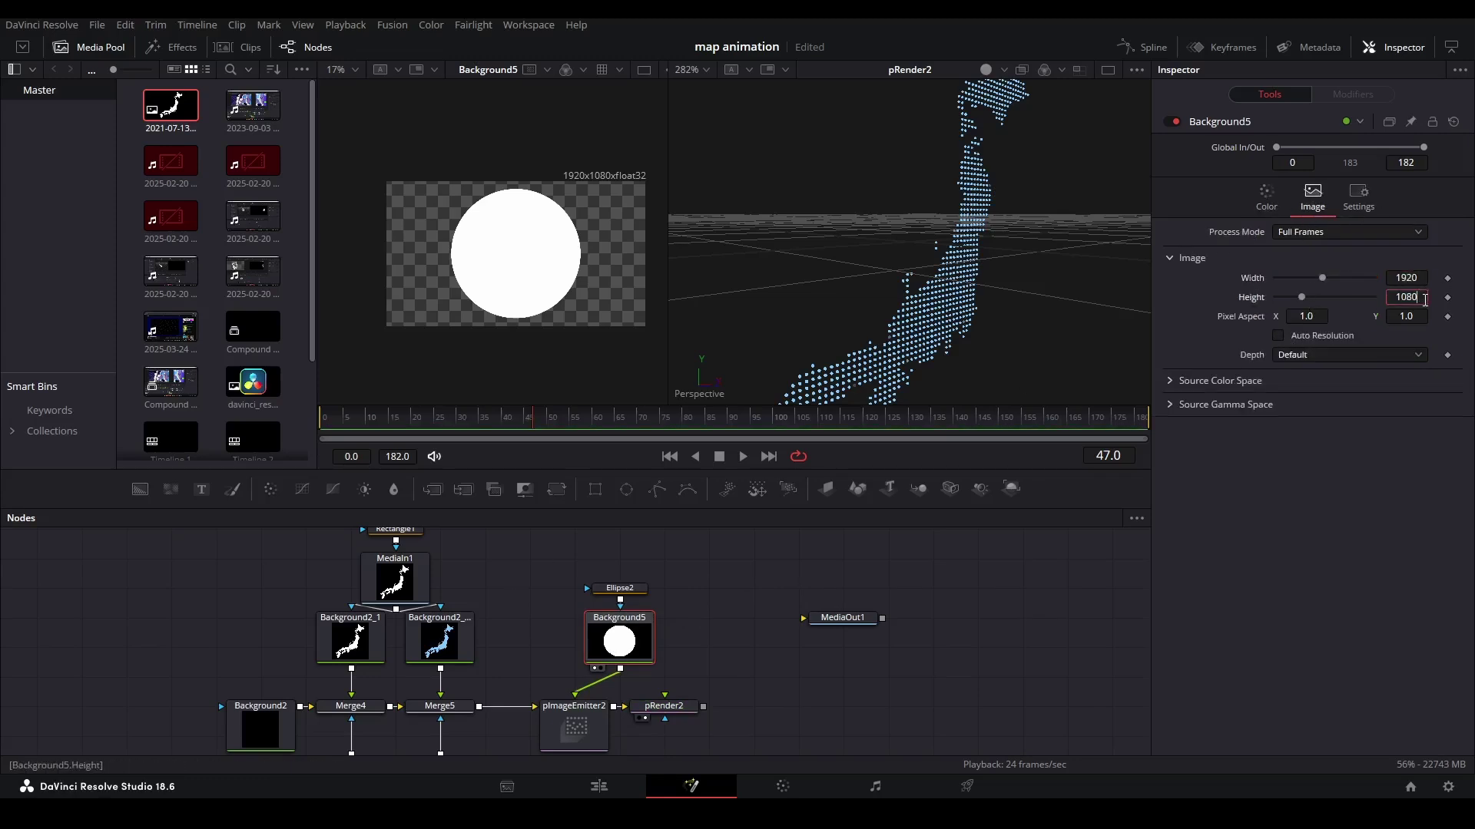
{"action": "type", "text": "1920"}
{"action": "key", "text": "Return"}
Replace the white background's ellipse mask with a circle of width and height 0.709408.
{"action": "left_click", "coordinate": [641, 596]}
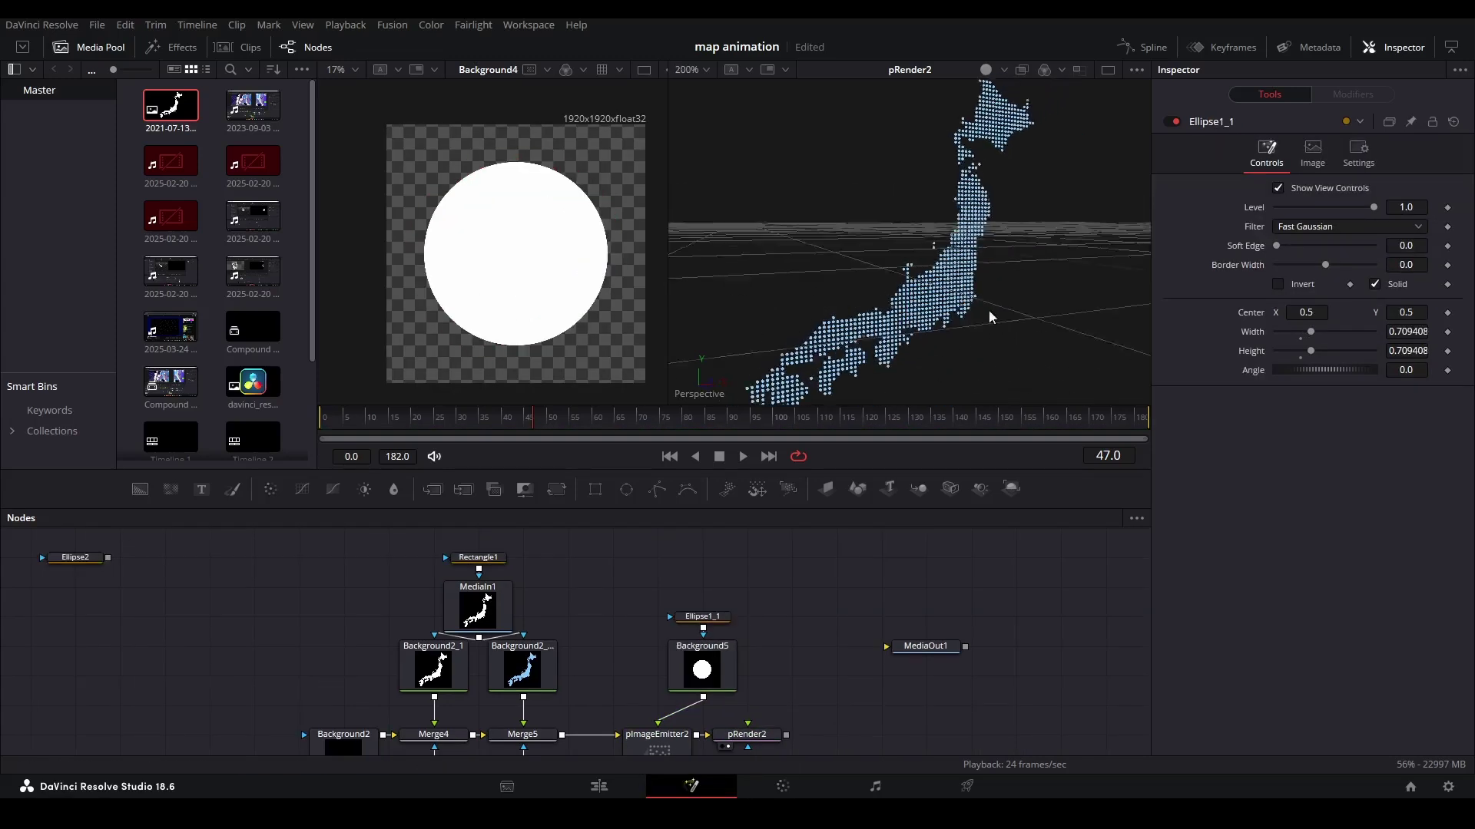
{"action": "scroll", "coordinate": [988, 310], "scroll_direction": "down", "scroll_amount": 5}
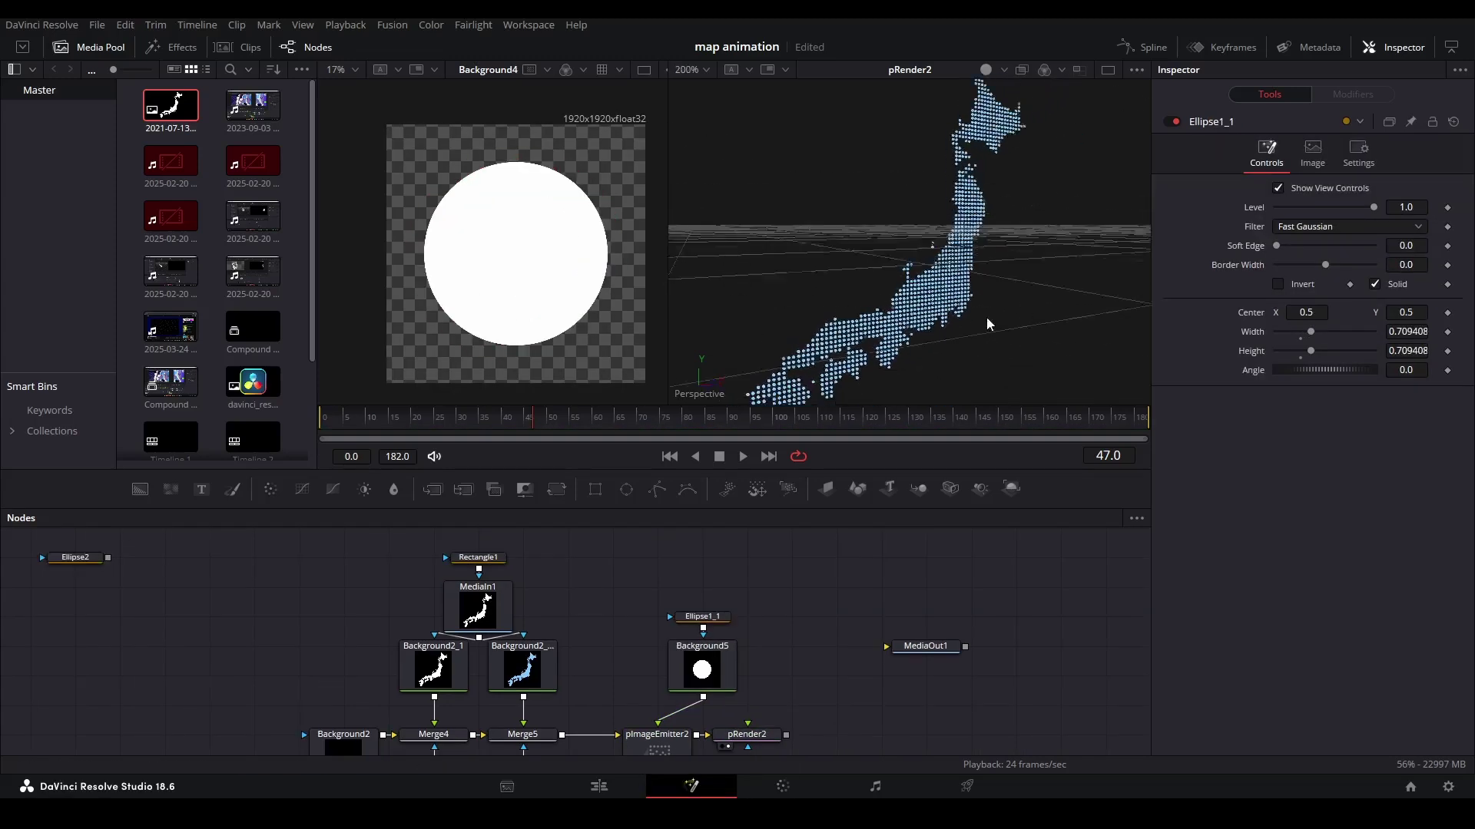
{"action": "scroll", "coordinate": [898, 273], "scroll_direction": "up", "scroll_amount": 3}
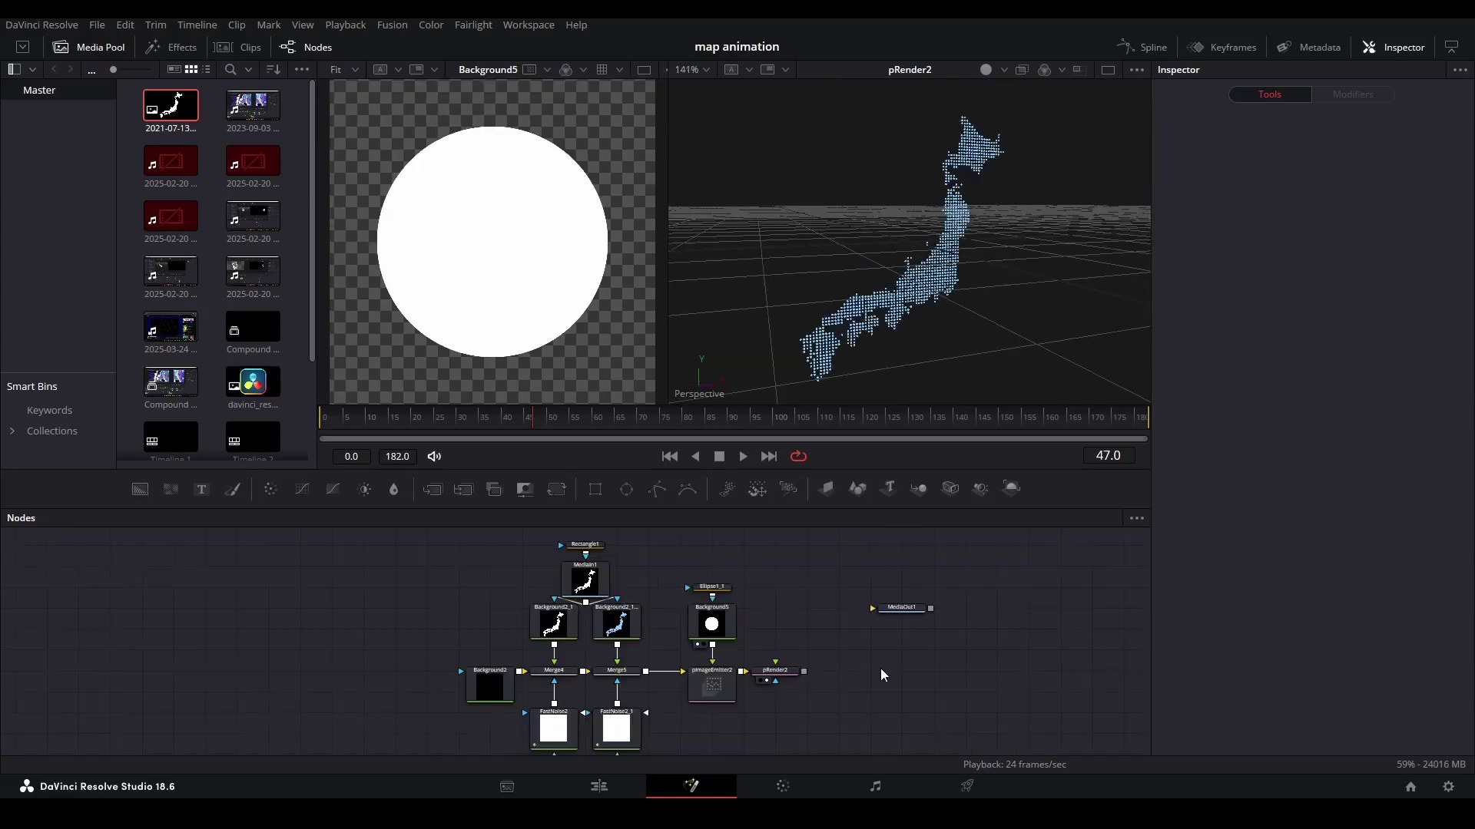
Add a DreamGlow2 node and place it in free space beyond the pRender node.
{"action": "key", "text": "shift+space"}
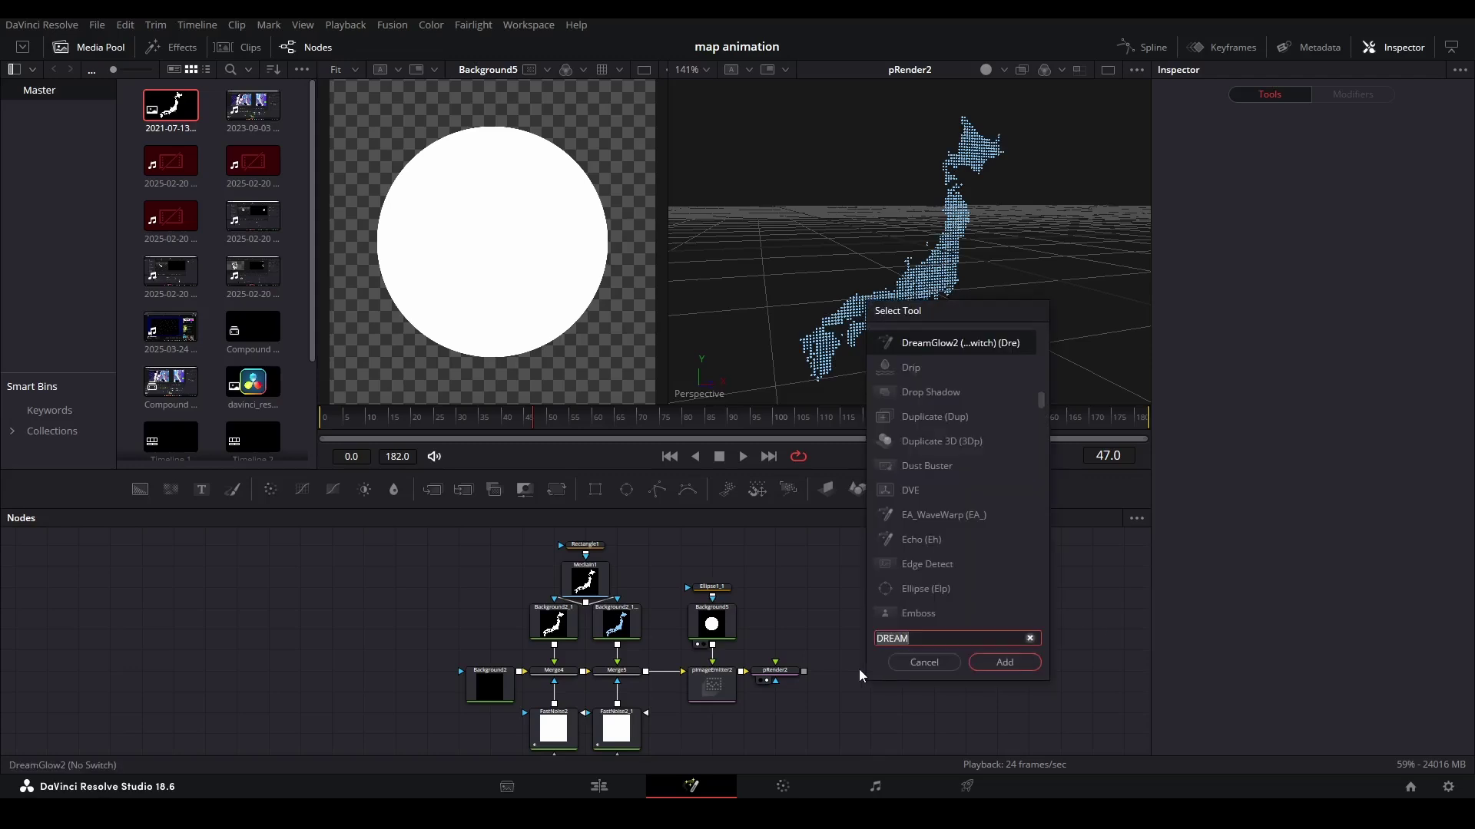
{"action": "key", "text": "Return"}
{"action": "left_click_drag", "start_coordinate": [804, 671], "coordinate": [862, 678]}
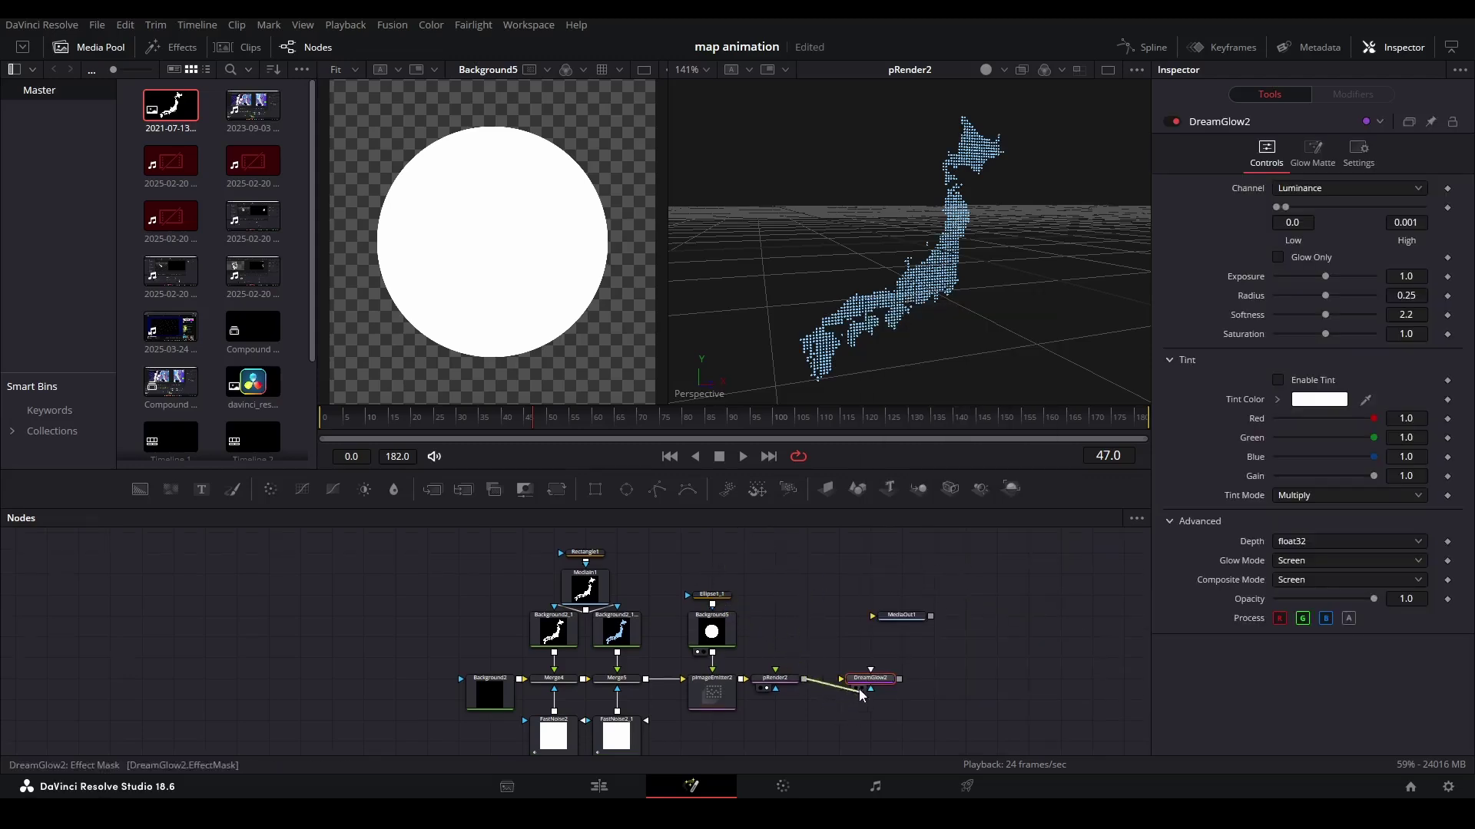
{"action": "left_click_drag", "start_coordinate": [983, 689], "coordinate": [915, 664]}
{"action": "left_click", "coordinate": [940, 663]}
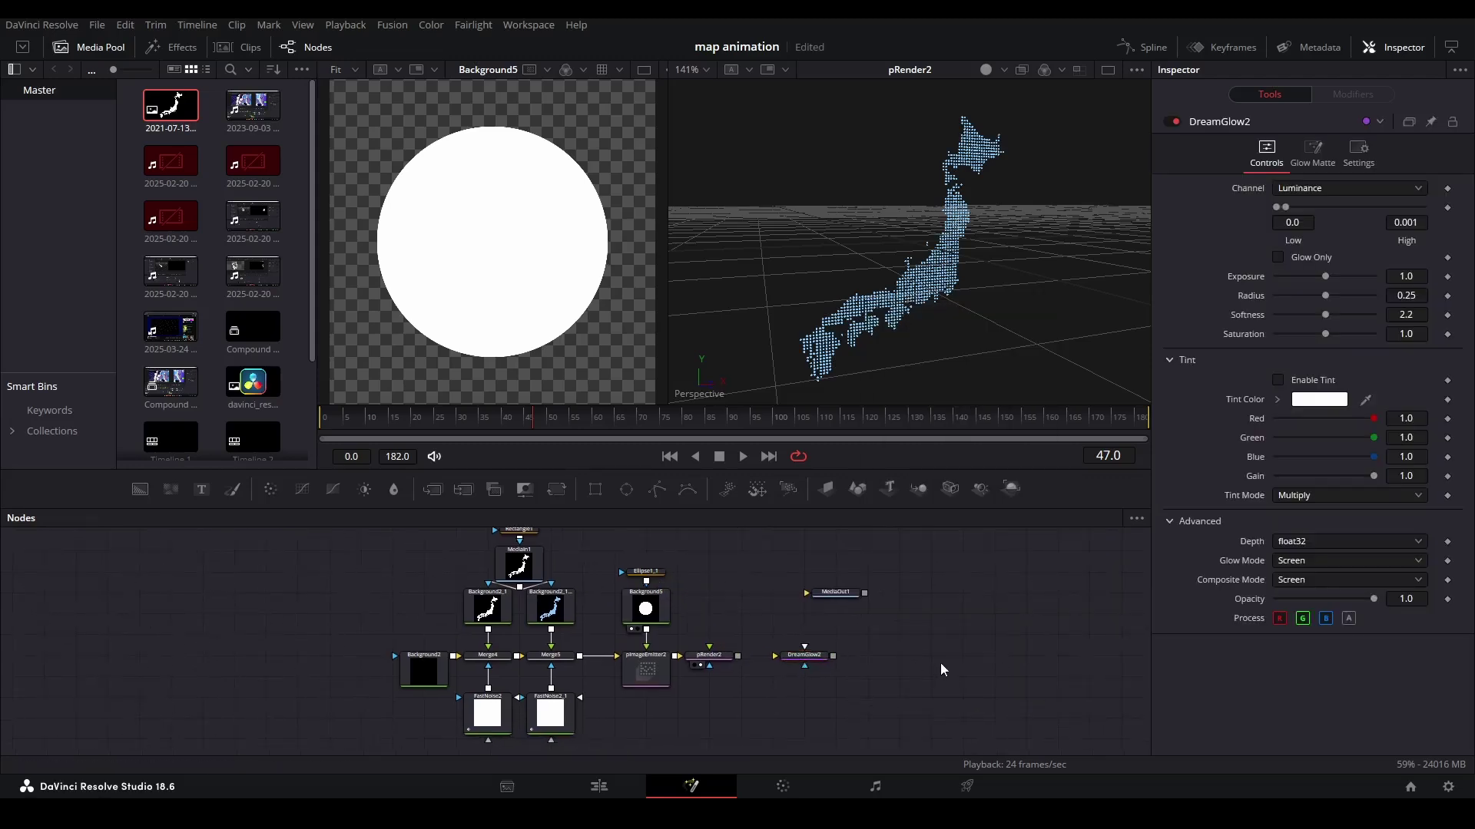
{"action": "left_click_drag", "start_coordinate": [808, 658], "coordinate": [967, 678]}
Add a Renderer3D node after pRender and show its output in the second viewer.
{"action": "left_click", "coordinate": [709, 658]}
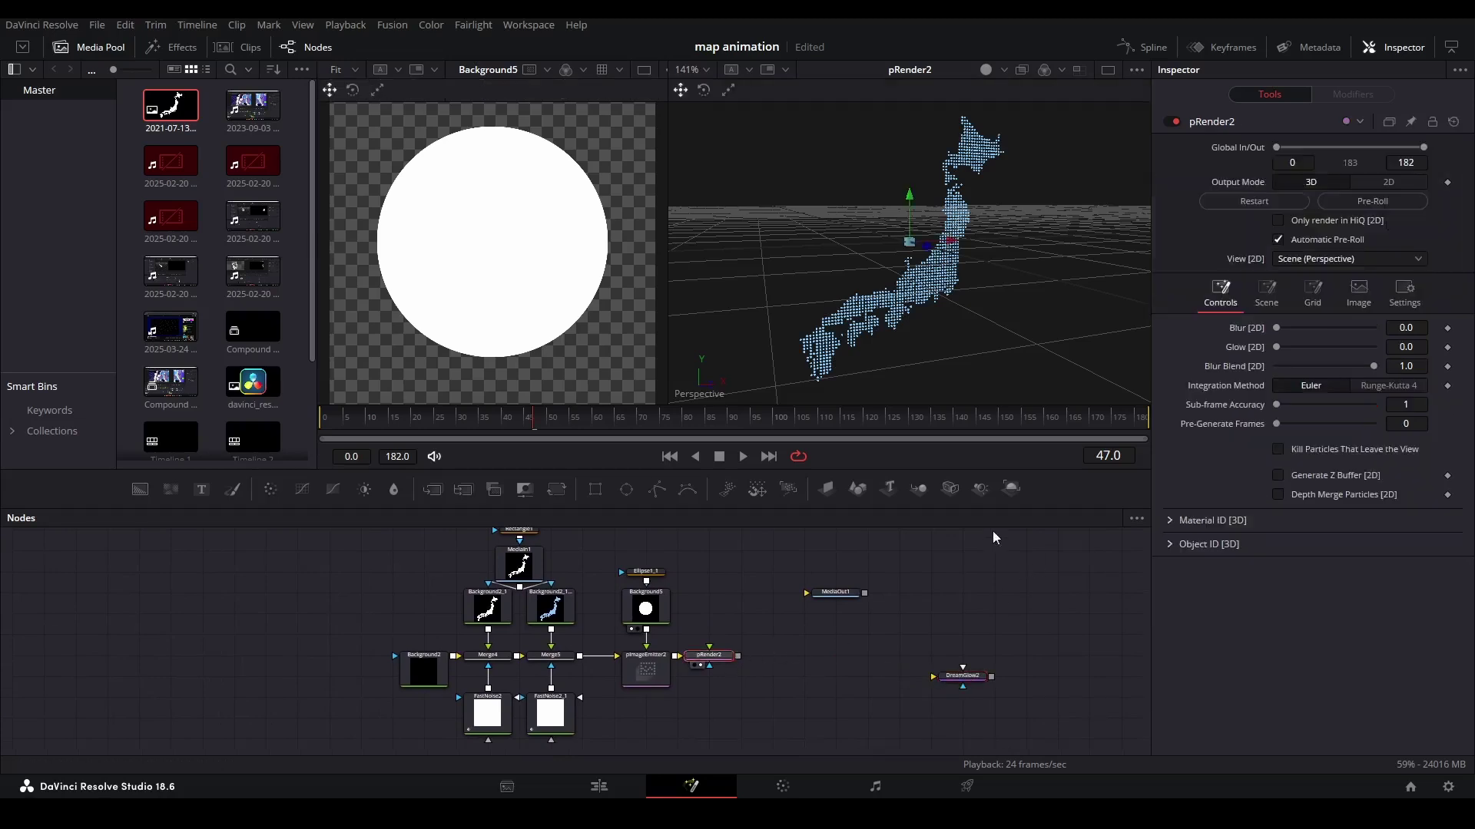
{"action": "left_click", "coordinate": [1011, 488]}
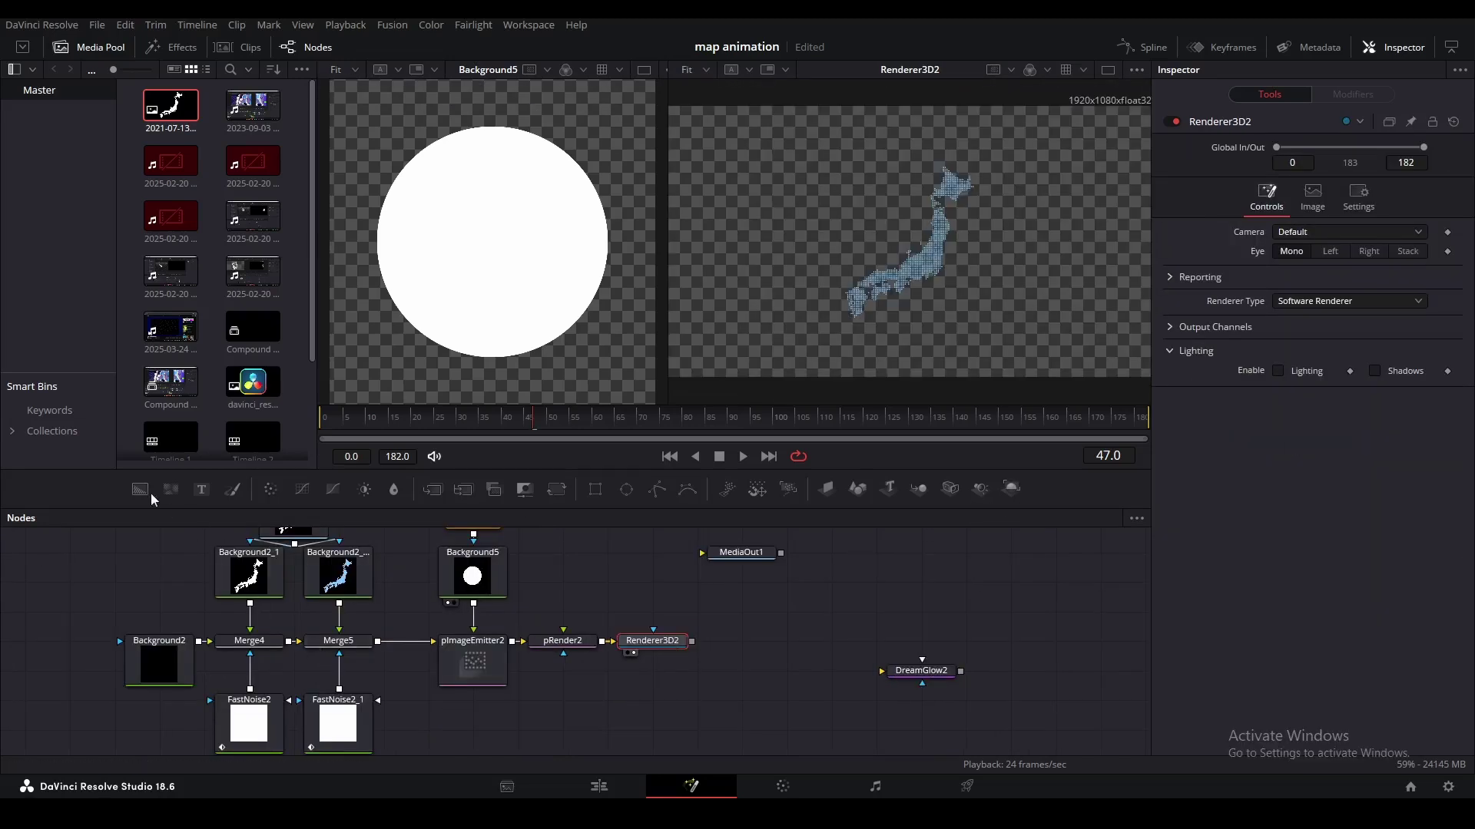
Merge the 3D render over a new background with alpha 0, then connect the merge to DreamGlow2 and view the glow.
{"action": "left_click_drag", "start_coordinate": [732, 715], "coordinate": [676, 658]}
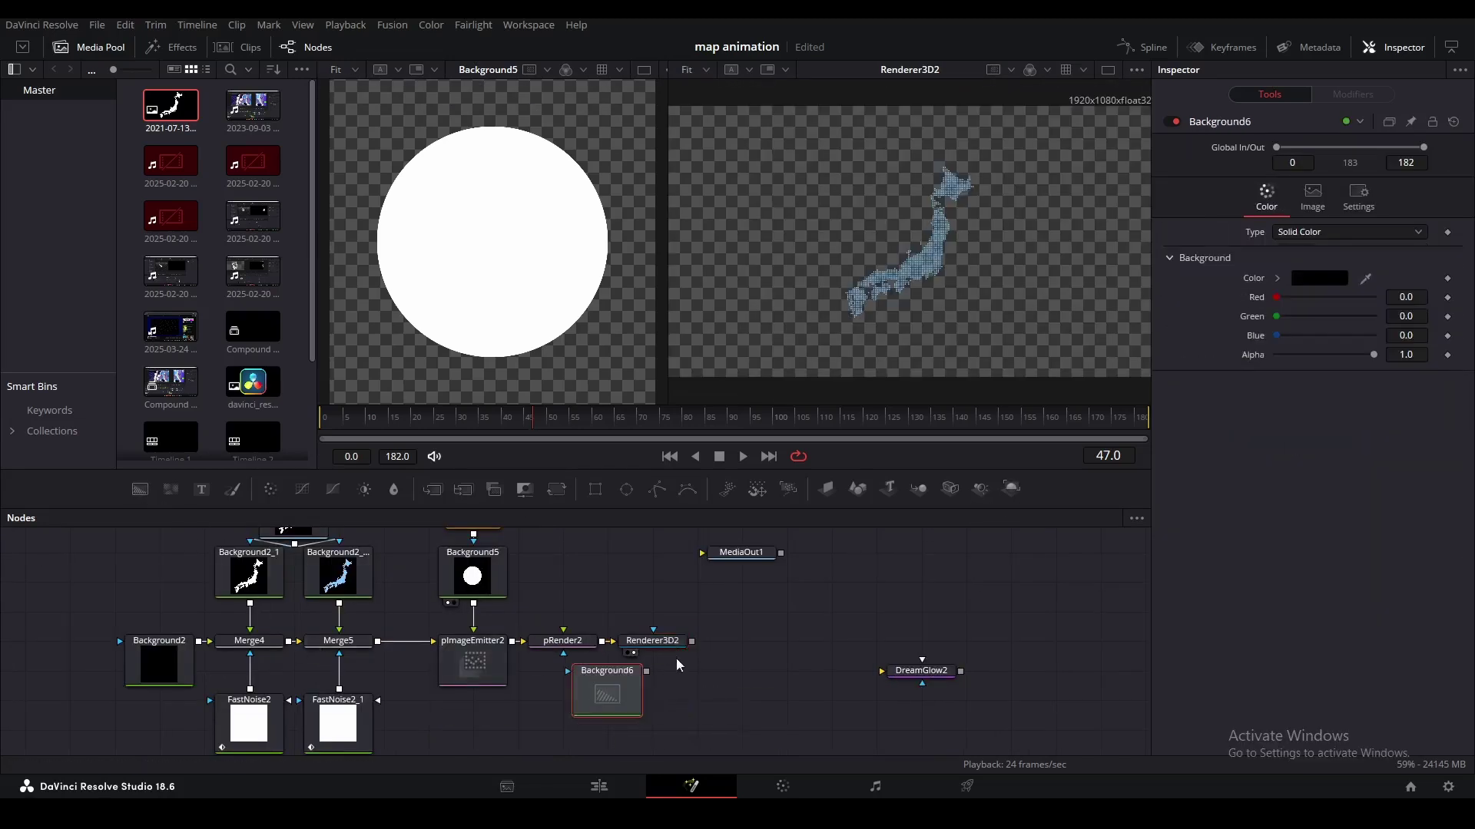
{"action": "left_click", "coordinate": [637, 692]}
{"action": "left_click_drag", "start_coordinate": [736, 672], "coordinate": [935, 275]}
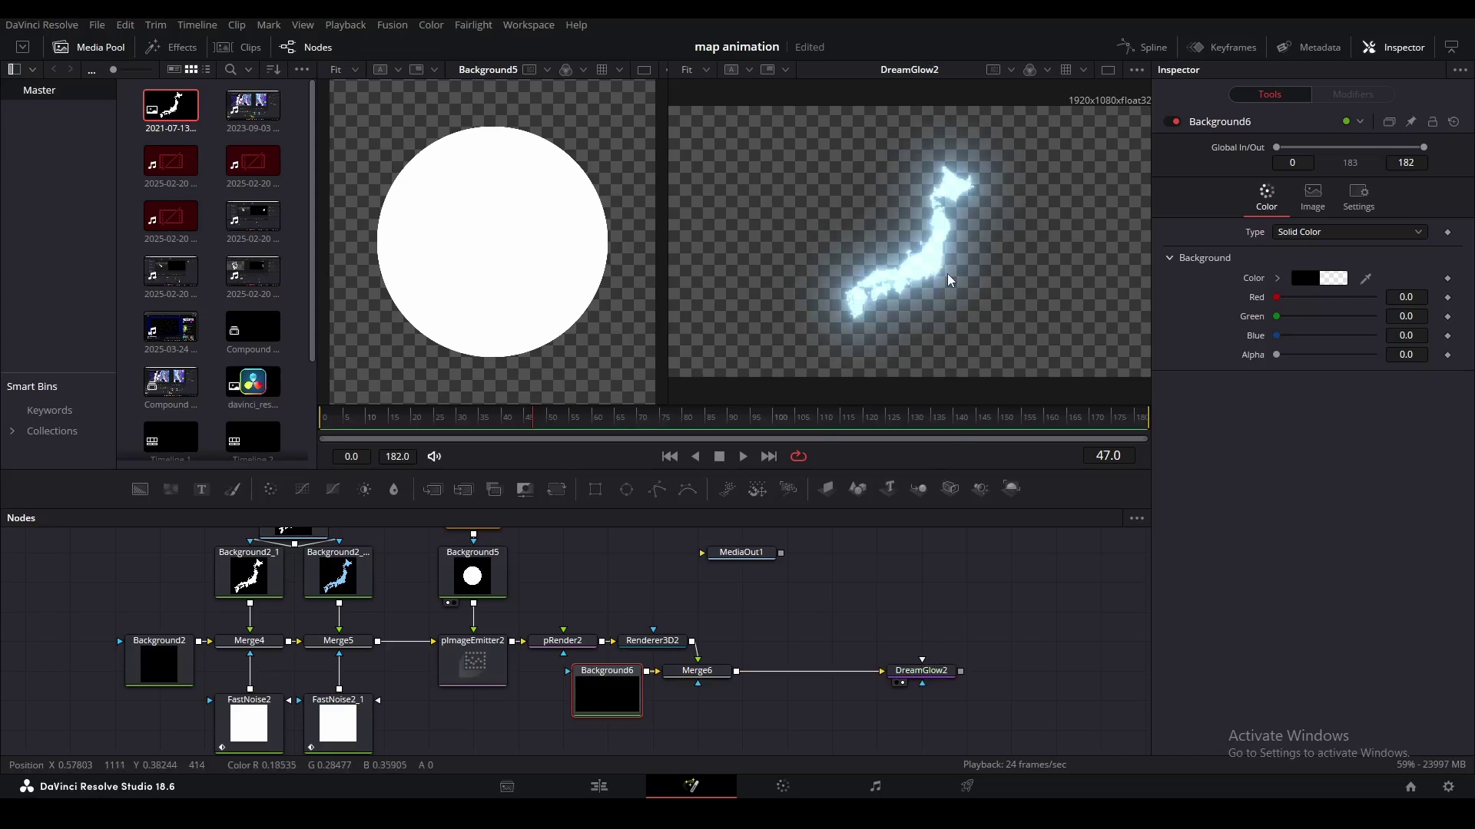
{"action": "scroll", "coordinate": [945, 269], "scroll_direction": "up", "scroll_amount": 2}
{"action": "left_click_drag", "start_coordinate": [943, 267], "coordinate": [956, 302]}
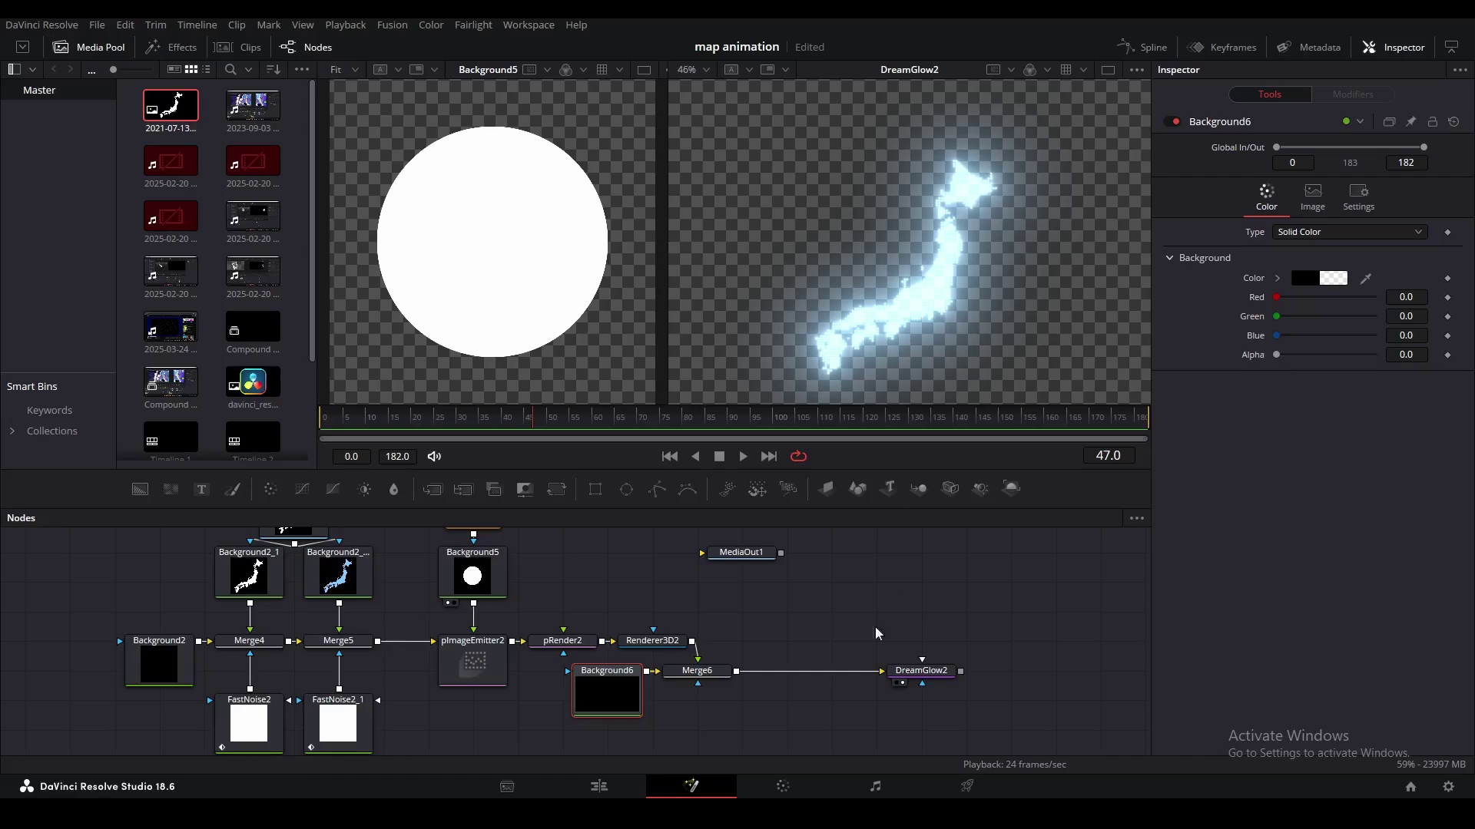
Set DreamGlow2's high threshold to 0.117, exposure 0.52, radius 0.098, softness 1.73 and saturation 2.0, then disable the node.
{"action": "left_click", "coordinate": [917, 672]}
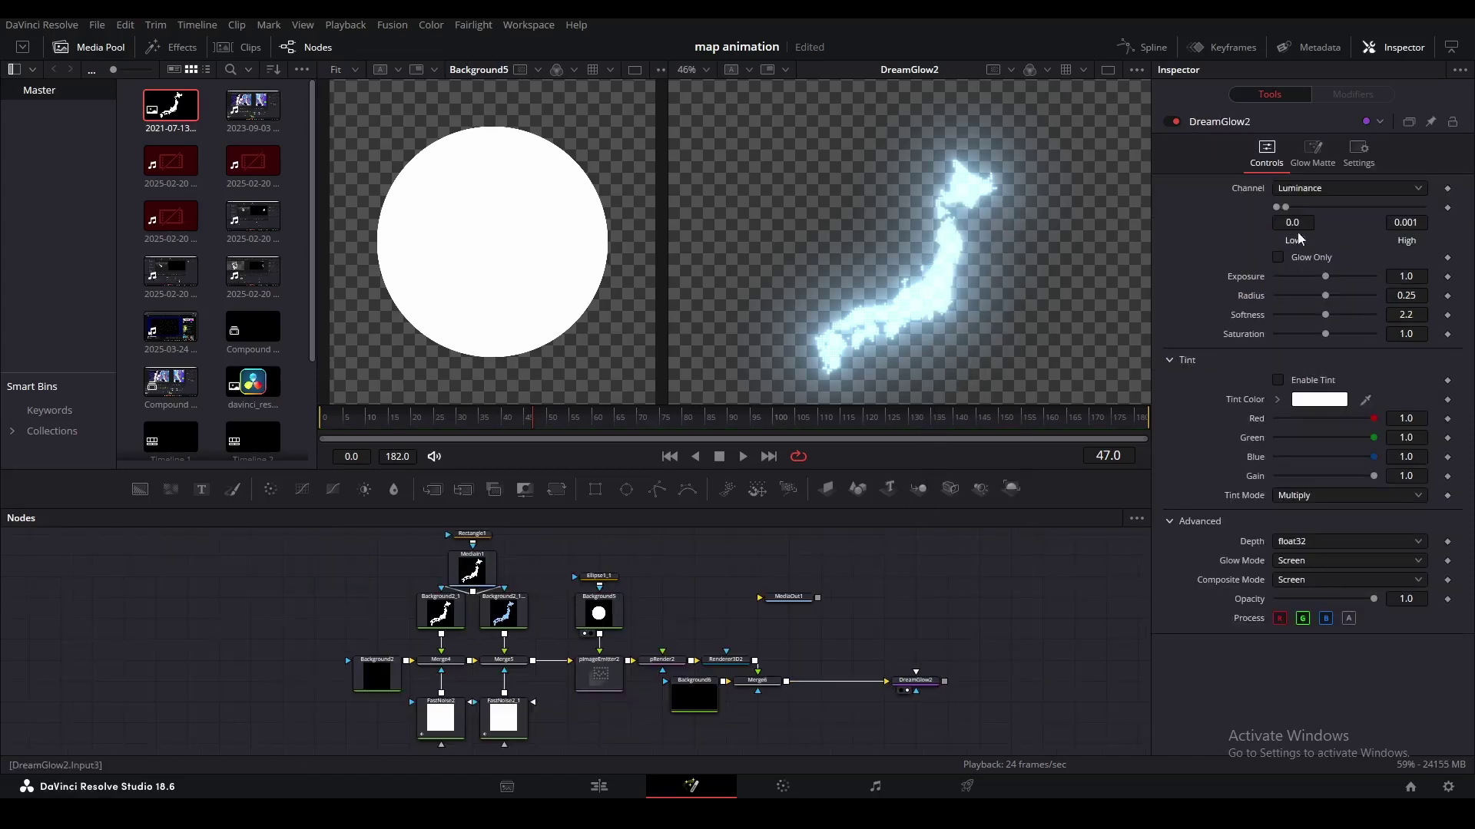
{"action": "left_click_drag", "start_coordinate": [1293, 206], "coordinate": [1301, 208]}
{"action": "left_click_drag", "start_coordinate": [1325, 277], "coordinate": [1375, 338]}
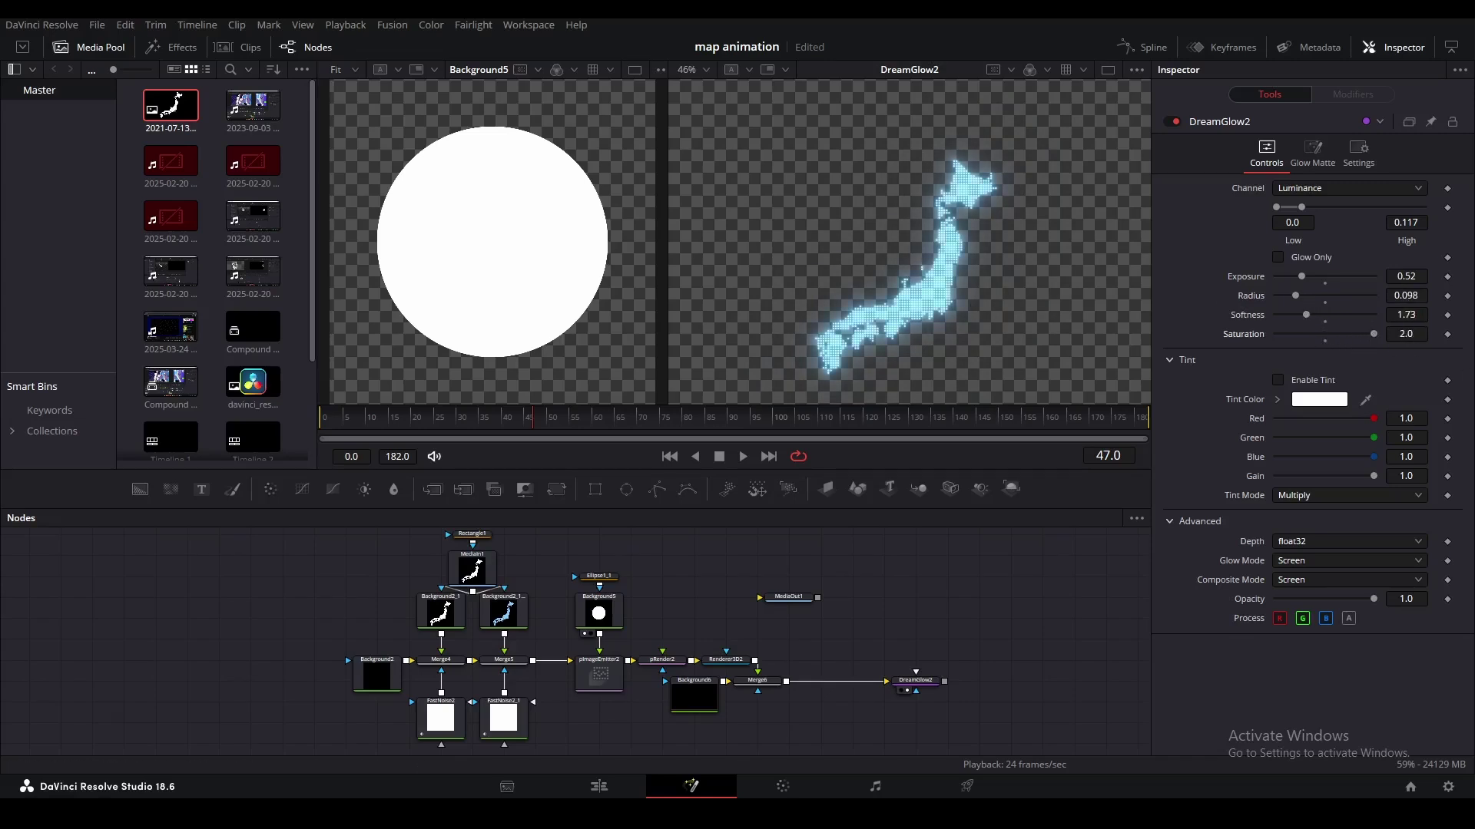
{"action": "left_click", "coordinate": [1171, 121]}
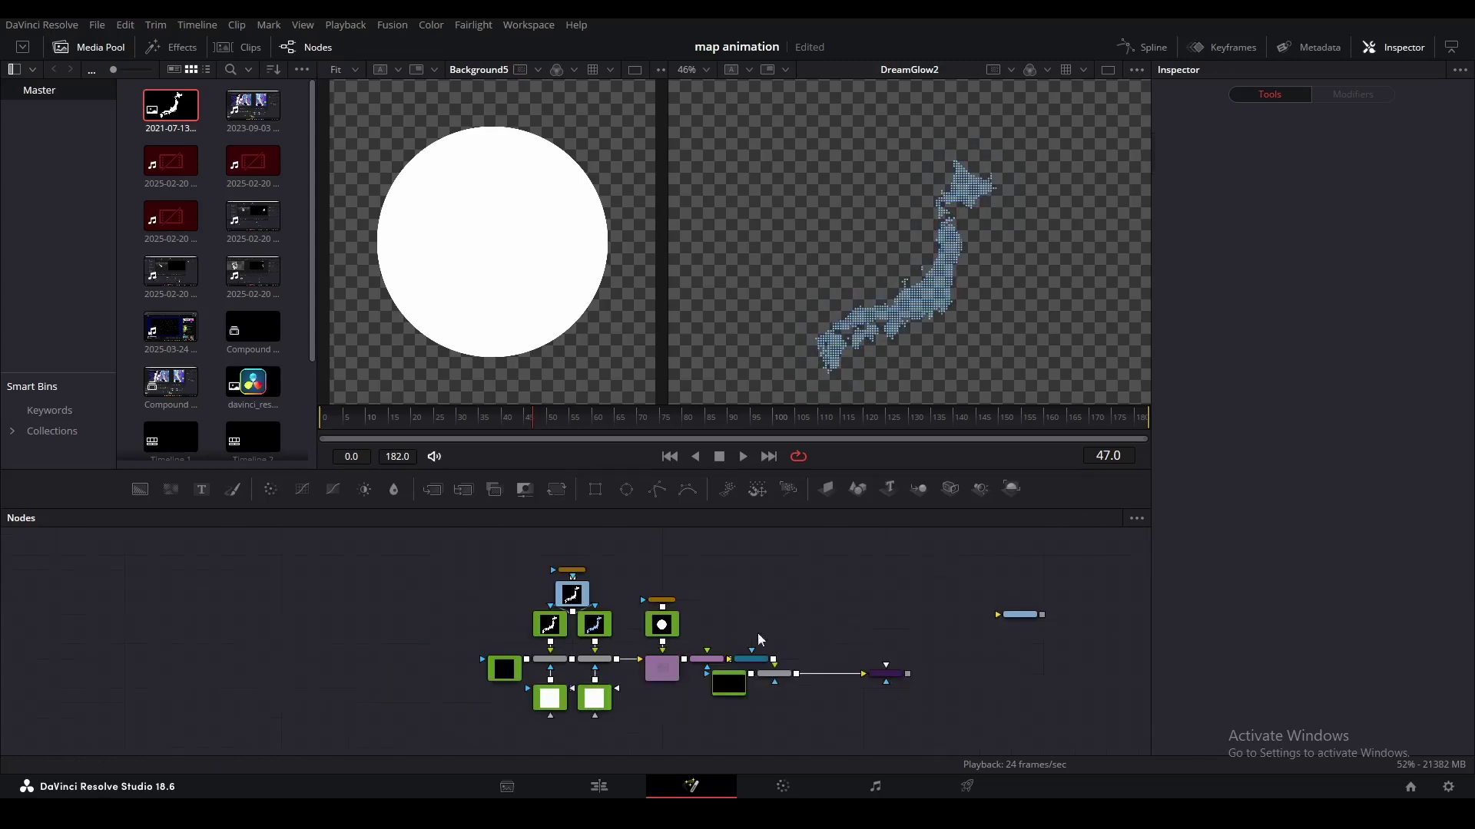
Group the map and particle nodes up to the final merge, place the group beside DreamGlow2 and show it in the first viewer.
{"action": "left_click_drag", "start_coordinate": [373, 537], "coordinate": [813, 715]}
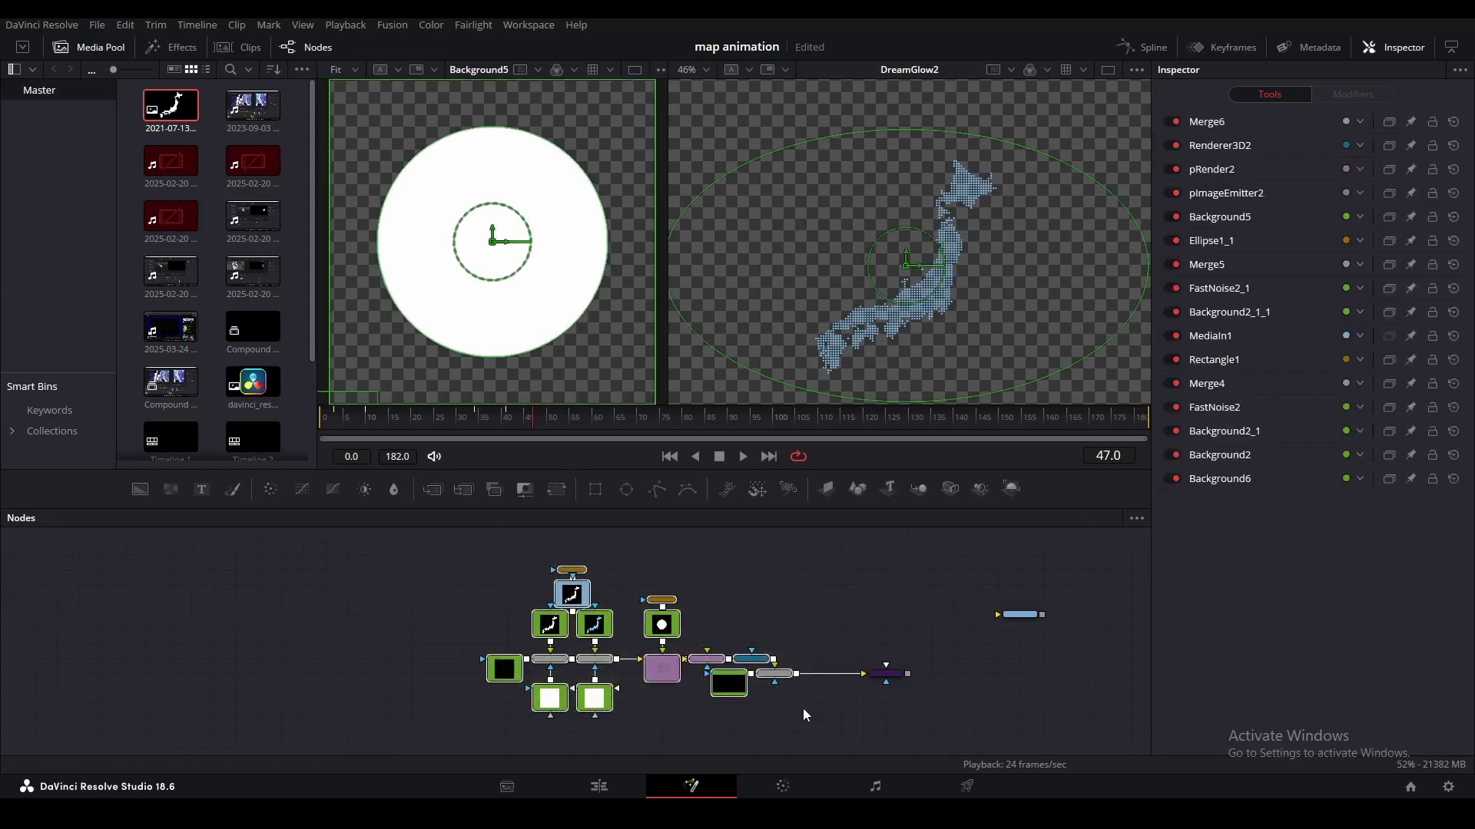
{"action": "key", "text": "ctrl+g"}
{"action": "left_click_drag", "start_coordinate": [652, 585], "coordinate": [839, 695]}
{"action": "left_click_drag", "start_coordinate": [904, 682], "coordinate": [657, 665]}
{"action": "scroll", "coordinate": [653, 662], "scroll_direction": "up", "scroll_amount": 4}
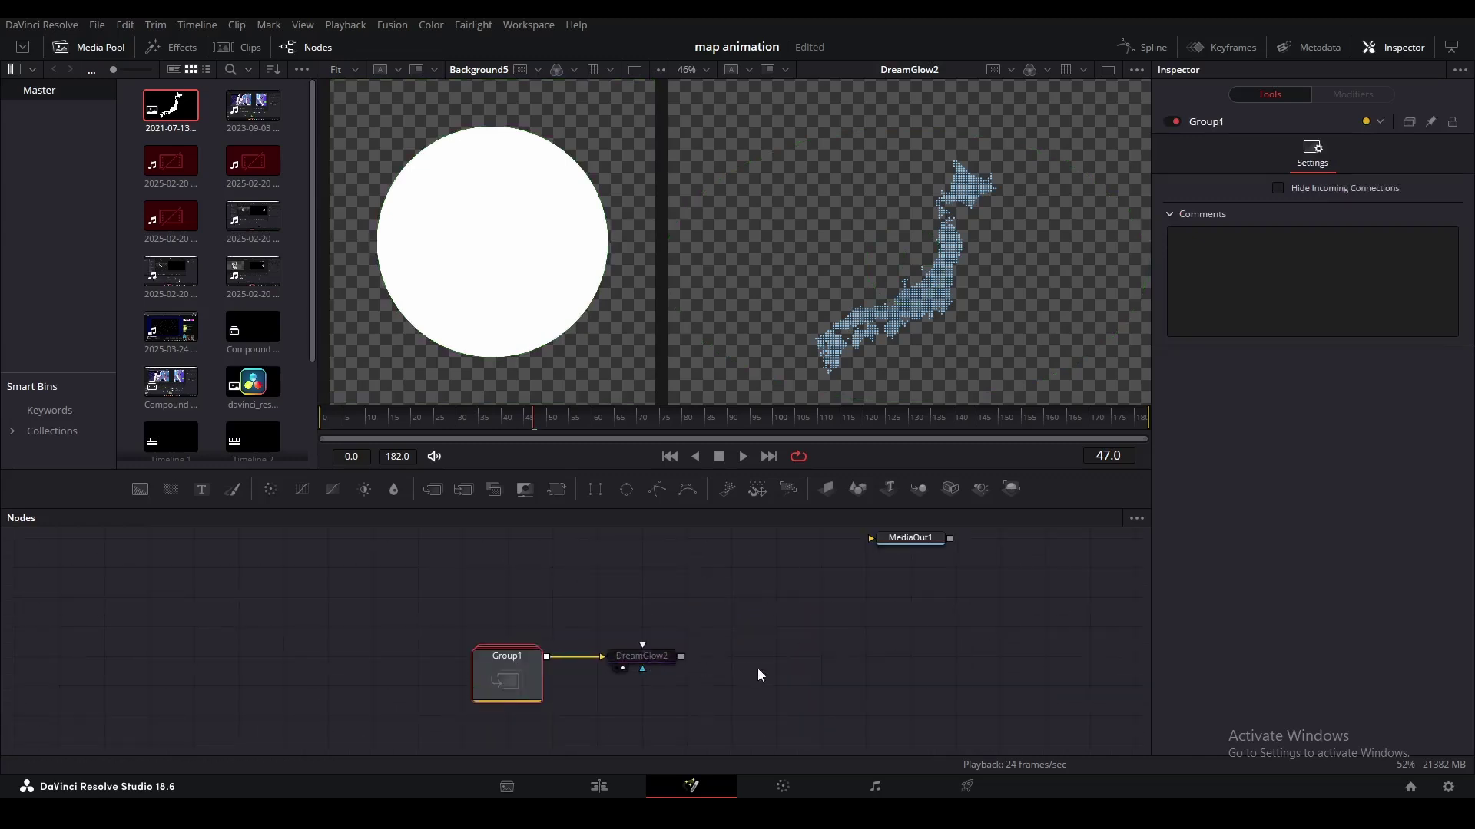
{"action": "left_click", "coordinate": [758, 675]}
{"action": "left_click", "coordinate": [510, 670]}
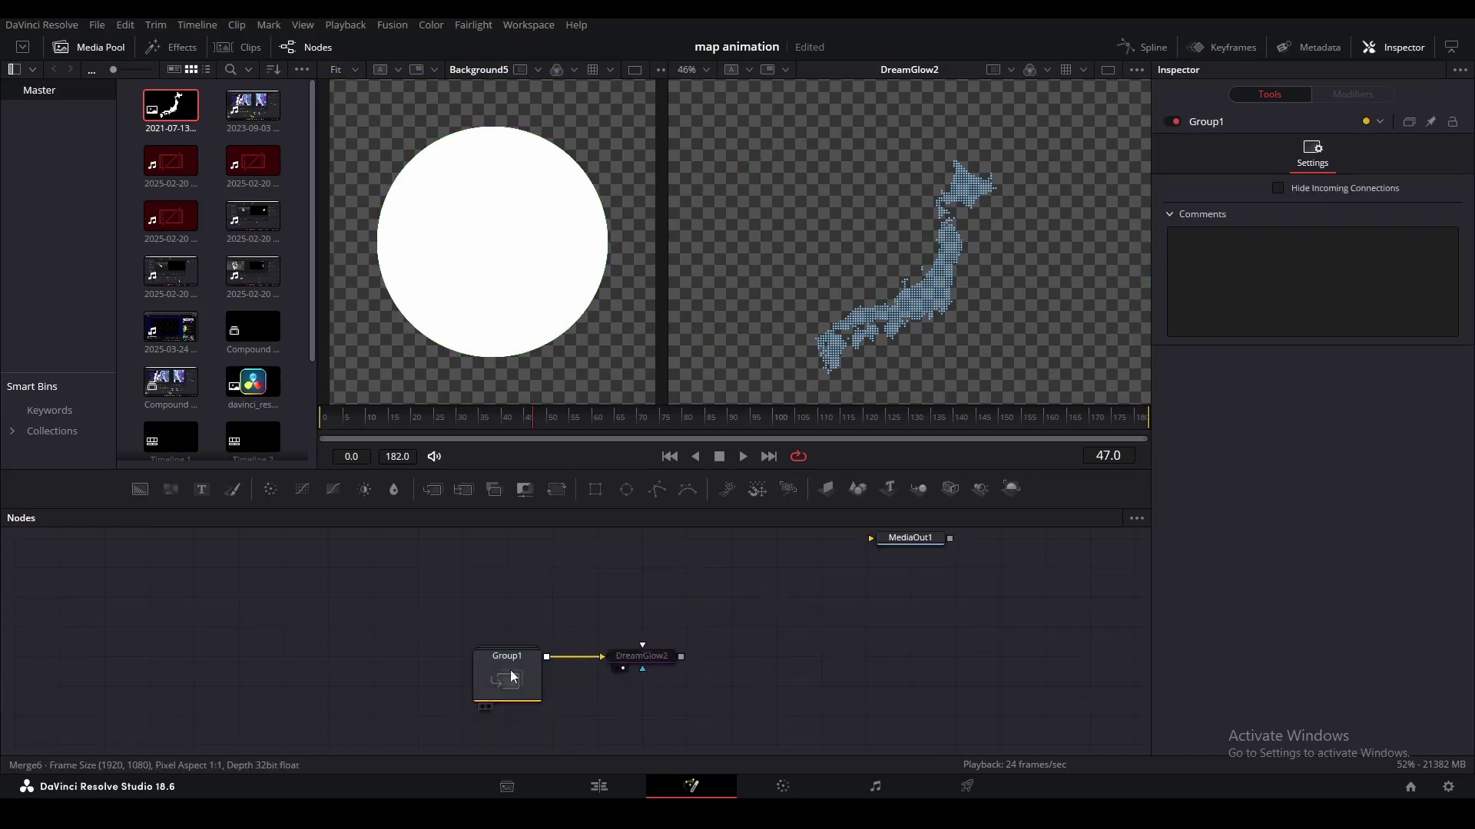
{"action": "key", "text": "1"}
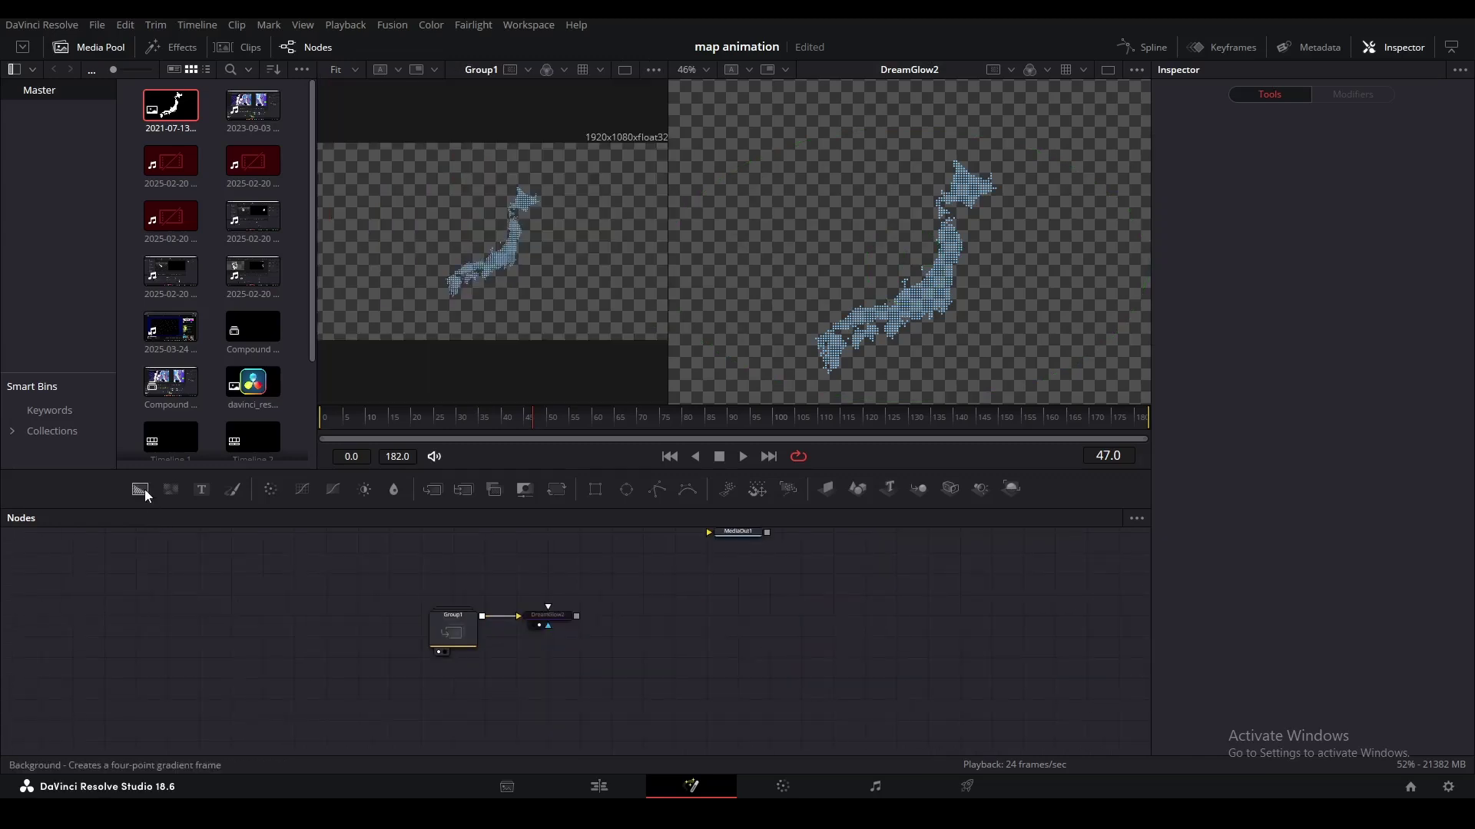
Add a black background below the group, feed it into a new Grid node and show the grid in the second viewer.
{"action": "left_click_drag", "start_coordinate": [143, 490], "coordinate": [451, 698]}
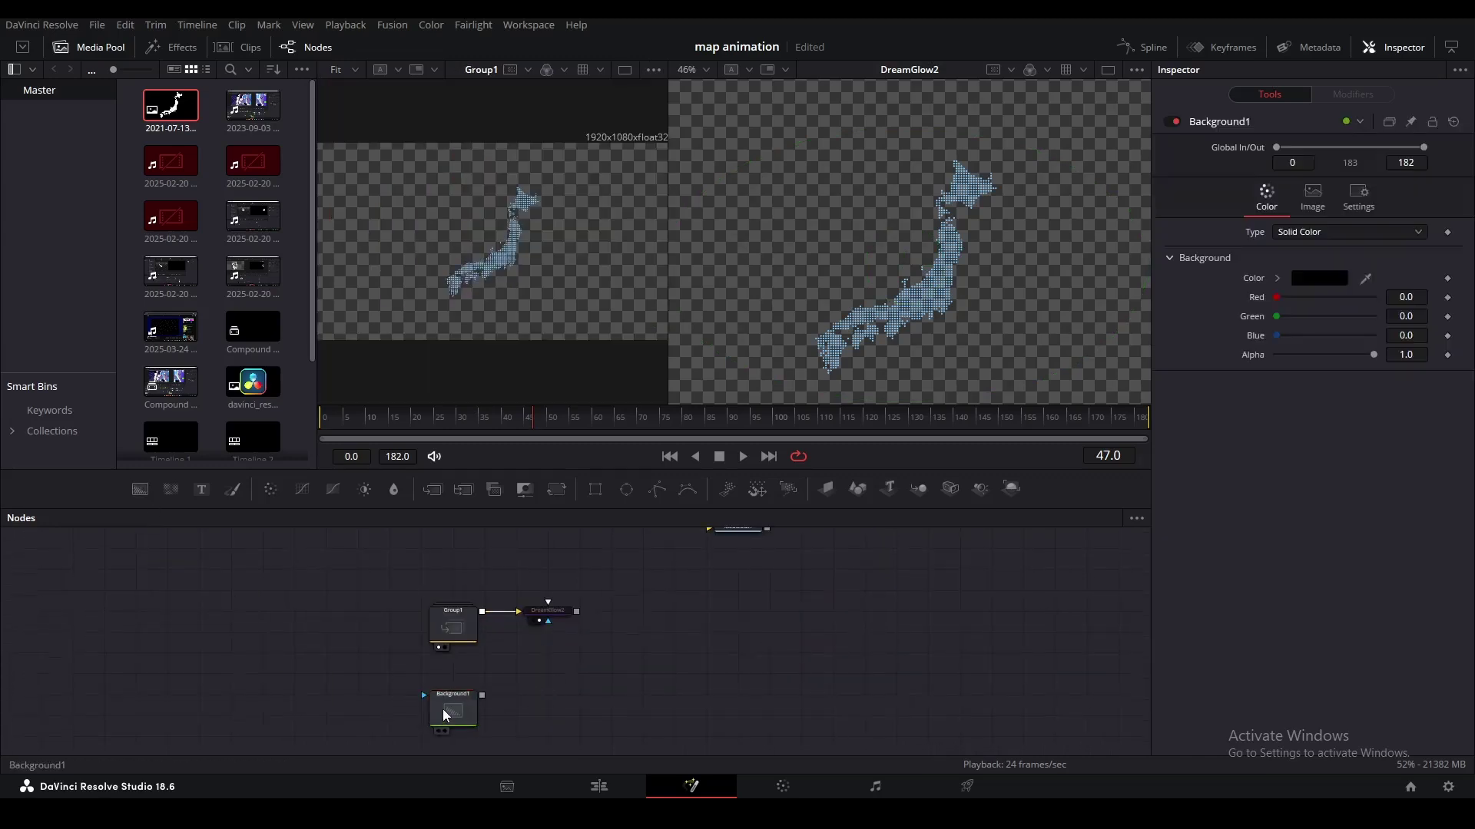
{"action": "key", "text": "shift+space"}
{"action": "type", "text": "grid"}
{"action": "key", "text": "Return"}
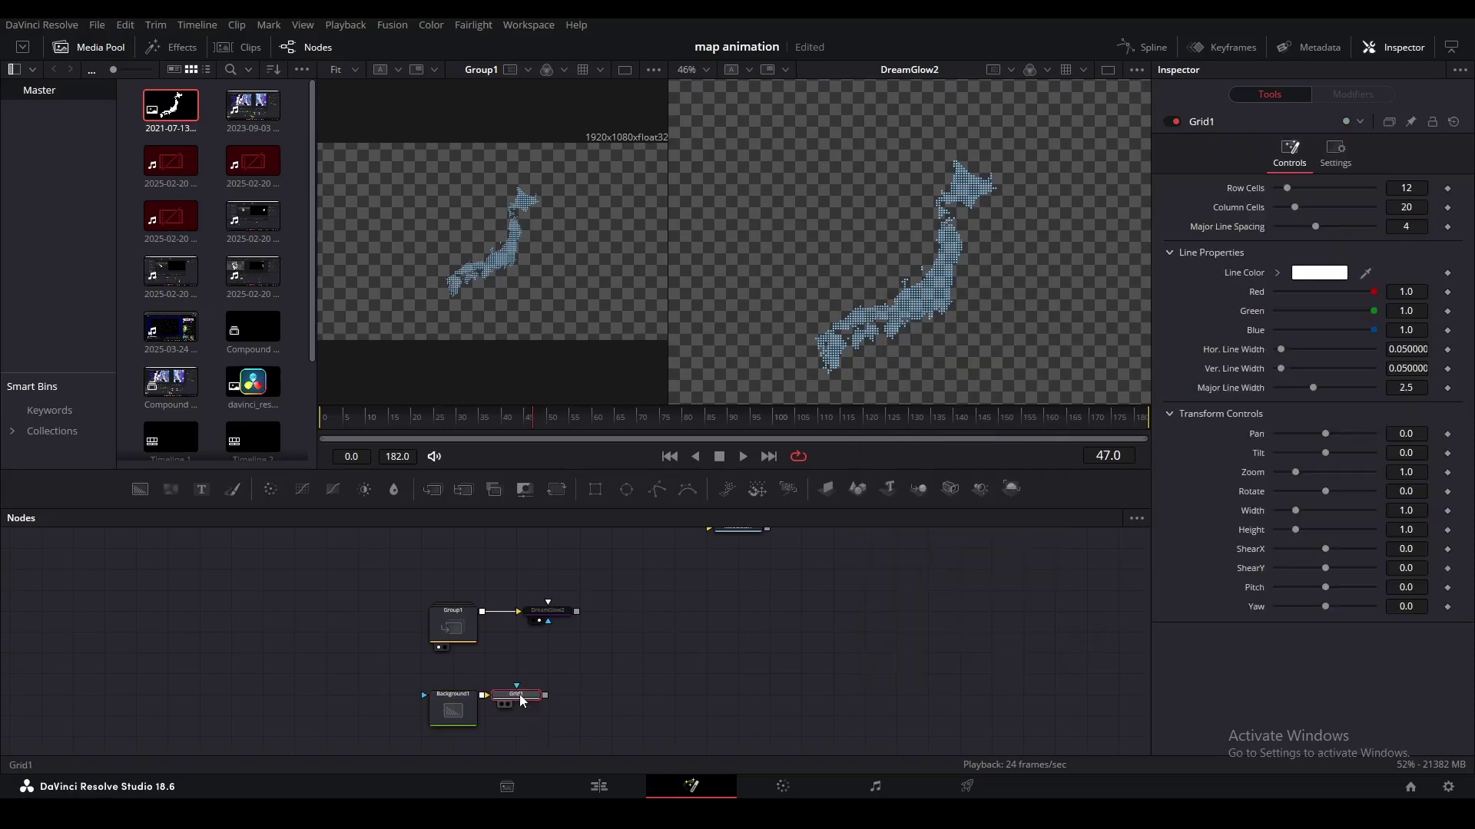
{"action": "scroll", "coordinate": [850, 339], "scroll_direction": "down", "scroll_amount": 3}
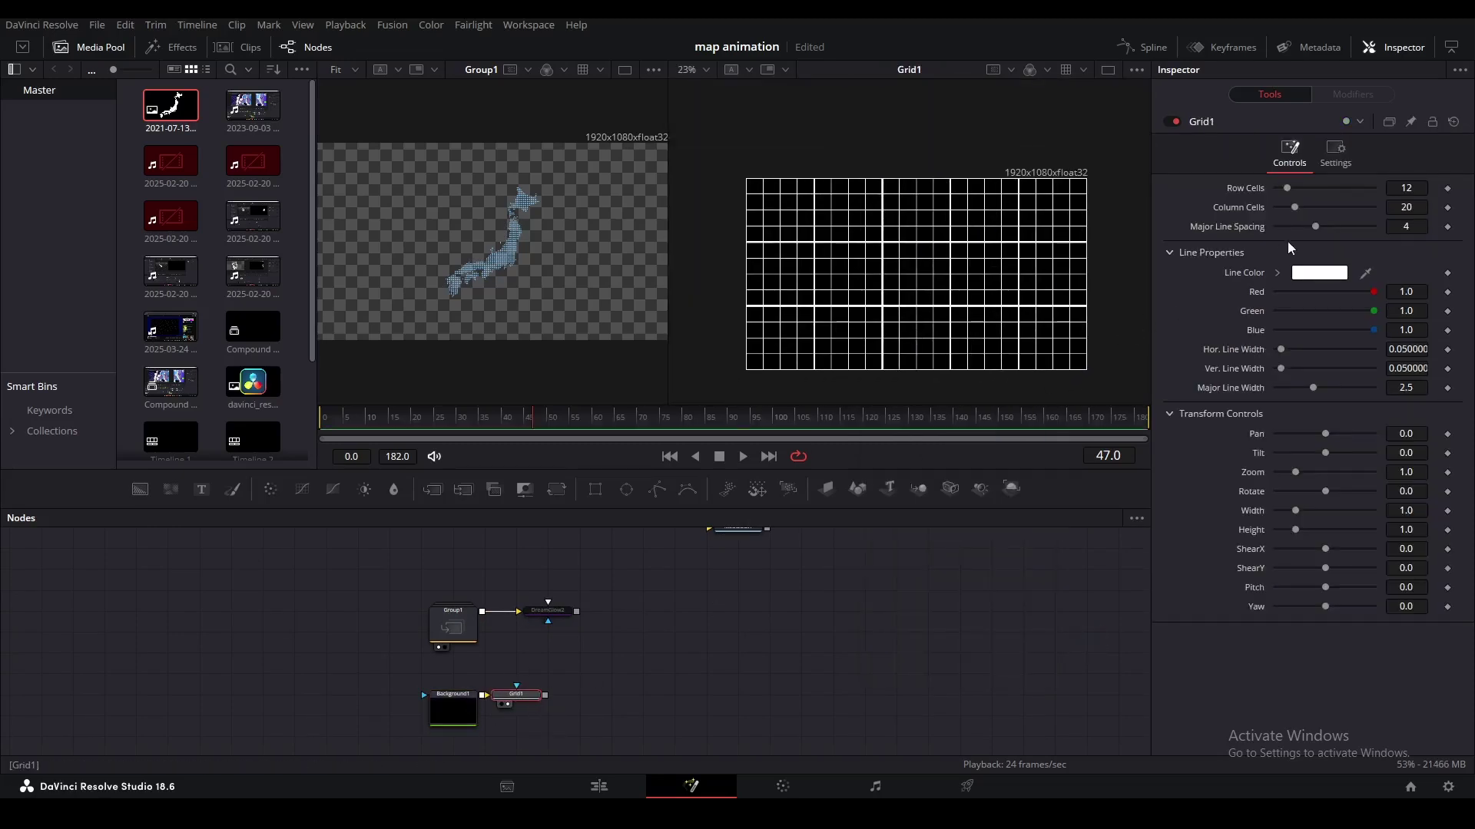
Set the grid's major line spacing to 0 and both its horizontal and vertical line widths to 0.002.
{"action": "left_click_drag", "start_coordinate": [1315, 228], "coordinate": [1274, 227]}
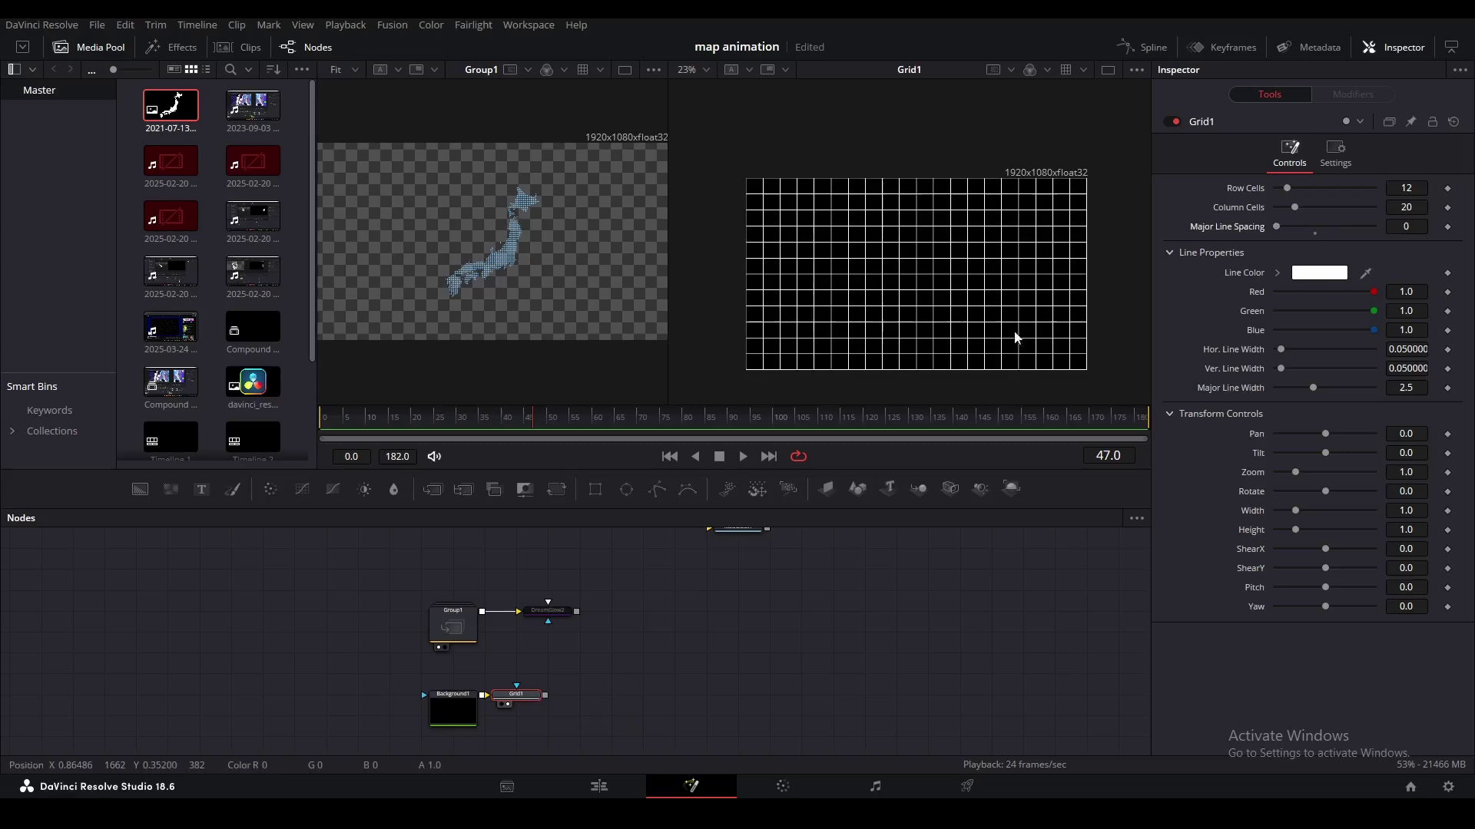
{"action": "left_click", "coordinate": [1409, 350]}
{"action": "type", "text": "0"}
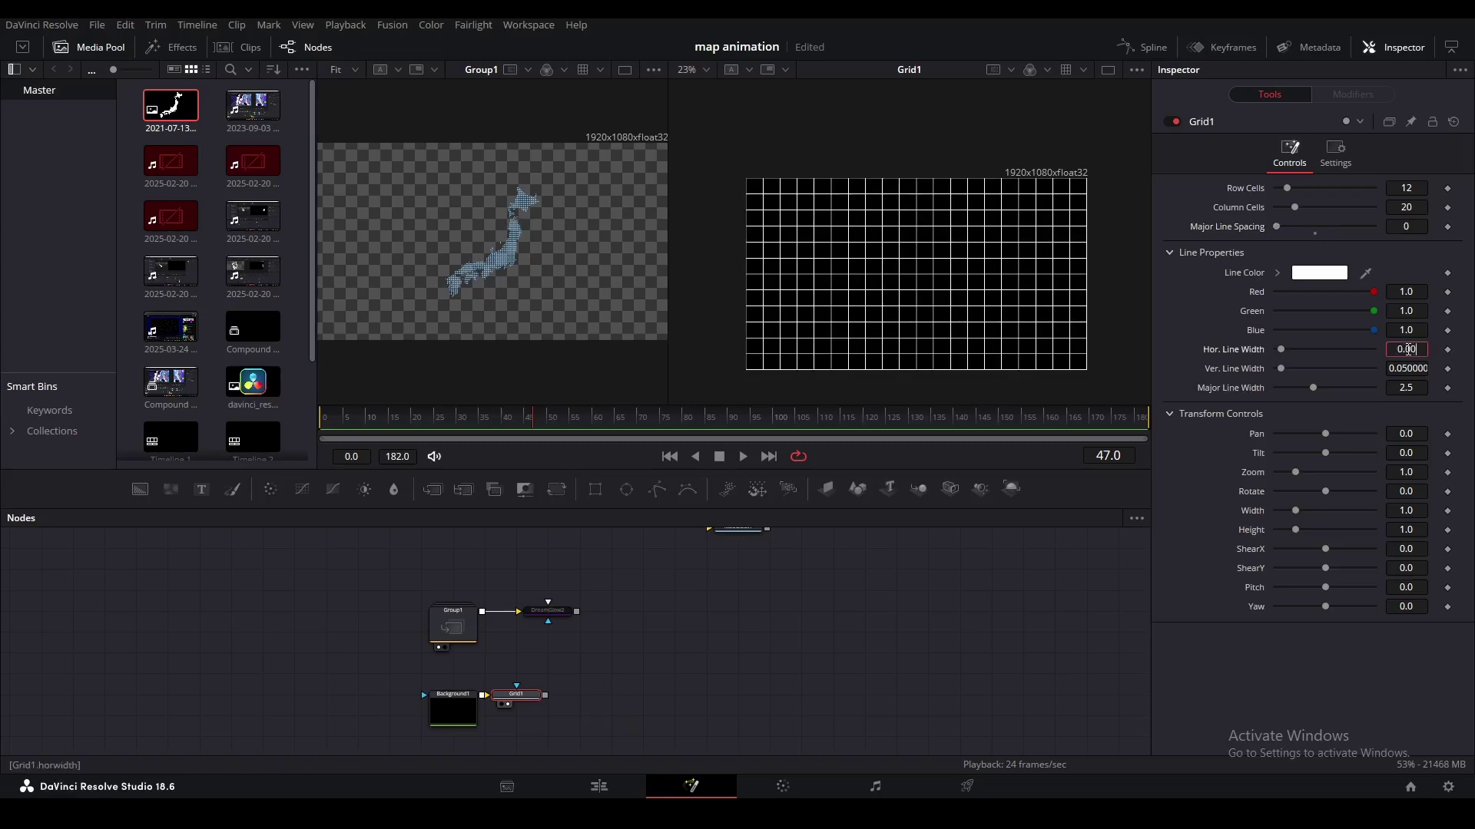
{"action": "key", "text": "Return"}
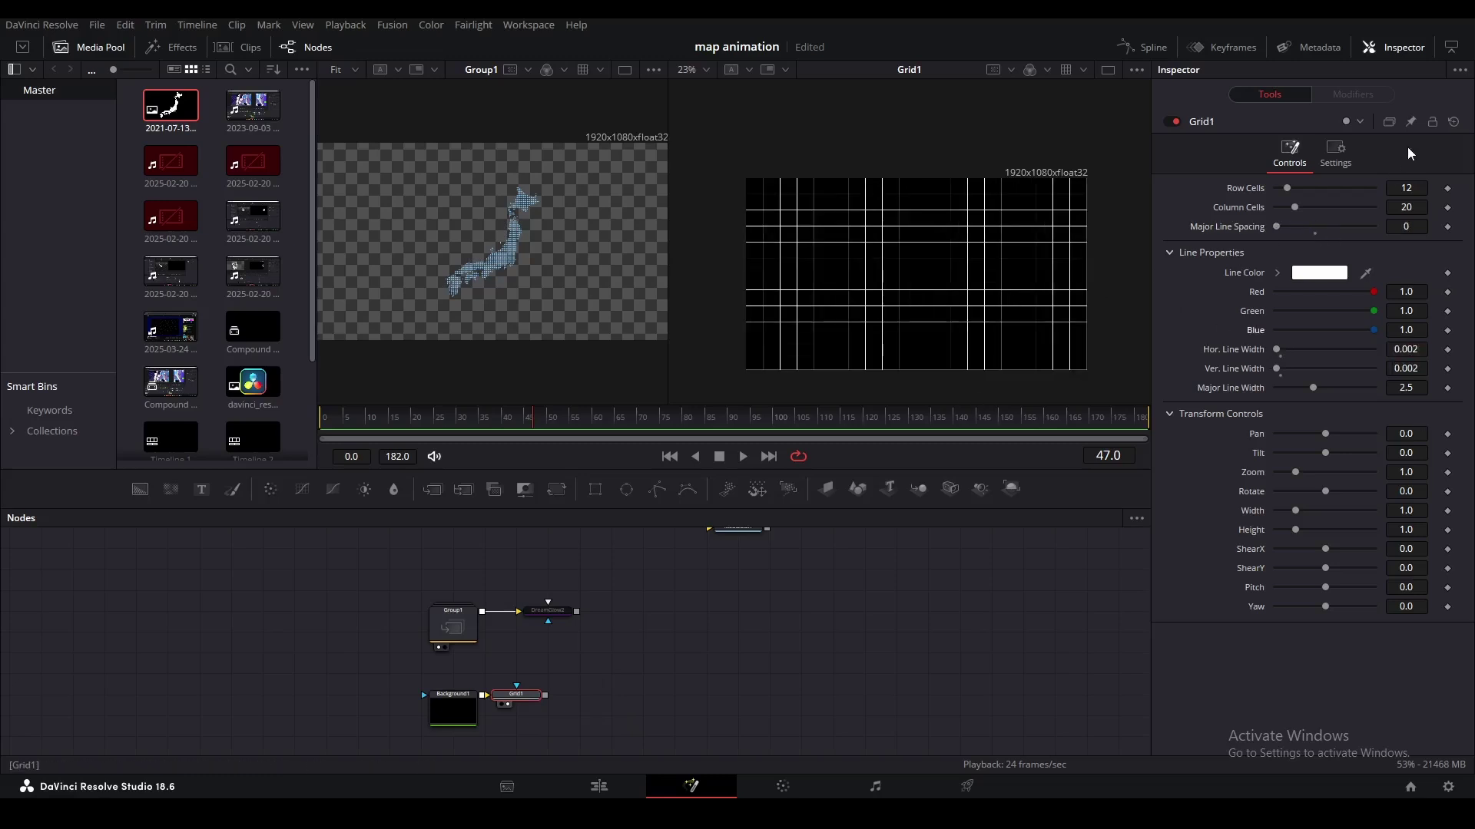
Set the grid to 17 row cells and 25 column cells.
{"action": "left_click", "coordinate": [1406, 188]}
{"action": "type", "text": "17"}
{"action": "left_click", "coordinate": [1416, 206]}
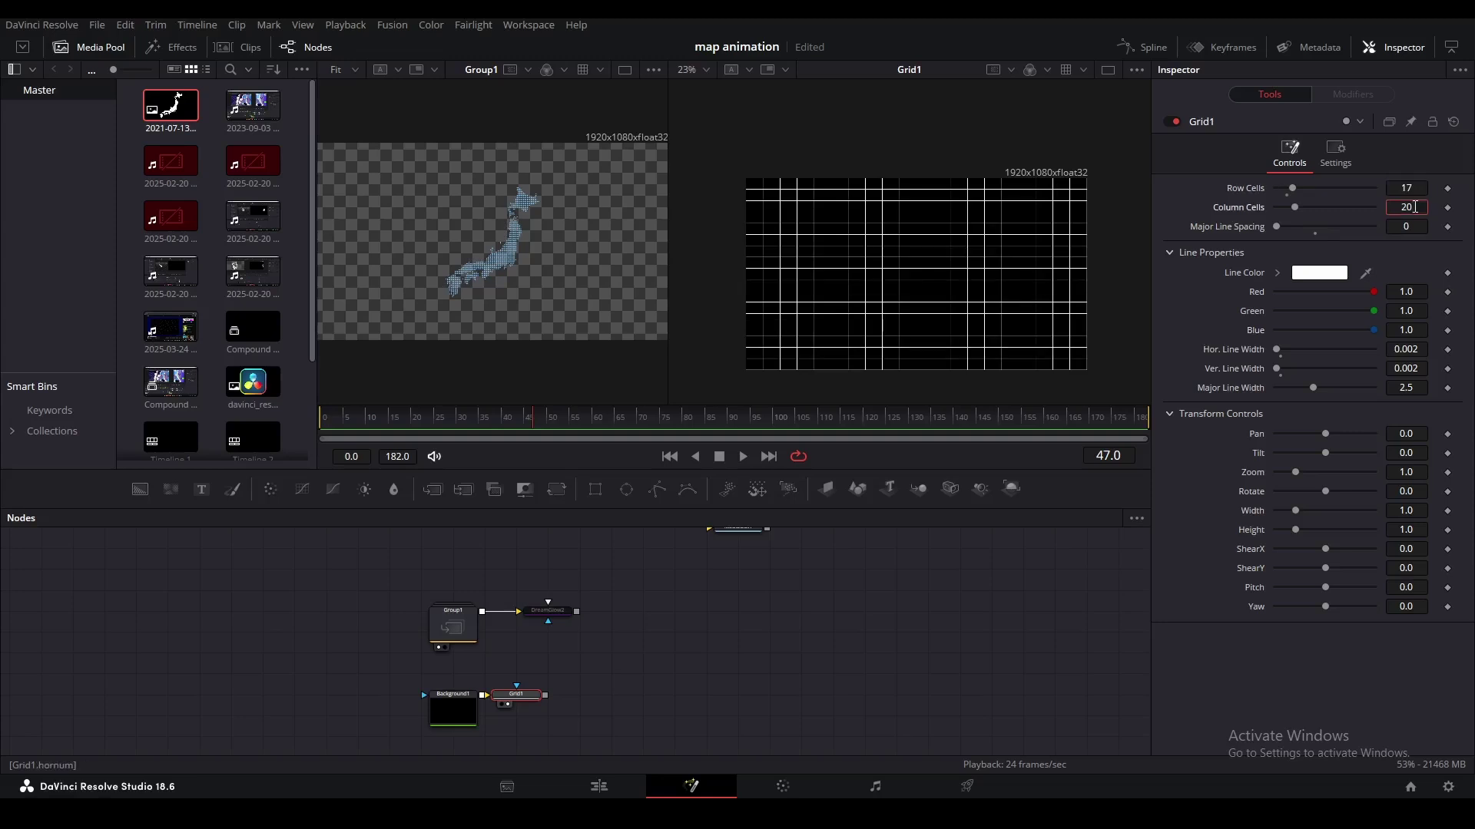
{"action": "type", "text": "25"}
{"action": "key", "text": "Return"}
{"action": "scroll", "coordinate": [974, 243], "scroll_direction": "up", "scroll_amount": 5}
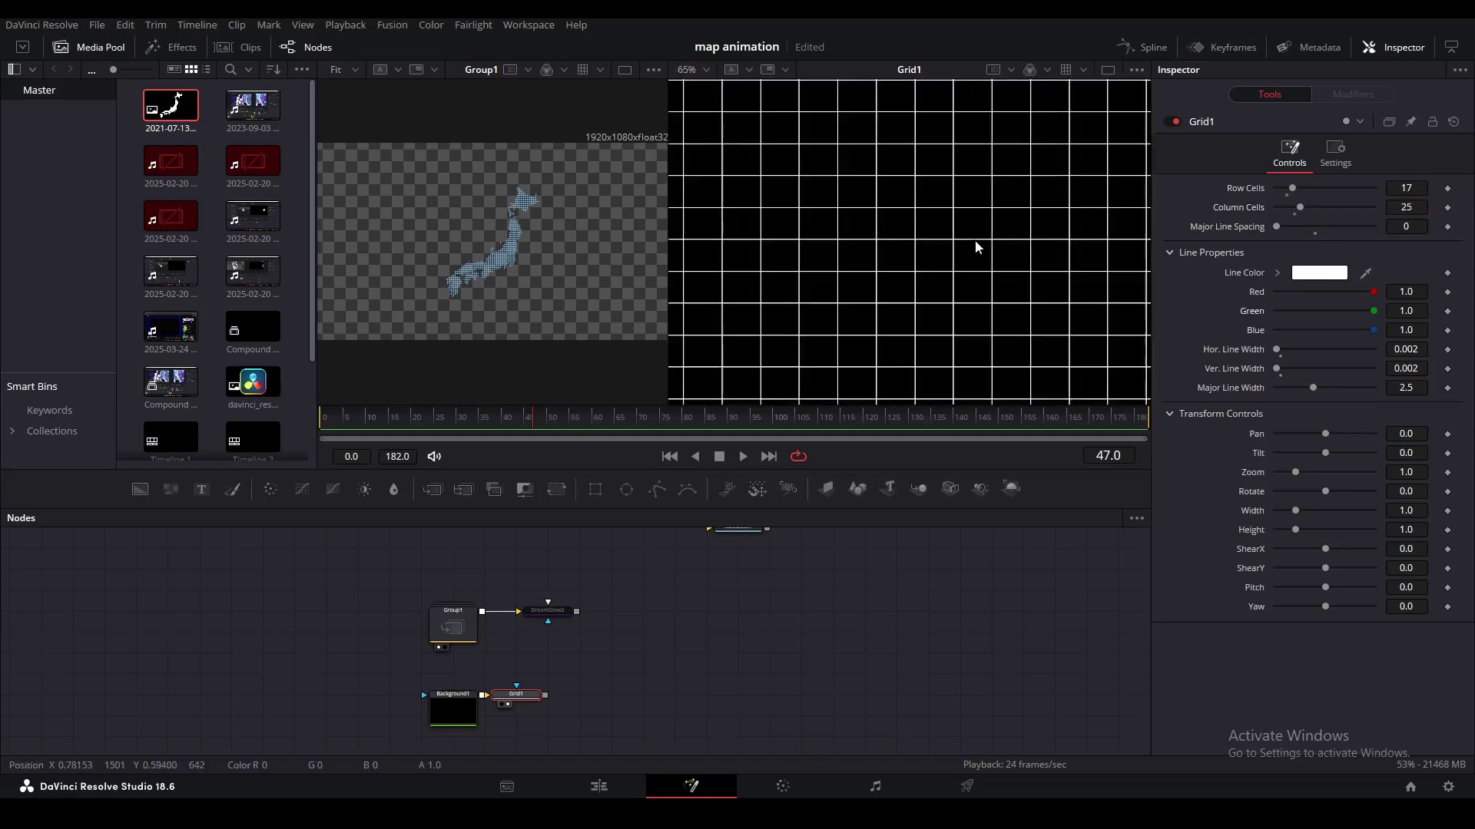
Change the grid's line colour to a very dark grey, about 0.067 in red, green and blue.
{"action": "left_click", "coordinate": [1317, 275]}
{"action": "left_click_drag", "start_coordinate": [768, 240], "coordinate": [416, 274]}
{"action": "left_click", "coordinate": [571, 319]}
{"action": "left_click_drag", "start_coordinate": [572, 324], "coordinate": [576, 447]}
{"action": "left_click", "coordinate": [543, 576]}
Lighten the grid's background colour to near-black, about 0.0157 in red, green and blue.
{"action": "left_click", "coordinate": [448, 698]}
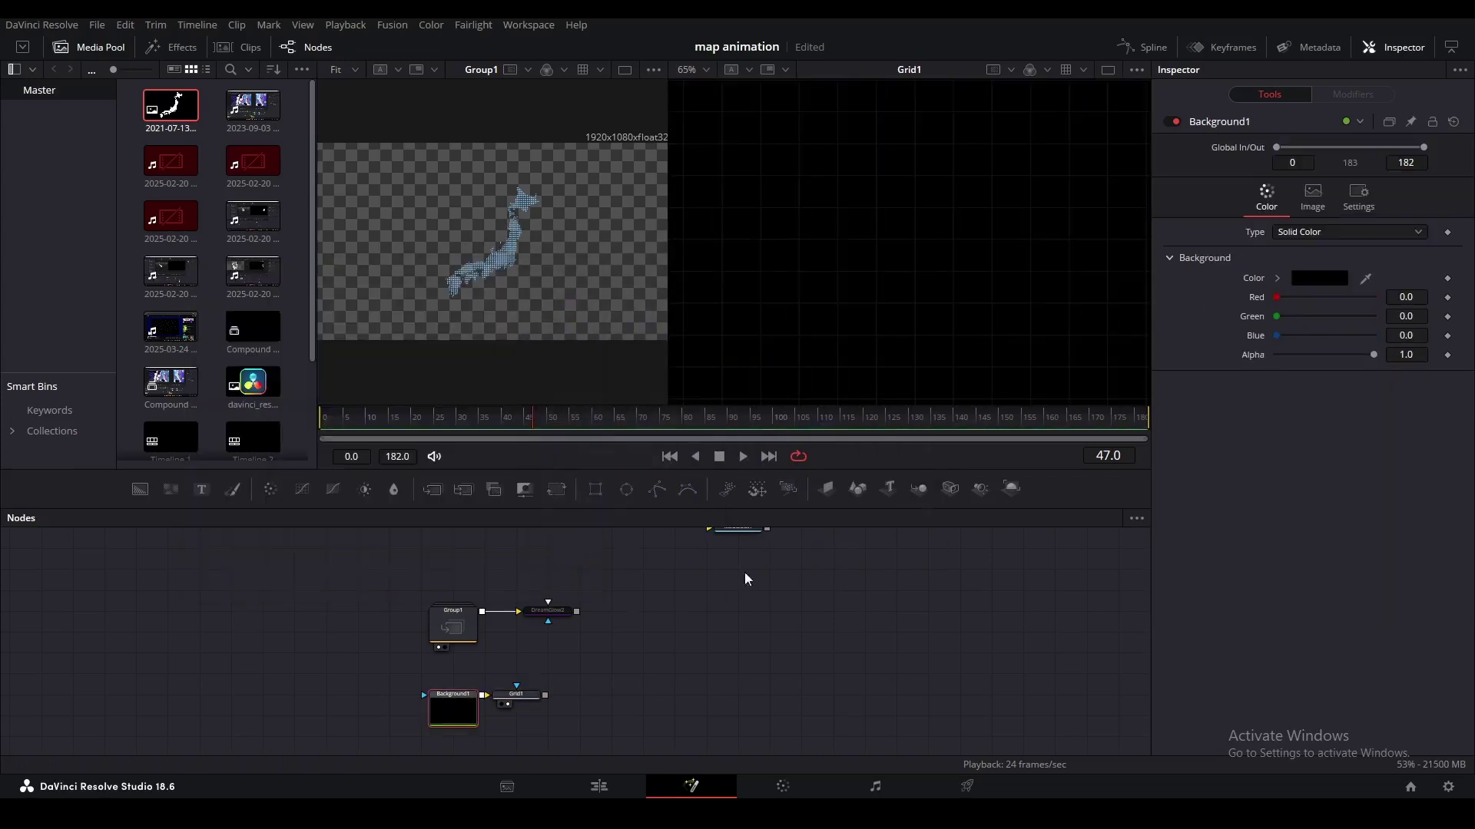
{"action": "left_click", "coordinate": [1327, 275]}
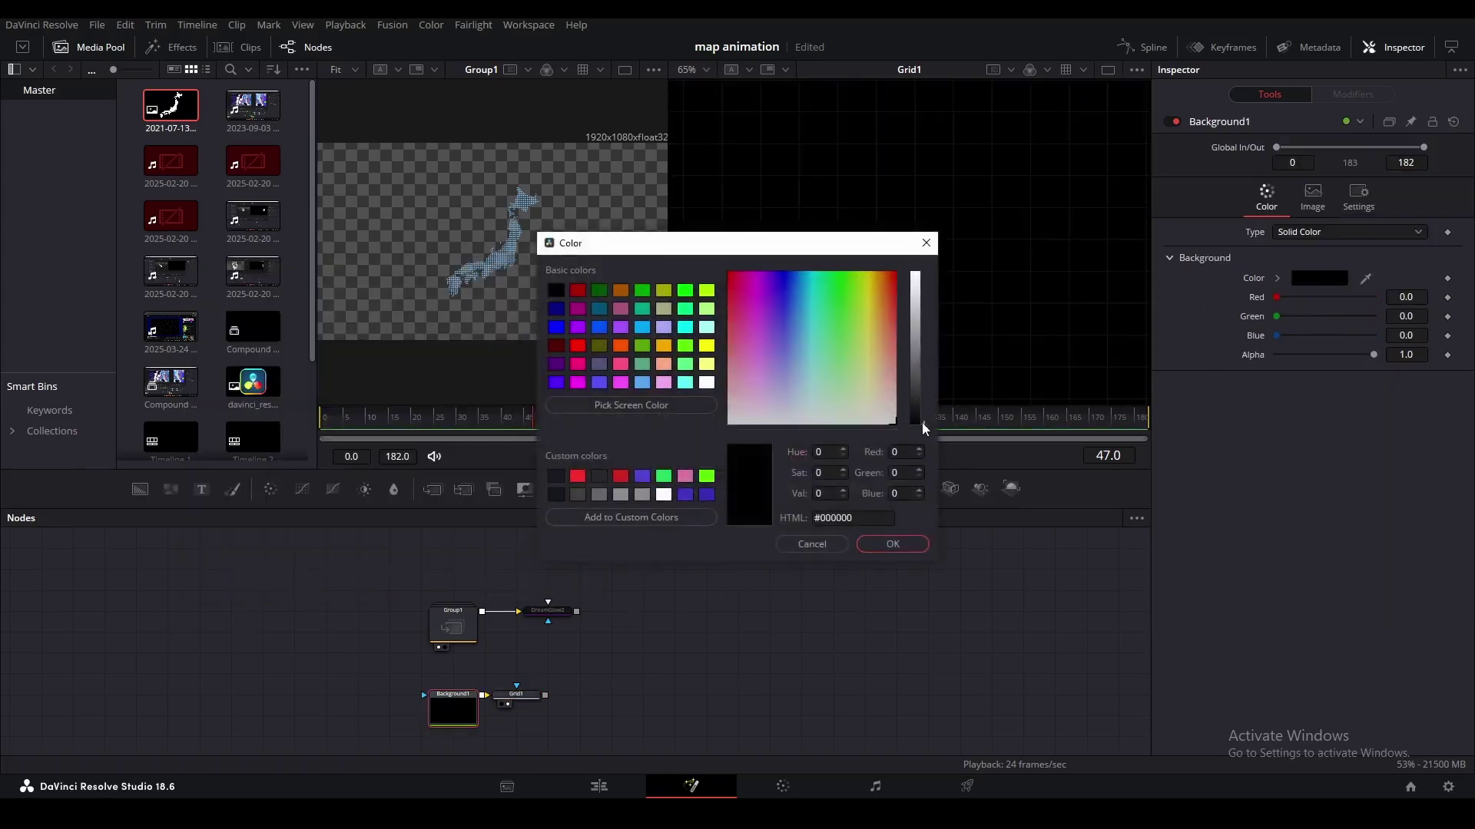
{"action": "left_click", "coordinate": [922, 421]}
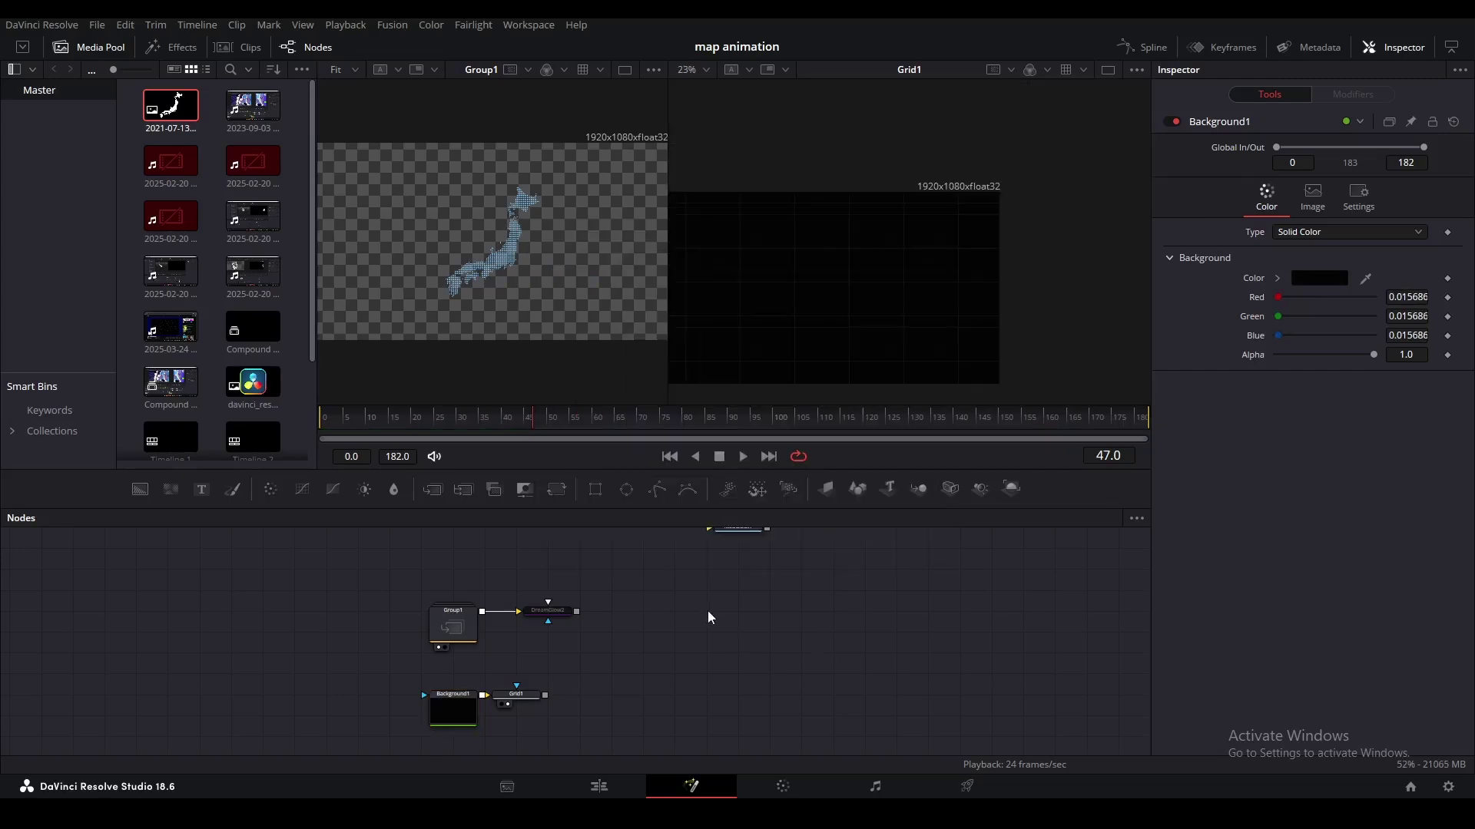
Add Image Plane 3D nodes after DreamGlow2 and the Grid node, and combine both planes in a Merge3D node.
{"action": "left_click", "coordinate": [522, 696]}
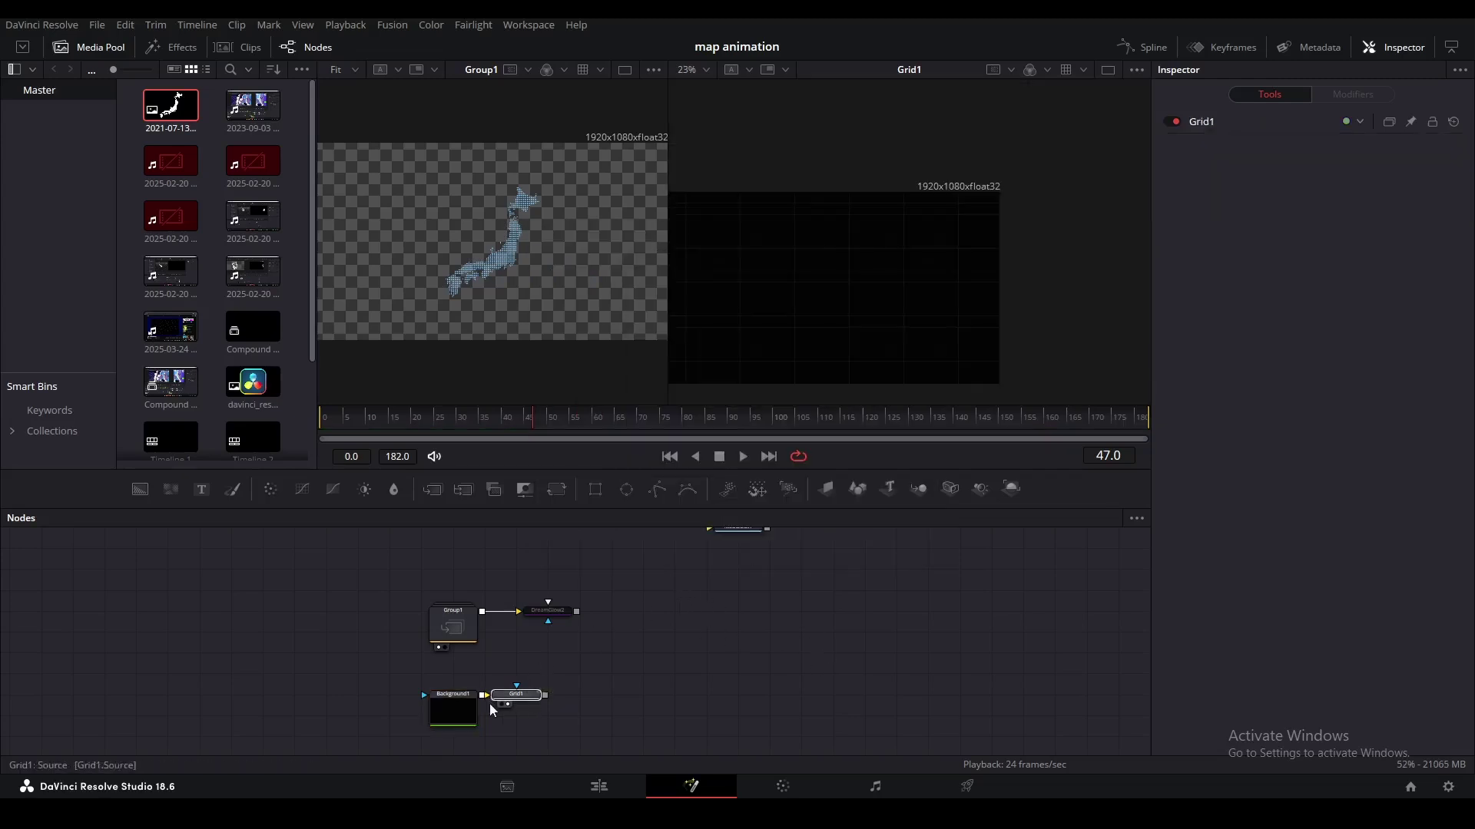
{"action": "left_click_drag", "start_coordinate": [536, 703], "coordinate": [566, 703]}
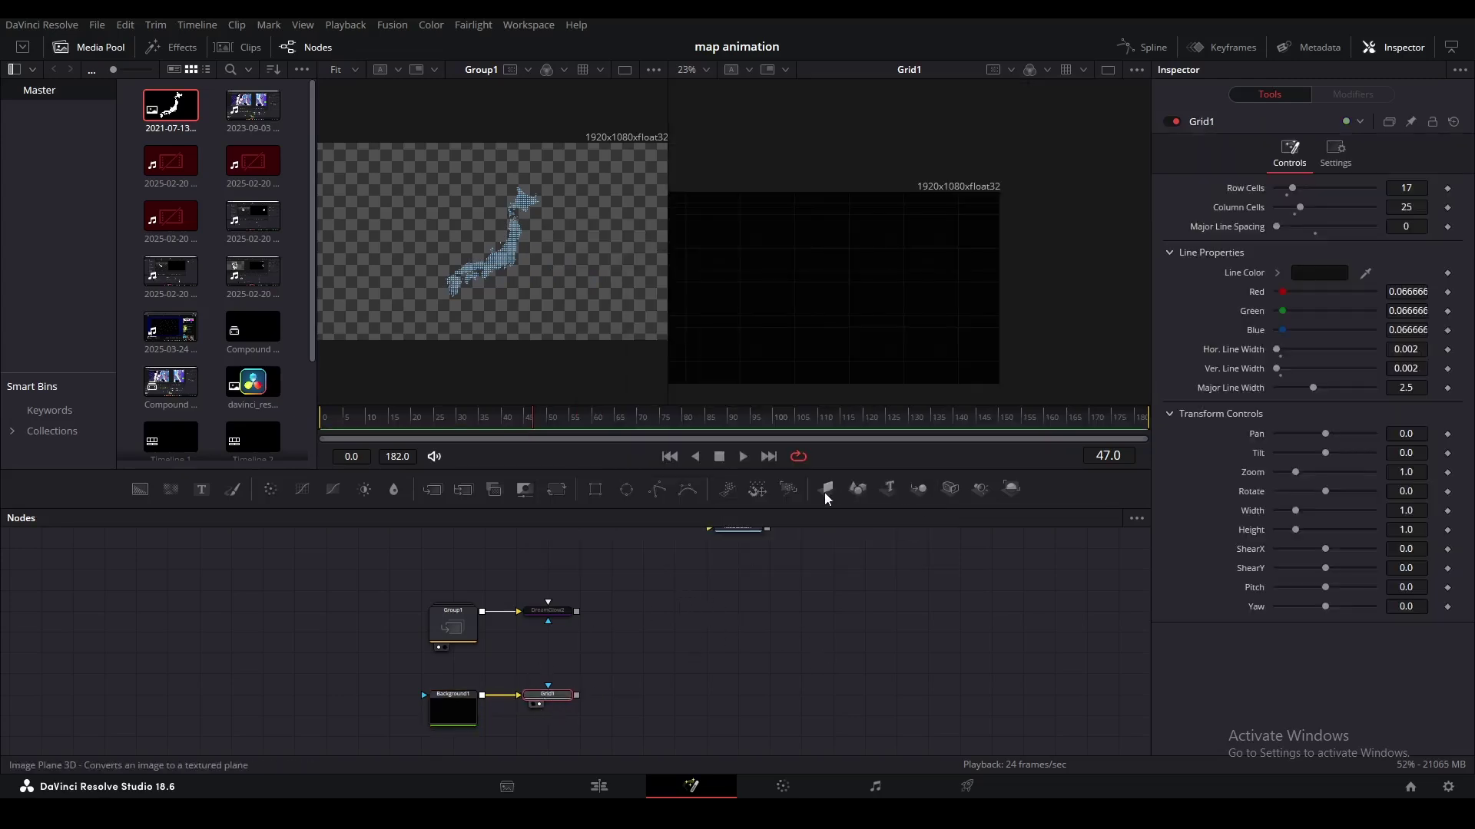
{"action": "left_click_drag", "start_coordinate": [823, 491], "coordinate": [637, 624]}
{"action": "left_click_drag", "start_coordinate": [548, 695], "coordinate": [580, 695]}
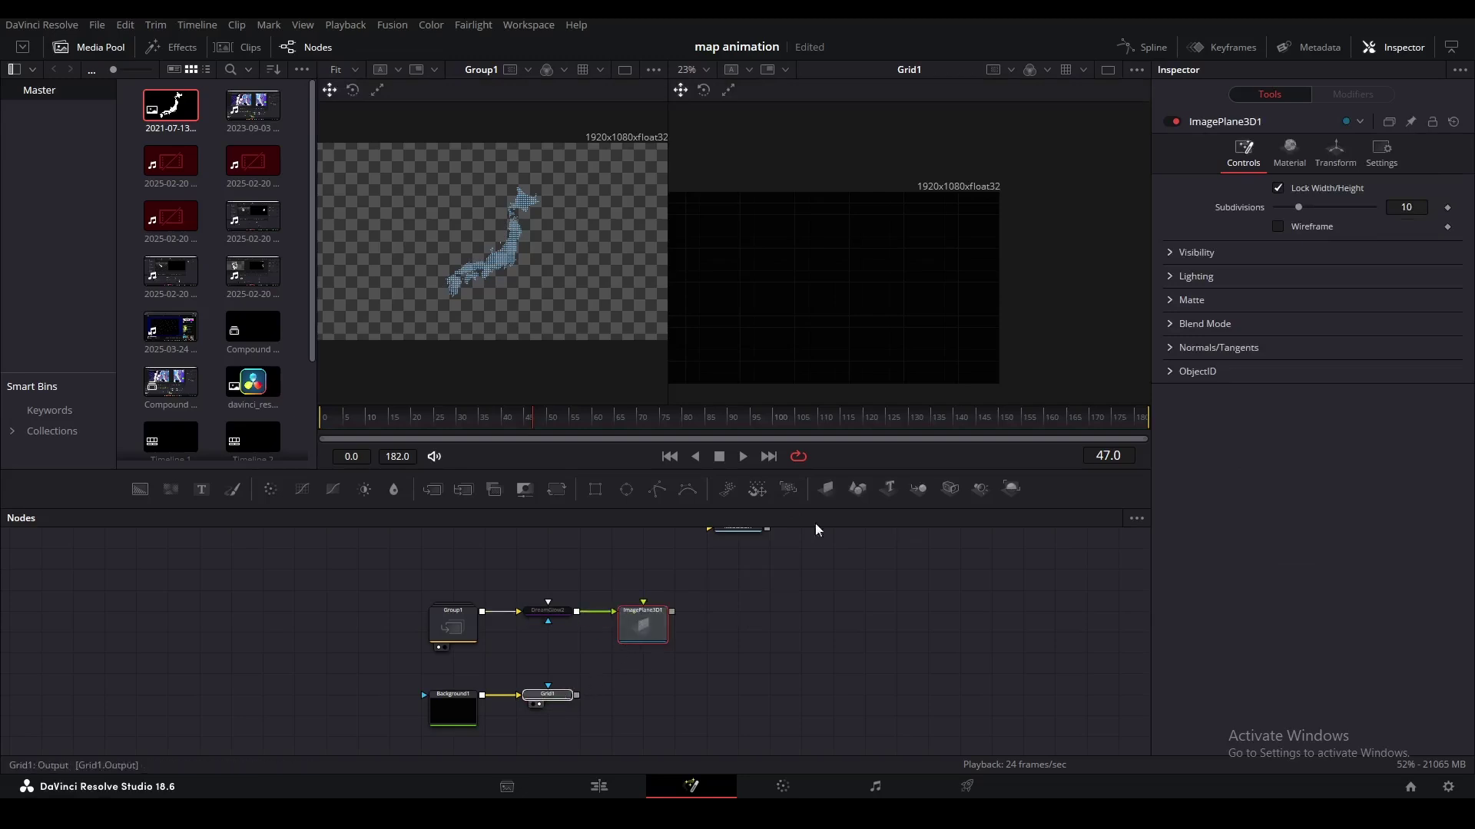
{"action": "left_click", "coordinate": [832, 492]}
{"action": "left_click_drag", "start_coordinate": [672, 611], "coordinate": [860, 653]}
Add a Renderer3D after the Merge3D, connect a Camera3D to the merge and view the 3D scene in the first viewer.
{"action": "left_click", "coordinate": [1010, 490]}
{"action": "left_click_drag", "start_coordinate": [950, 489], "coordinate": [722, 583]}
{"action": "left_click_drag", "start_coordinate": [725, 659], "coordinate": [491, 258]}
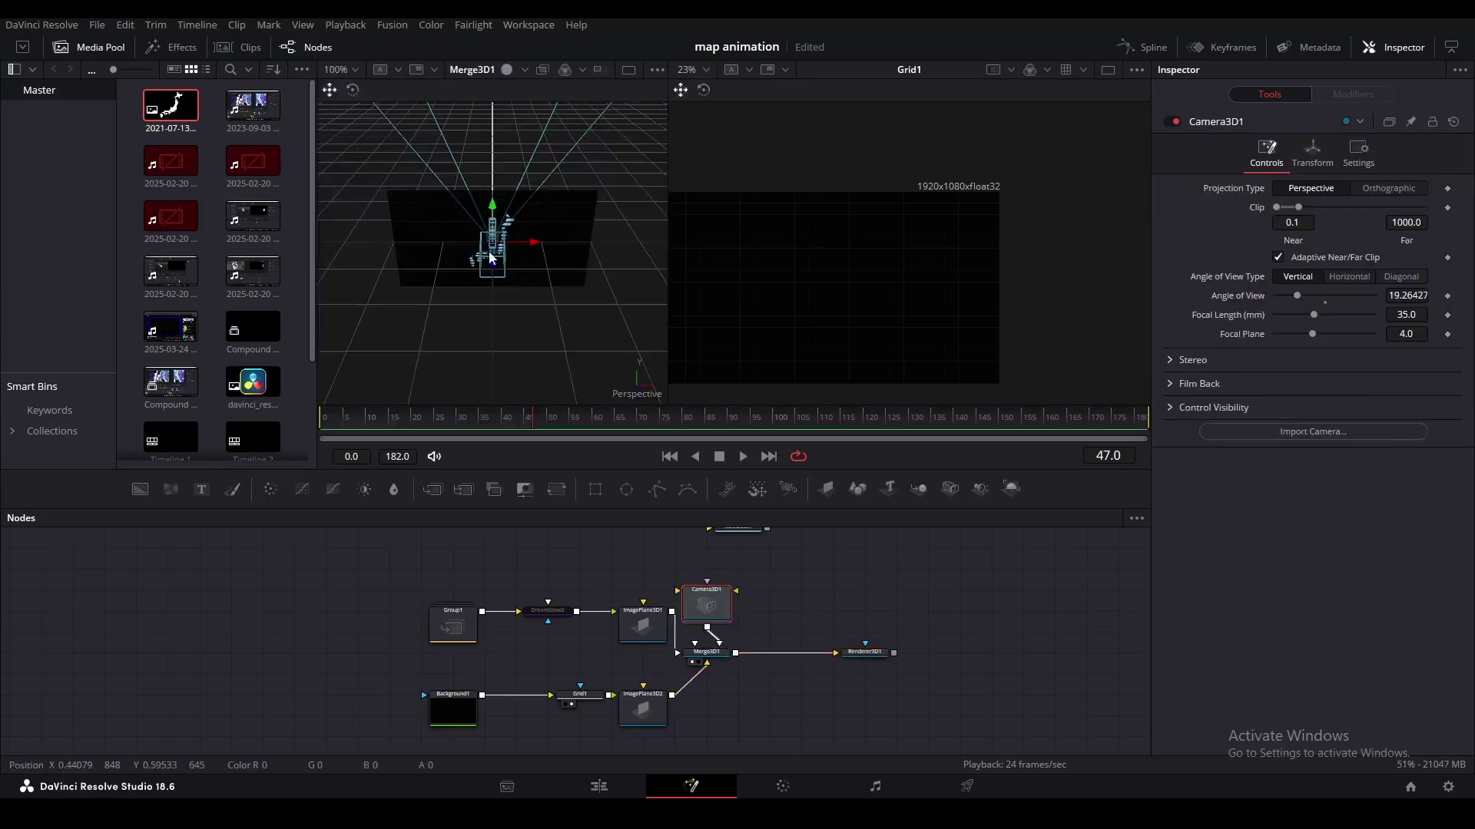
Show the Renderer3D output in the second viewer and set the grid image plane's scale to 8.
{"action": "left_click", "coordinate": [454, 294]}
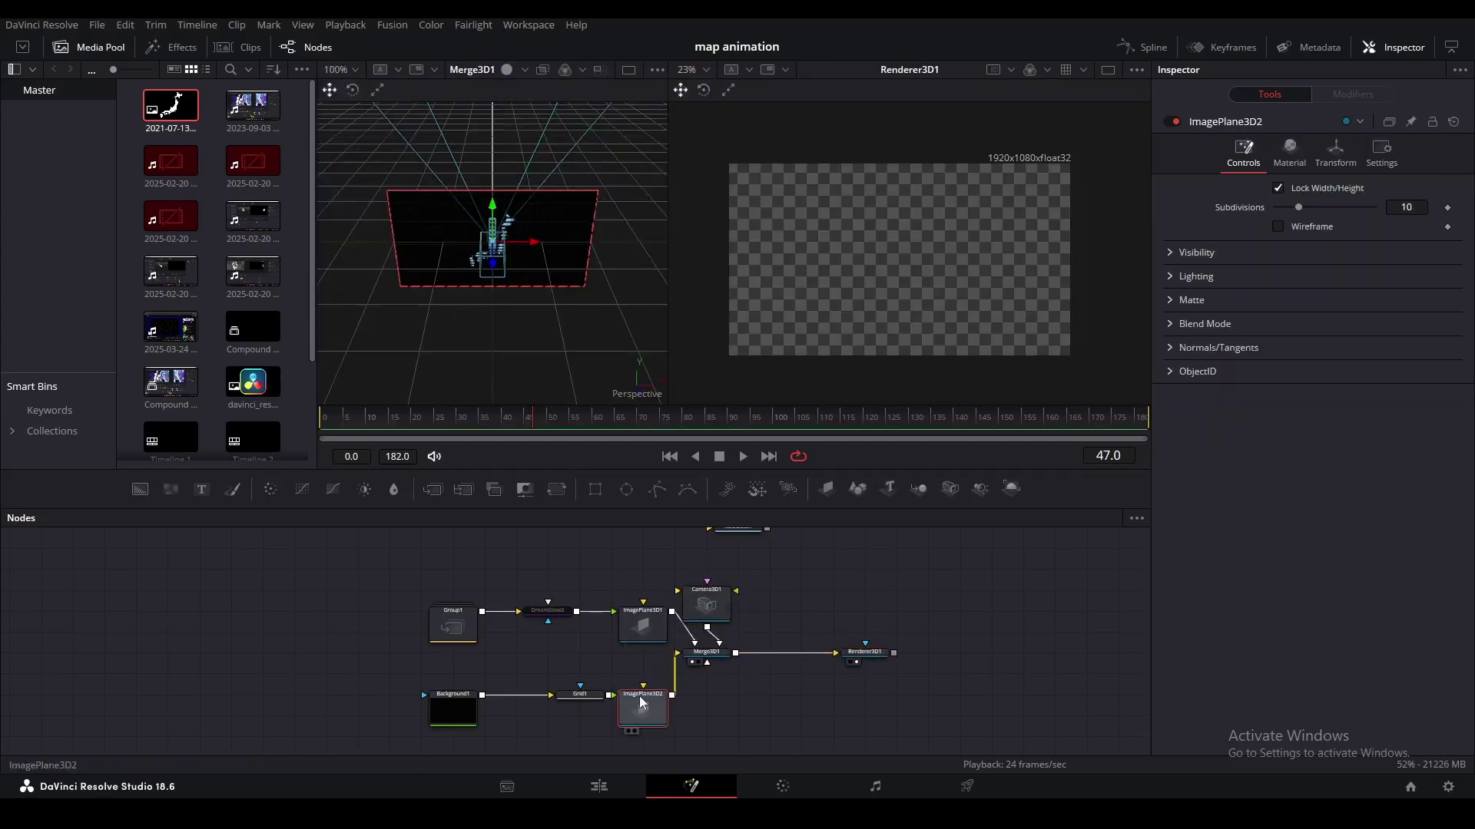
{"action": "left_click", "coordinate": [1340, 163]}
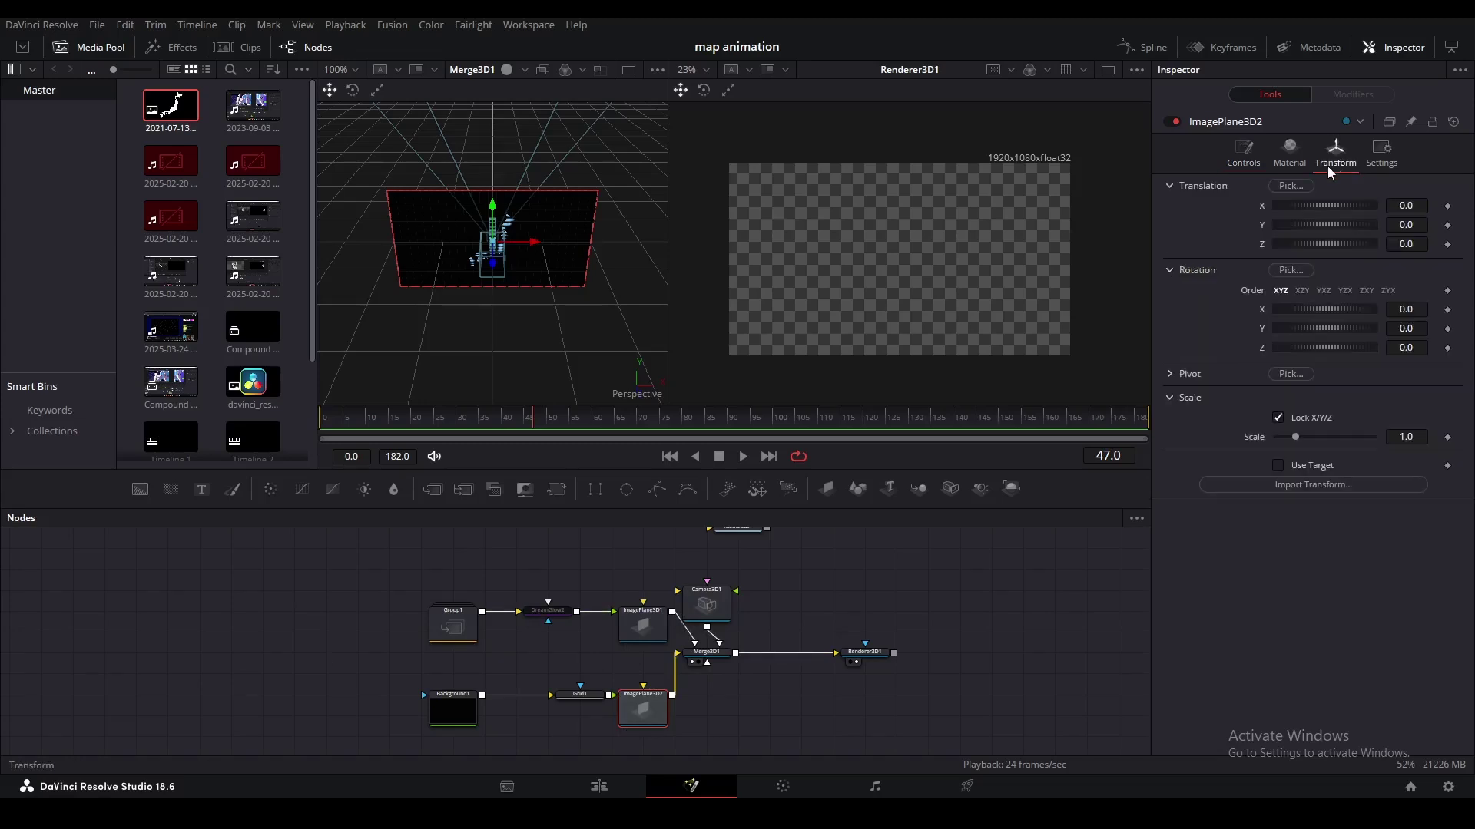
{"action": "left_click", "coordinate": [1413, 437]}
{"action": "type", "text": "8"}
{"action": "key", "text": "Return"}
{"action": "scroll", "coordinate": [485, 277], "scroll_direction": "down", "scroll_amount": 2}
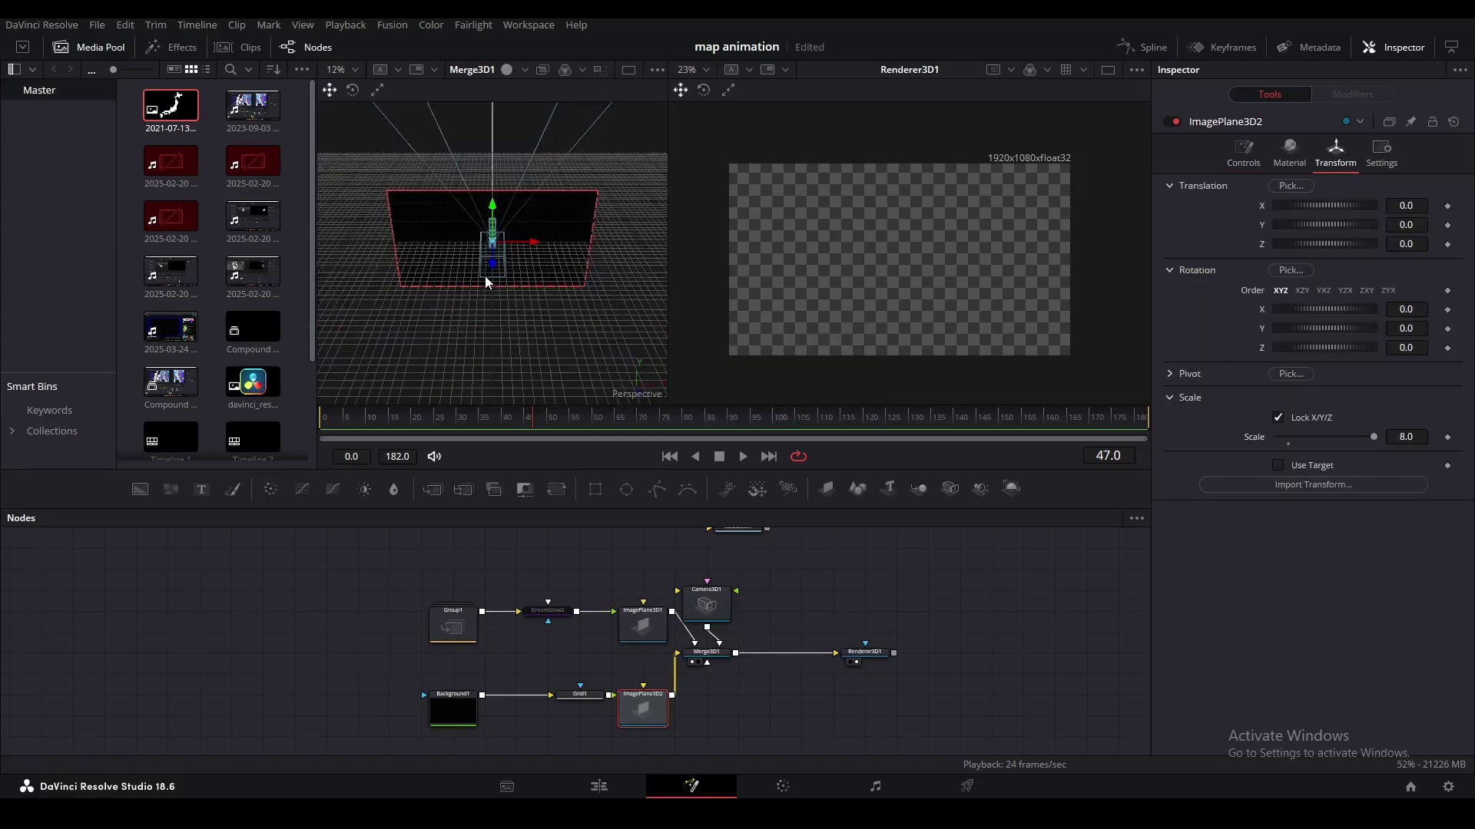
Push the grid image plane back behind the map to a Z translation of about -6.4.
{"action": "left_click_drag", "start_coordinate": [486, 276], "coordinate": [613, 247]}
{"action": "scroll", "coordinate": [517, 260], "scroll_direction": "up", "scroll_amount": 1}
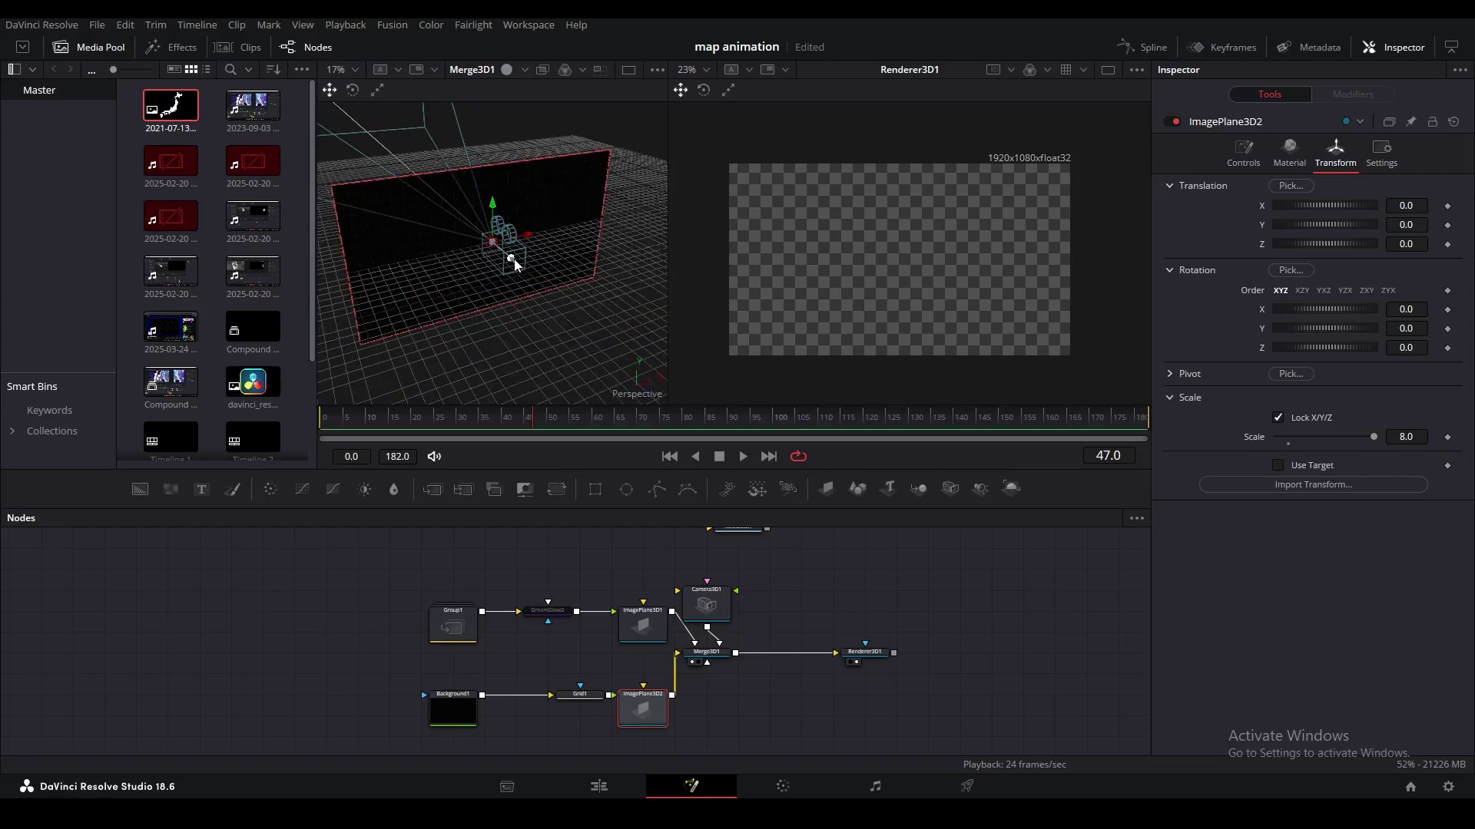
{"action": "left_click_drag", "start_coordinate": [514, 264], "coordinate": [457, 182]}
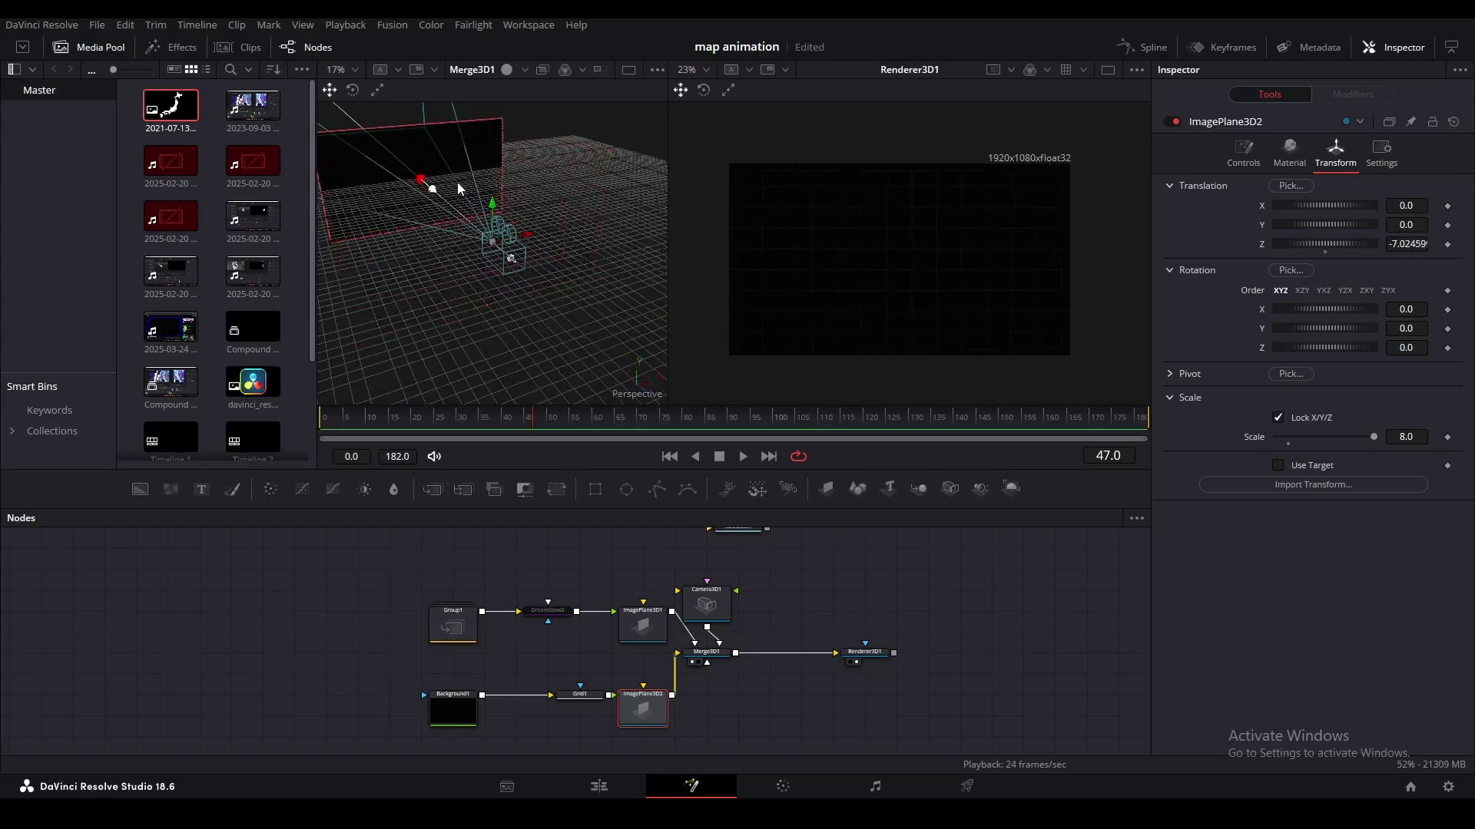
{"action": "left_click_drag", "start_coordinate": [572, 267], "coordinate": [637, 272]}
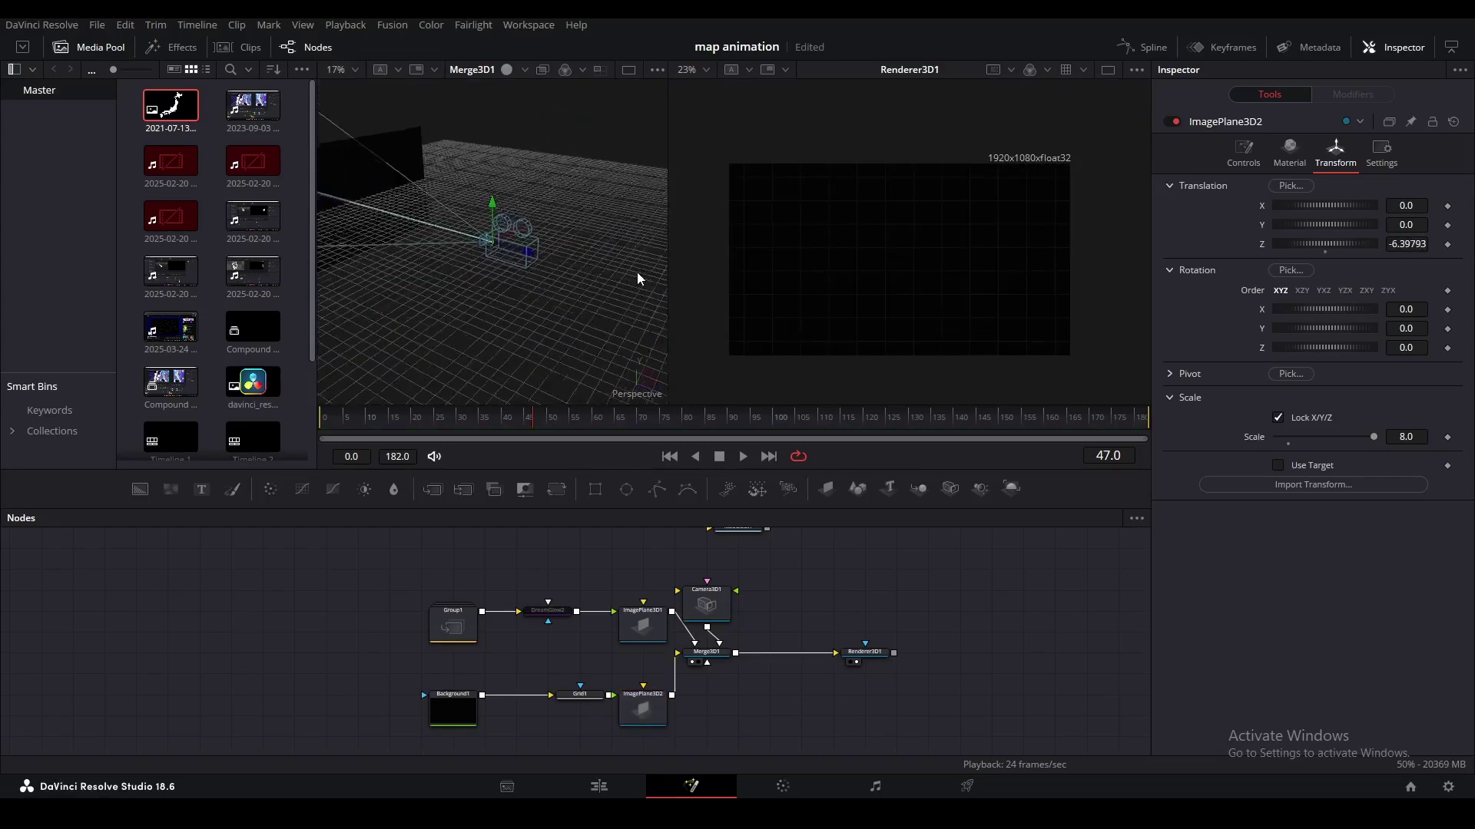
Move Camera3D1 back along the Z axis so the whole Japan map fits in the rendered frame.
{"action": "left_click_drag", "start_coordinate": [499, 254], "coordinate": [547, 278]}
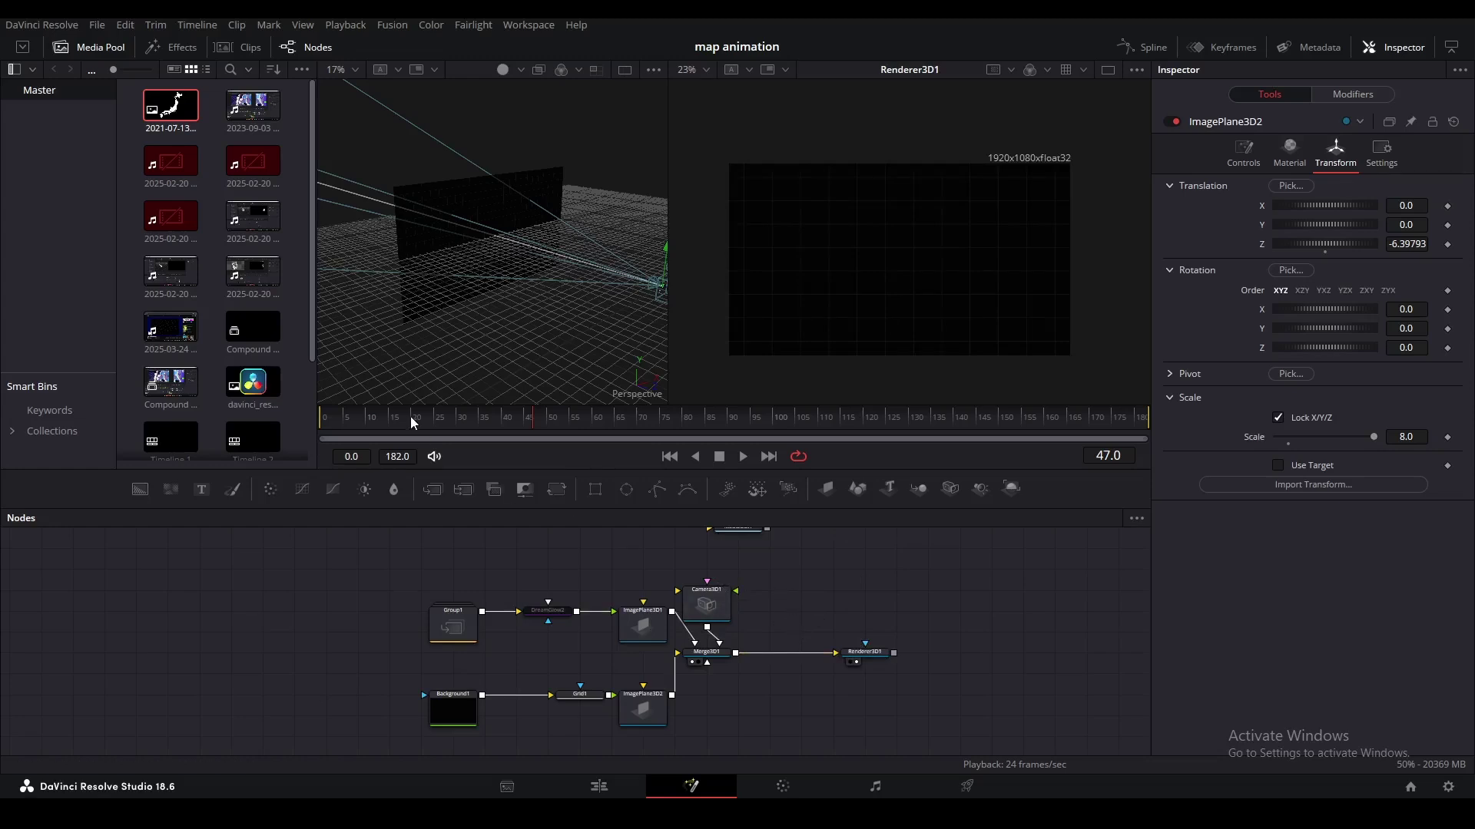
{"action": "left_click_drag", "start_coordinate": [600, 352], "coordinate": [542, 307]}
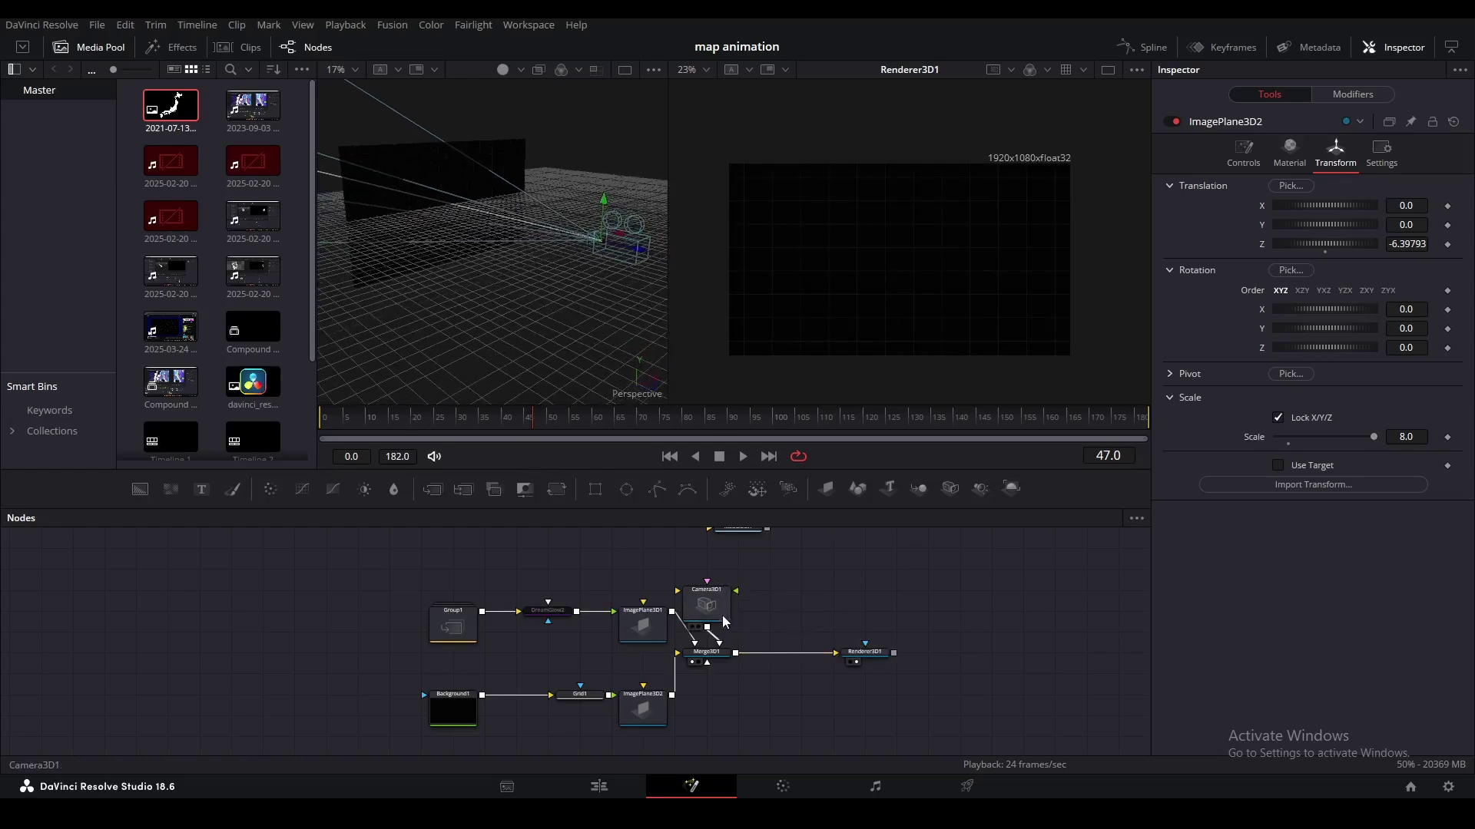
{"action": "left_click", "coordinate": [713, 609]}
{"action": "left_click_drag", "start_coordinate": [628, 250], "coordinate": [666, 270]}
Keyframe the camera's Z translation at about 1.1 on frame 47, and at a position further forward on frame 0.
{"action": "left_click", "coordinate": [1313, 154]}
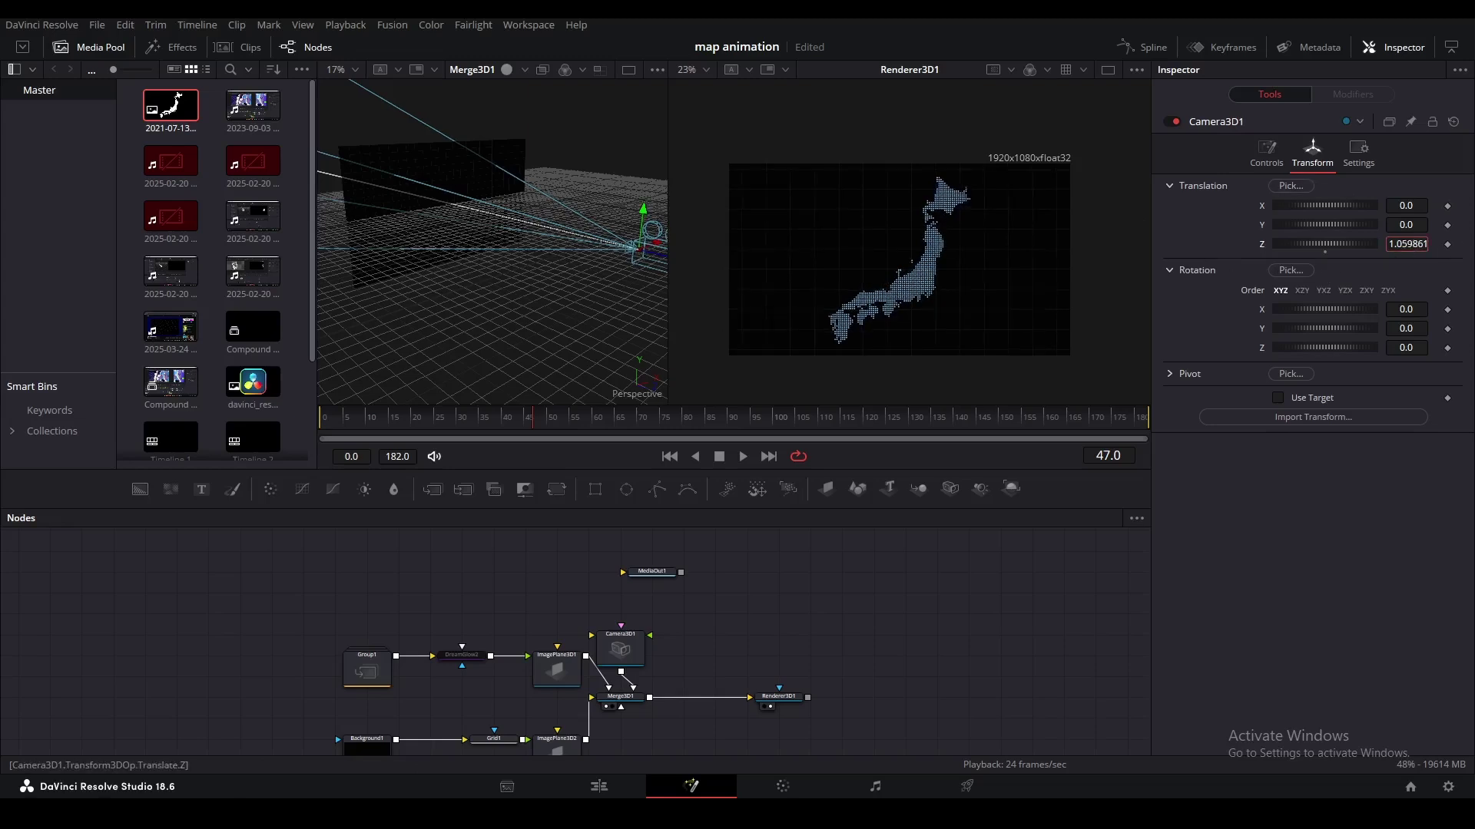
{"action": "left_click", "coordinate": [1447, 244]}
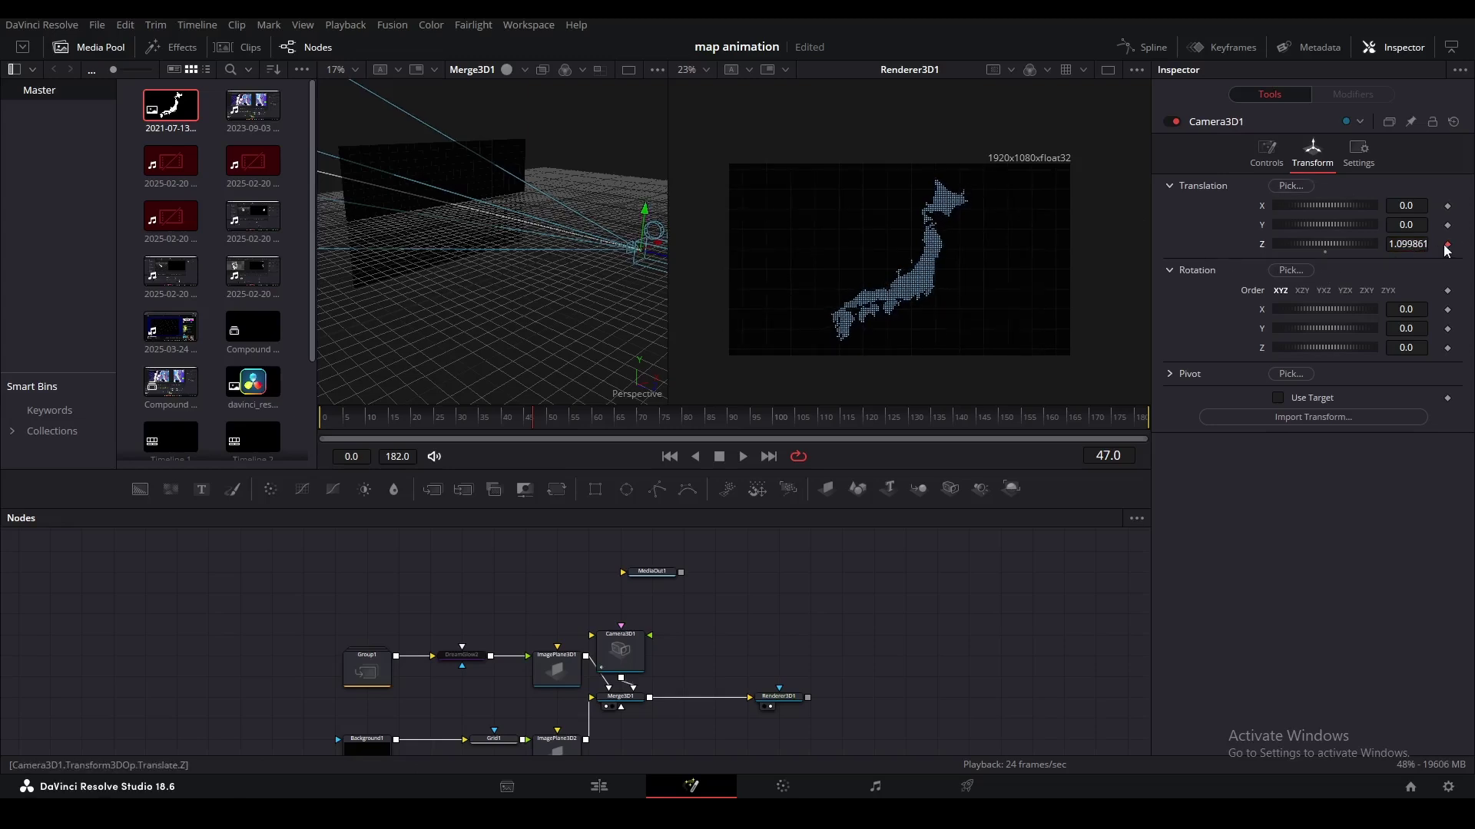
{"action": "left_click_drag", "start_coordinate": [355, 428], "coordinate": [323, 428]}
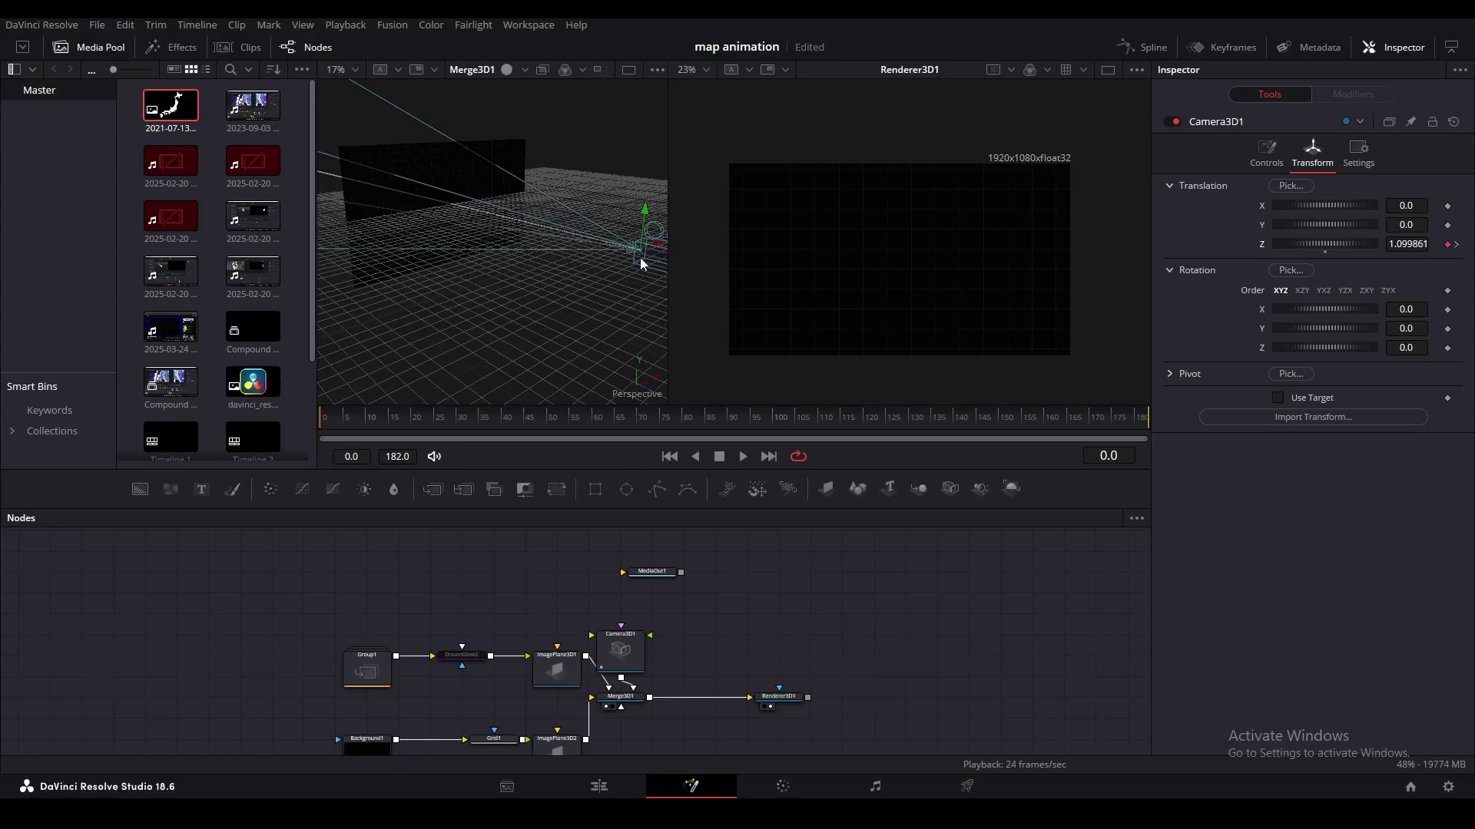
{"action": "left_click_drag", "start_coordinate": [604, 283], "coordinate": [570, 300]}
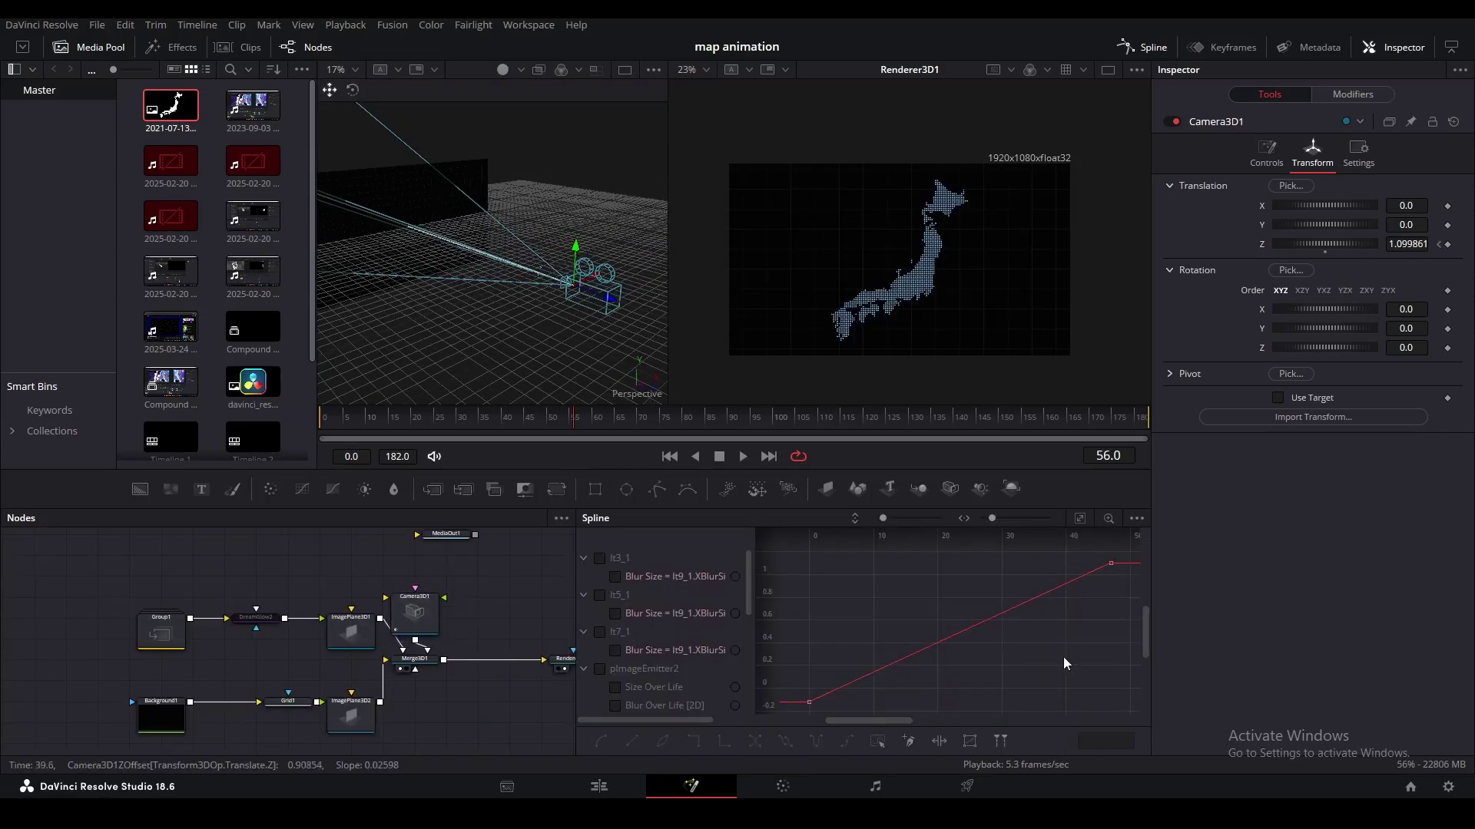
Smooth the camera's Z keyframes in the spline editor, lengthen both curve handles for strong easing and play back the move.
{"action": "key", "text": "ctrl+a"}
{"action": "key", "text": "s"}
{"action": "left_click_drag", "start_coordinate": [1010, 563], "coordinate": [842, 568]}
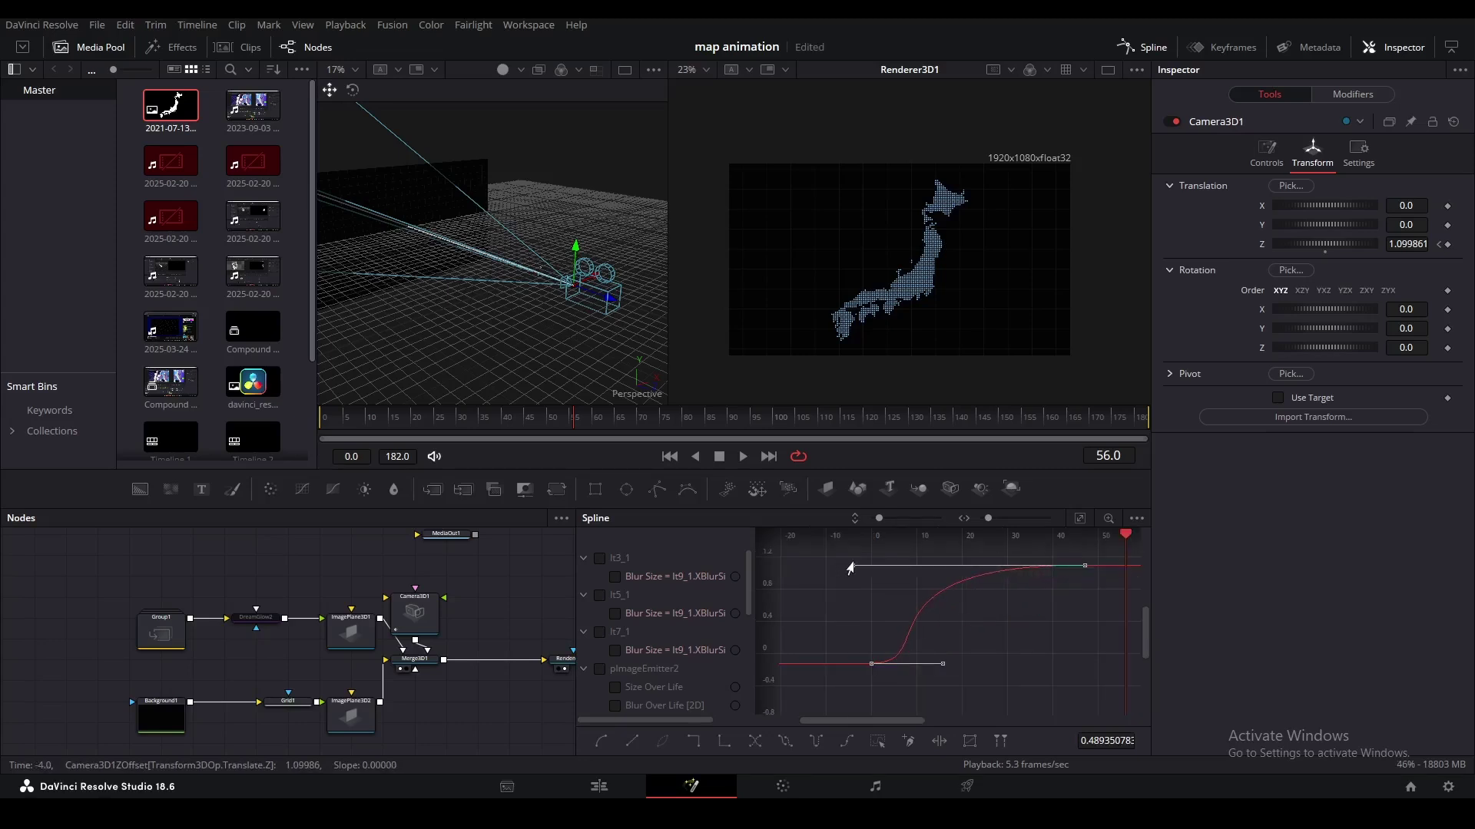
{"action": "left_click_drag", "start_coordinate": [942, 664], "coordinate": [986, 659]}
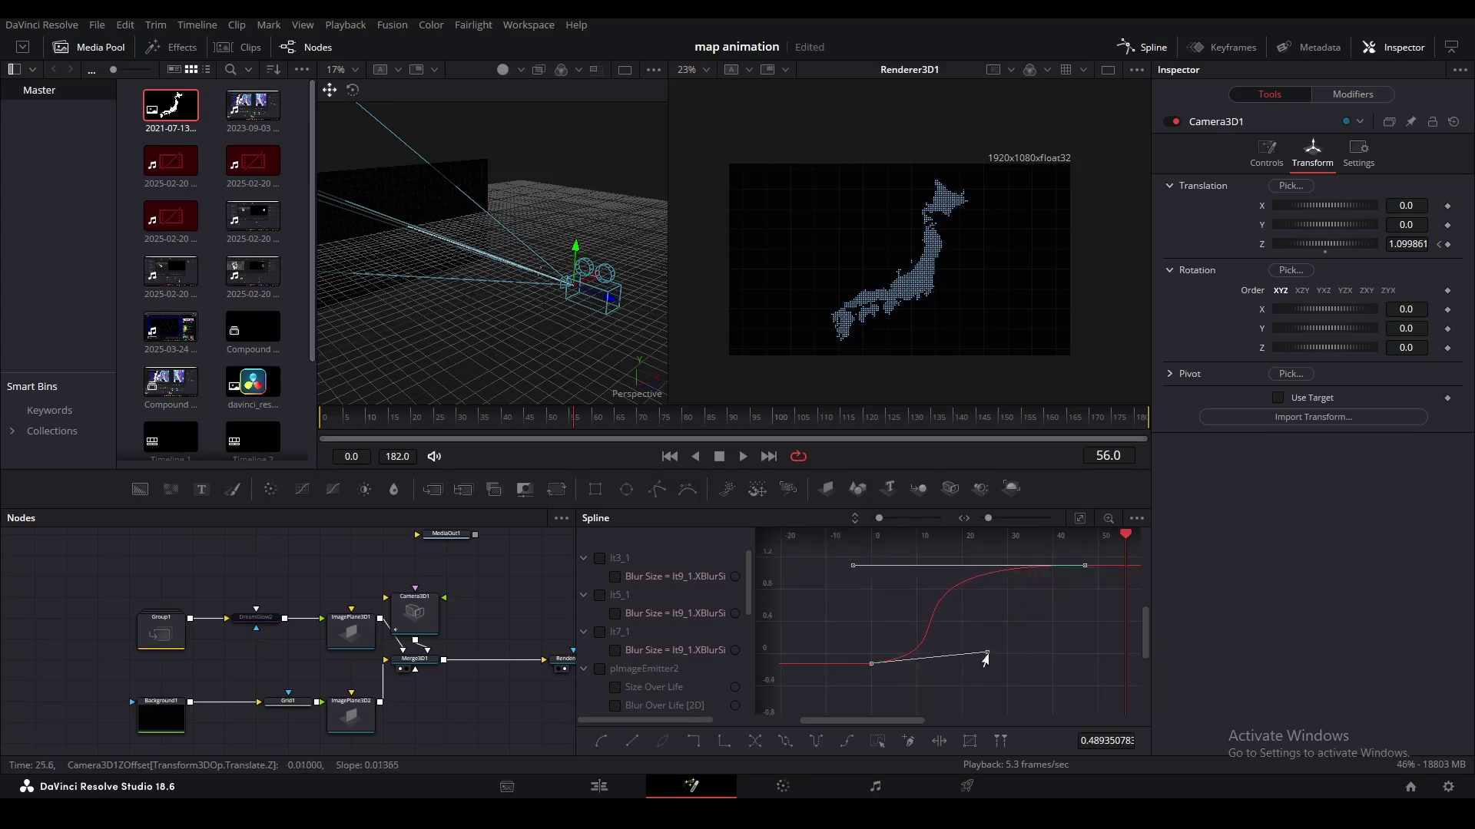
{"action": "key", "text": "space"}
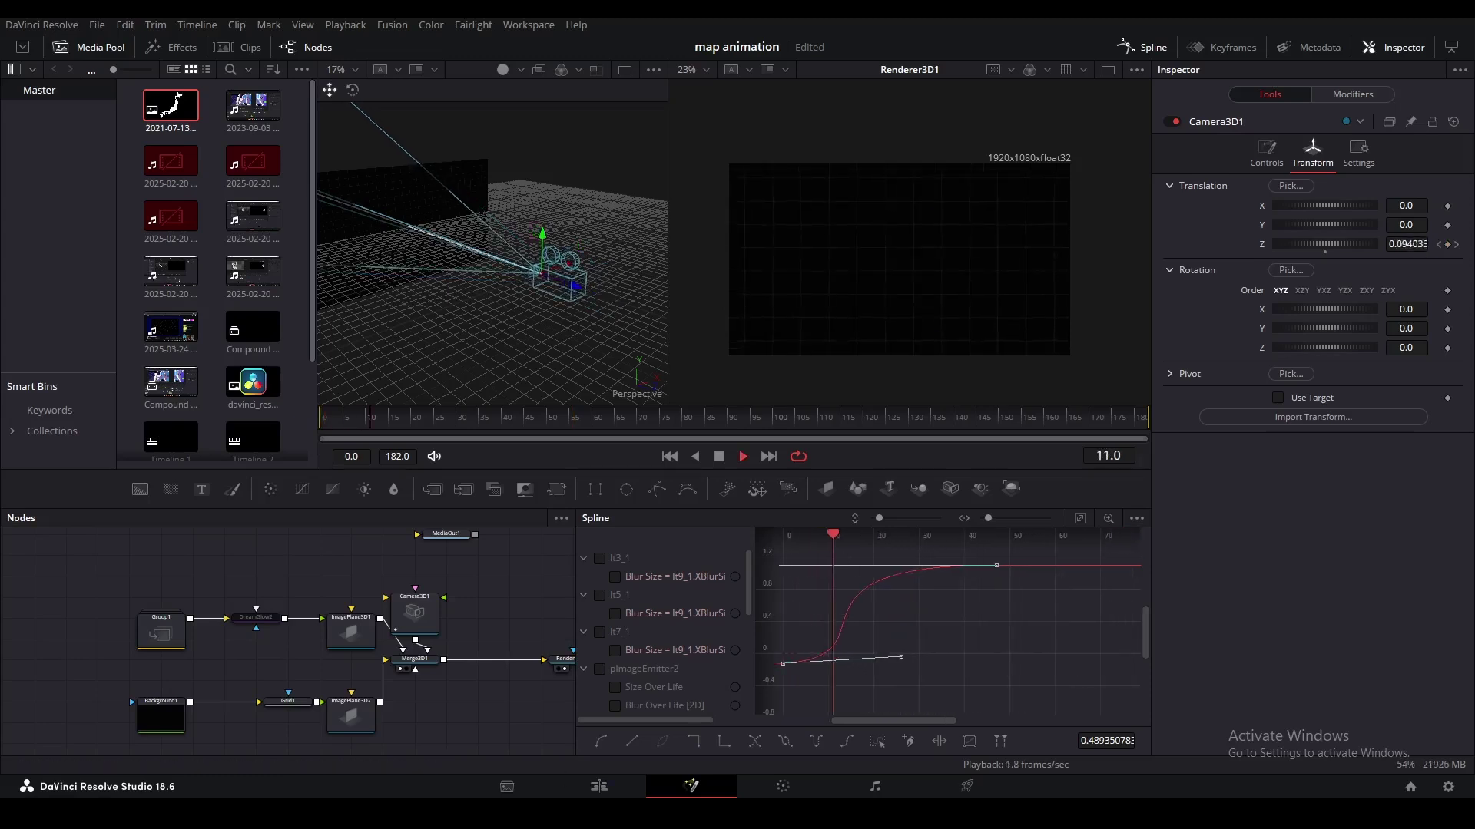
{"action": "key", "text": "space"}
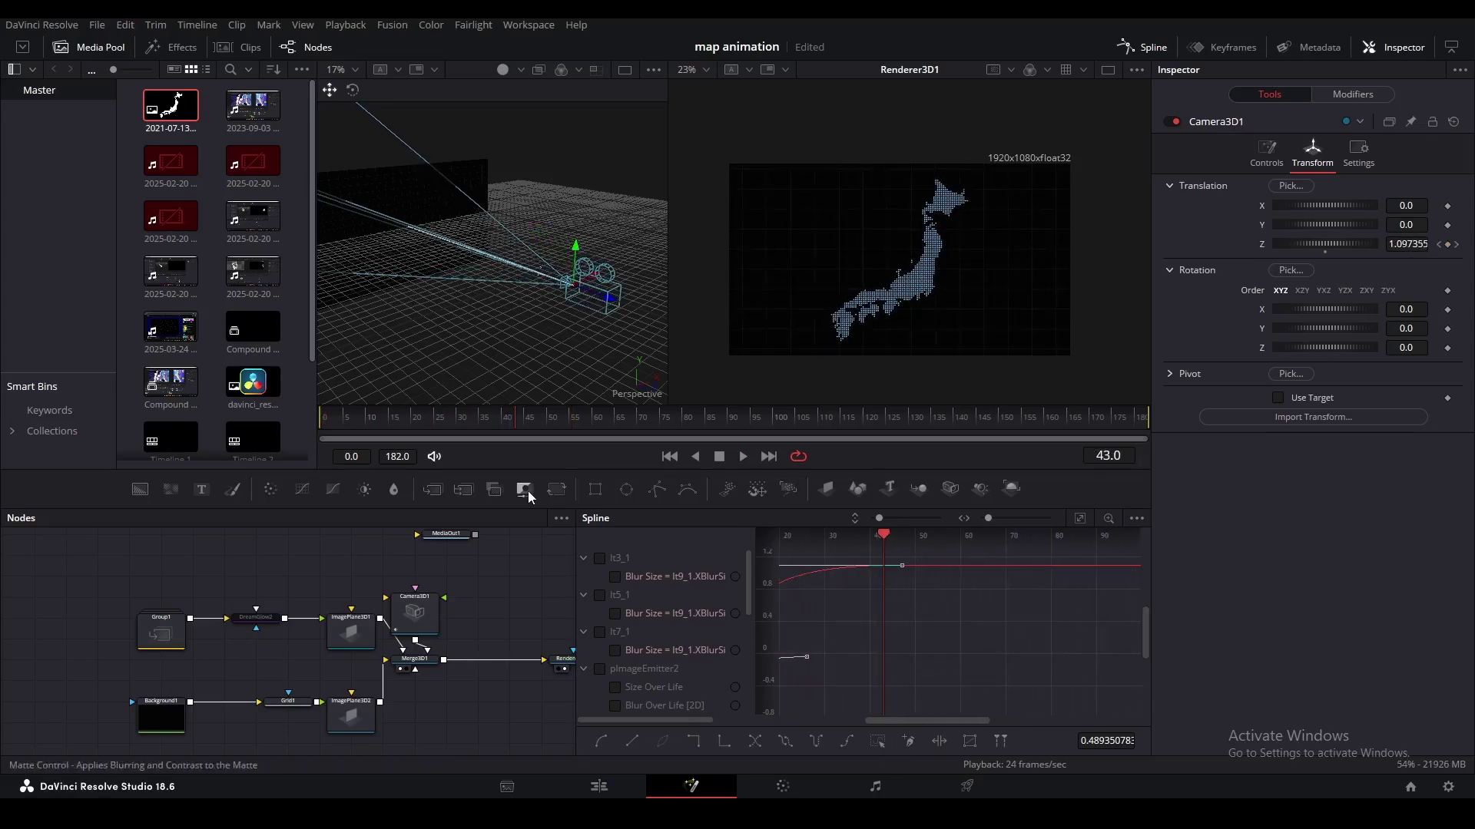
Move MediaOut1 clear of the camera branch and insert a Transform 3D node between Camera3D1 and Merge3D1.
{"action": "left_click_drag", "start_coordinate": [455, 593], "coordinate": [437, 705]}
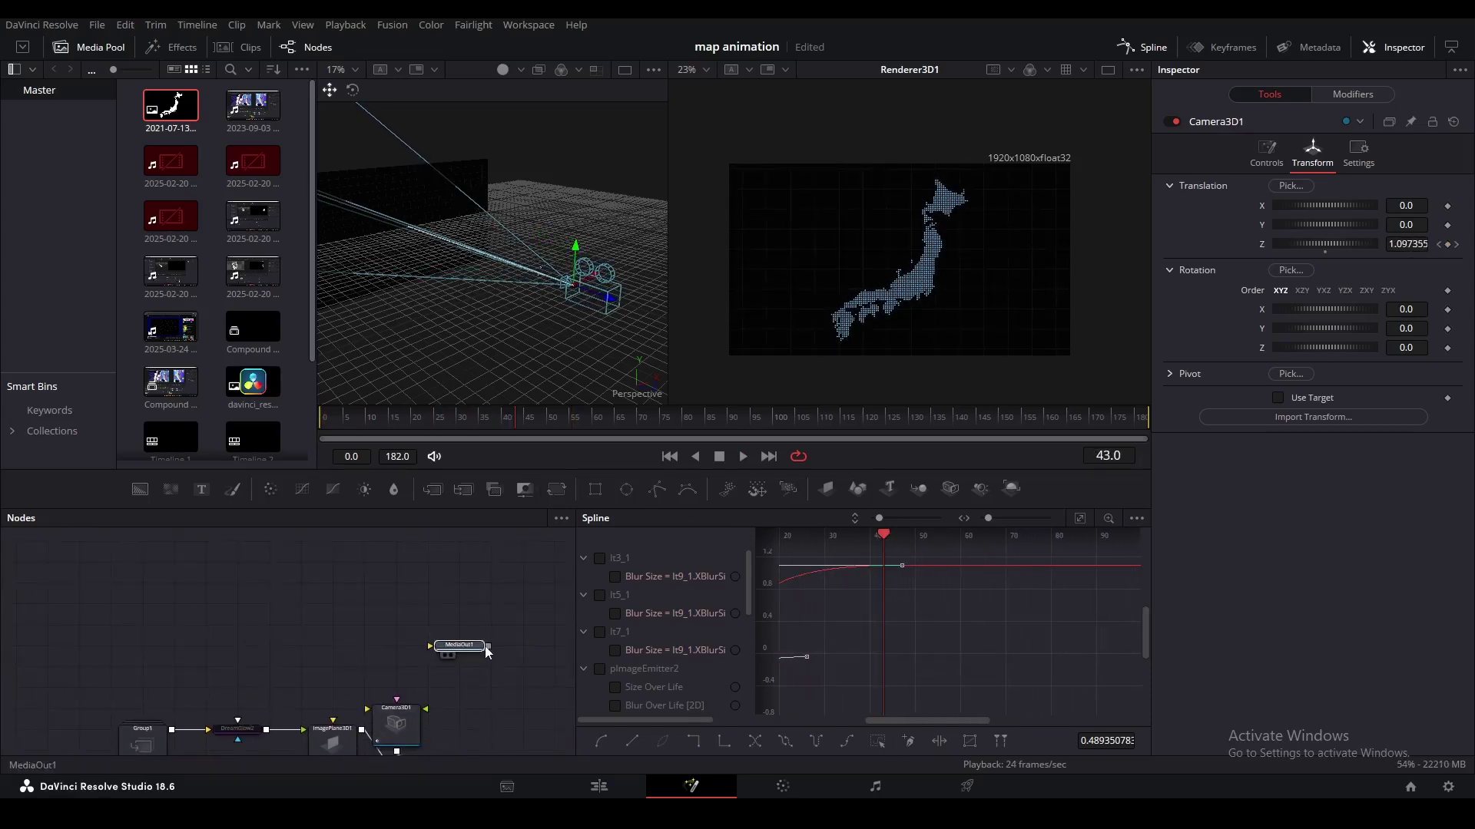
{"action": "left_click_drag", "start_coordinate": [485, 646], "coordinate": [517, 647]}
{"action": "left_click_drag", "start_coordinate": [431, 620], "coordinate": [400, 599]}
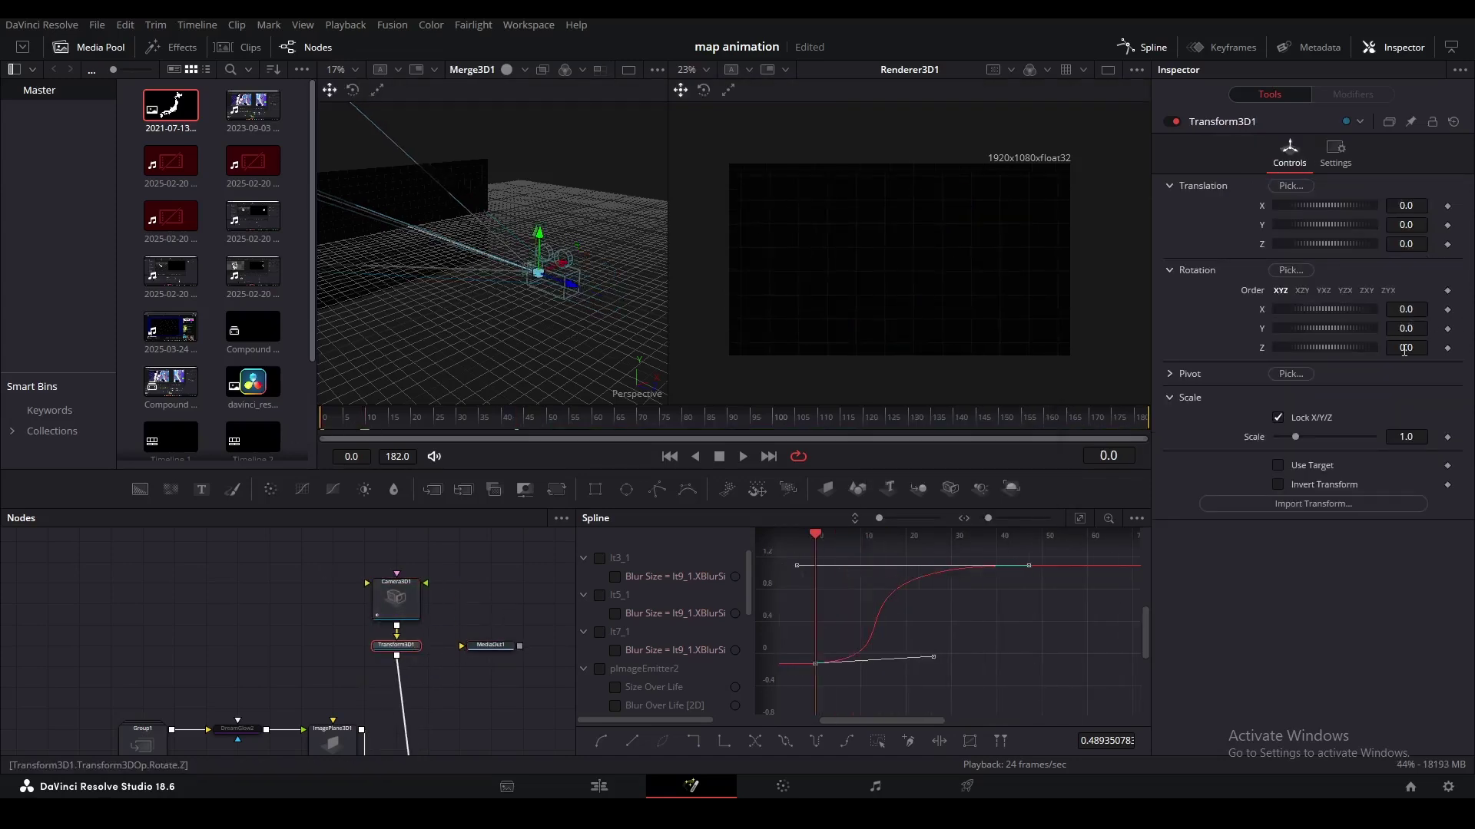
Keyframe Transform3D1's Z rotation at 0 on frame 56 and at 22.7 degrees on frame 0.
{"action": "left_click_drag", "start_coordinate": [1410, 348], "coordinate": [1406, 348]}
{"action": "left_click", "coordinate": [414, 613]}
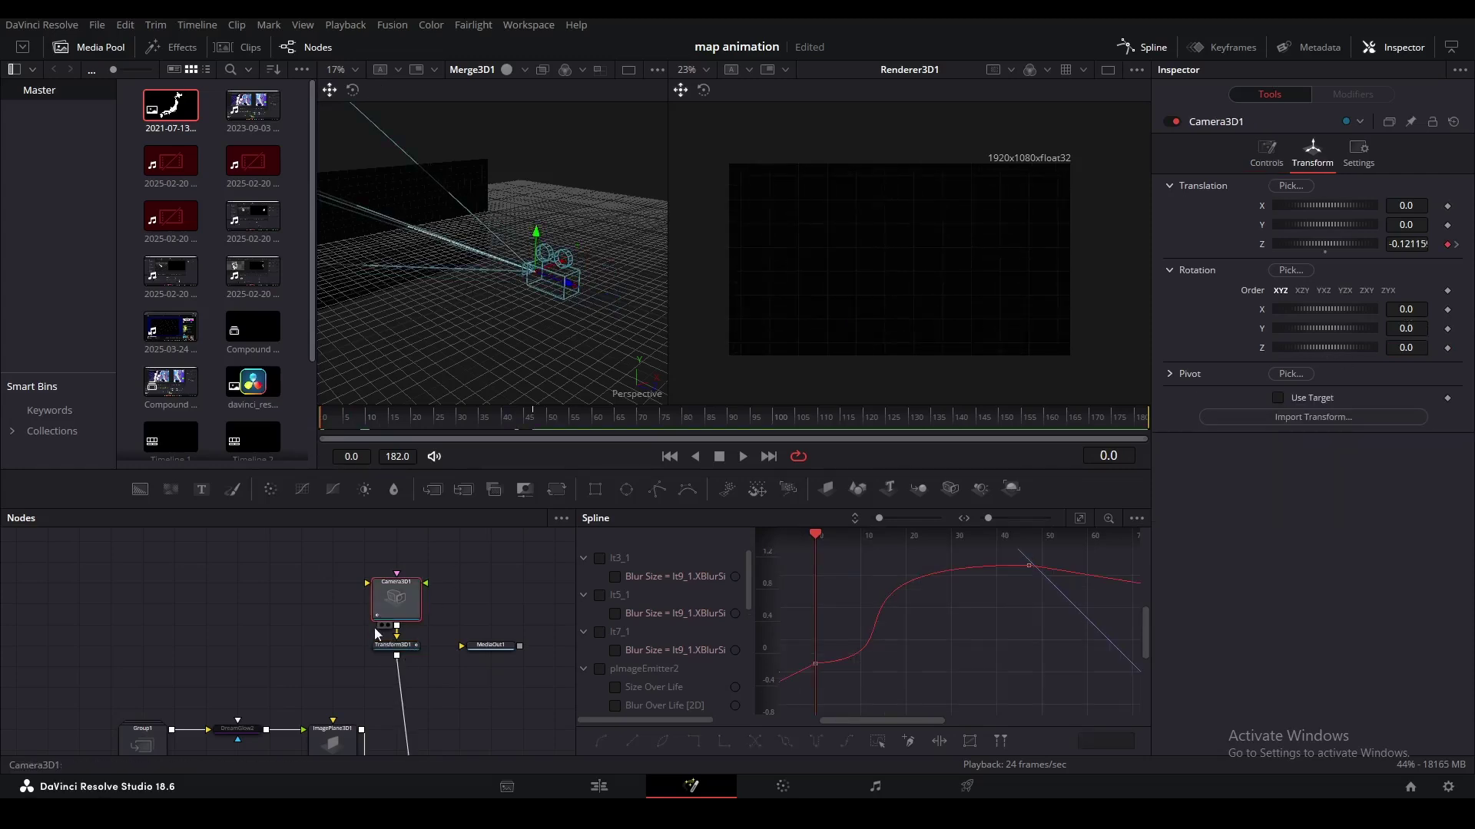
{"action": "left_click", "coordinate": [575, 418]}
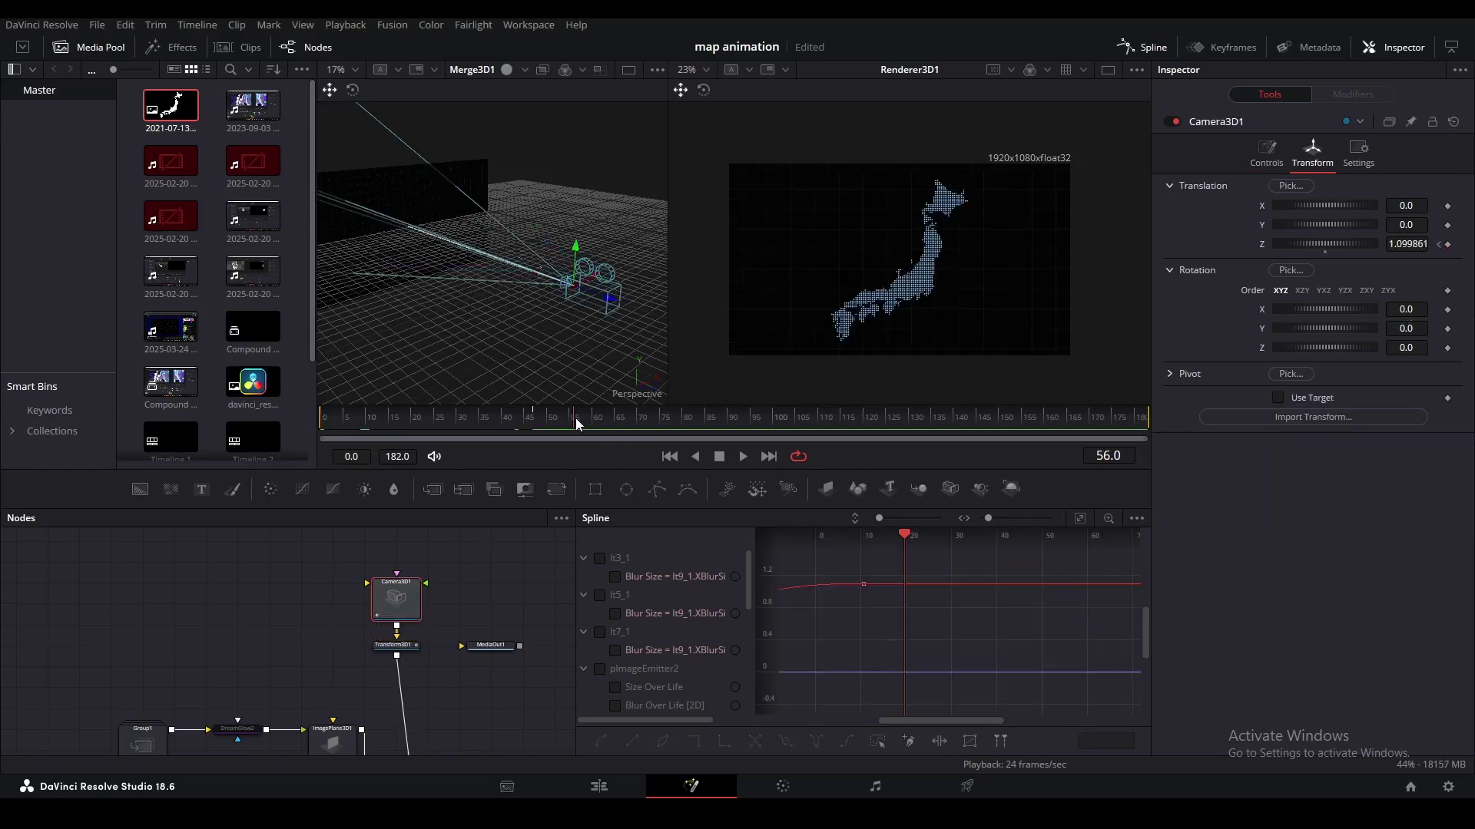
{"action": "left_click", "coordinate": [394, 645]}
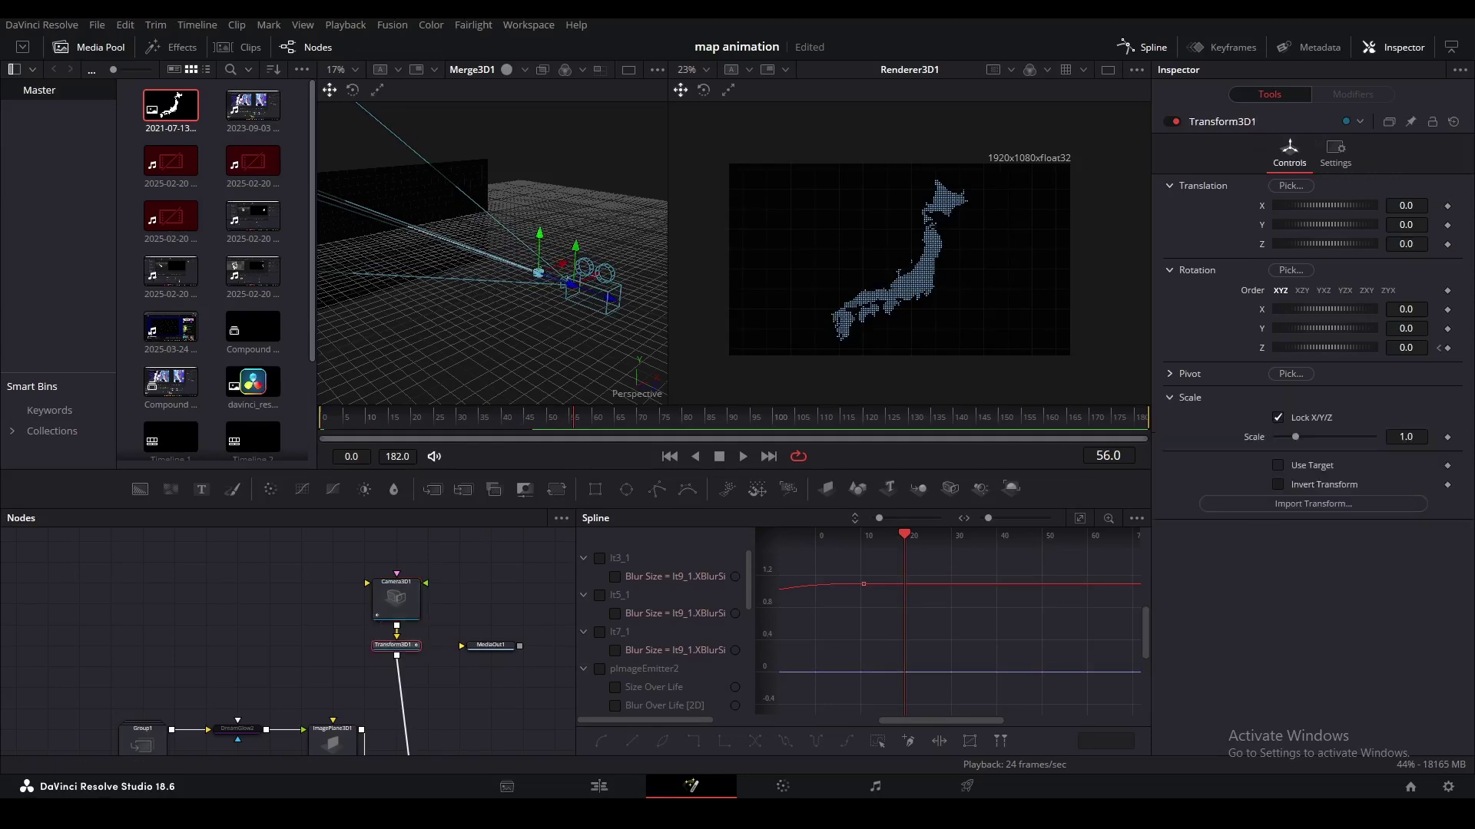
{"action": "left_click", "coordinate": [1447, 349]}
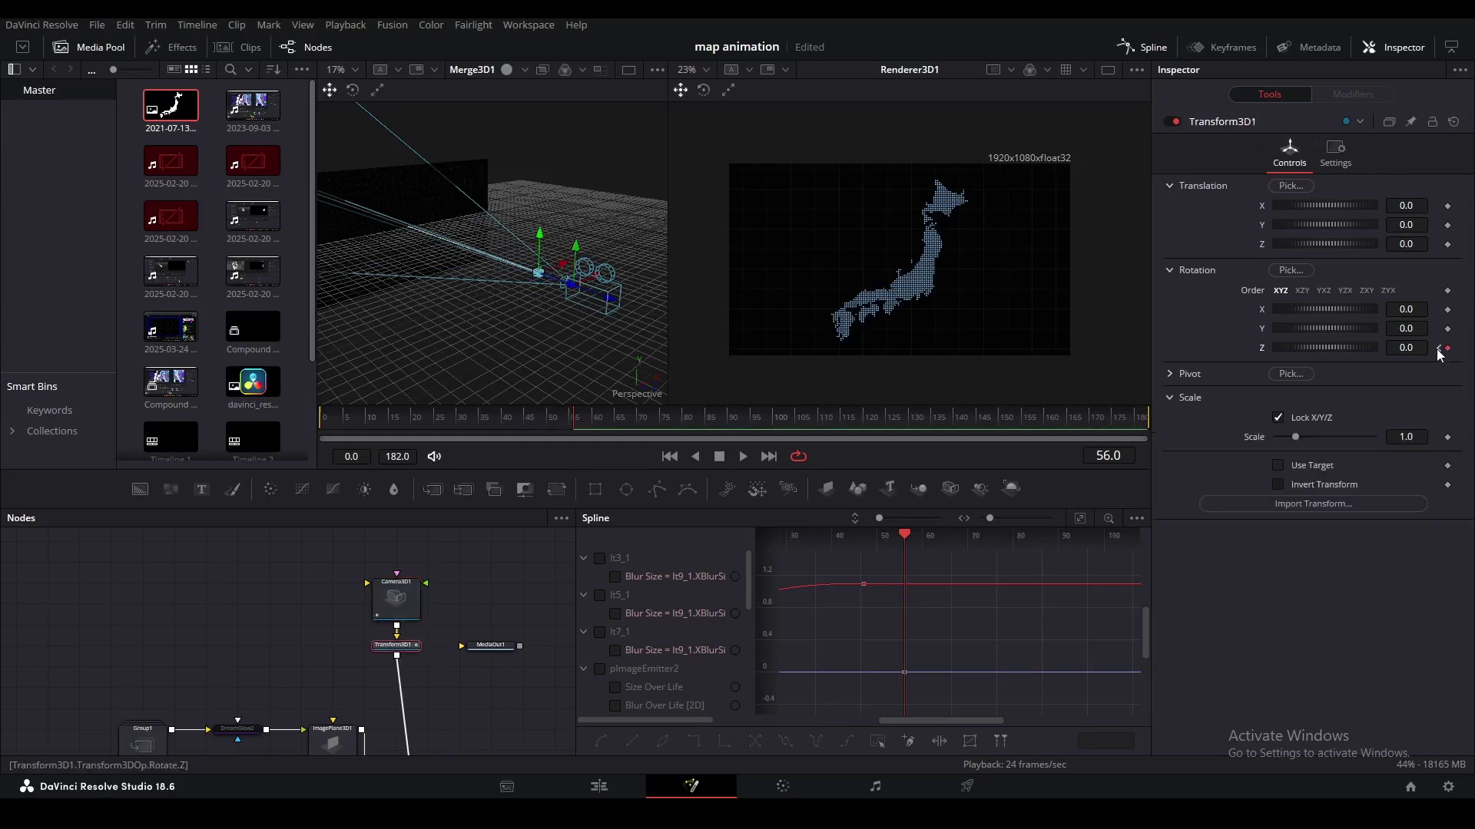
{"action": "key", "text": "Home"}
{"action": "left_click_drag", "start_coordinate": [1408, 346], "coordinate": [1459, 346]}
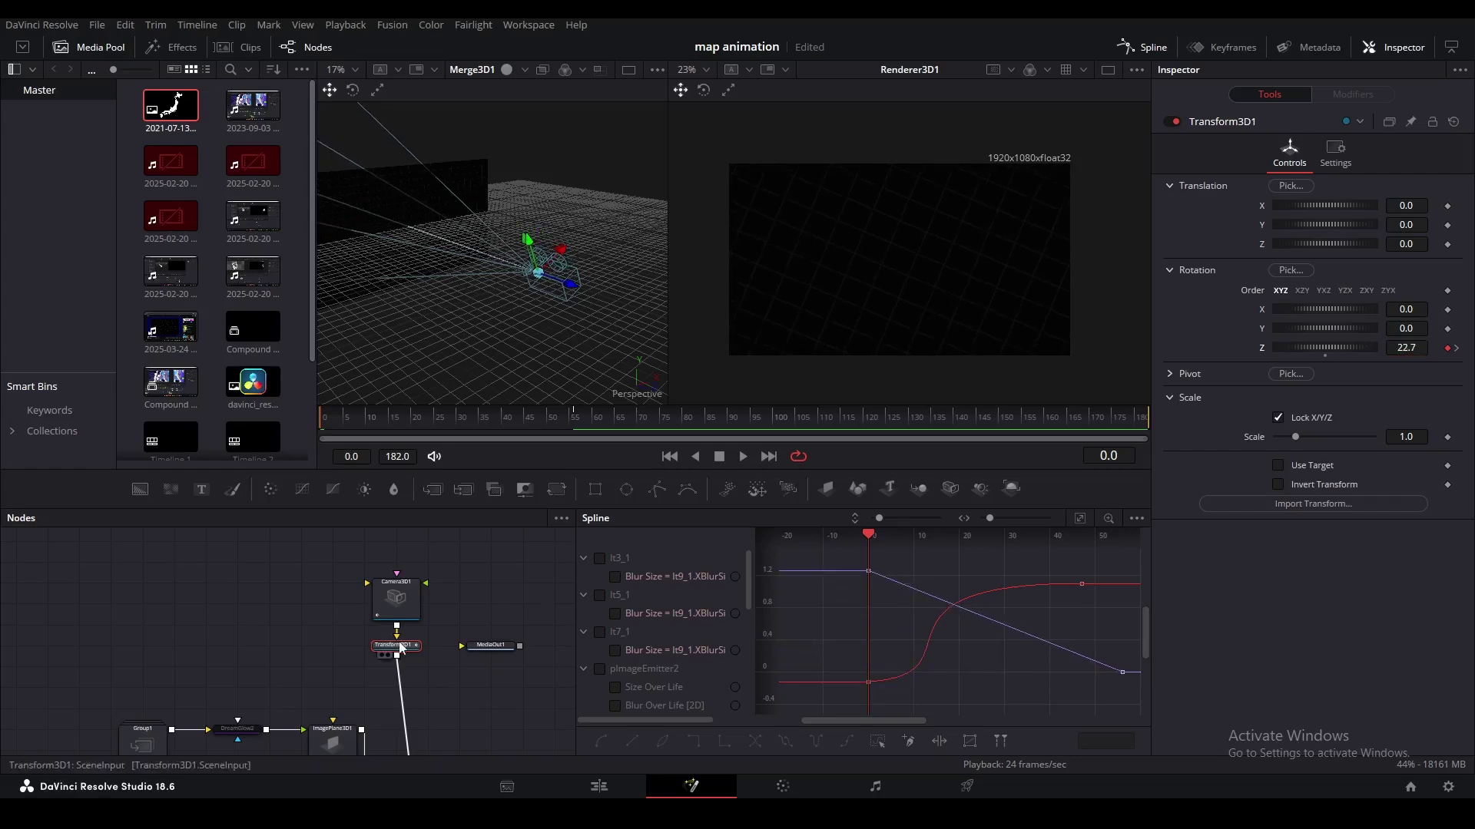
Smooth Transform3D1's Z rotation keyframes in the spline editor, lengthen the curve handles for strong easing and play back the rotation.
{"action": "left_click", "coordinate": [400, 647]}
{"action": "left_click", "coordinate": [1079, 519]}
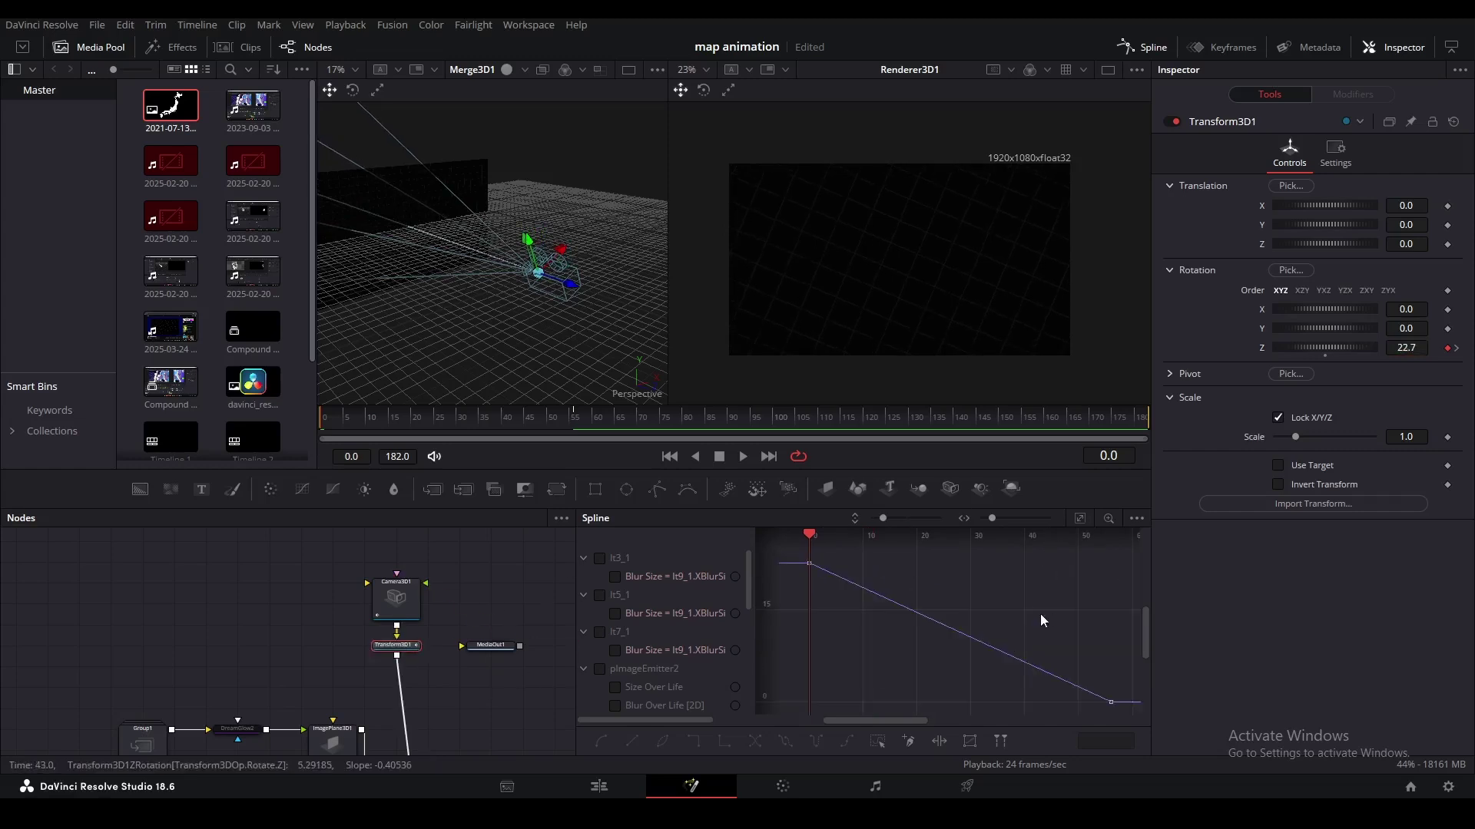
{"action": "left_click_drag", "start_coordinate": [1010, 657], "coordinate": [803, 702]}
{"action": "scroll", "coordinate": [843, 701], "scroll_direction": "down", "scroll_amount": 2}
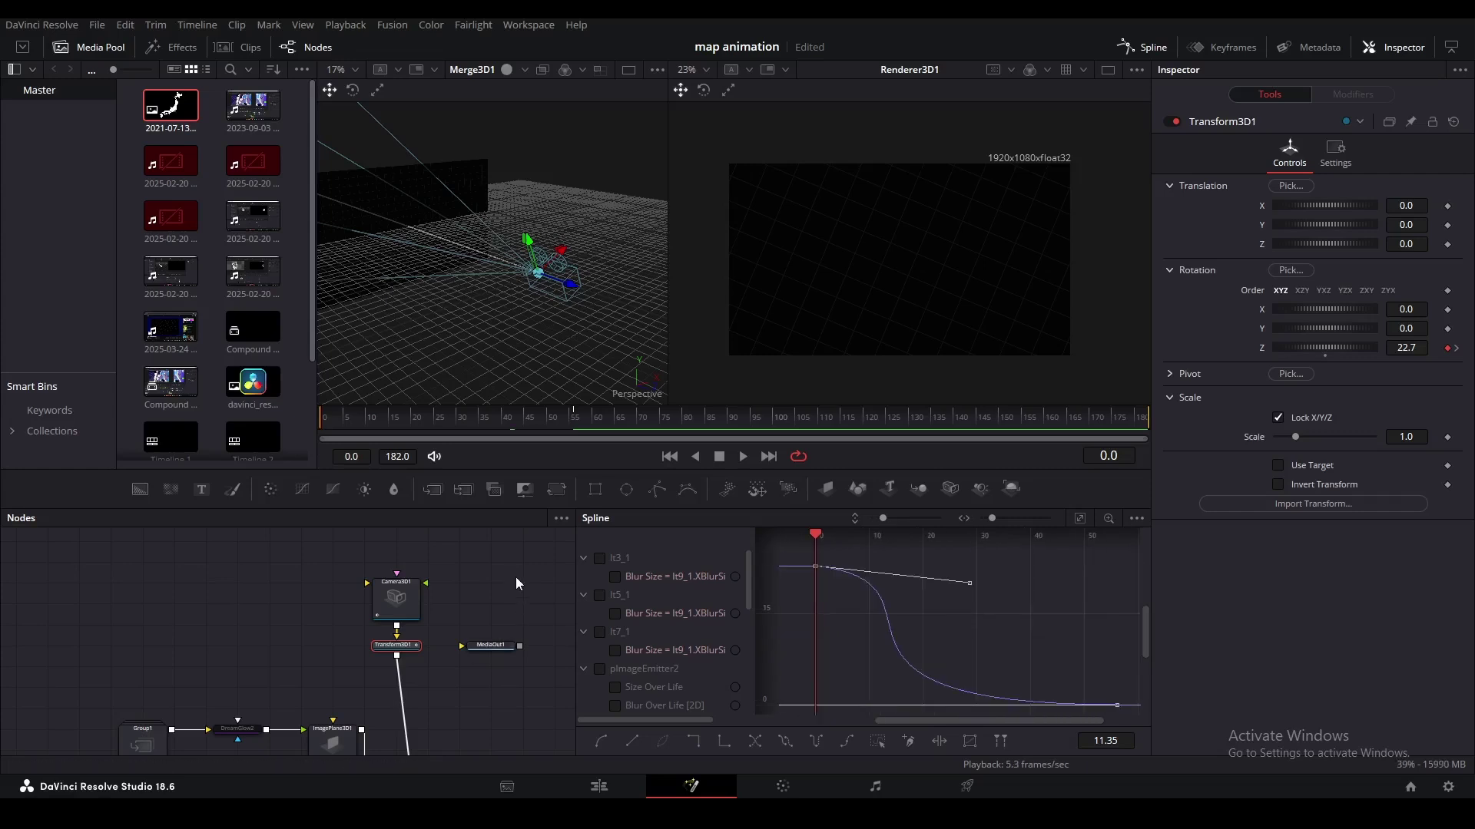
{"action": "key", "text": "space"}
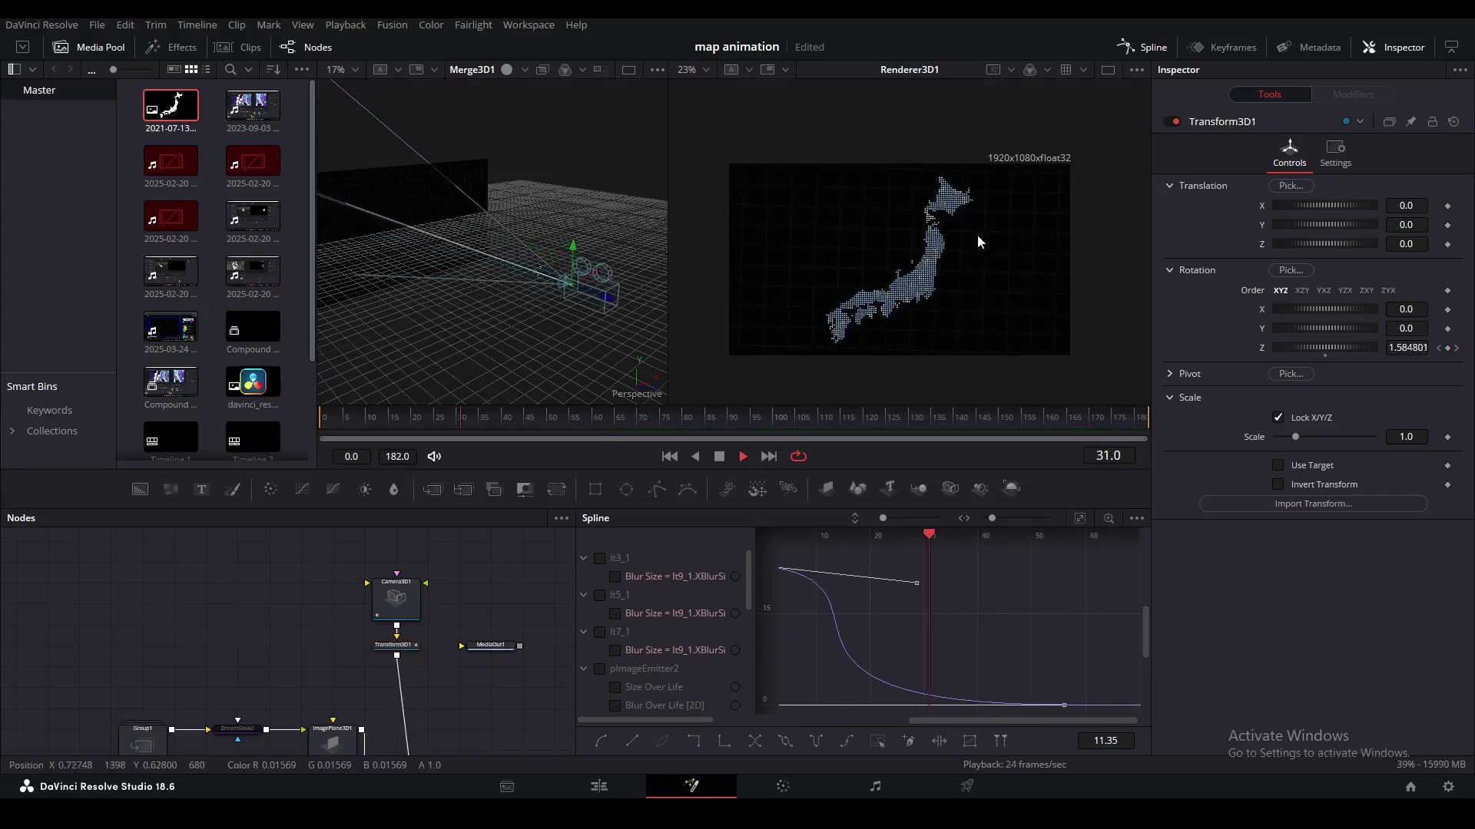
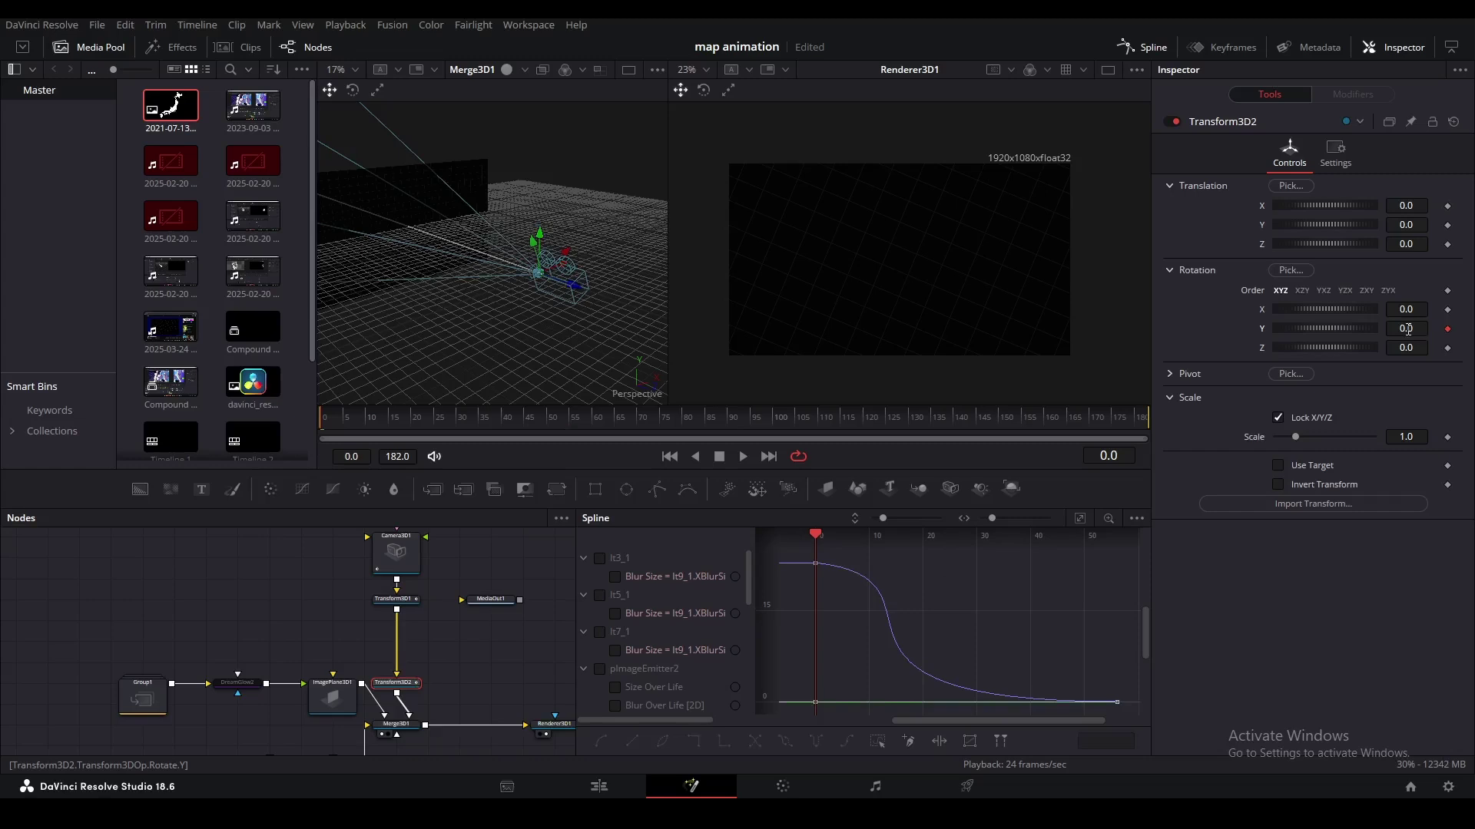
Keyframe Transform3D2's Y rotation at -12.1 on frame 0 and raise it at a second keyframe on frame 182.
{"action": "left_click_drag", "start_coordinate": [1408, 330], "coordinate": [1363, 330]}
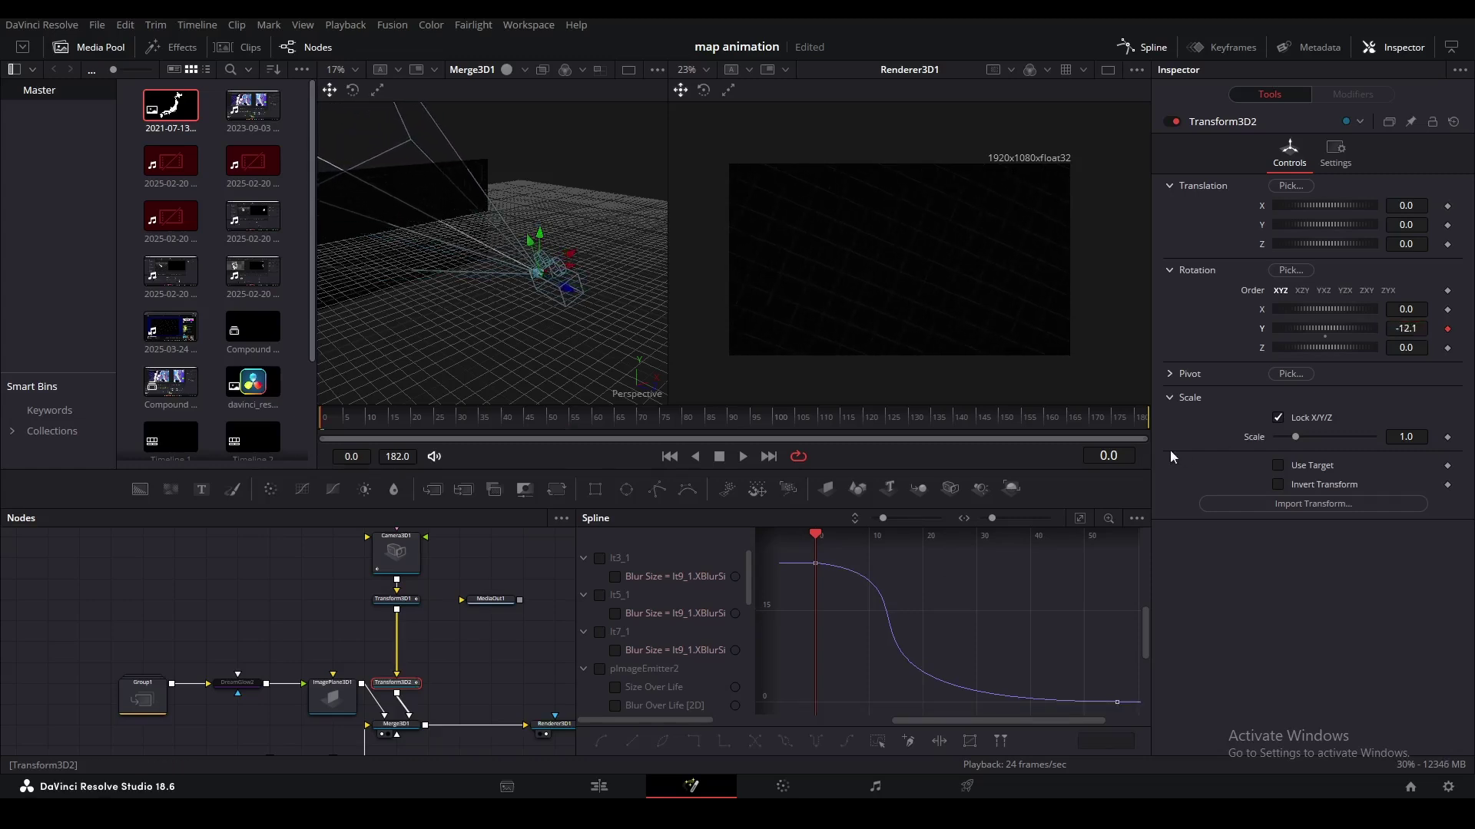
{"action": "key", "text": "End"}
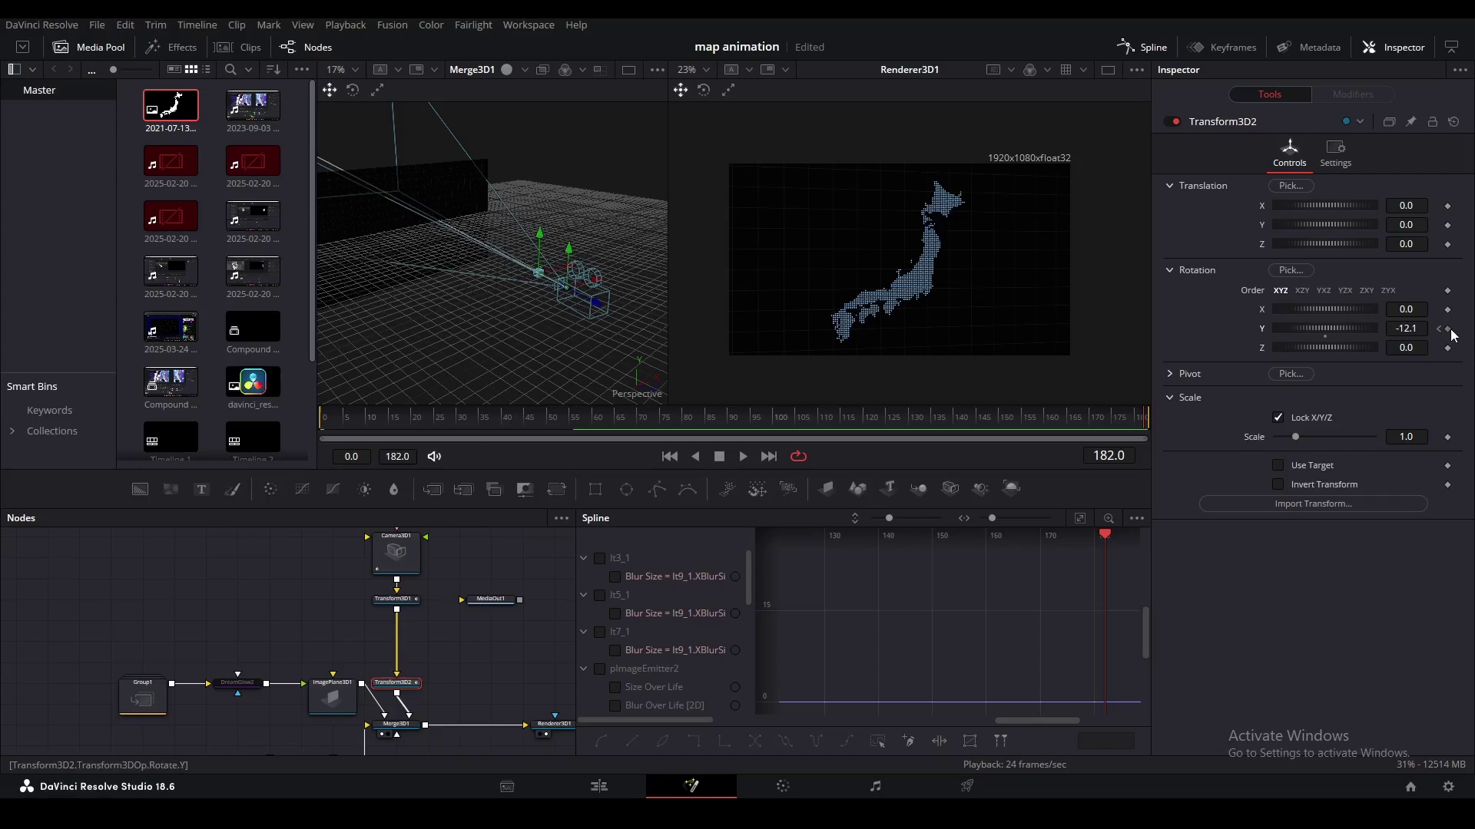
{"action": "left_click", "coordinate": [1450, 330]}
{"action": "left_click", "coordinate": [1448, 330]}
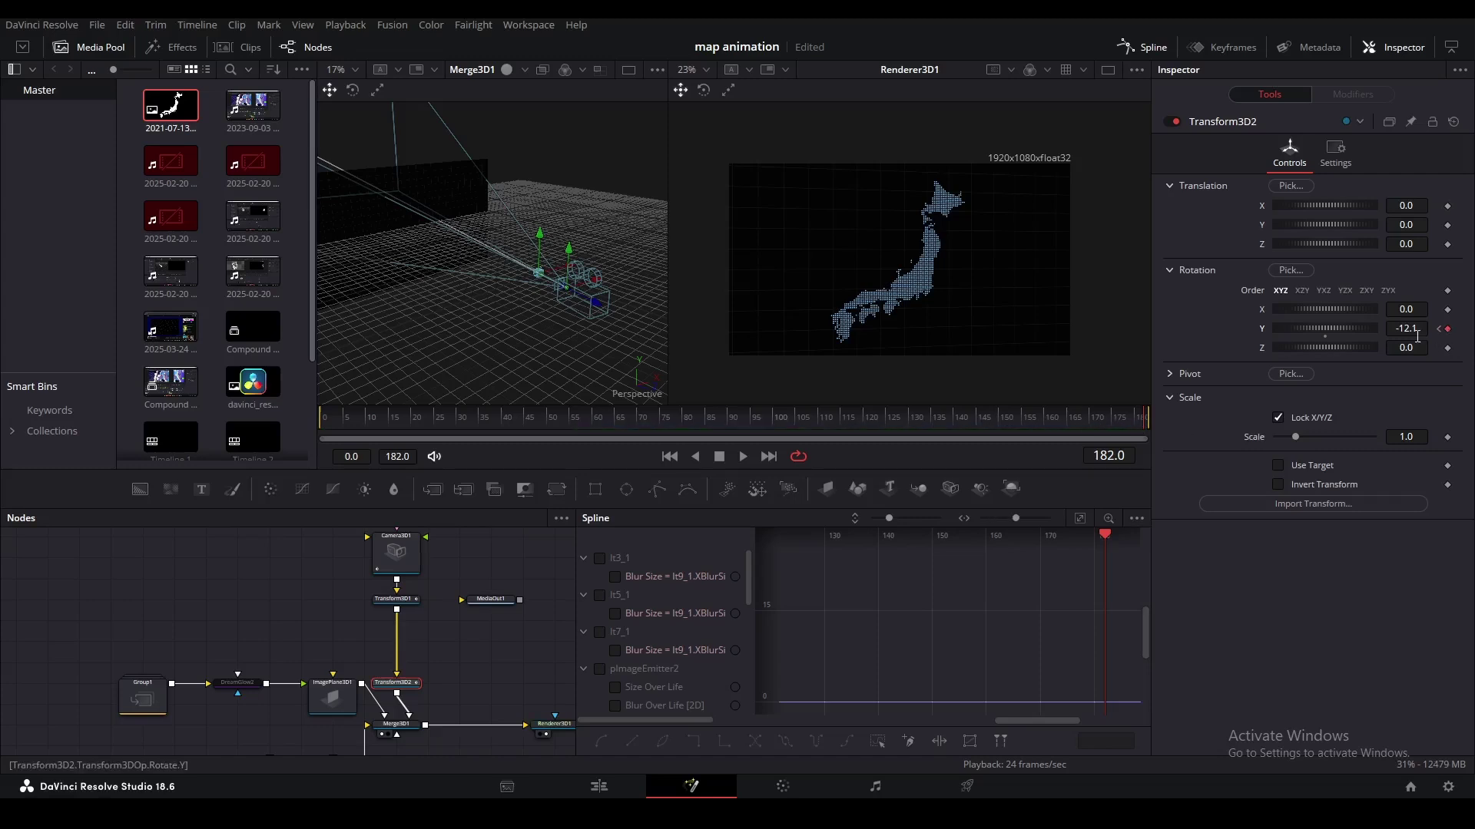
{"action": "left_click_drag", "start_coordinate": [1407, 330], "coordinate": [1447, 328]}
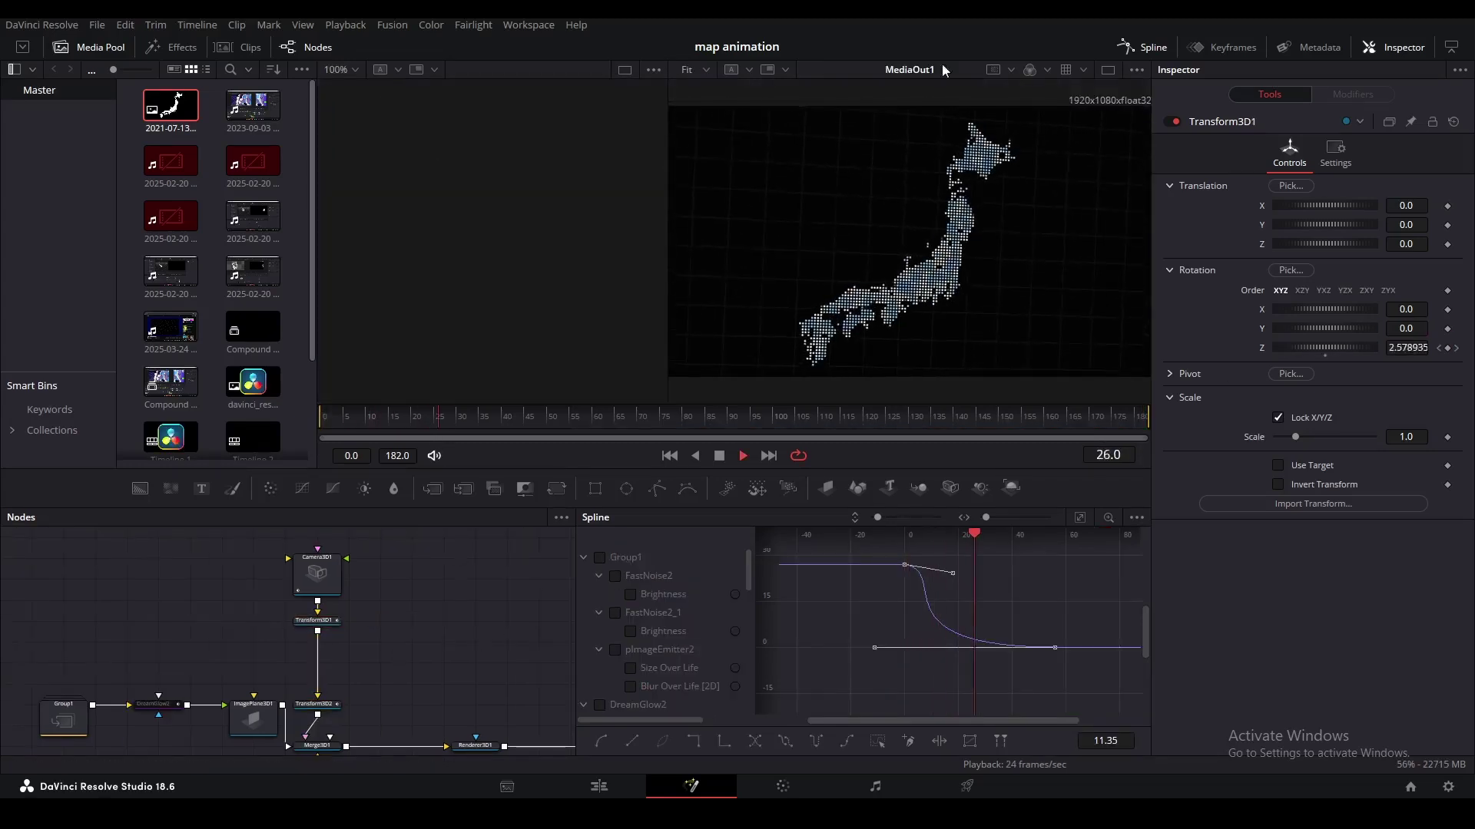
Stop playback and strengthen the easing of the camera's Z move and Transform3D1's Z rotation curves in the spline editor.
{"action": "key", "text": "space"}
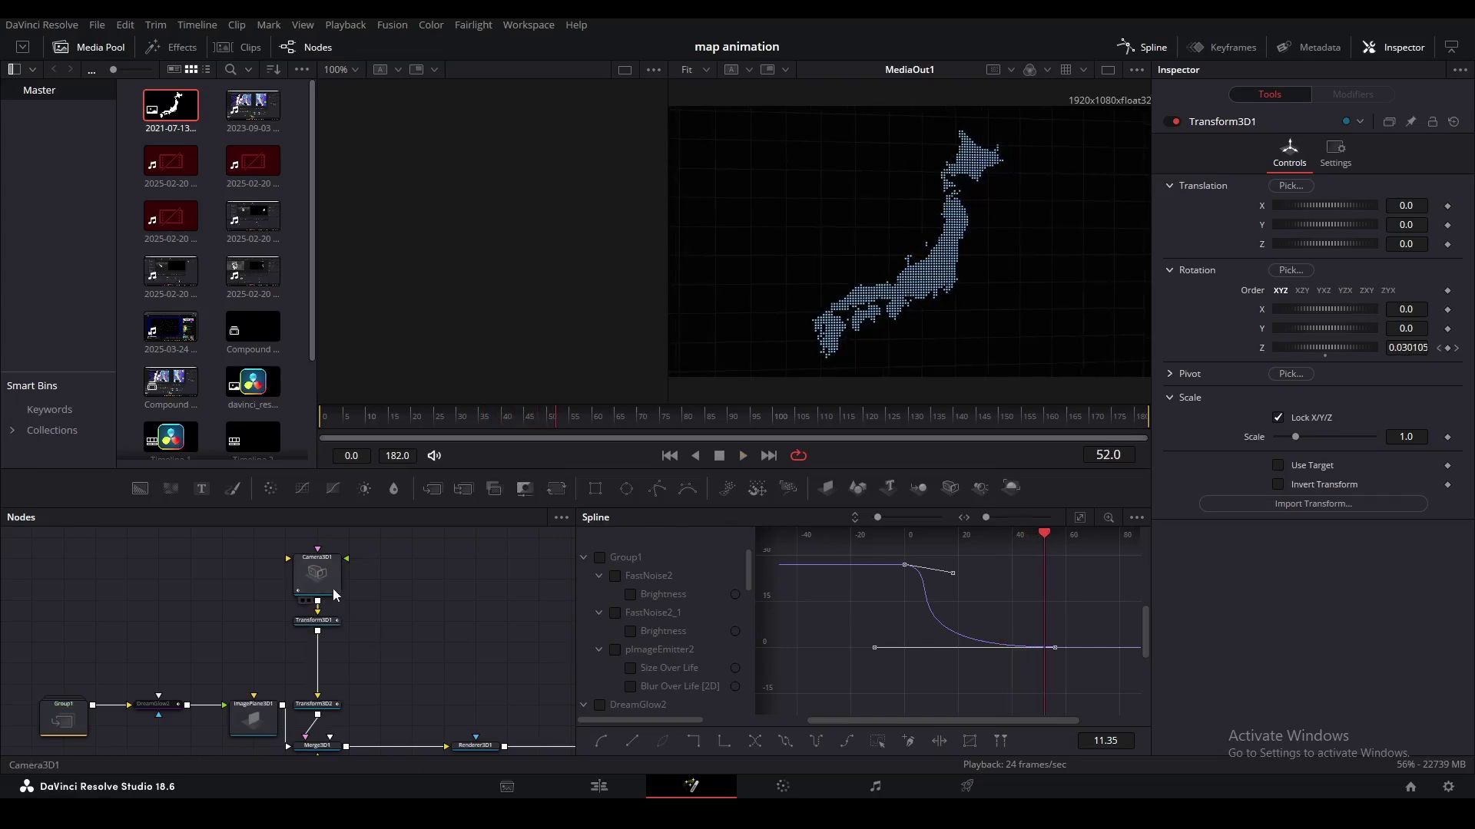
{"action": "left_click", "coordinate": [333, 589]}
{"action": "left_click", "coordinate": [1079, 518]}
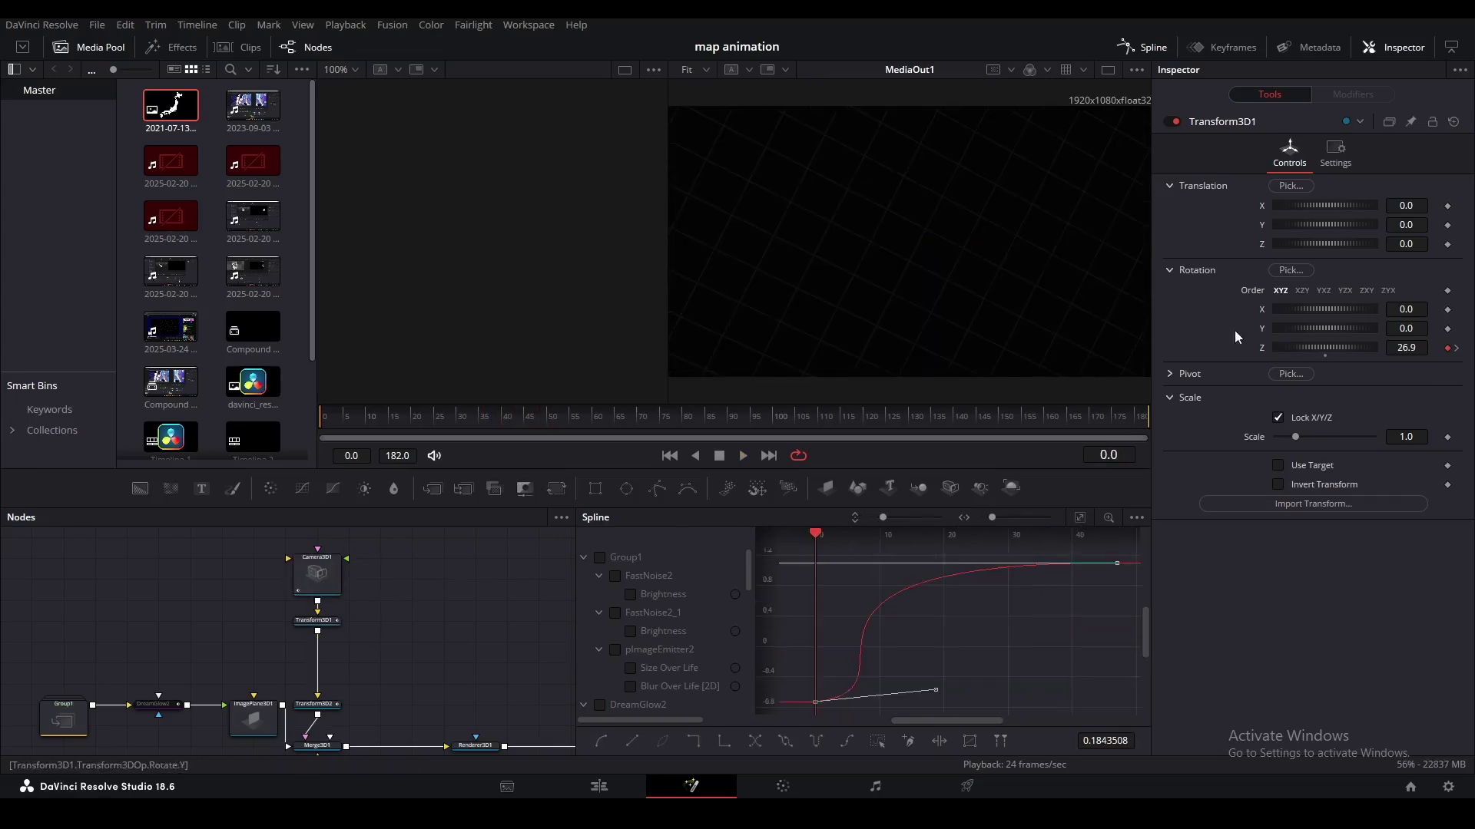
{"action": "left_click", "coordinate": [317, 620]}
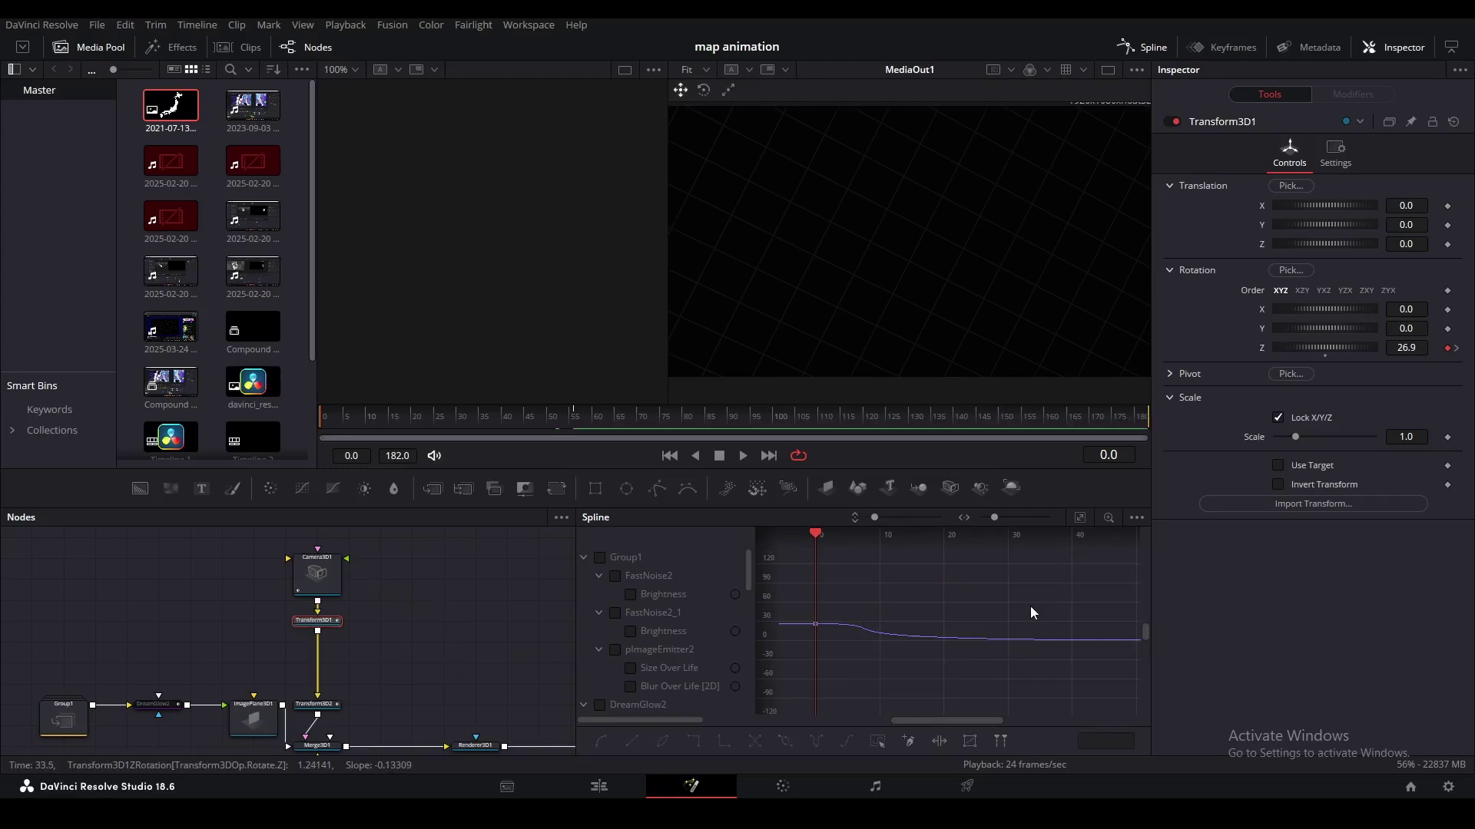
{"action": "key", "text": "ctrl+a"}
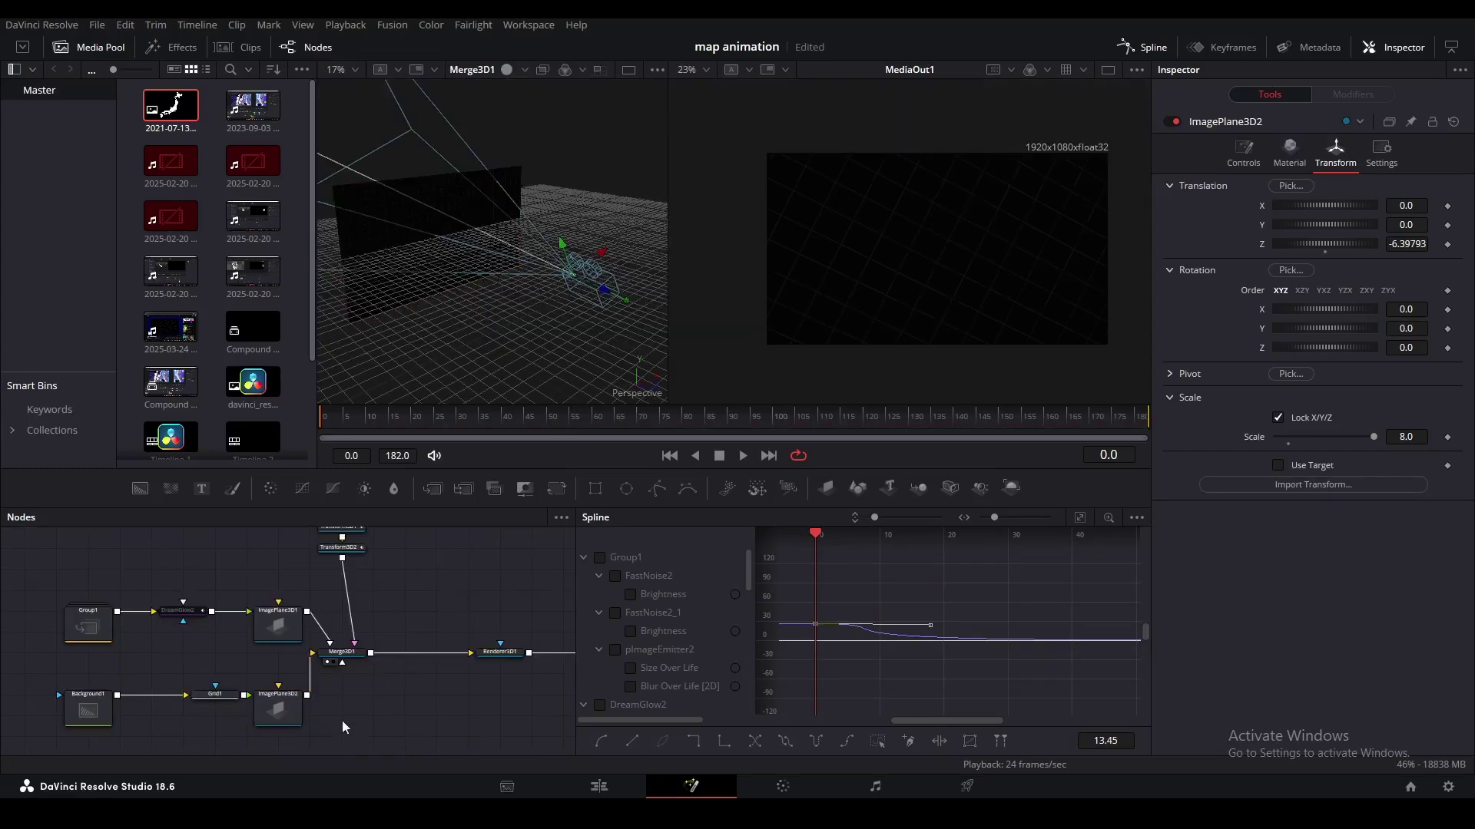
Rotate the grid's ImagePlane3D2 to 10.6 degrees around its Y axis.
{"action": "left_click", "coordinate": [270, 722]}
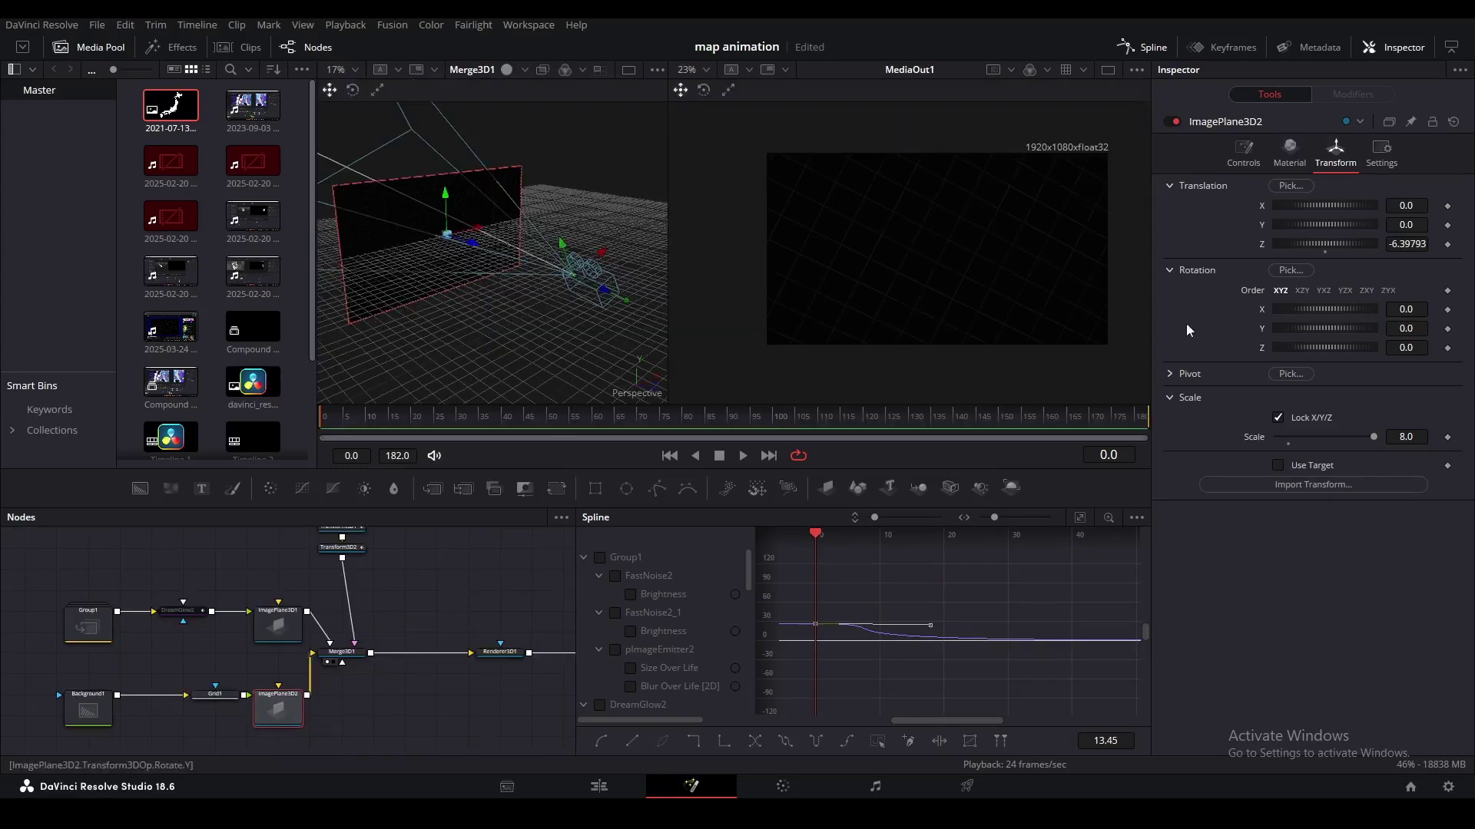
{"action": "left_click", "coordinate": [1397, 332]}
{"action": "type", "text": "6.5"}
{"action": "key", "text": "Return"}
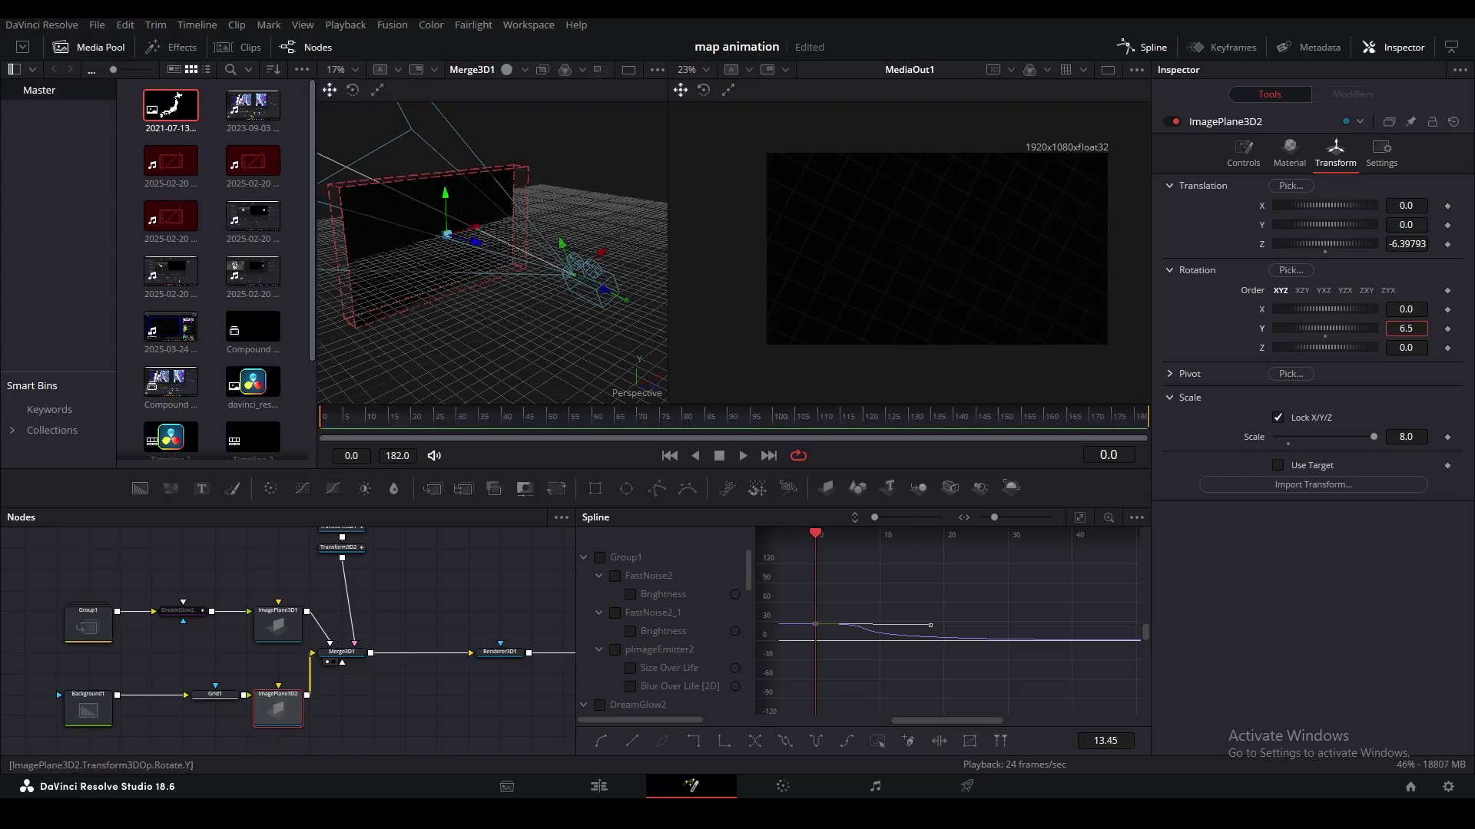
{"action": "mouse_move", "coordinate": [1406, 329]}
{"action": "left_mouse_down"}
{"action": "mouse_move", "coordinate": [1448, 329]}
{"action": "mouse_move", "coordinate": [1430, 329]}
{"action": "left_mouse_up"}
Shift the grid plane to about X 0.54 and Z -6.5 to cover the frame's empty corner, and play back the move.
{"action": "scroll", "coordinate": [1108, 337], "scroll_direction": "up", "scroll_amount": 3}
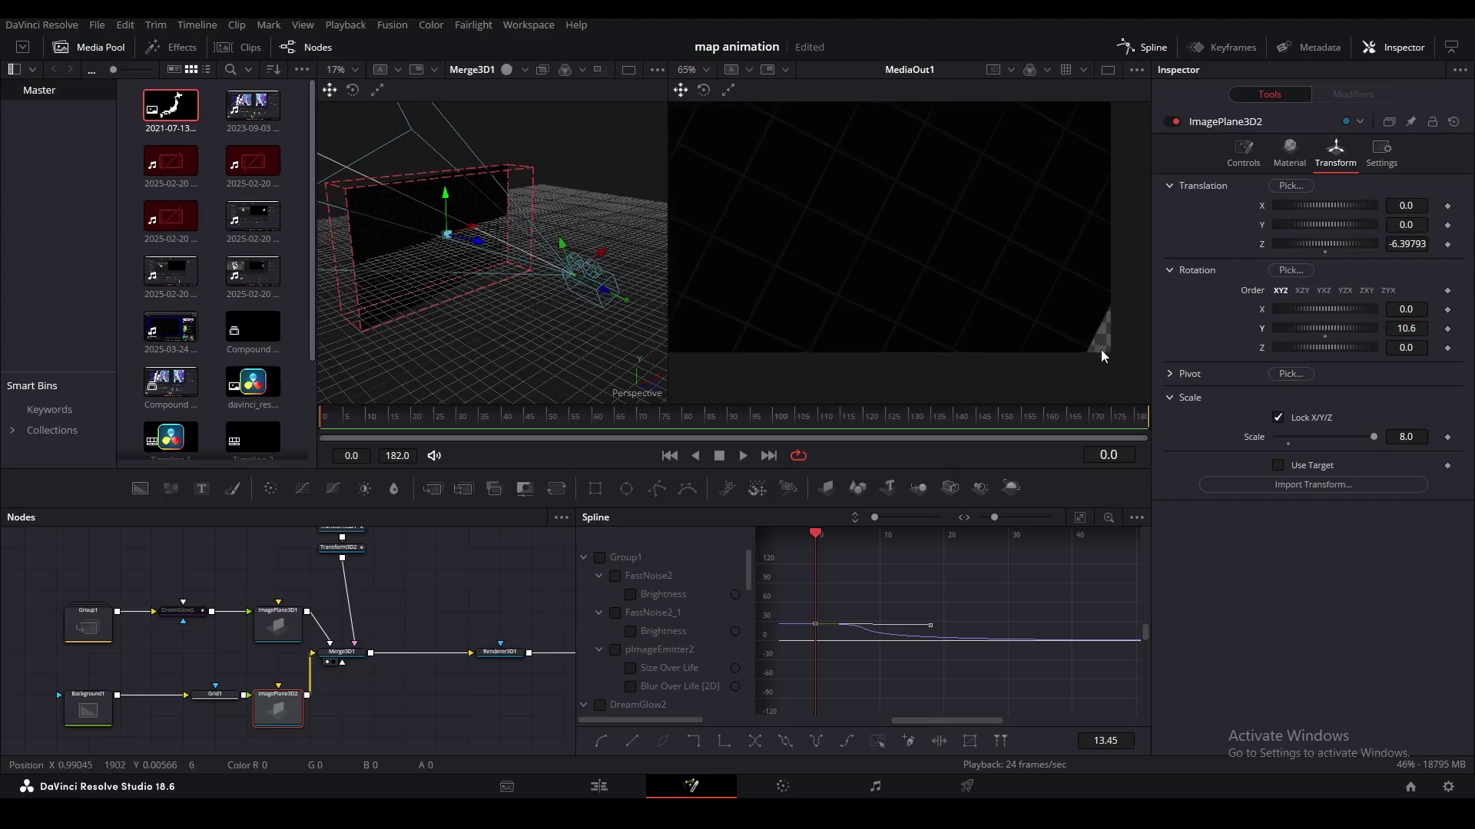
{"action": "left_click_drag", "start_coordinate": [1100, 349], "coordinate": [963, 347]}
{"action": "scroll", "coordinate": [1018, 339], "scroll_direction": "down", "scroll_amount": 5}
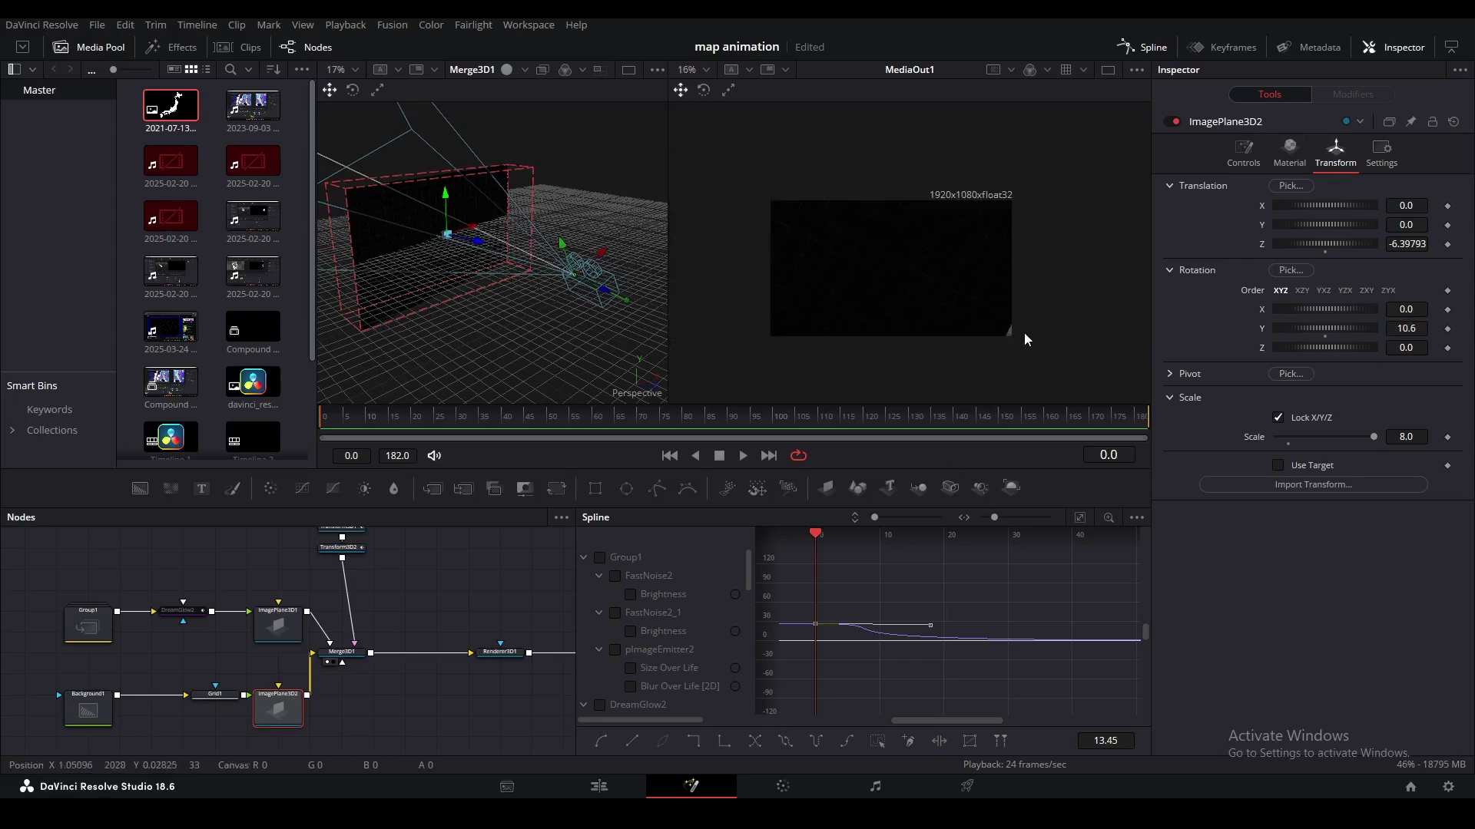
{"action": "left_click_drag", "start_coordinate": [465, 234], "coordinate": [478, 234]}
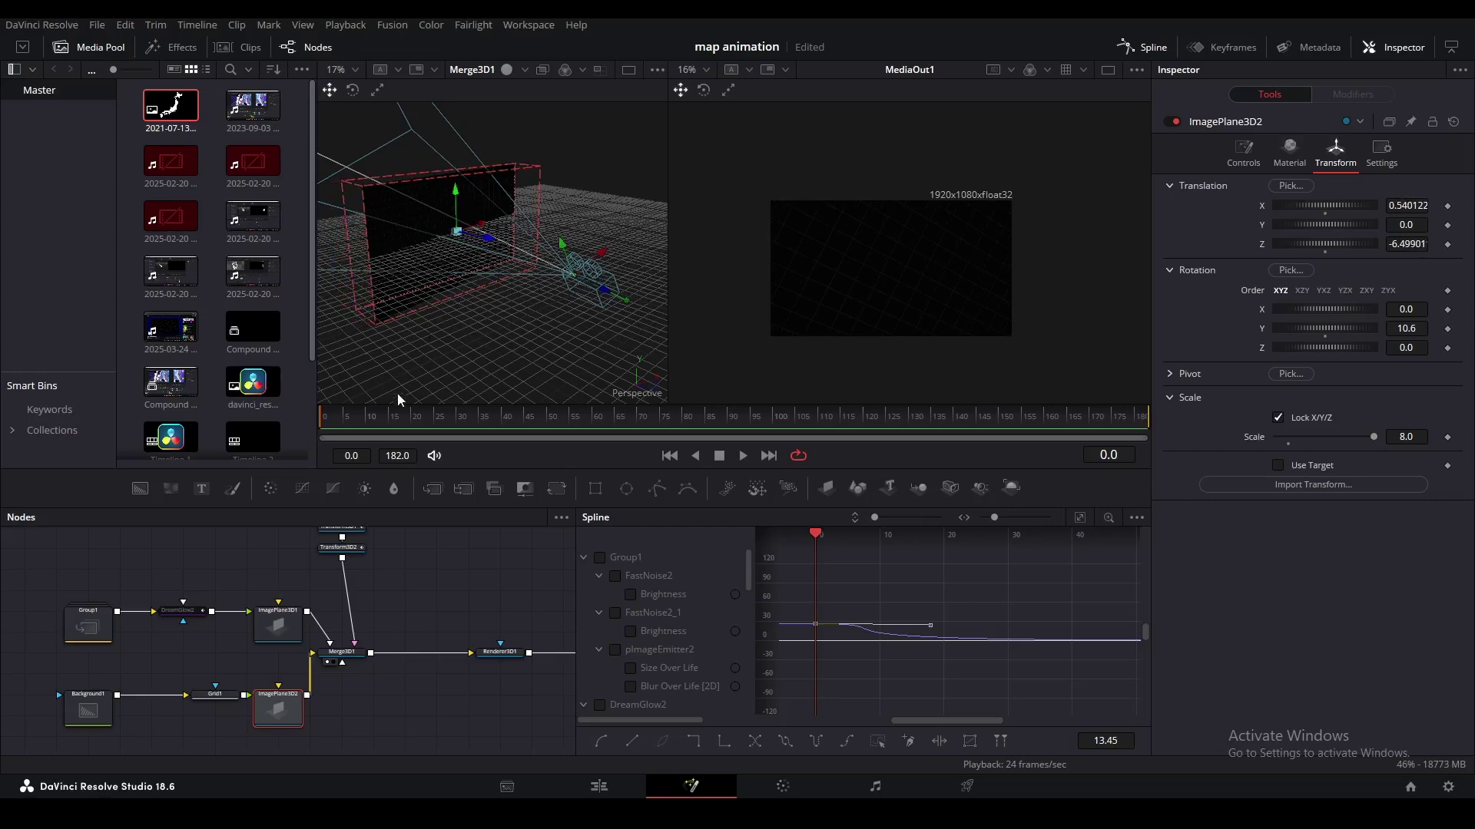
{"action": "left_click", "coordinate": [327, 662]}
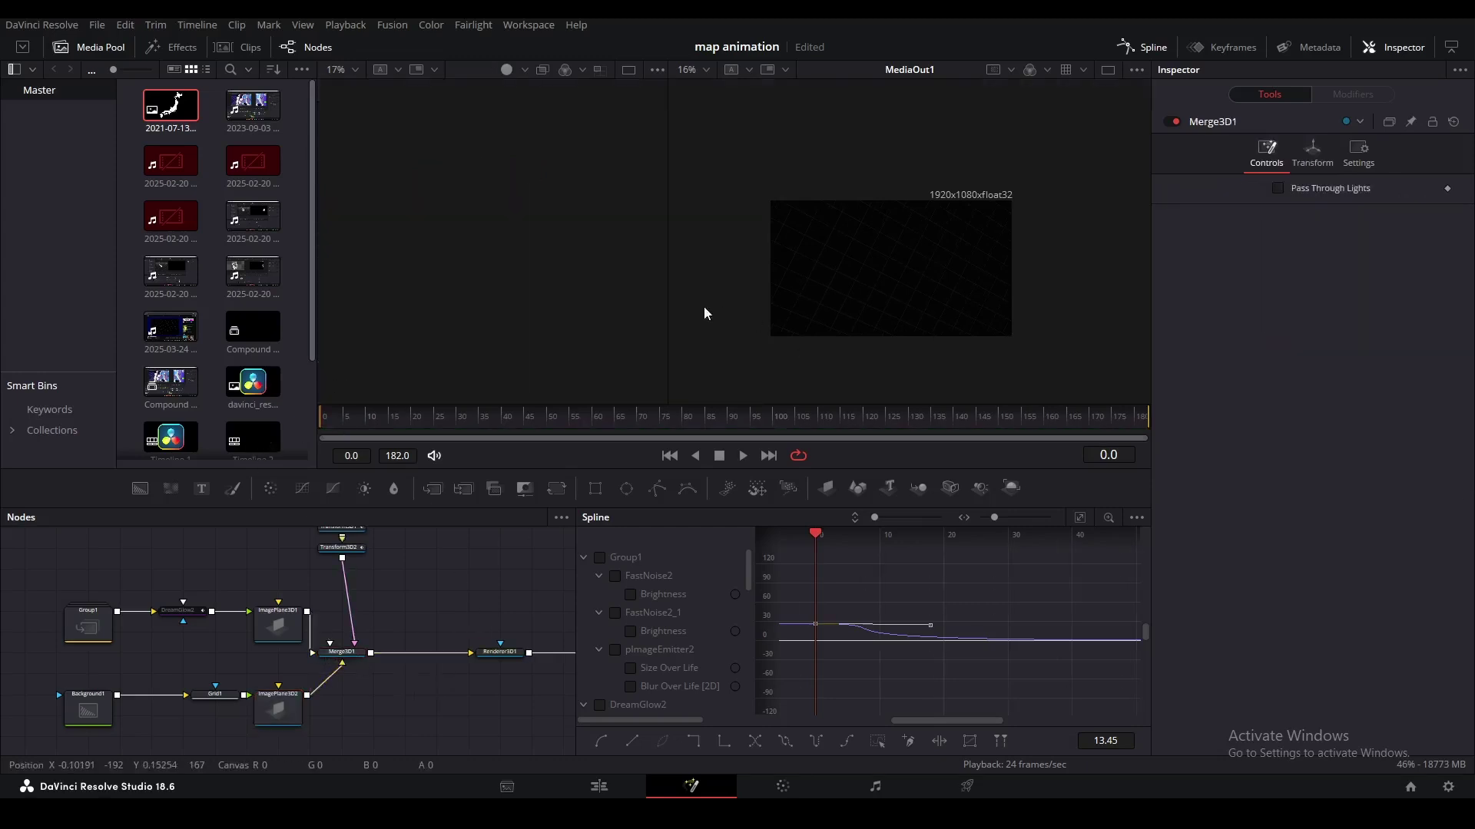
{"action": "key", "text": "space"}
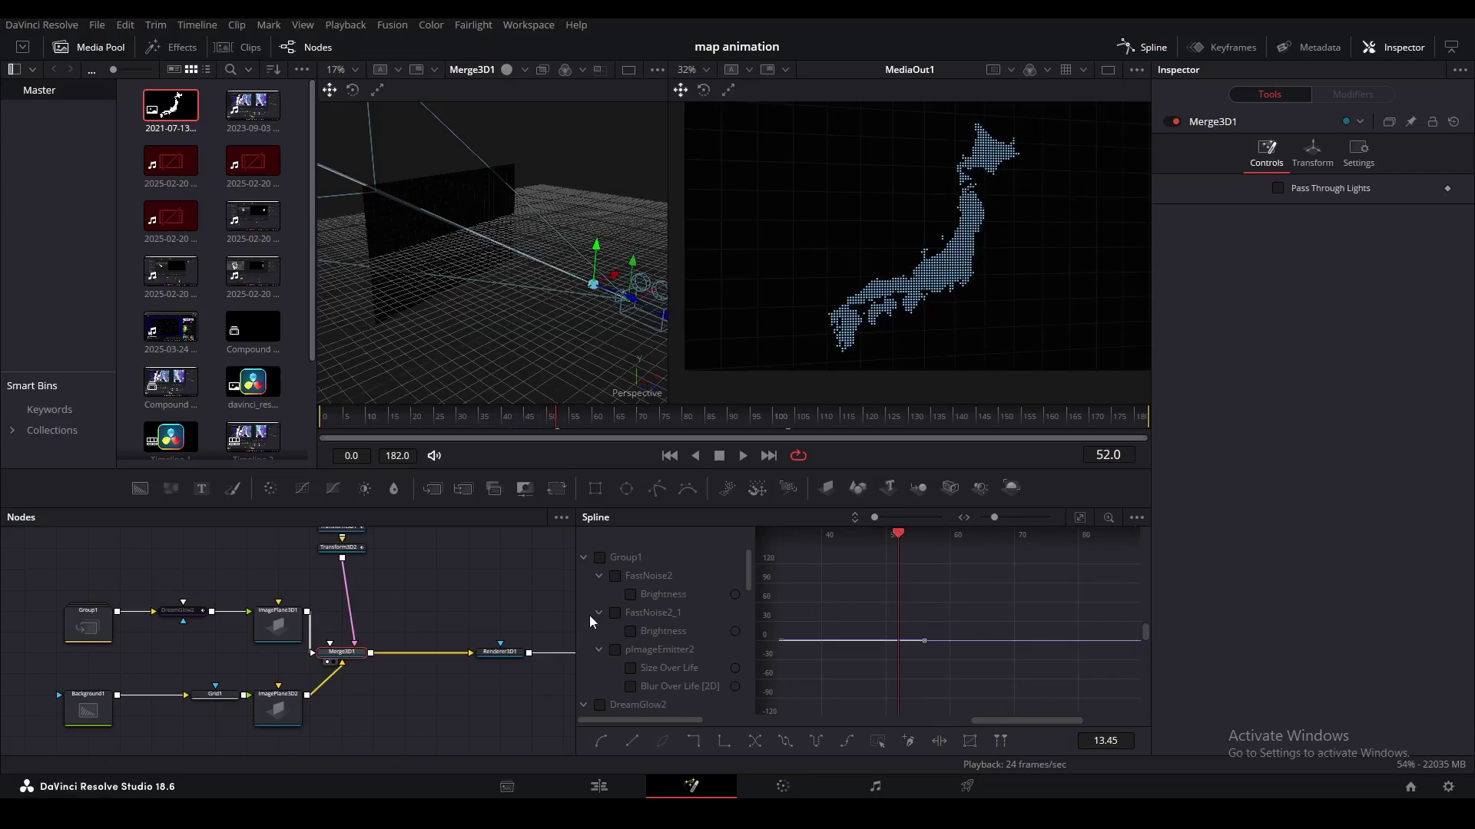
Add a new Background node apart from the map nodes, display it in the first viewer and colour it pure red.
{"action": "scroll", "coordinate": [565, 619], "scroll_direction": "up", "scroll_amount": 1}
{"action": "left_click_drag", "start_coordinate": [412, 665], "coordinate": [579, 615]}
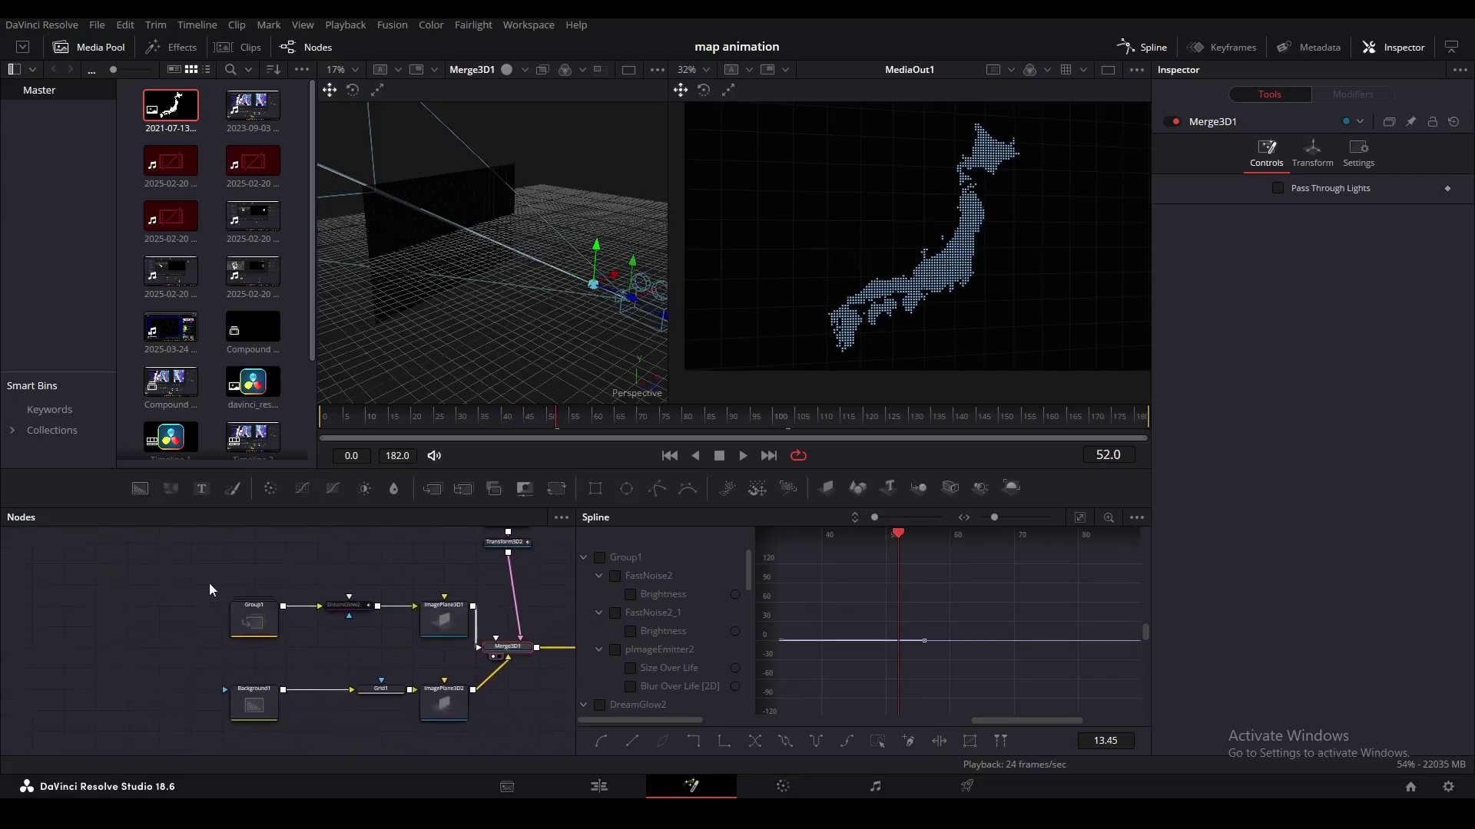
{"action": "left_click_drag", "start_coordinate": [203, 582], "coordinate": [445, 735]}
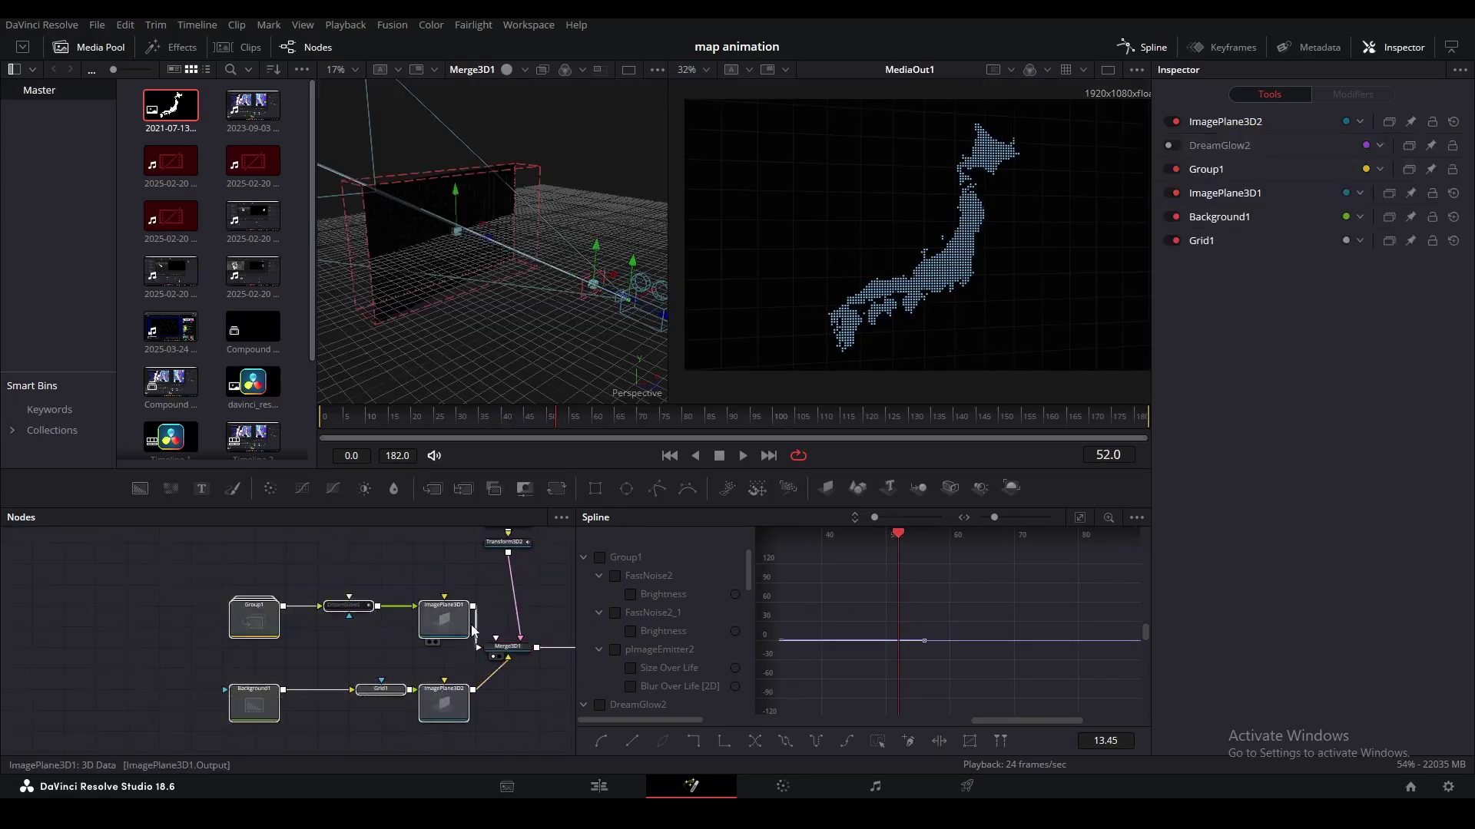
{"action": "left_click", "coordinate": [141, 489]}
{"action": "key", "text": "1"}
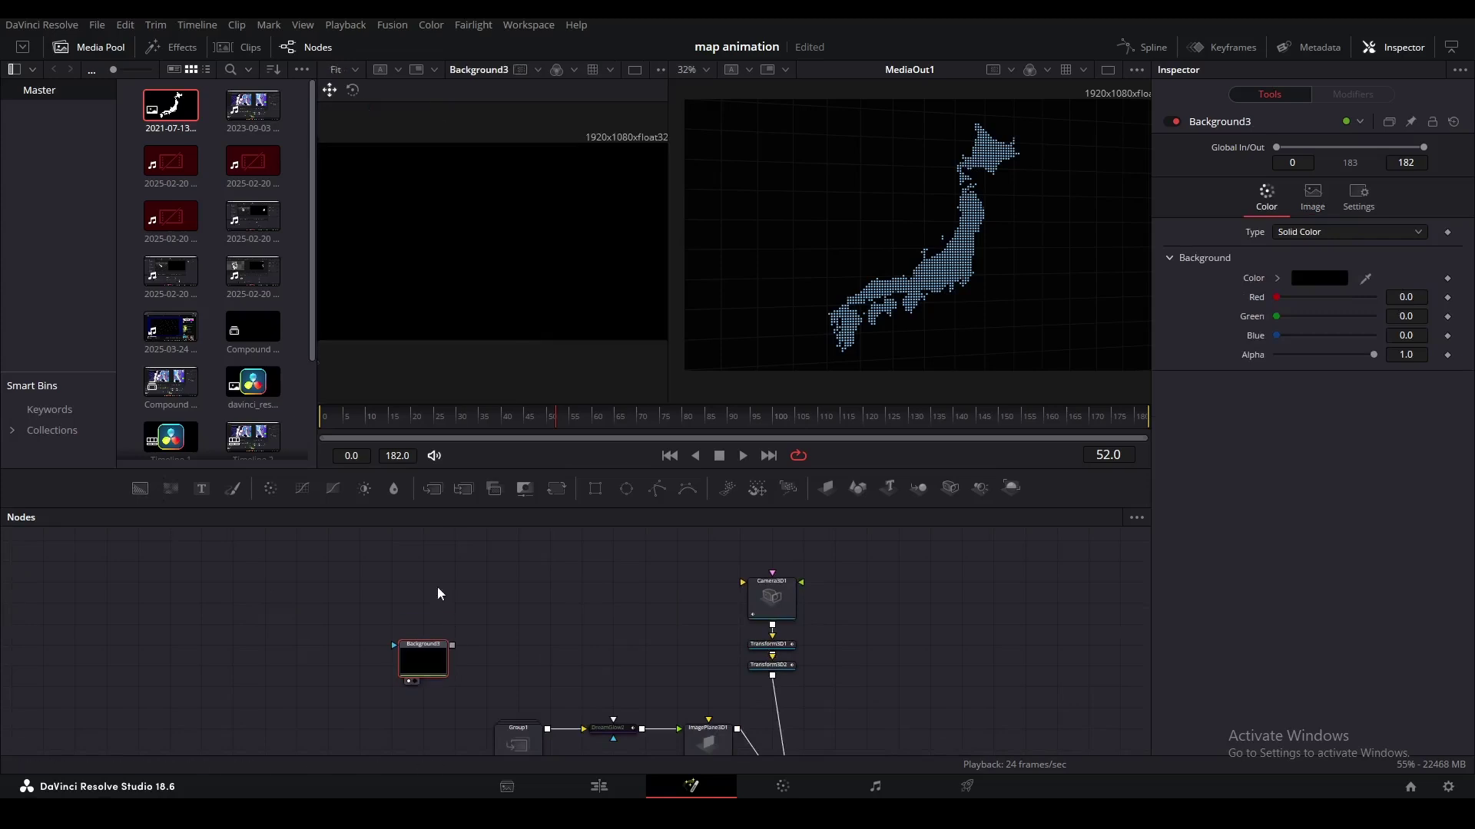
{"action": "left_click", "coordinate": [1292, 282]}
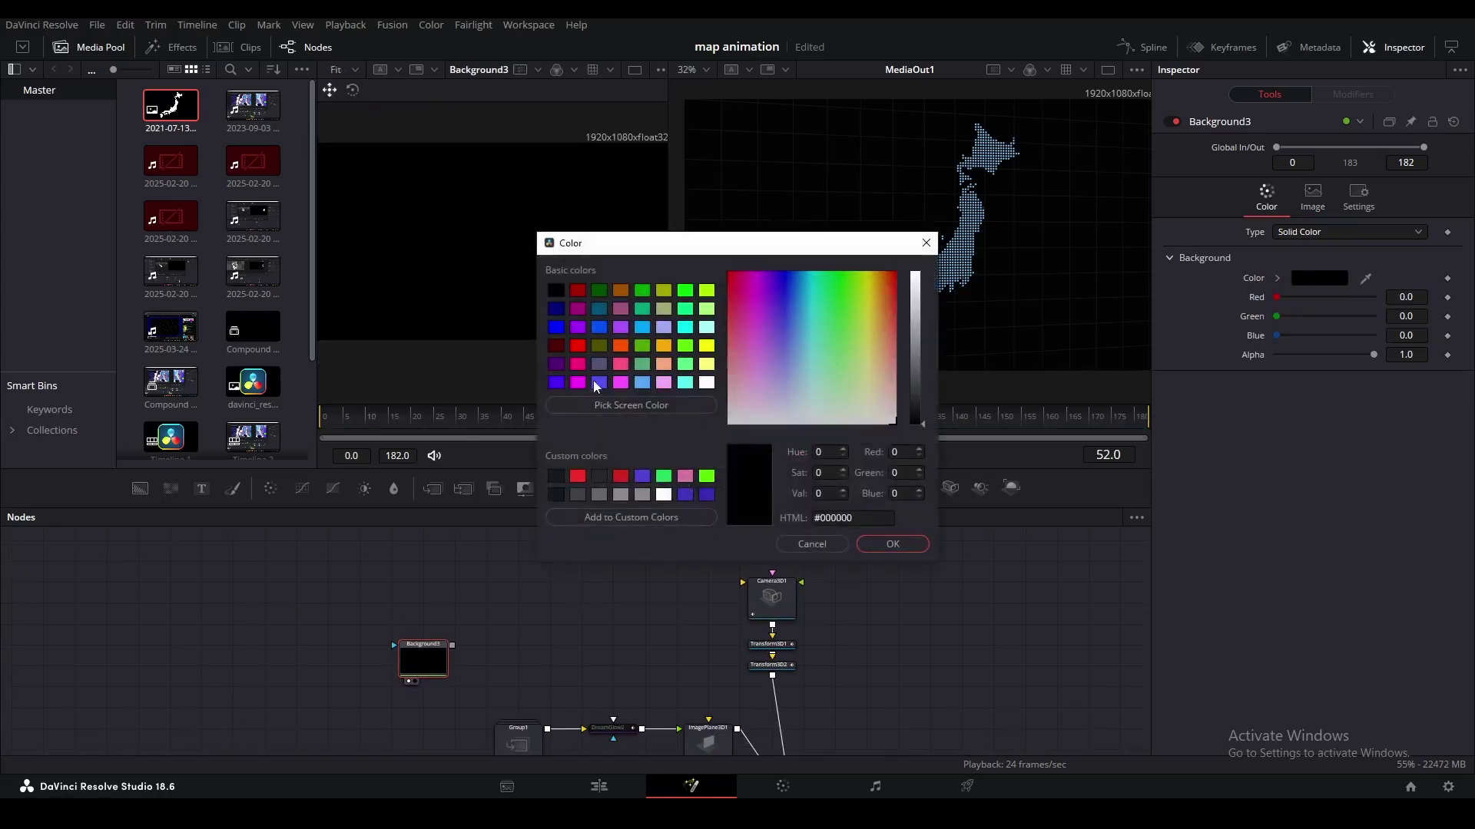
{"action": "left_click", "coordinate": [597, 367]}
{"action": "key", "text": "Return"}
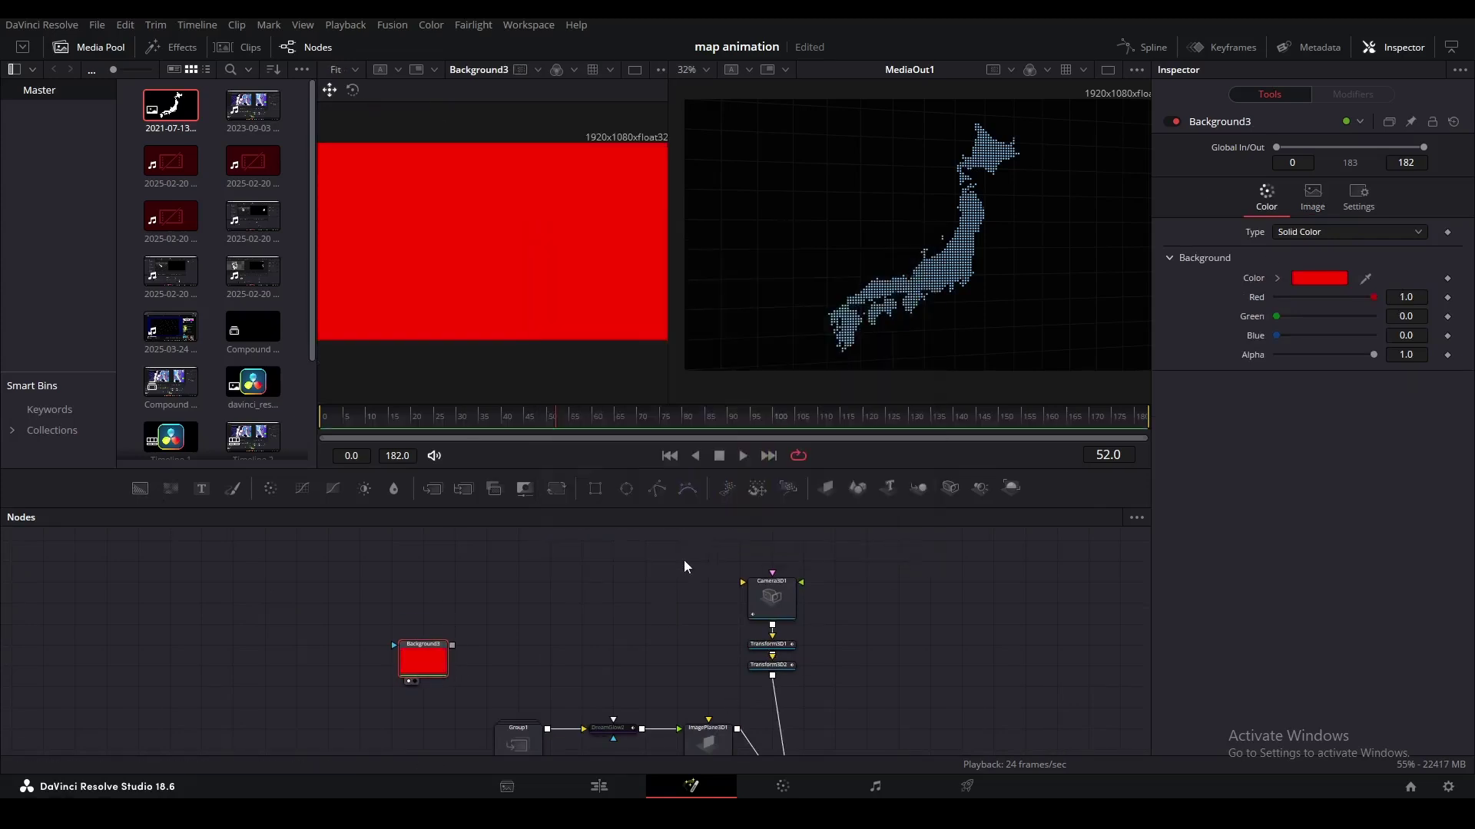
Mask the red background with an ellipse, turn off Solid and set the border width to 0.0174 to form a ring.
{"action": "left_click", "coordinate": [627, 489]}
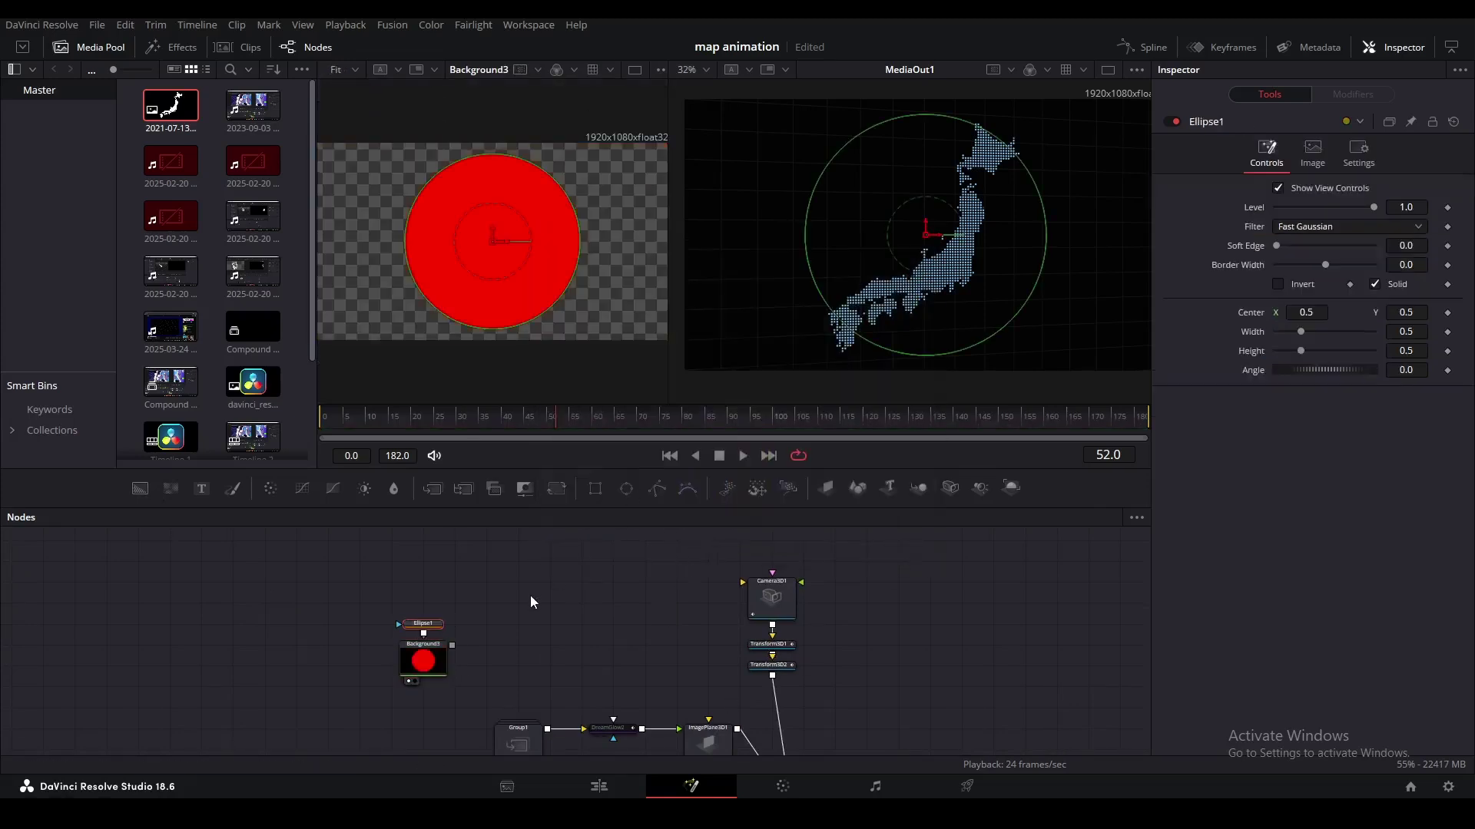
{"action": "left_click", "coordinate": [1374, 284]}
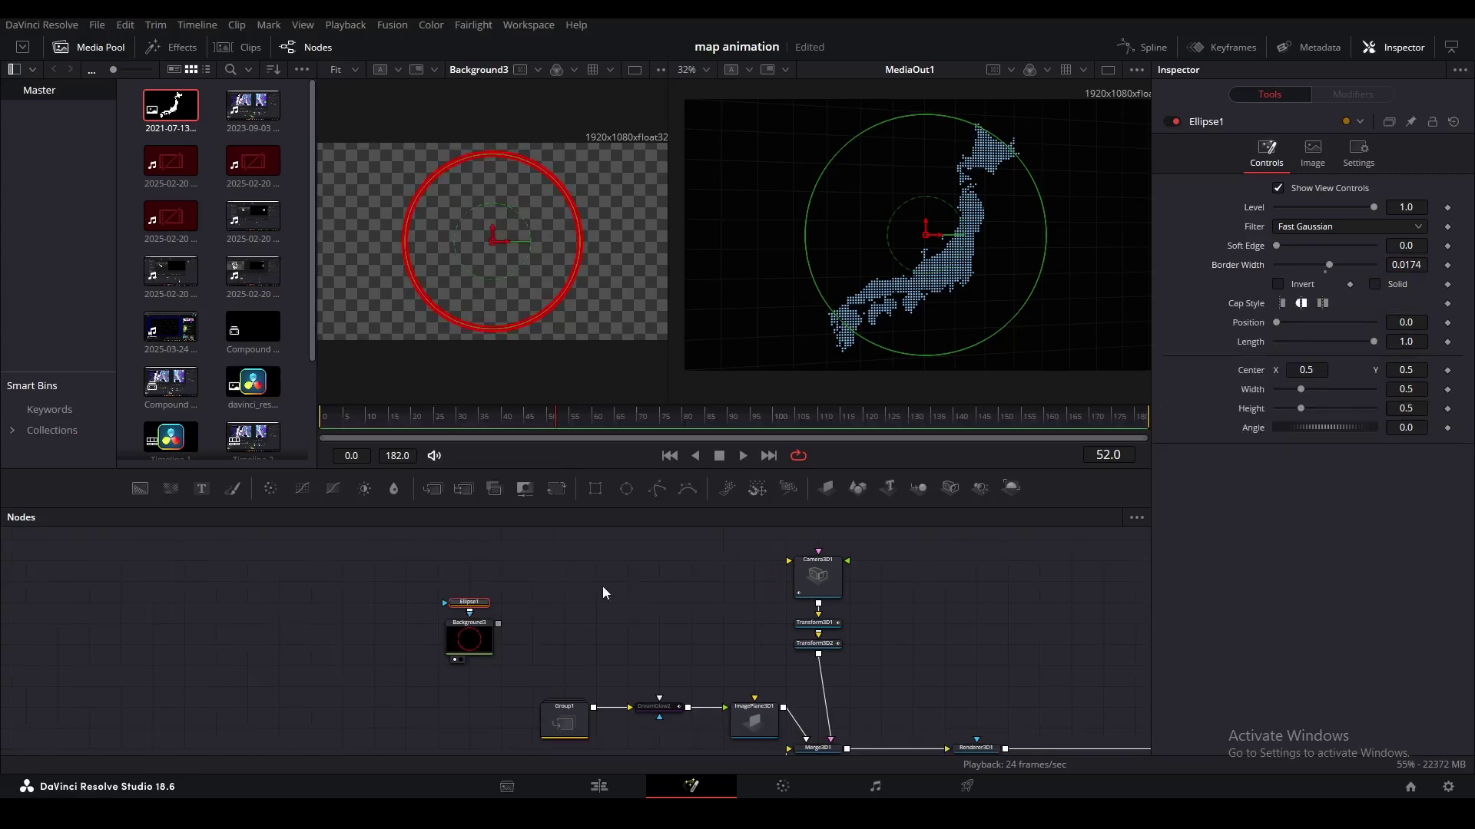
{"action": "scroll", "coordinate": [542, 600], "scroll_direction": "up", "scroll_amount": 2}
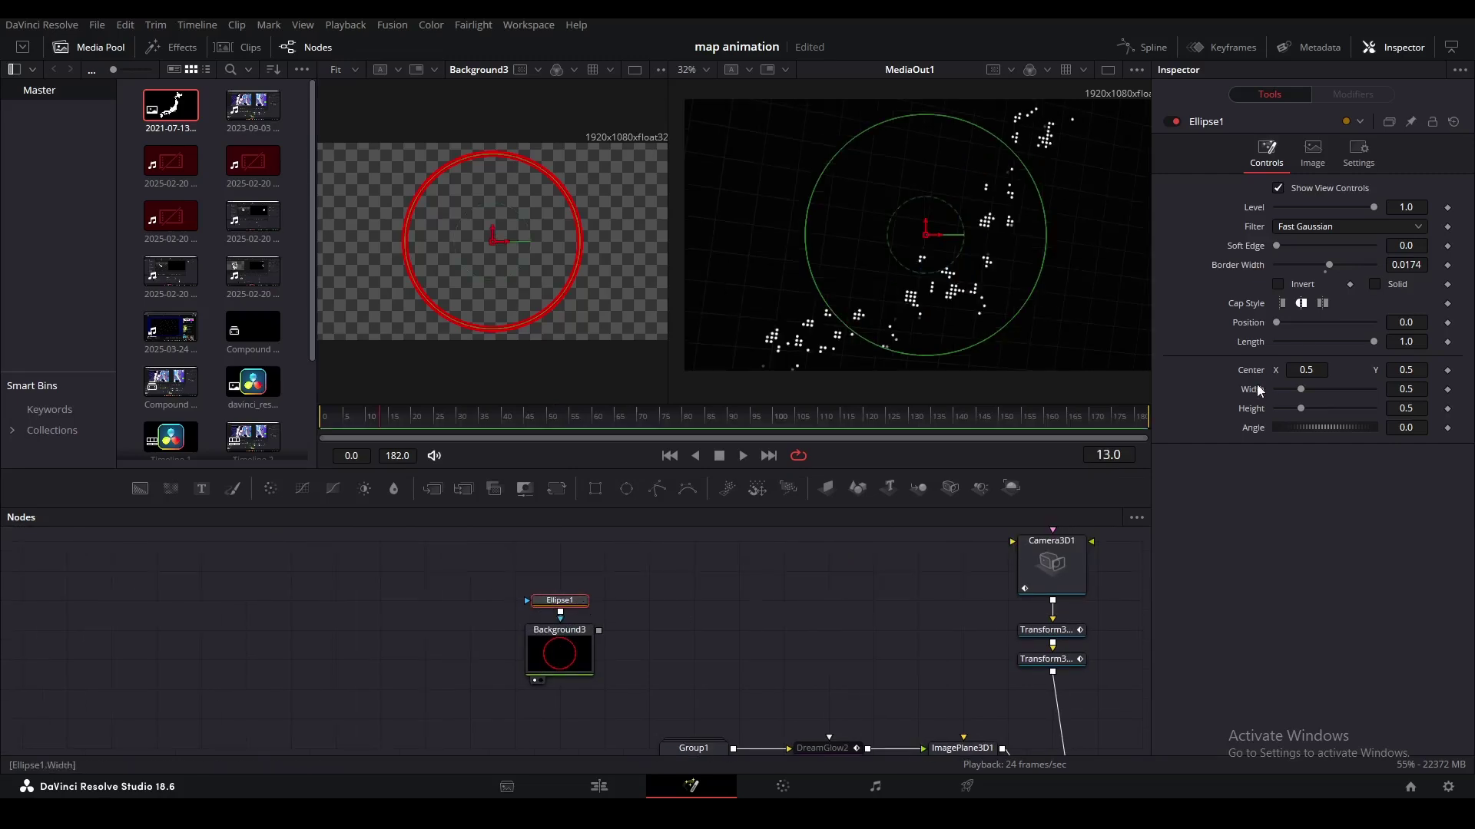
{"action": "left_click_drag", "start_coordinate": [1394, 409], "coordinate": [1399, 389]}
{"action": "key", "text": "ctrl+z"}
{"action": "key", "text": "ctrl+z"}
{"action": "right_click", "coordinate": [1252, 392]}
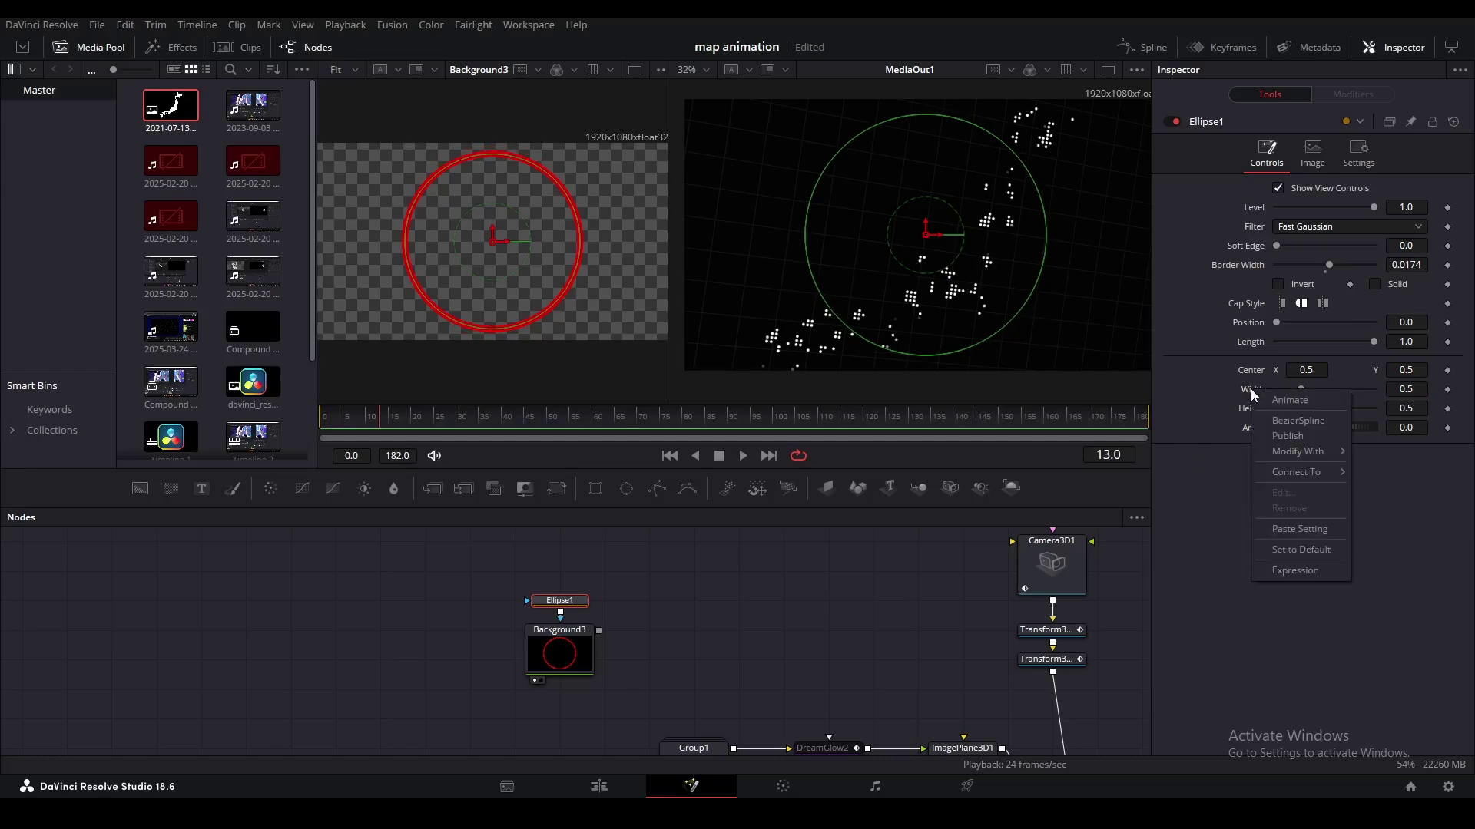
{"action": "left_click", "coordinate": [1305, 570]}
{"action": "key", "text": "ctrl+z"}
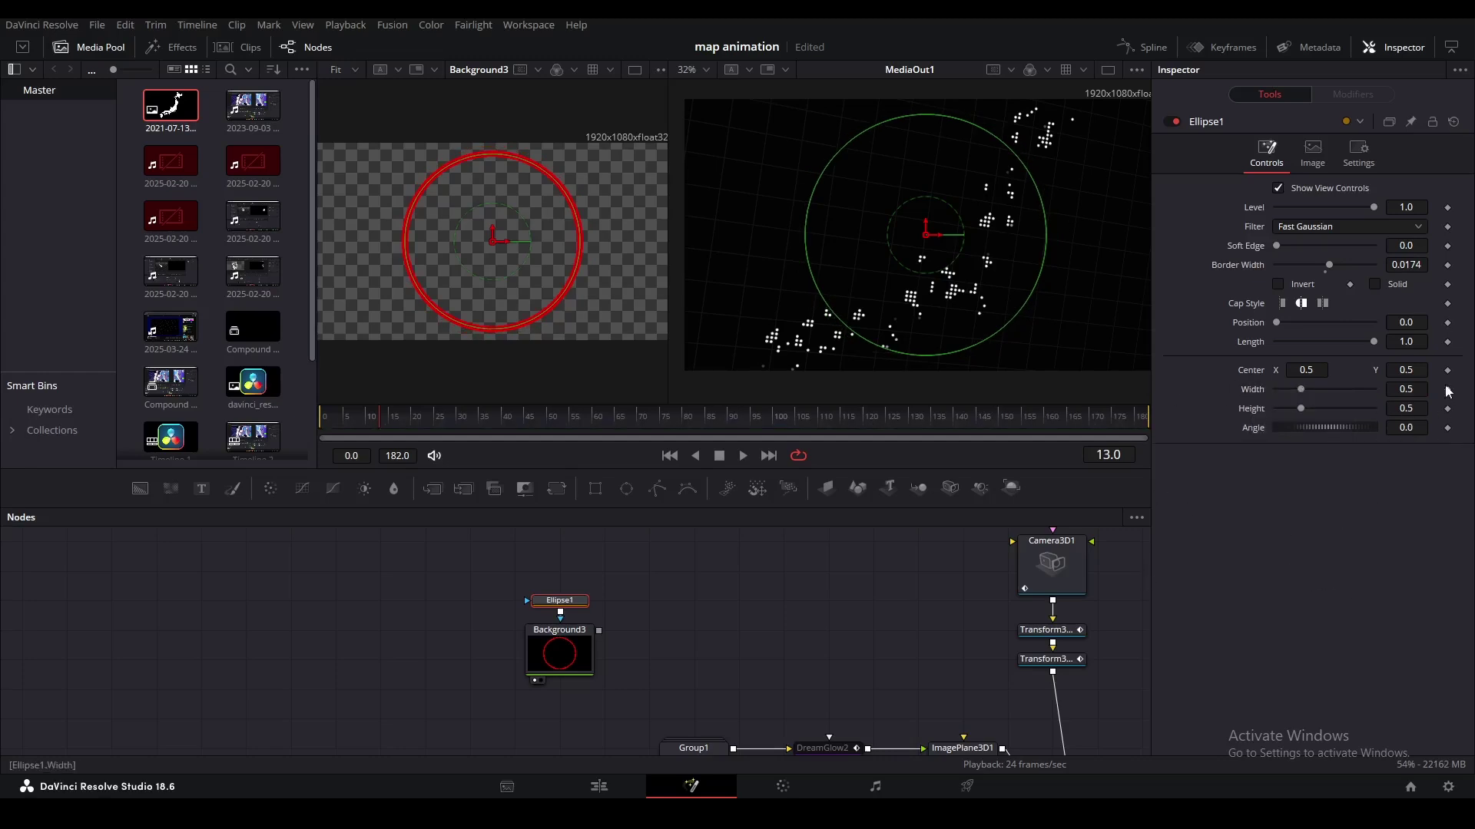
Add an expression to Ellipse1's Width that links it to Height, so both change together.
{"action": "double_click", "coordinate": [1412, 389]}
{"action": "type", "text": "="}
{"action": "key", "text": "Return"}
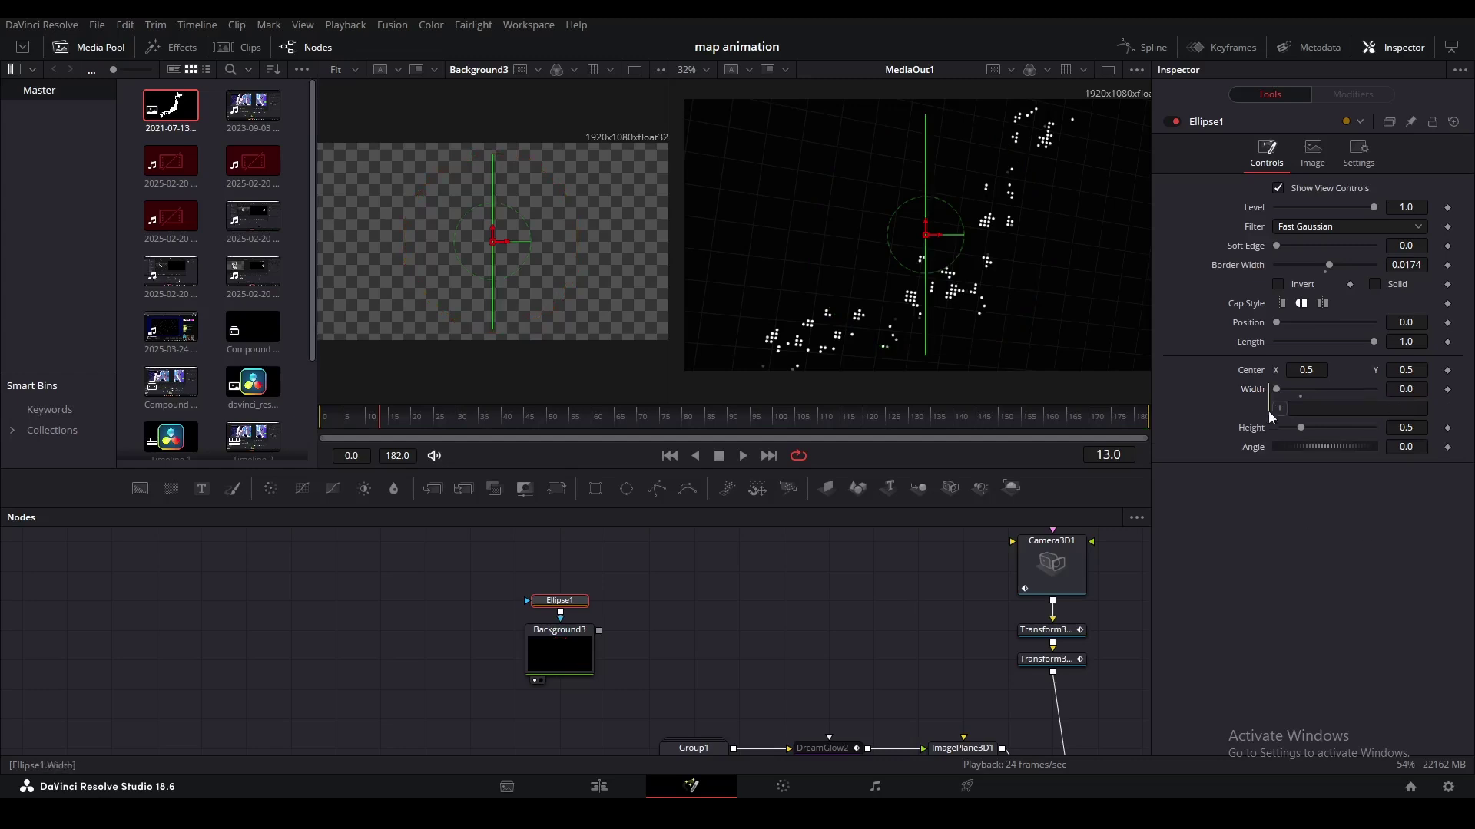
{"action": "left_click_drag", "start_coordinate": [1281, 416], "coordinate": [1412, 428]}
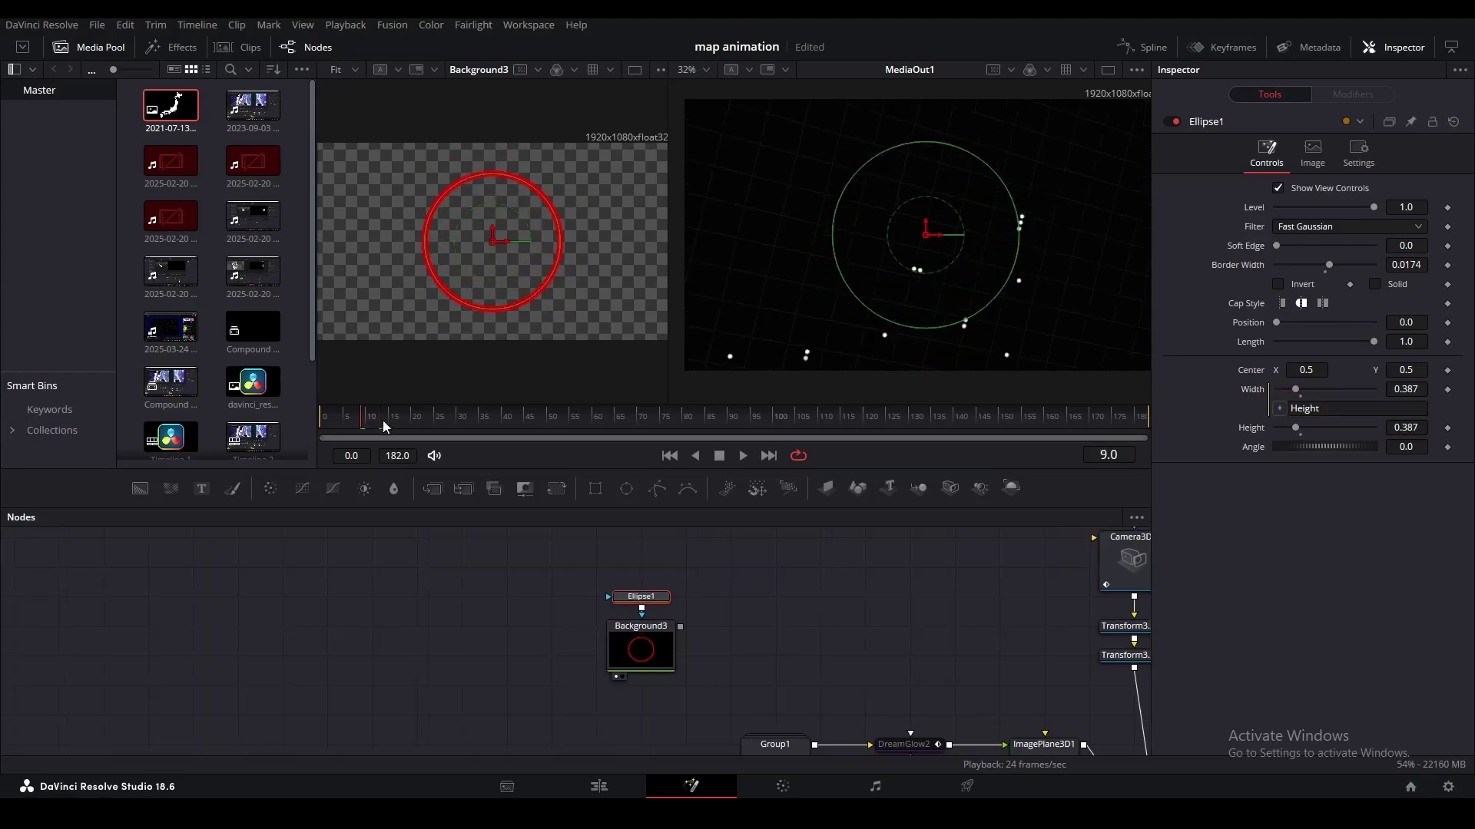
Keyframe Ellipse1's Height to grow from 0.0 at frame 10 to 0.505 at frame 34.
{"action": "left_click", "coordinate": [370, 419]}
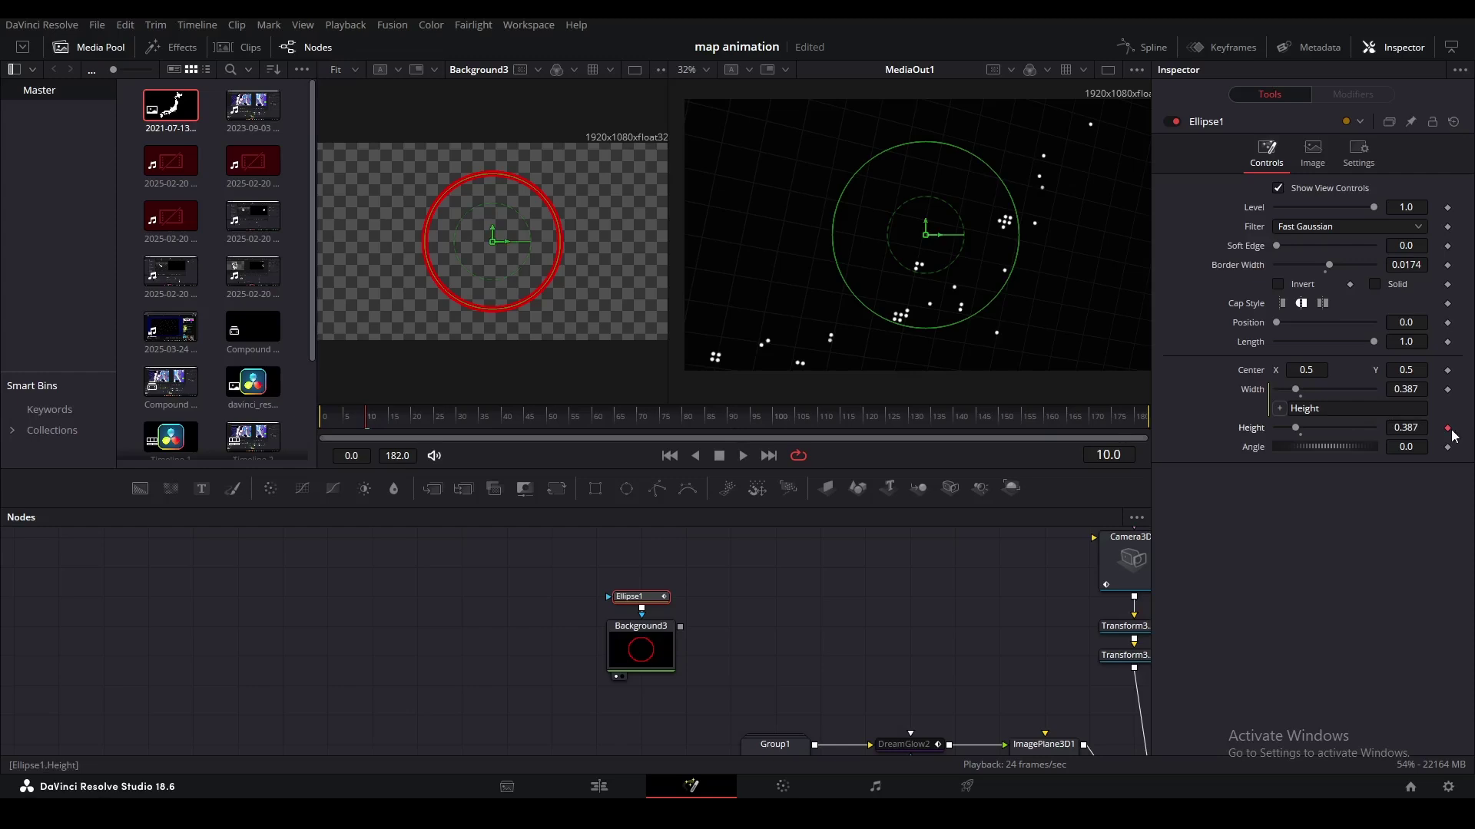
{"action": "left_click", "coordinate": [470, 418]}
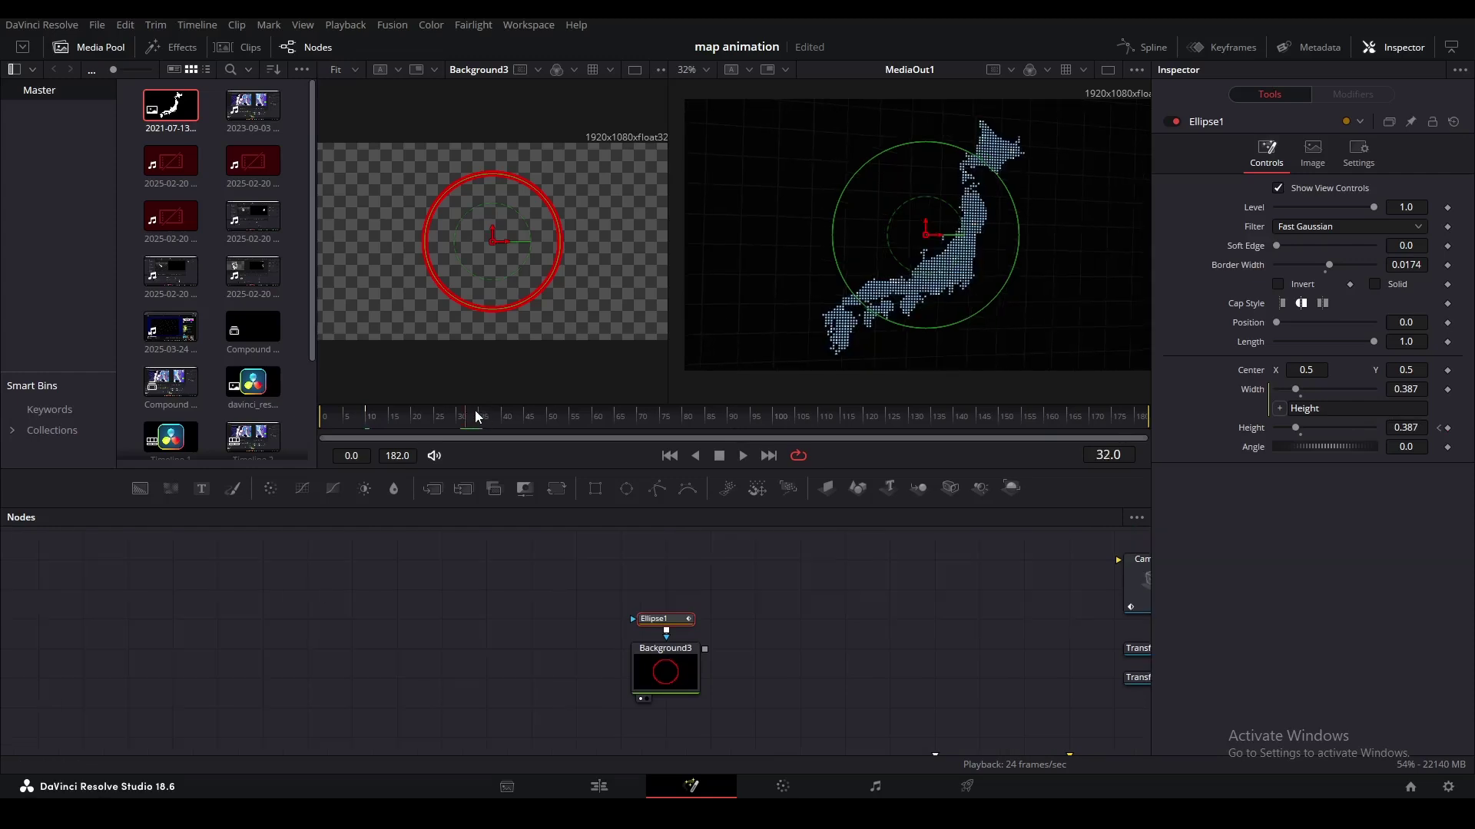
{"action": "left_click", "coordinate": [477, 417]}
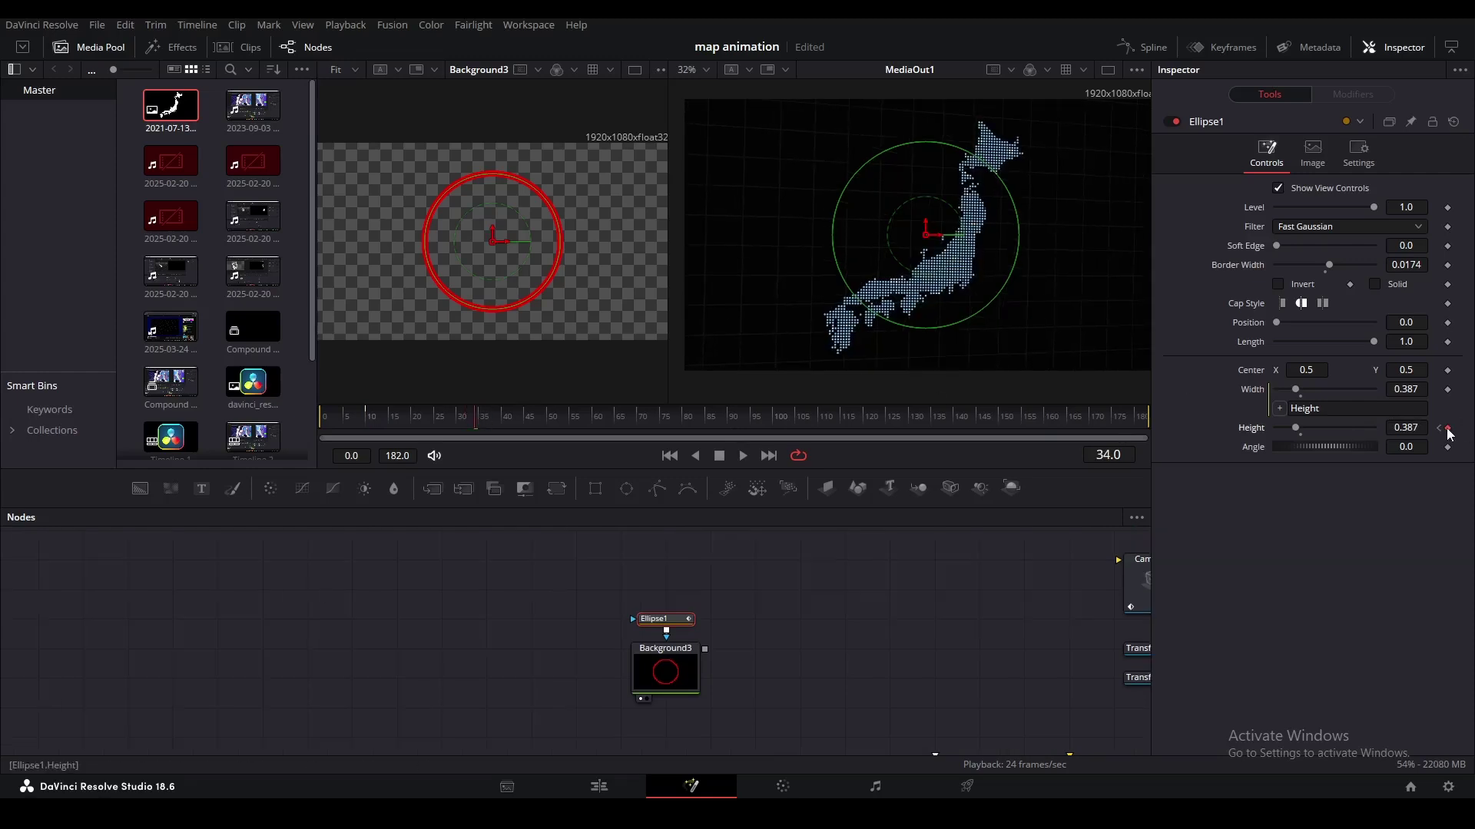
{"action": "left_click_drag", "start_coordinate": [1397, 426], "coordinate": [1098, 427]}
{"action": "left_click", "coordinate": [369, 419]}
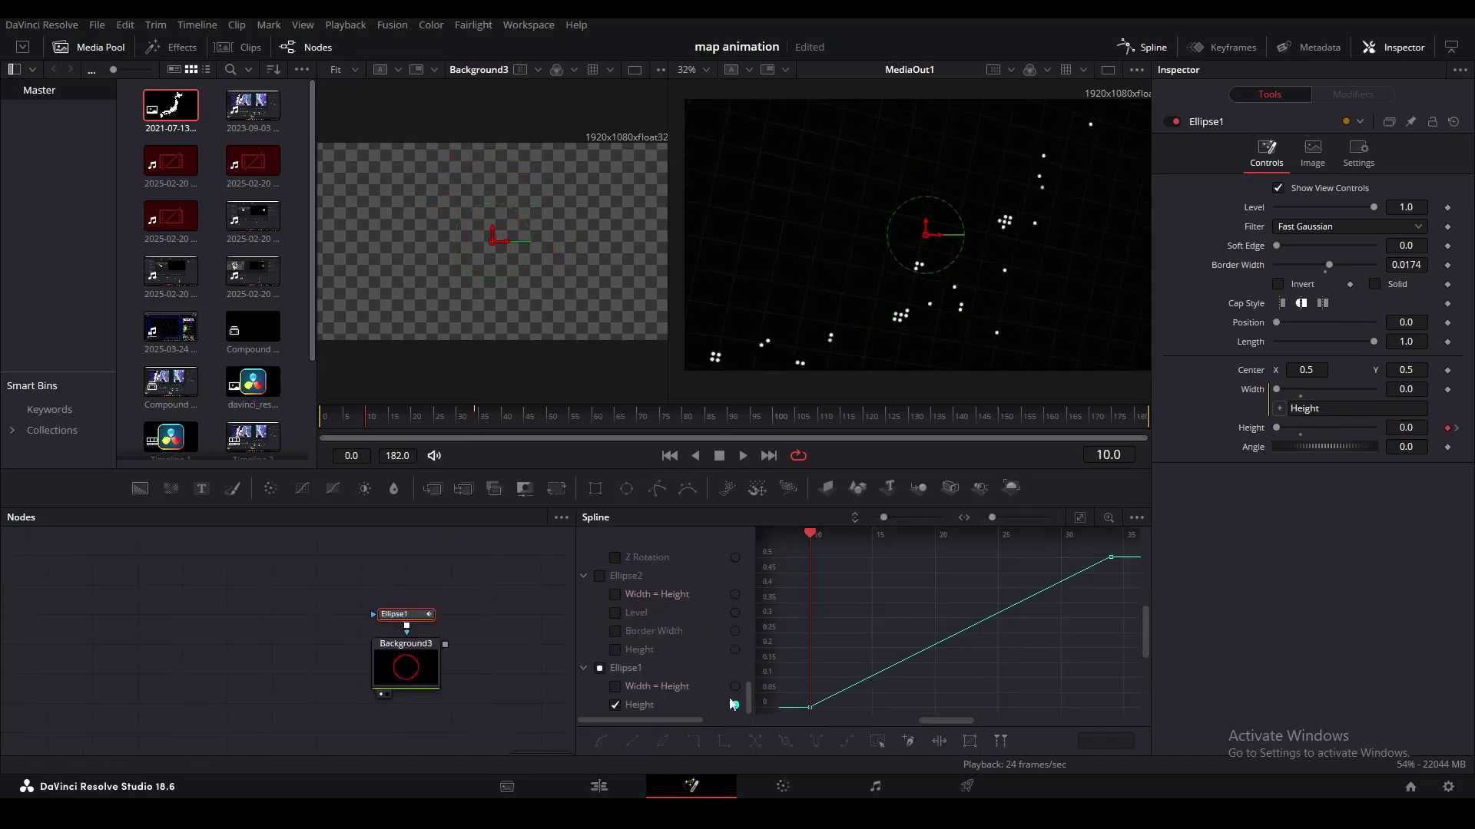
Smooth both keyframes of Ellipse1's Height curve and lengthen their handles for a stronger ease in and out.
{"action": "key", "text": "ctrl+a"}
{"action": "key", "text": "s"}
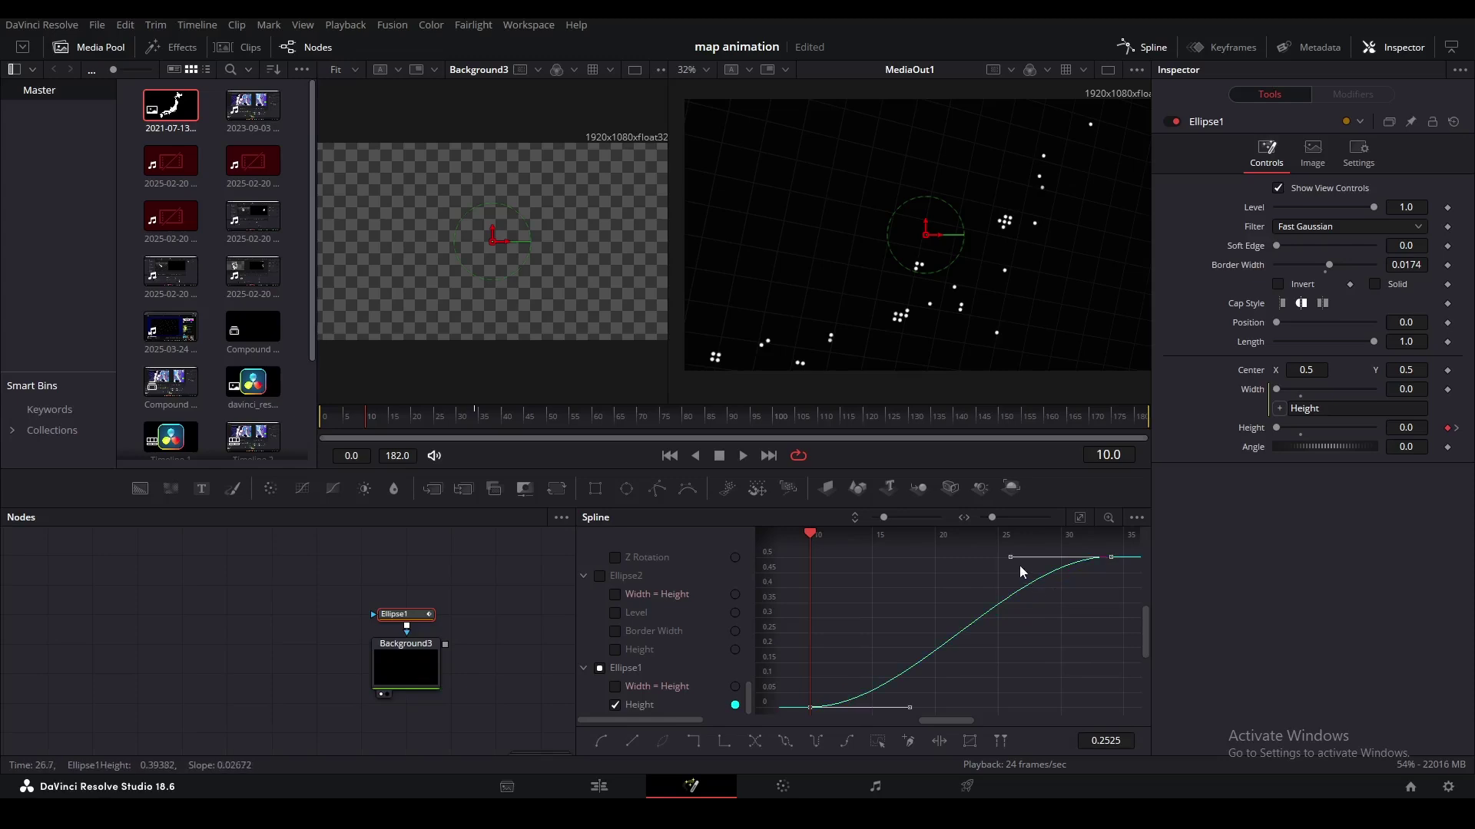
{"action": "left_click_drag", "start_coordinate": [1015, 559], "coordinate": [874, 557]}
{"action": "left_click_drag", "start_coordinate": [909, 706], "coordinate": [956, 652]}
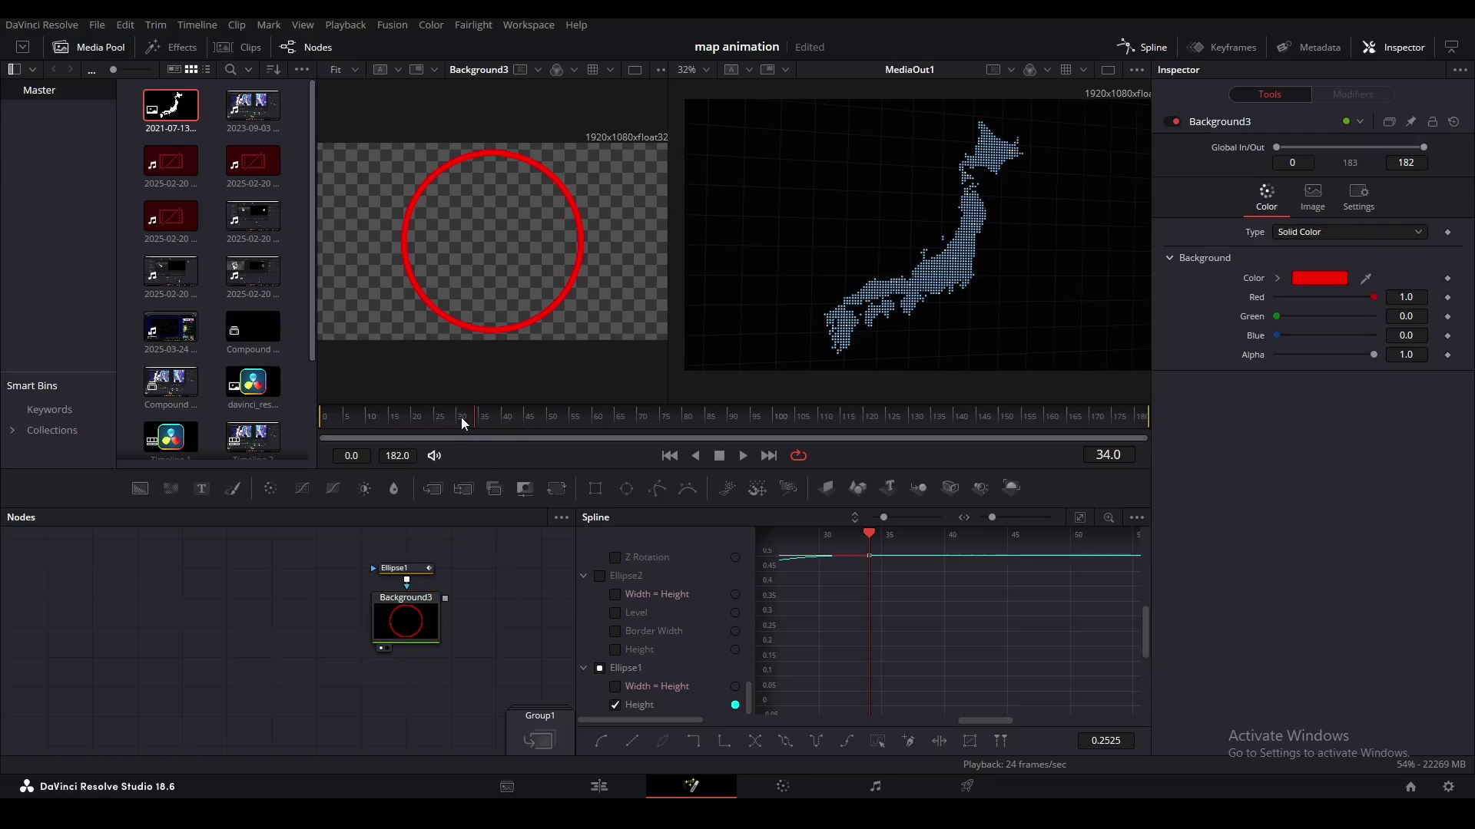
Add a Duplicate node after Background3 with 2 copies and a Time Offset of -3.
{"action": "scroll", "coordinate": [382, 641], "scroll_direction": "down", "scroll_amount": 2}
{"action": "key", "text": "shift+space"}
{"action": "type", "text": "TRAN"}
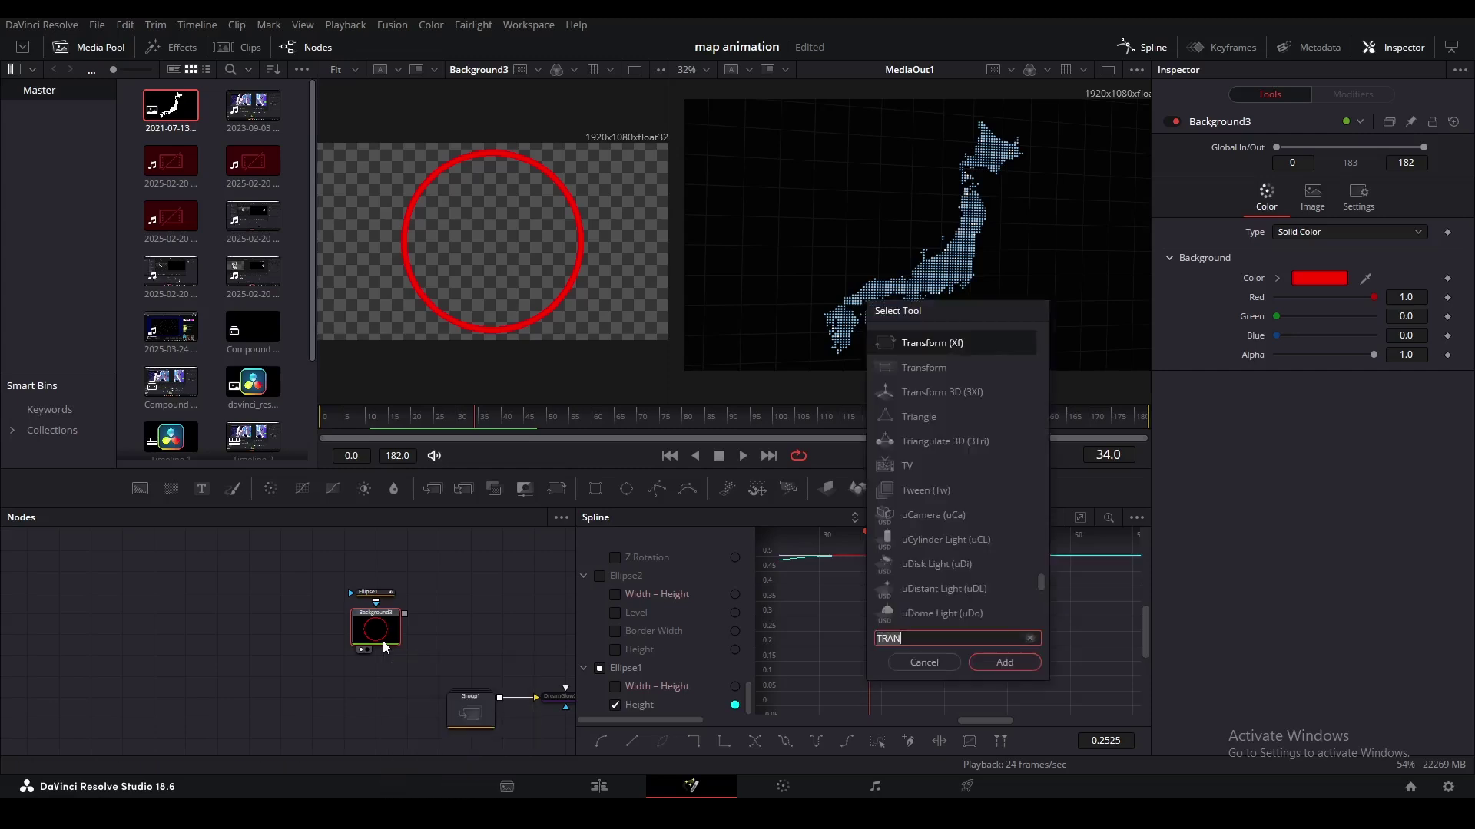
{"action": "key", "text": "BackSpace"}
{"action": "key", "text": "BackSpace"}
{"action": "key", "text": "BackSpace"}
{"action": "key", "text": "BackSpace"}
{"action": "type", "text": "DUP"}
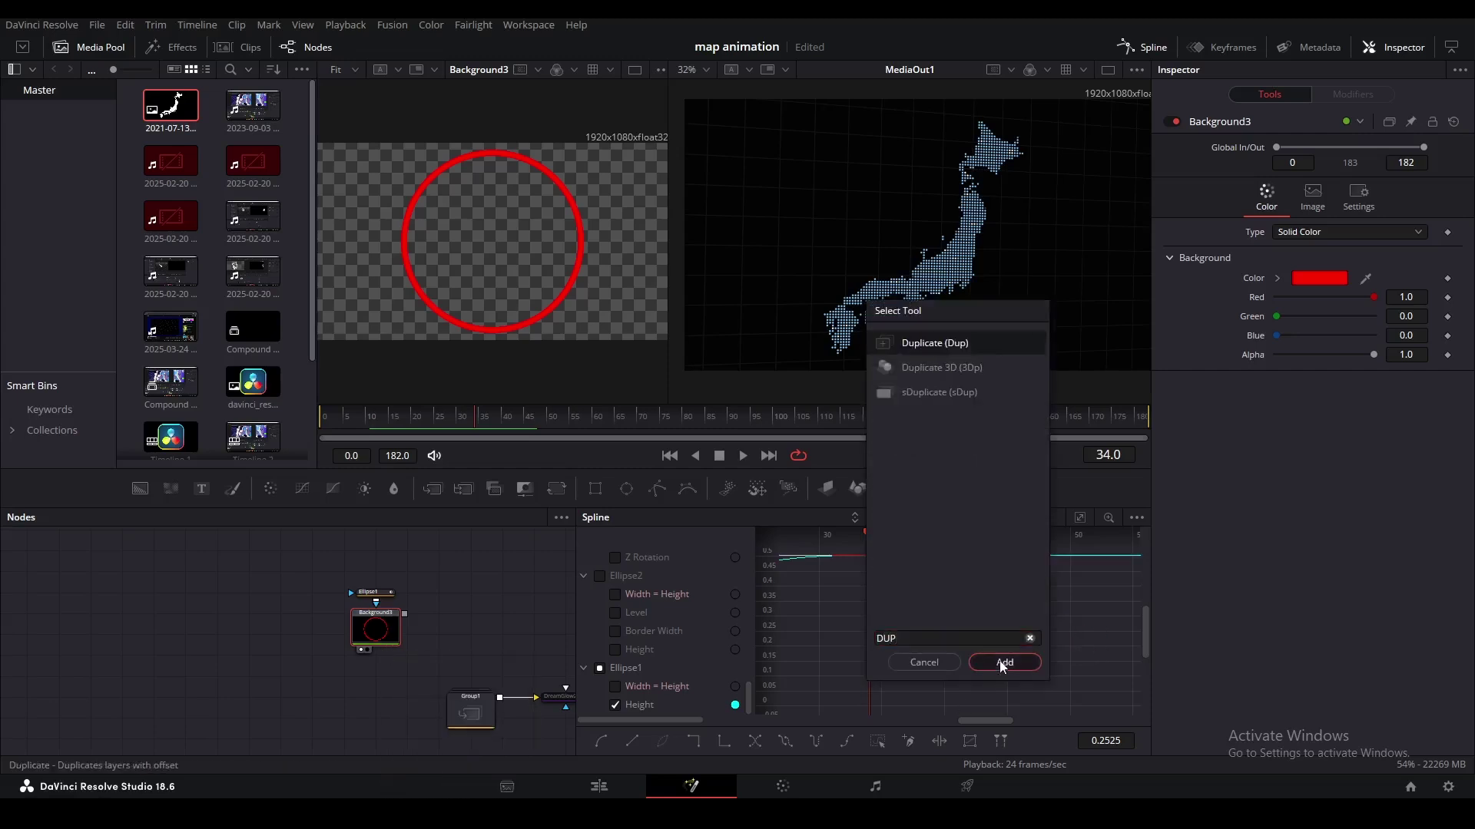
{"action": "left_click", "coordinate": [1004, 662]}
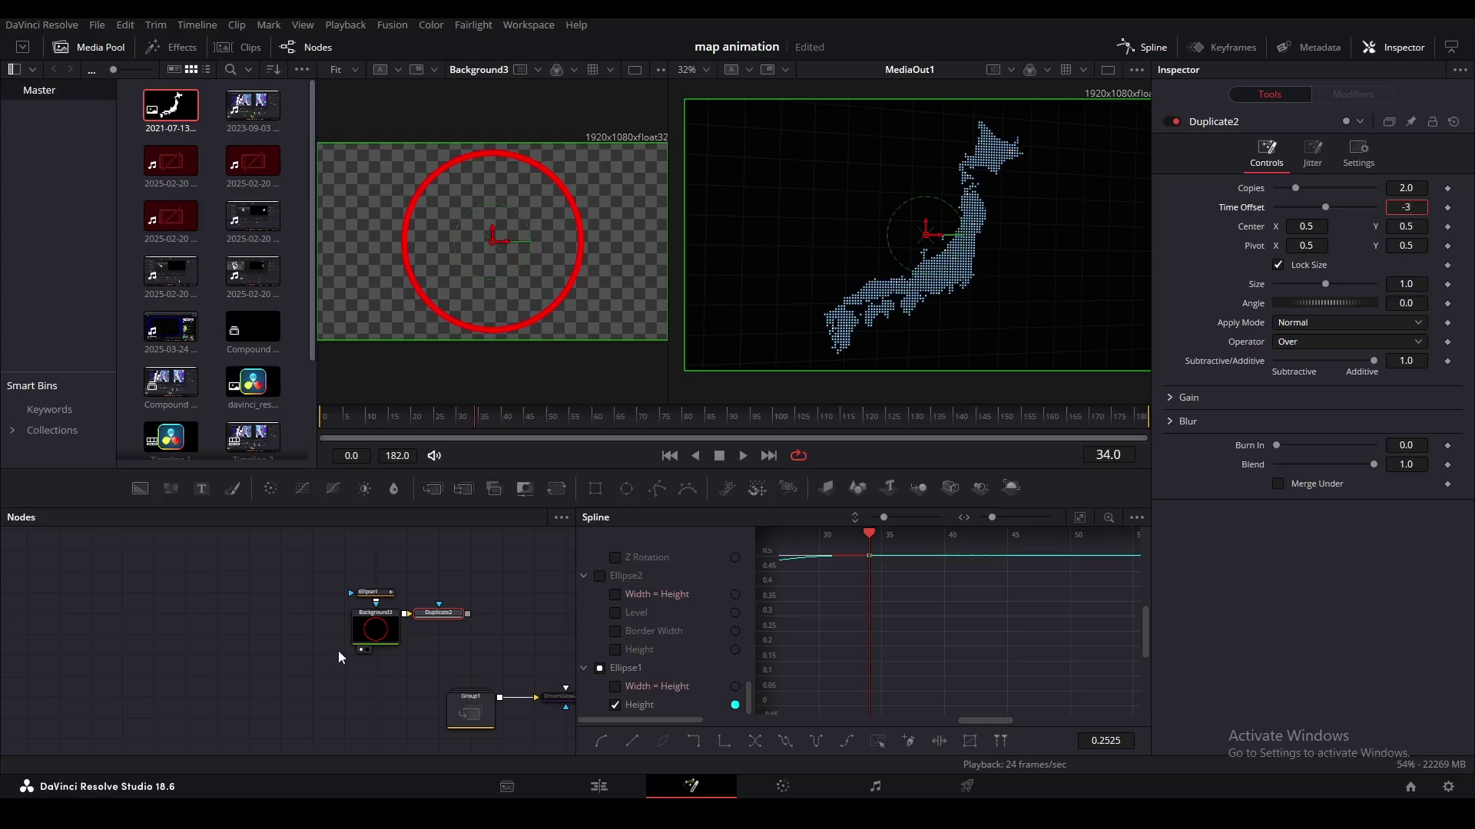
Place Duplicate2 below Background3, display it in the first viewer and play back the ring animation.
{"action": "left_click", "coordinate": [389, 654]}
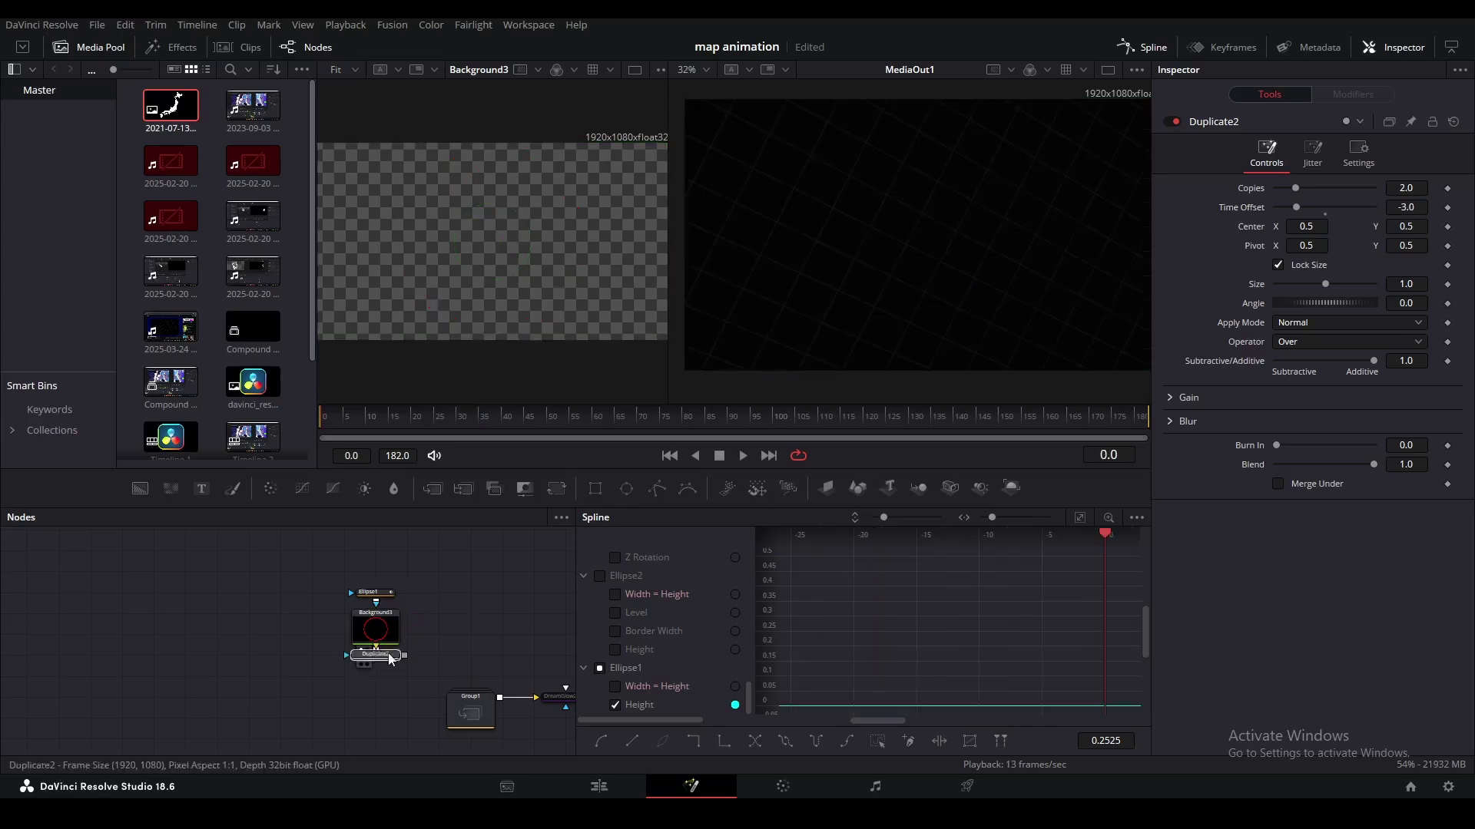
{"action": "key", "text": "1"}
{"action": "key", "text": "space"}
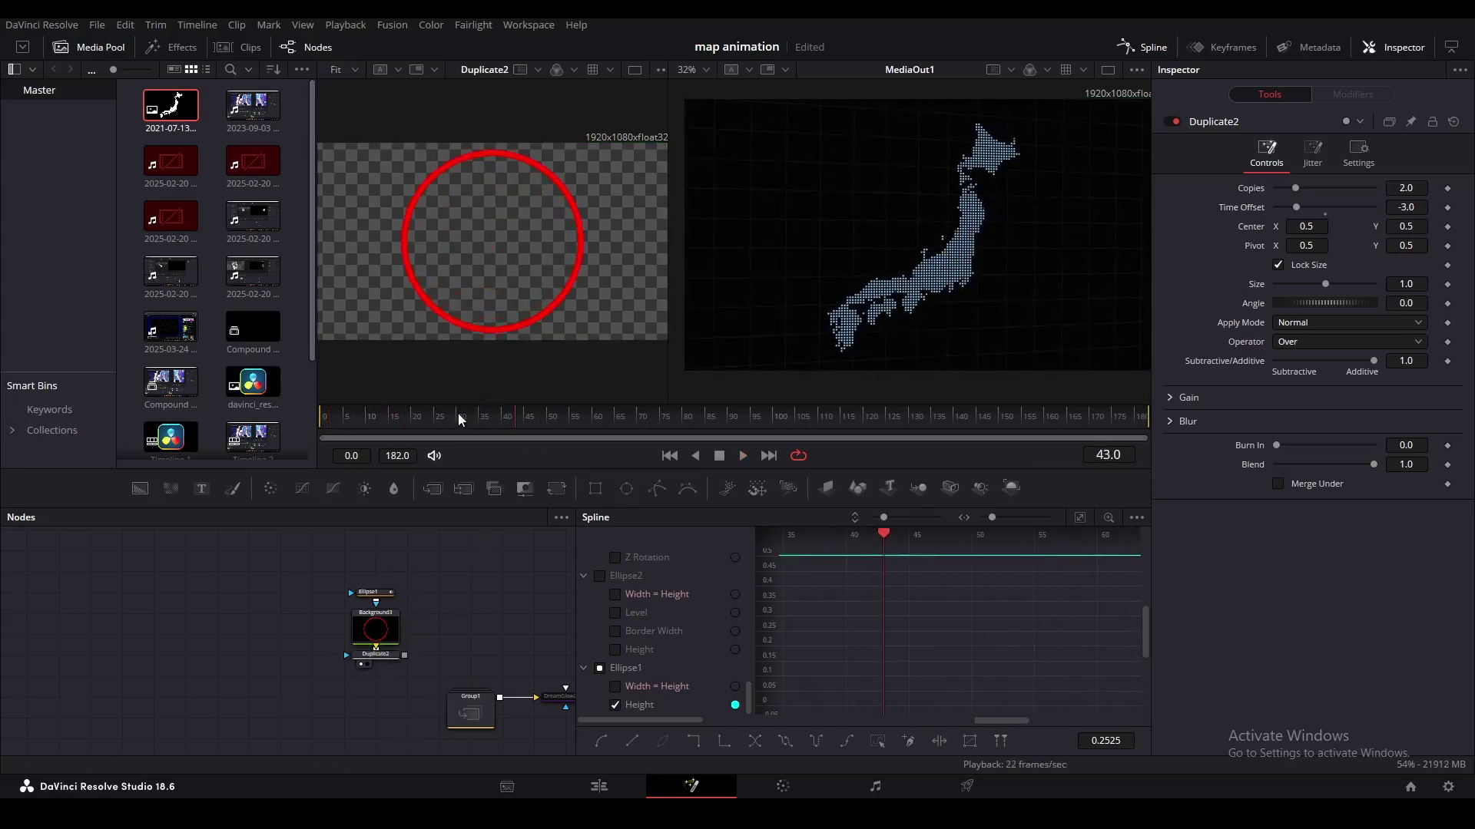
{"action": "key", "text": "space"}
Keyframe Ellipse1's Level to fade from 0.417 at frame 31 to 0 at frame 55.
{"action": "left_click", "coordinate": [381, 597]}
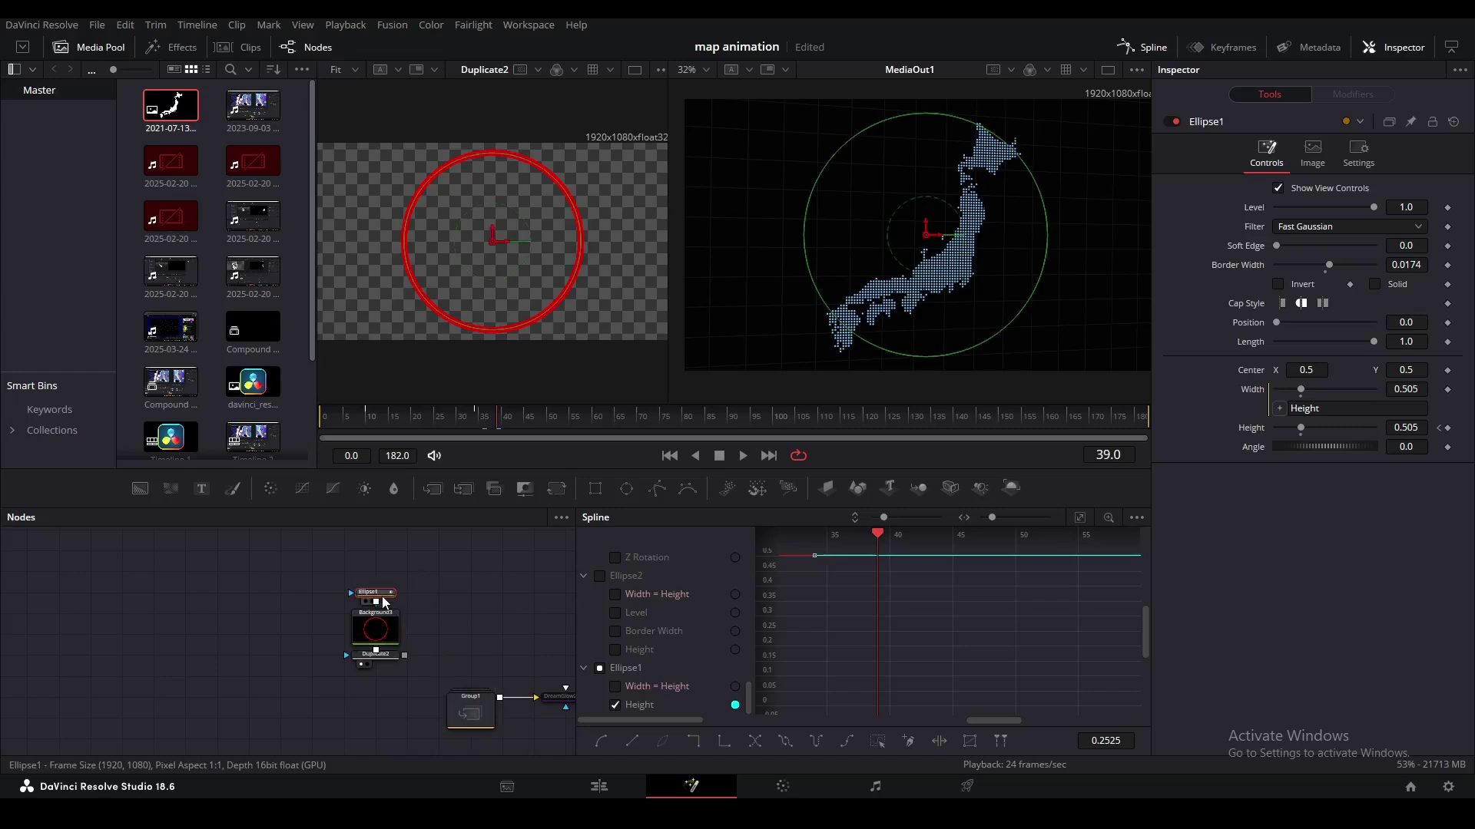
{"action": "left_click", "coordinate": [466, 417]}
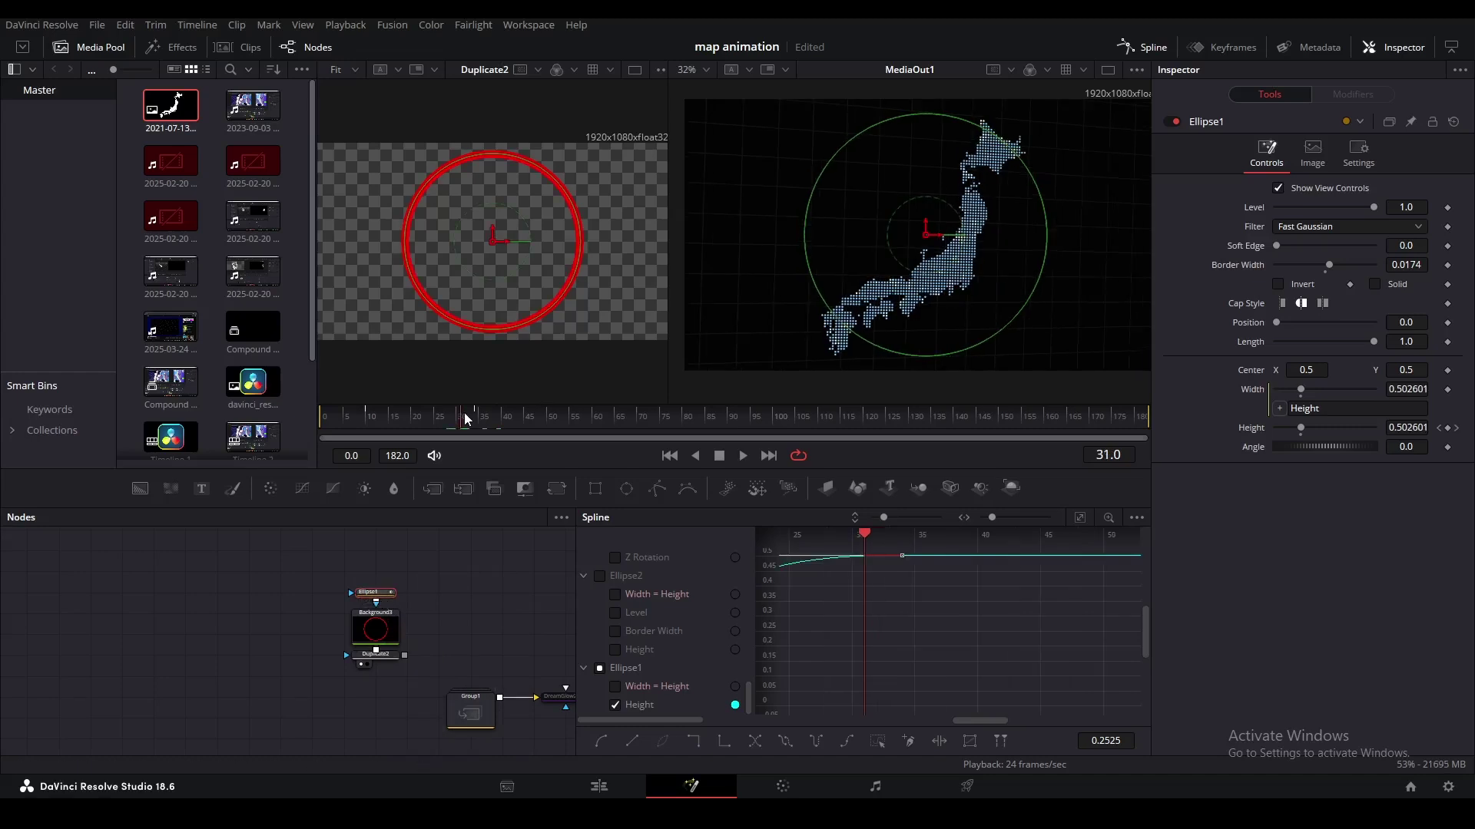
{"action": "left_click", "coordinate": [1448, 208]}
{"action": "left_click", "coordinate": [573, 419]}
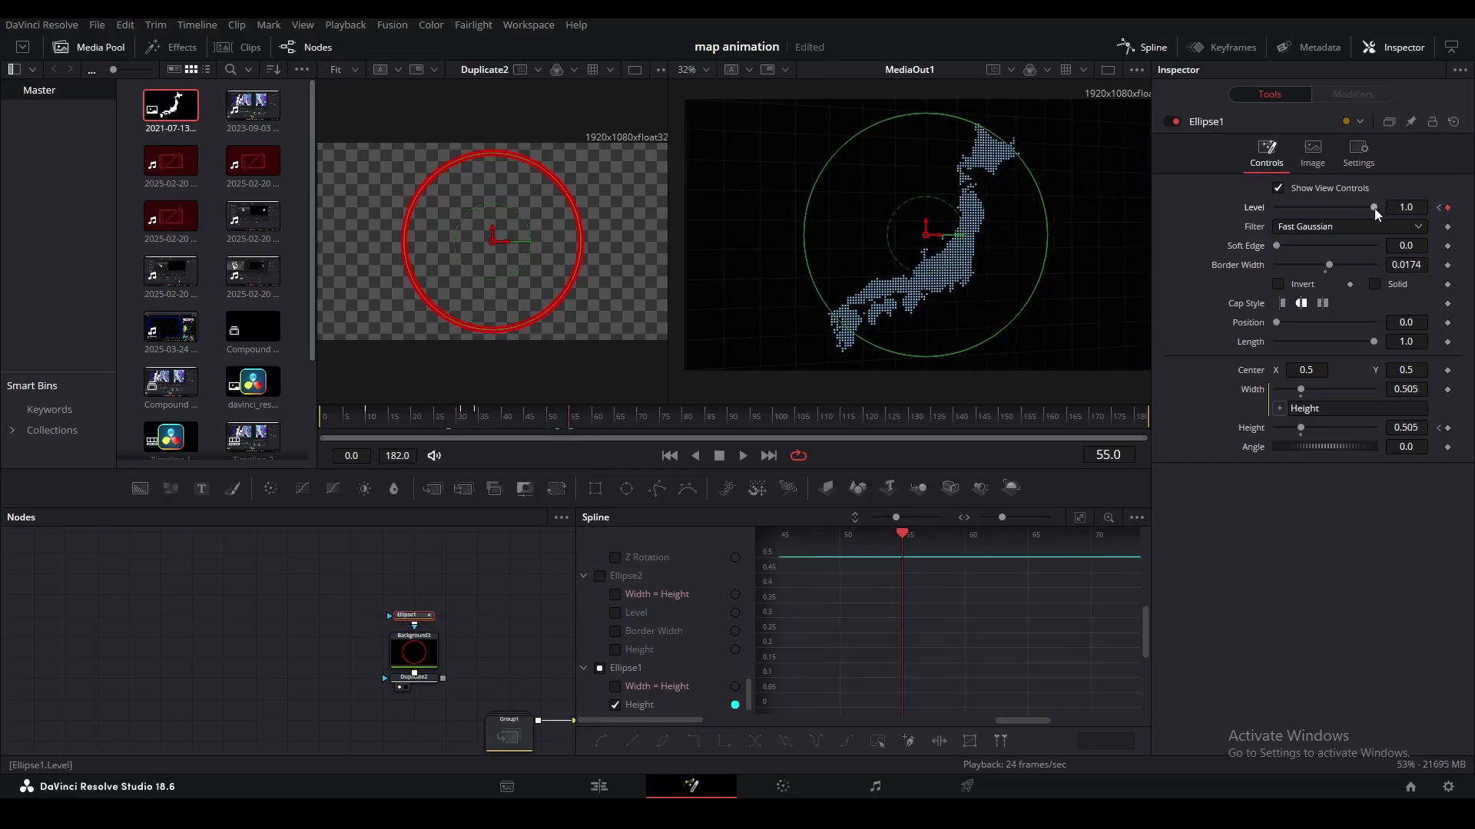
{"action": "left_click", "coordinate": [466, 418]}
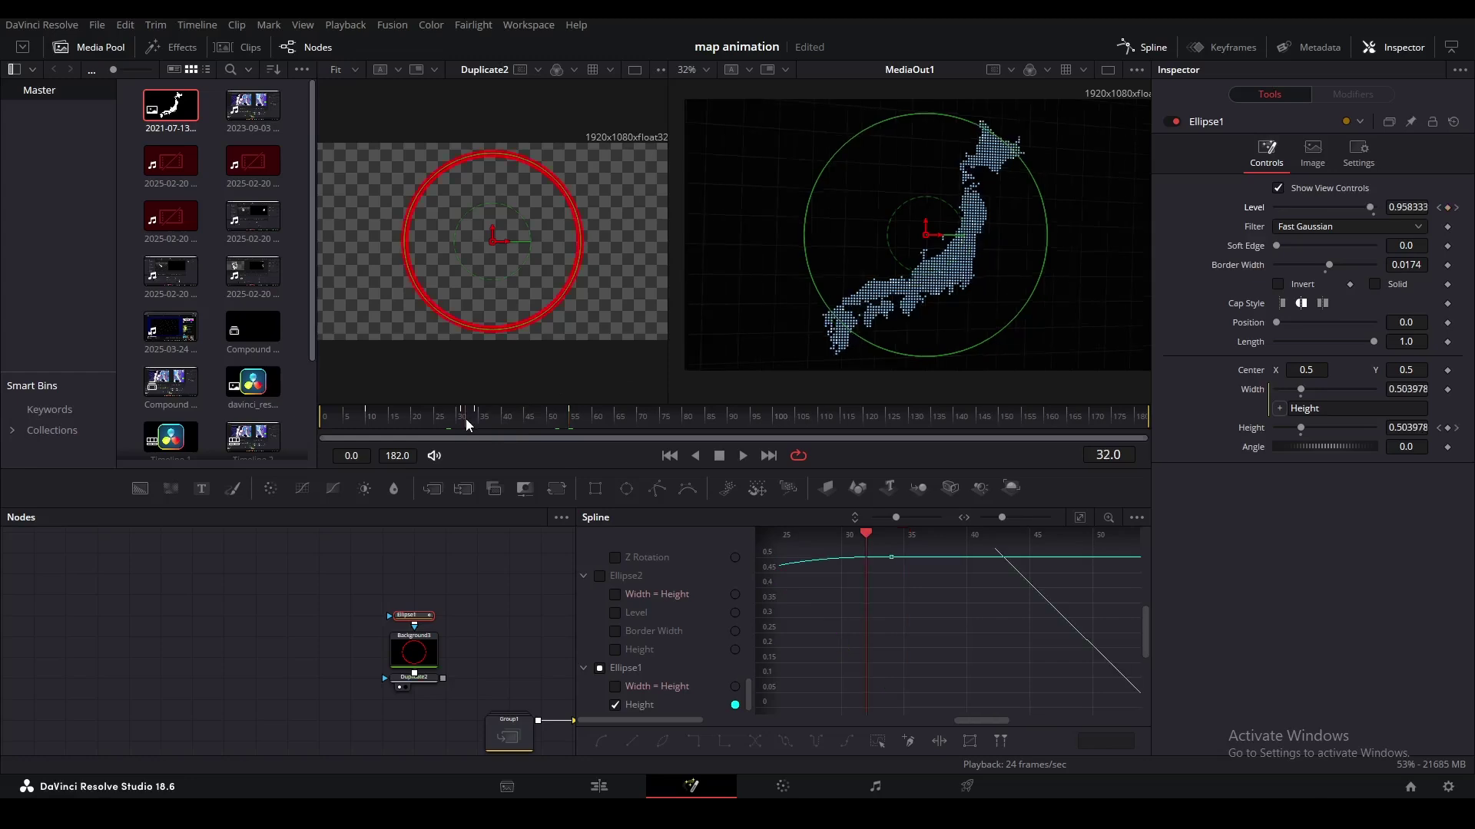
{"action": "left_click", "coordinate": [460, 421]}
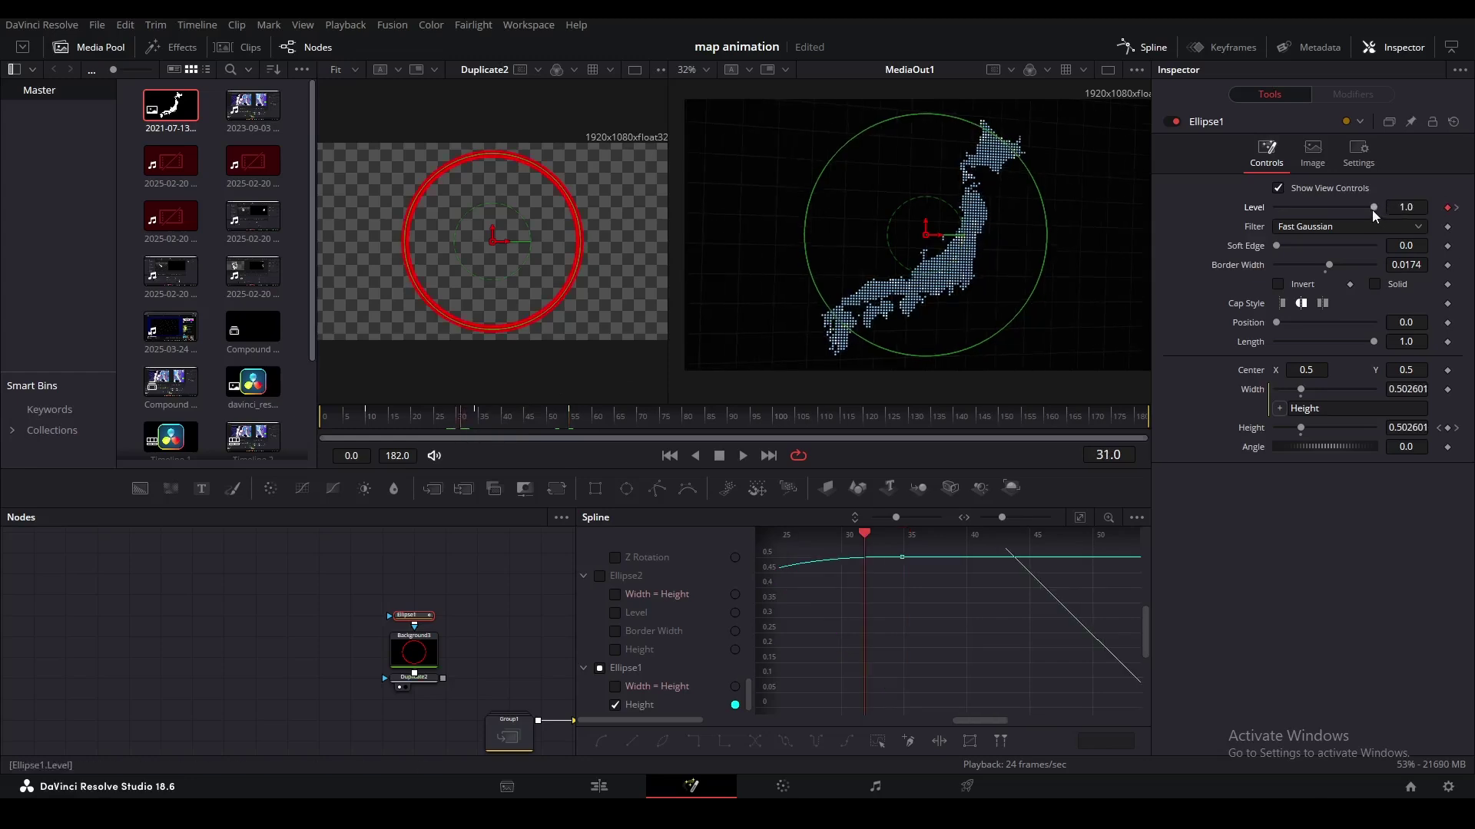
{"action": "left_click_drag", "start_coordinate": [1372, 210], "coordinate": [1317, 220]}
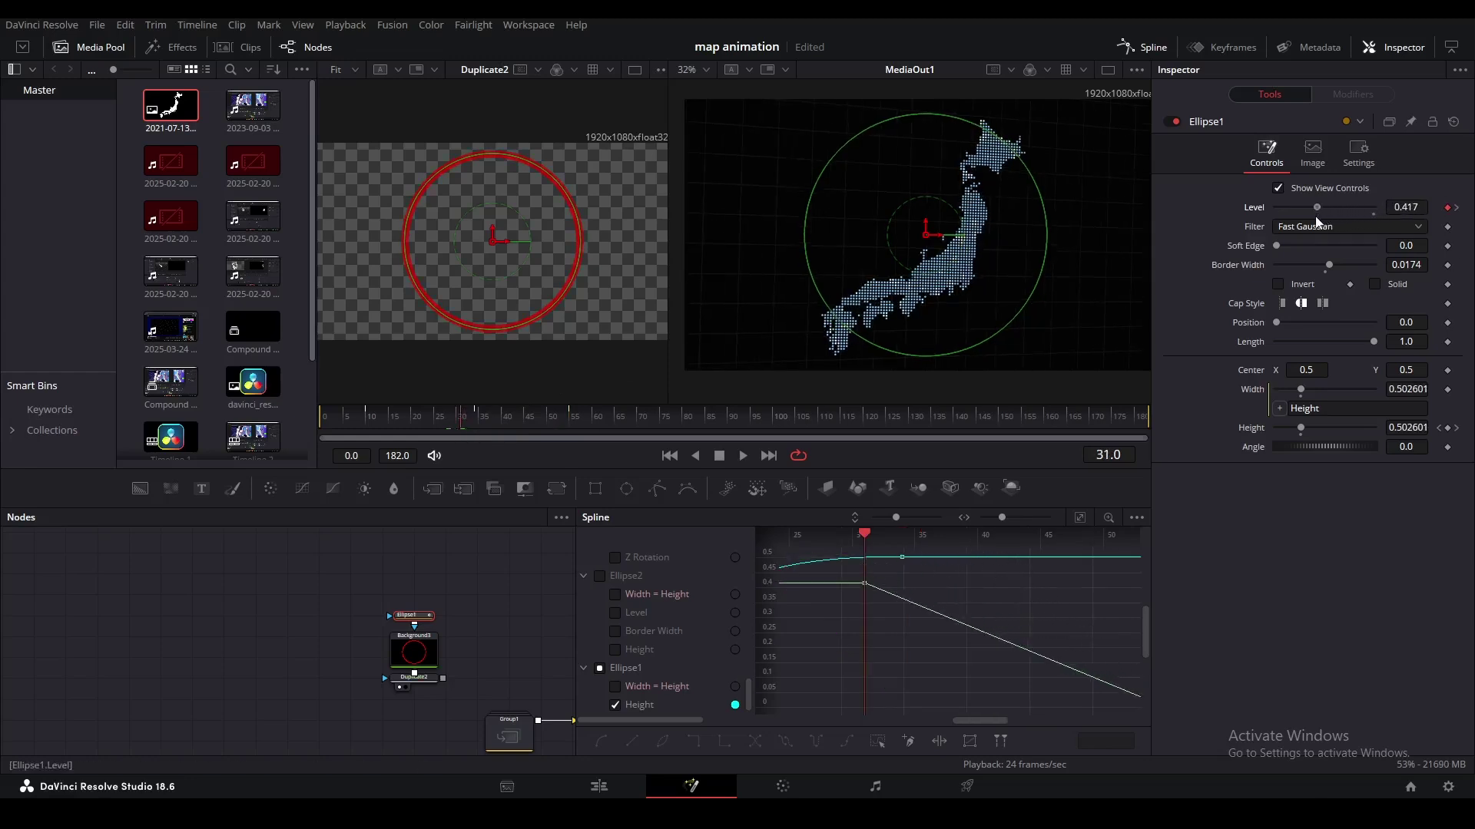
{"action": "left_click", "coordinate": [594, 230]}
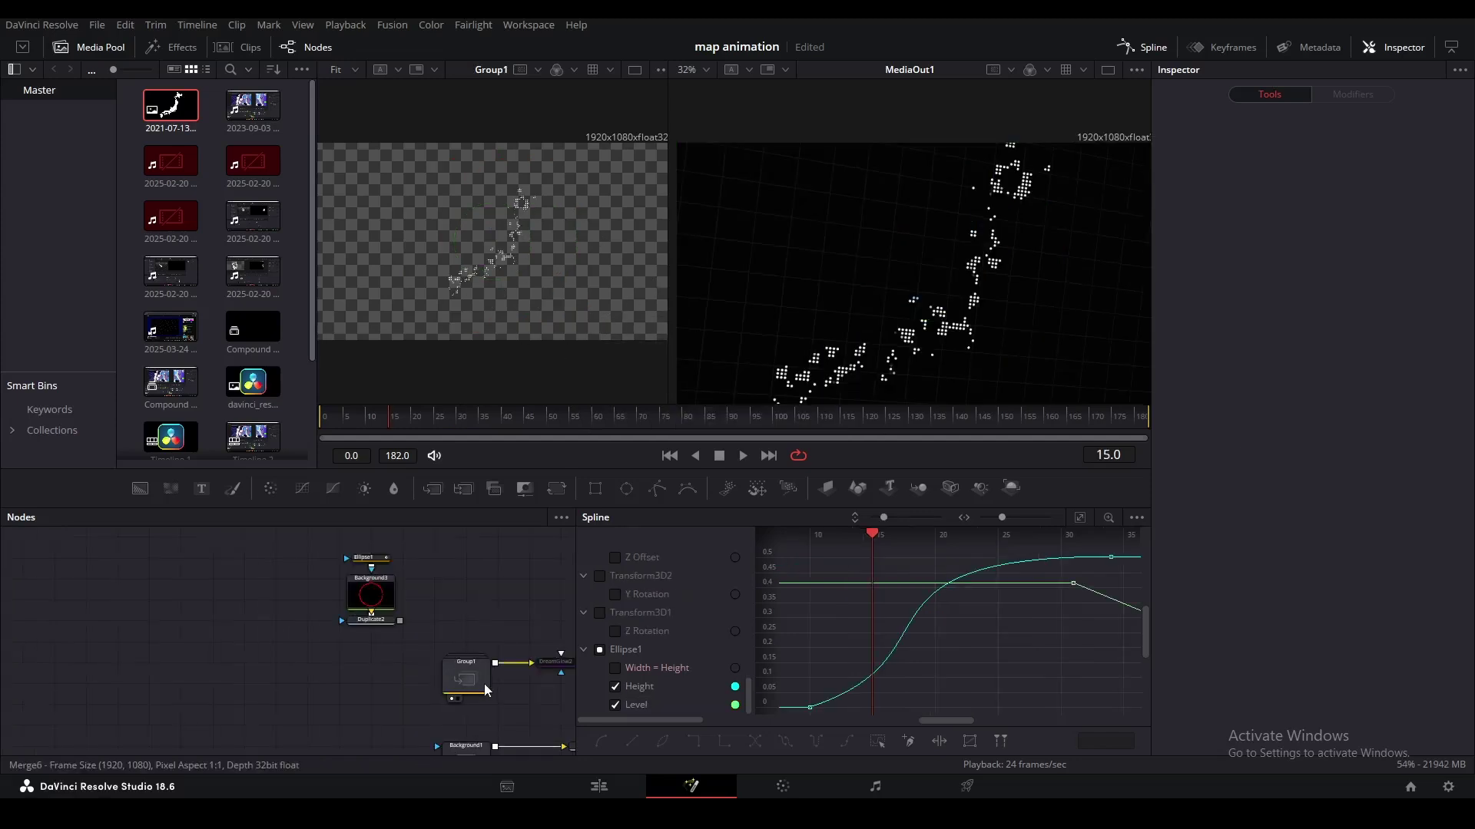
Merge the Duplicate2 ring output over Group1 in the map chain and line the ring nodes up above the merge.
{"action": "left_click_drag", "start_coordinate": [484, 683], "coordinate": [201, 699]}
{"action": "left_click_drag", "start_coordinate": [434, 642], "coordinate": [242, 684]}
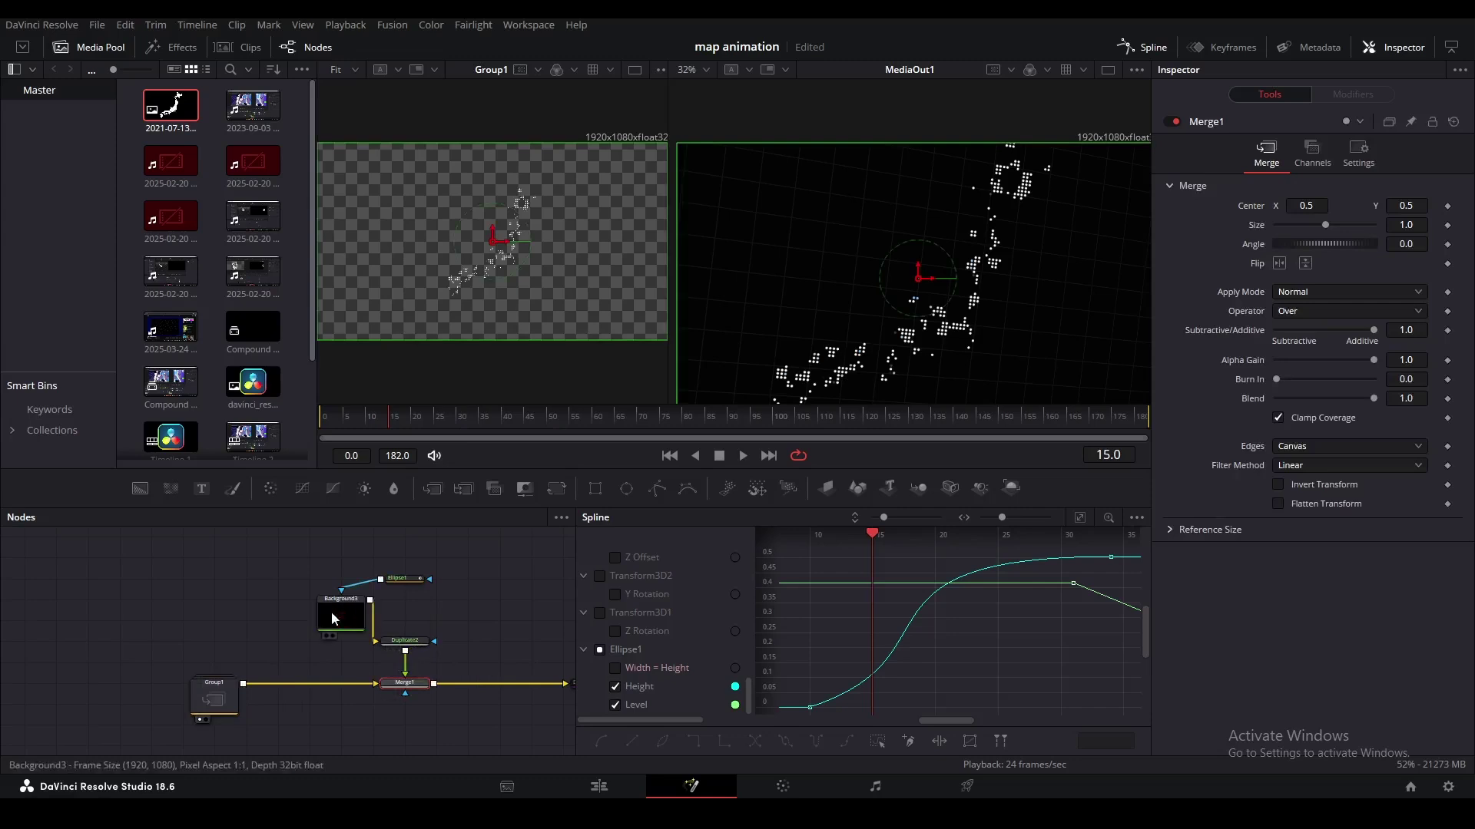
{"action": "left_click_drag", "start_coordinate": [330, 611], "coordinate": [389, 606]}
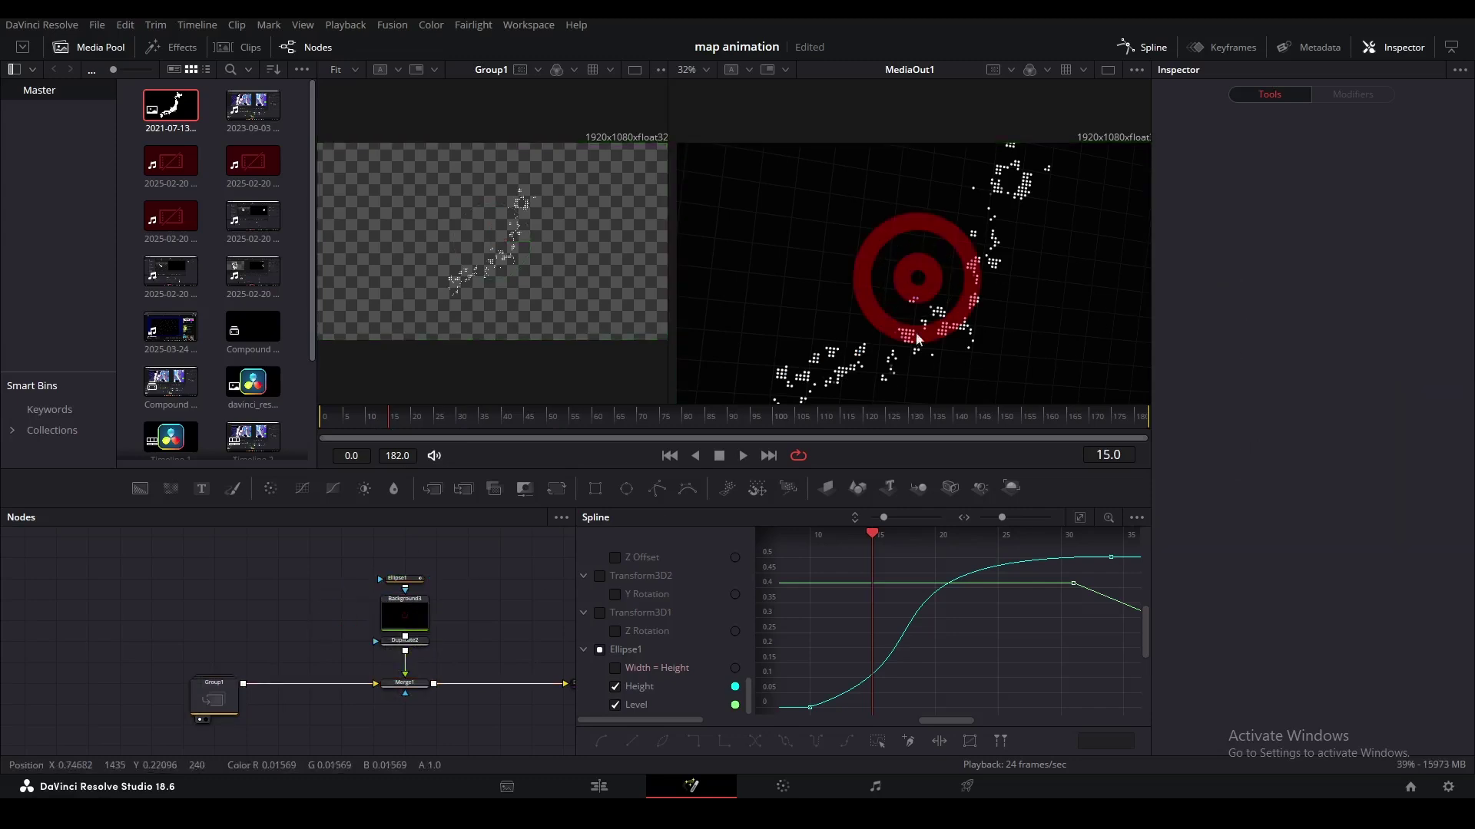
Insert a Transform node between Duplicate2 and Merge1, realign Background3, and display Merge1 in the first viewer.
{"action": "left_click", "coordinate": [427, 639]}
{"action": "left_click", "coordinate": [556, 489]}
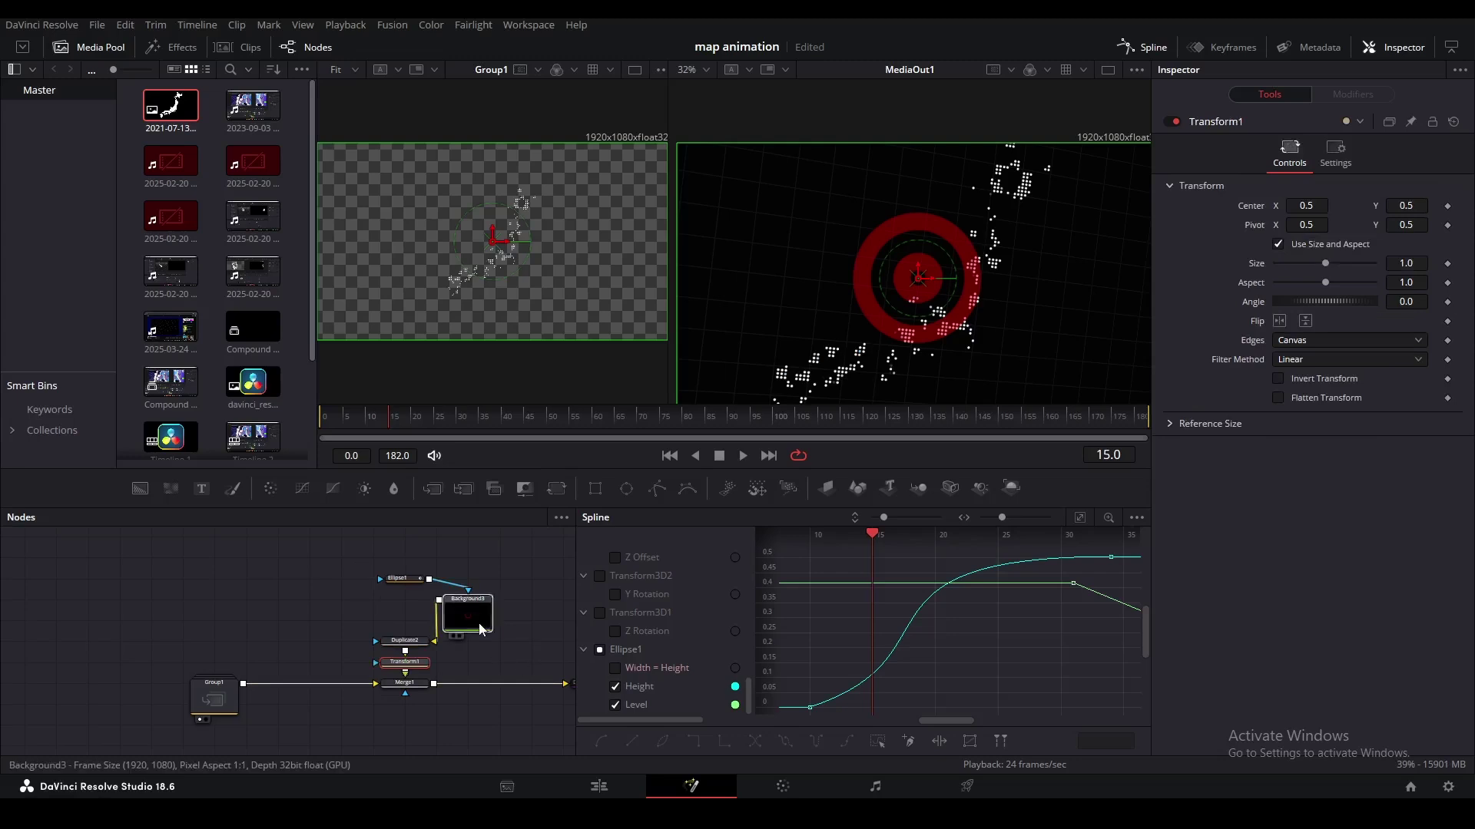
{"action": "left_click", "coordinate": [407, 612]}
{"action": "left_click_drag", "start_coordinate": [405, 683], "coordinate": [505, 292]}
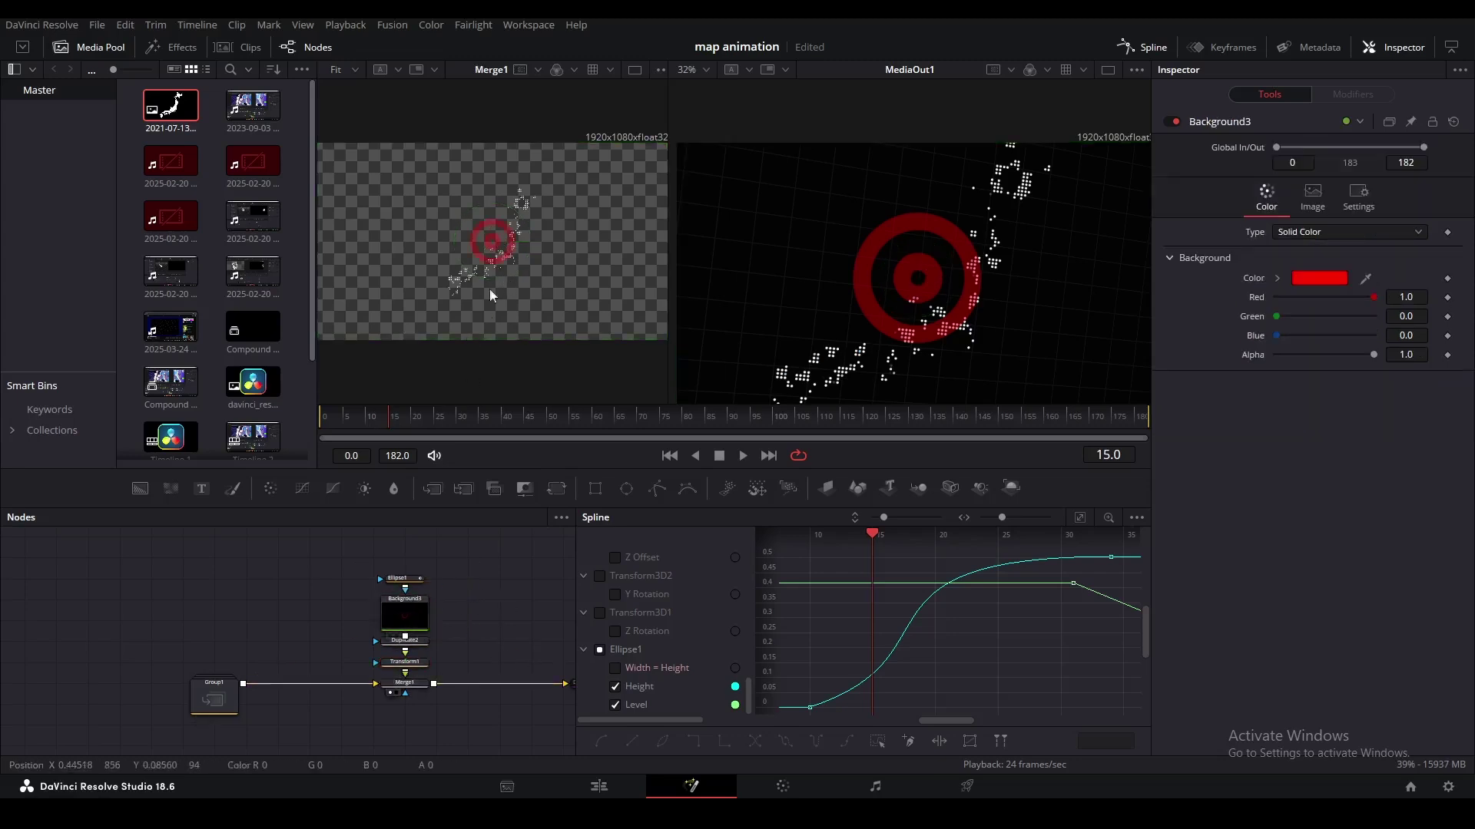
Scale the ring with Transform1 to about 0.144, position it over Japan's northern island, and play back the result.
{"action": "scroll", "coordinate": [490, 289], "scroll_direction": "up", "scroll_amount": 2}
{"action": "left_click", "coordinate": [405, 662]}
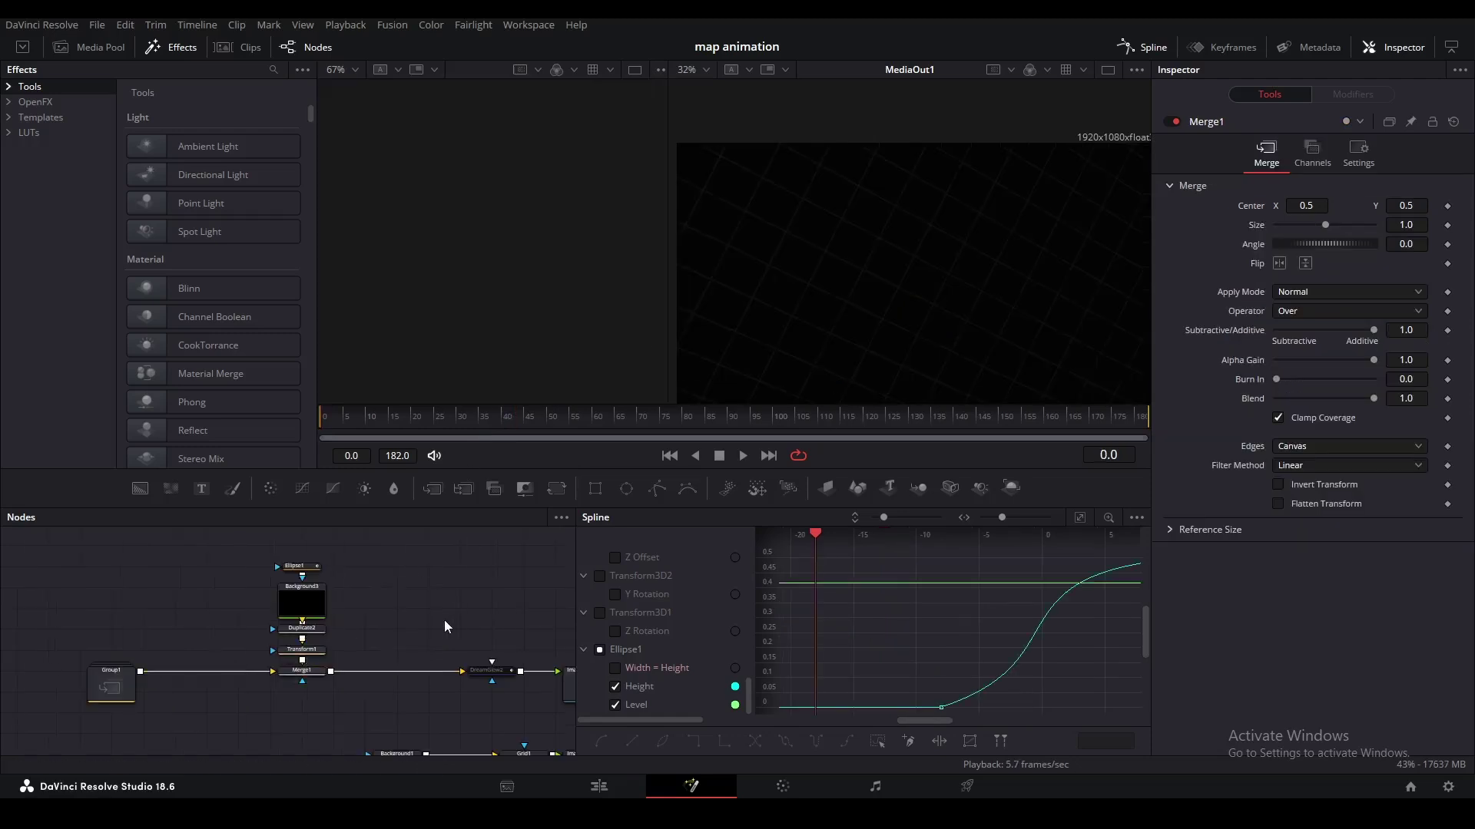
{"action": "key", "text": "space"}
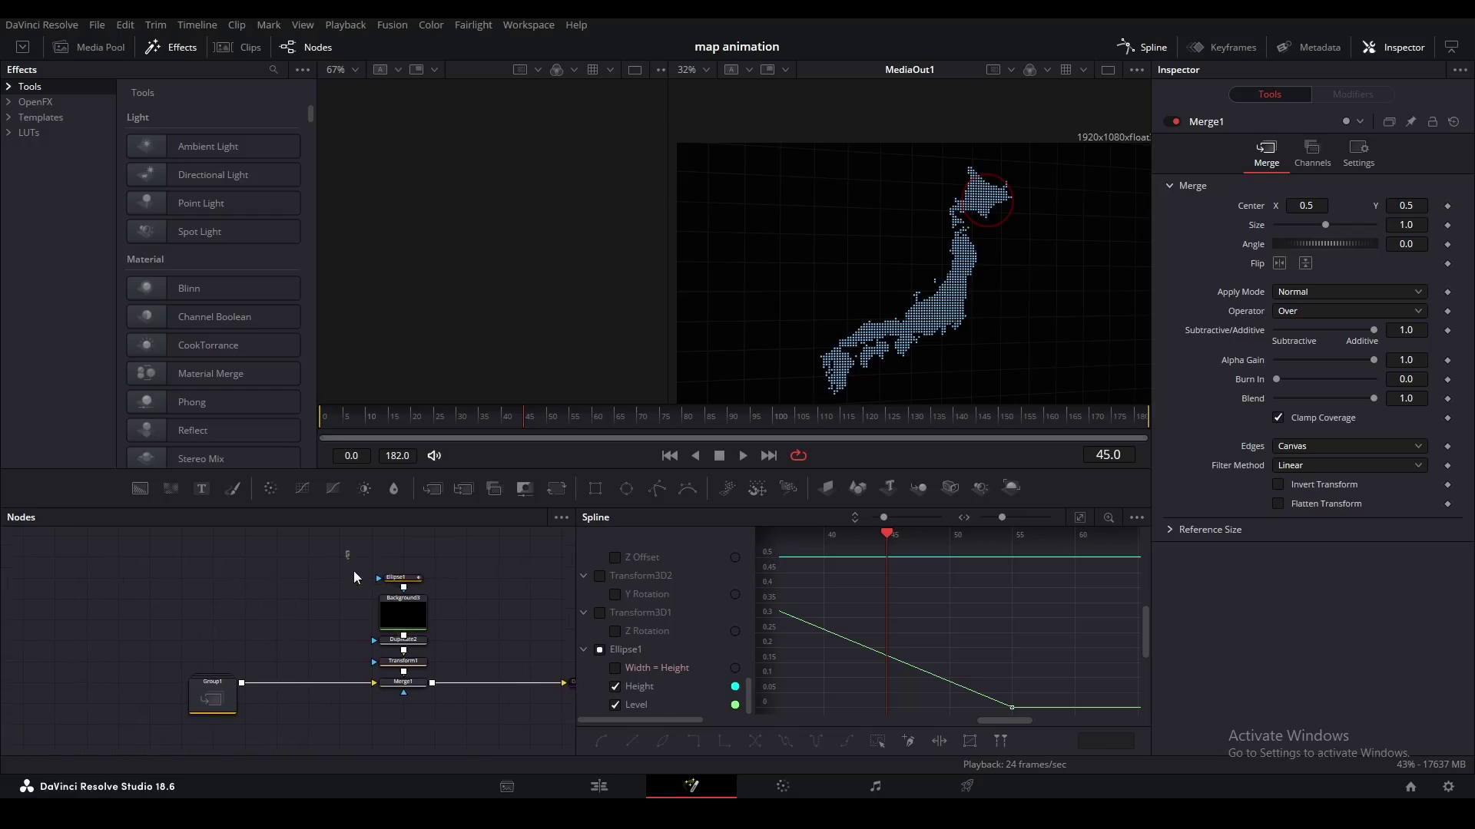
Duplicate the ring's Ellipse, Background, Duplicate and Transform nodes and merge the copy into the chain after Merge1.
{"action": "left_click_drag", "start_coordinate": [354, 571], "coordinate": [322, 683]}
{"action": "left_click", "coordinate": [422, 617]}
{"action": "left_click_drag", "start_coordinate": [215, 550], "coordinate": [335, 662]}
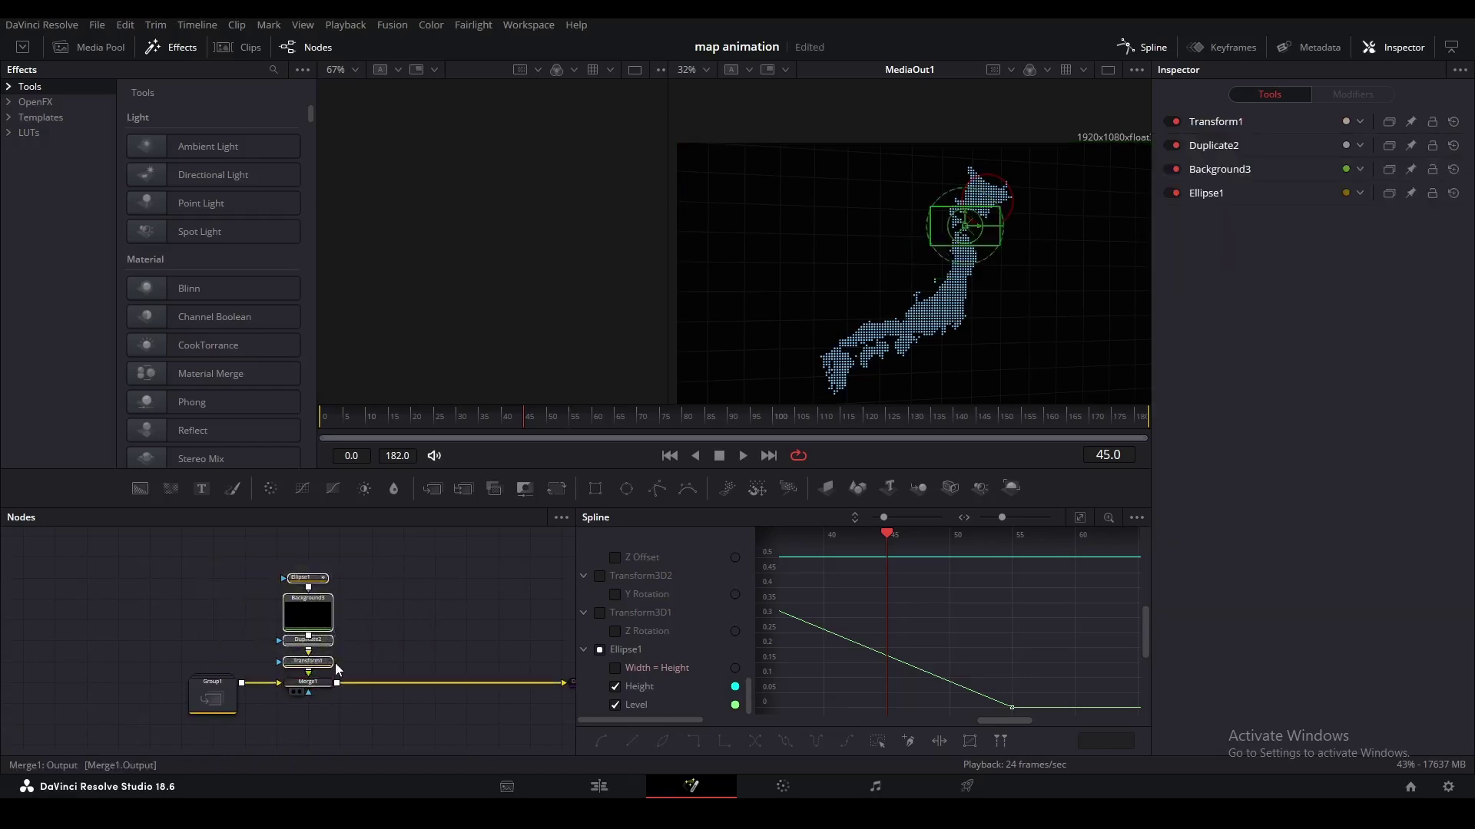
{"action": "key", "text": "ctrl+c"}
{"action": "key", "text": "ctrl+v"}
{"action": "left_click_drag", "start_coordinate": [440, 642], "coordinate": [338, 685]}
{"action": "left_click", "coordinate": [412, 659]}
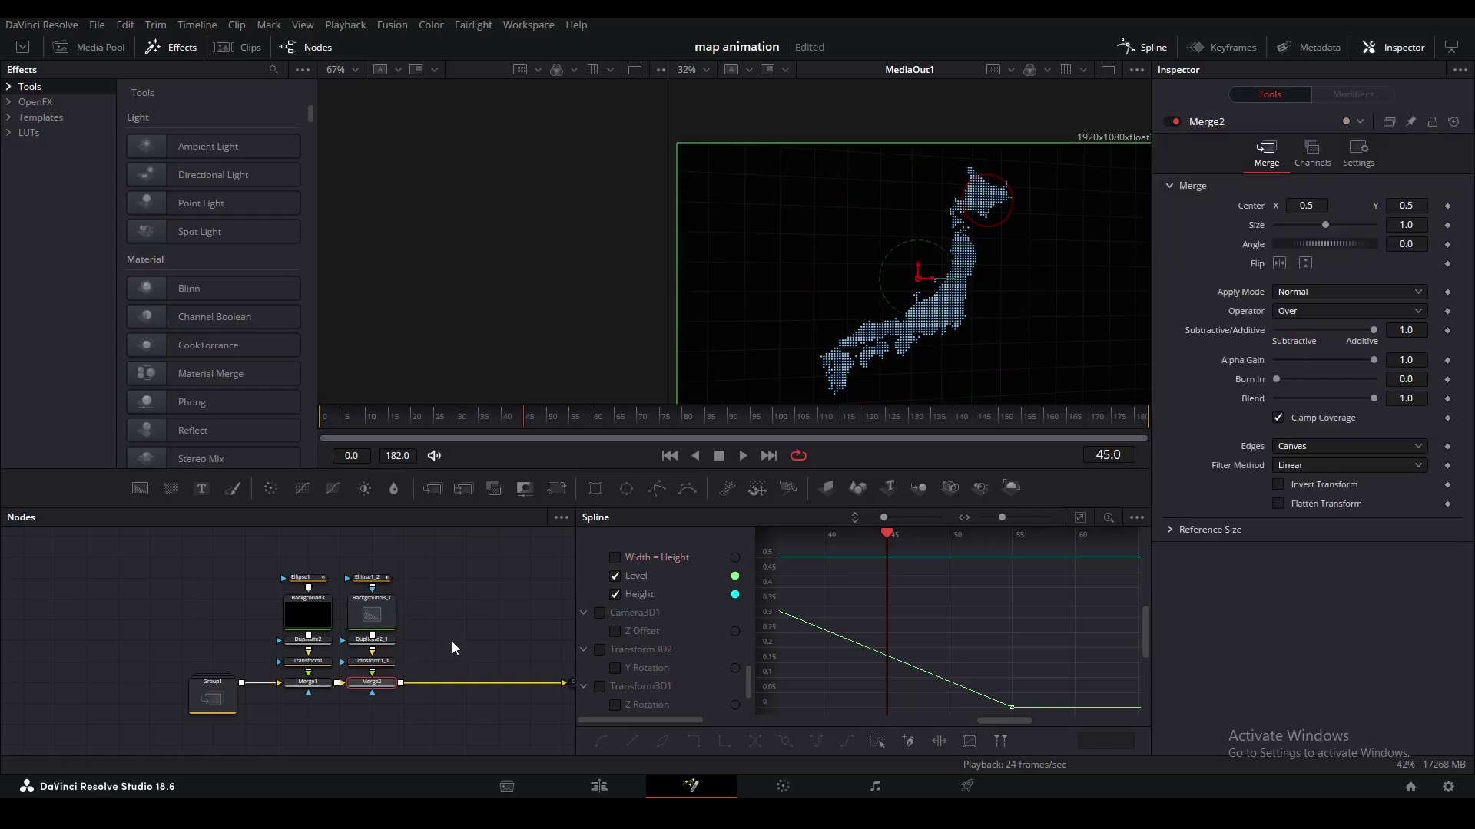
Display Merge2 in the first viewer and move the copied ring to about X 0.55, Y 0.38 on central Japan's coast.
{"action": "left_click", "coordinate": [452, 644]}
{"action": "left_click", "coordinate": [357, 692]}
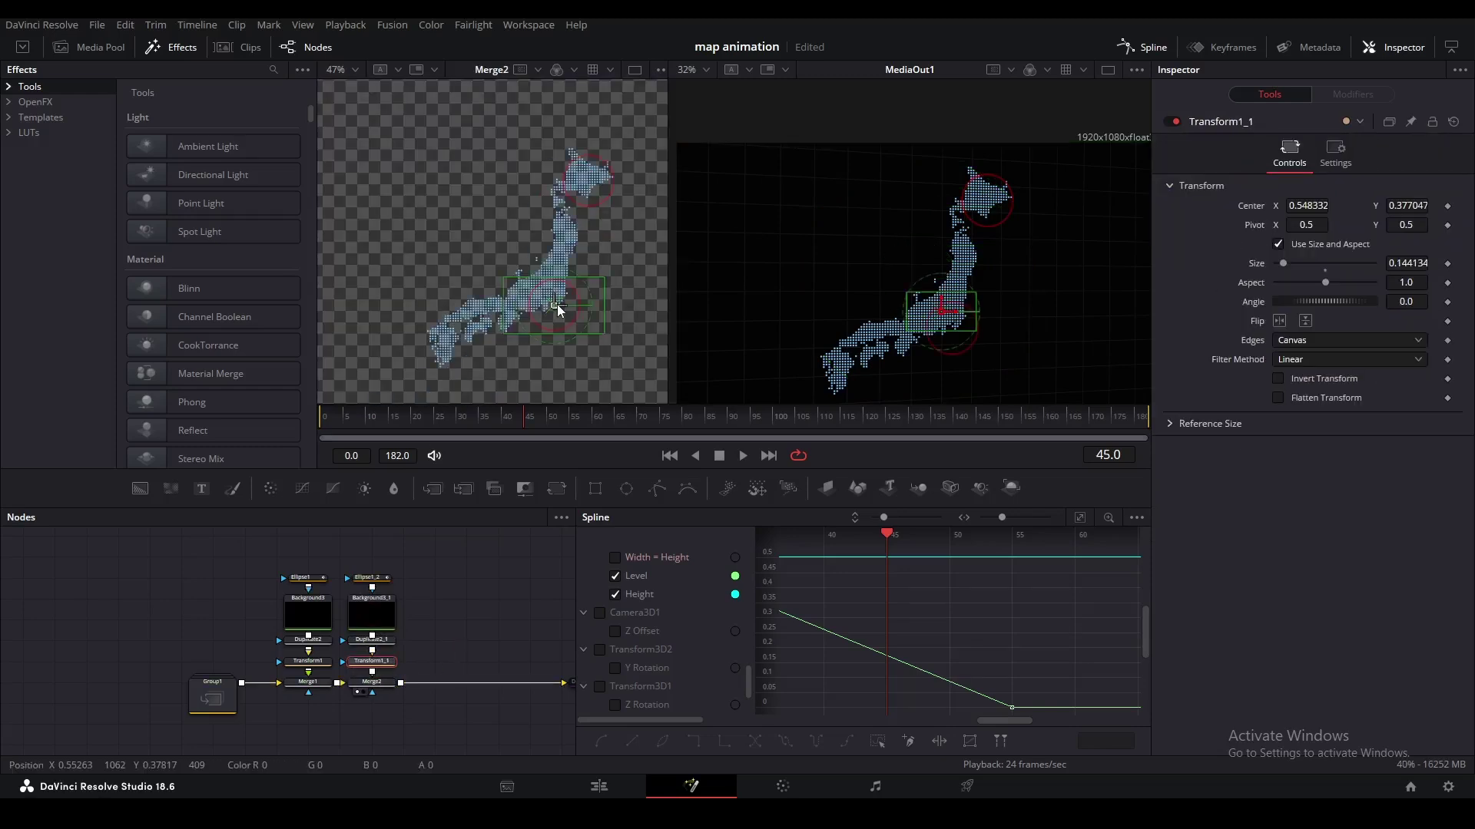
{"action": "left_click_drag", "start_coordinate": [556, 304], "coordinate": [560, 302]}
{"action": "left_click", "coordinate": [491, 548]}
Set the Border Width of both Ellipse1 and Ellipse1_2 to 0.0257.
{"action": "left_click", "coordinate": [304, 578]}
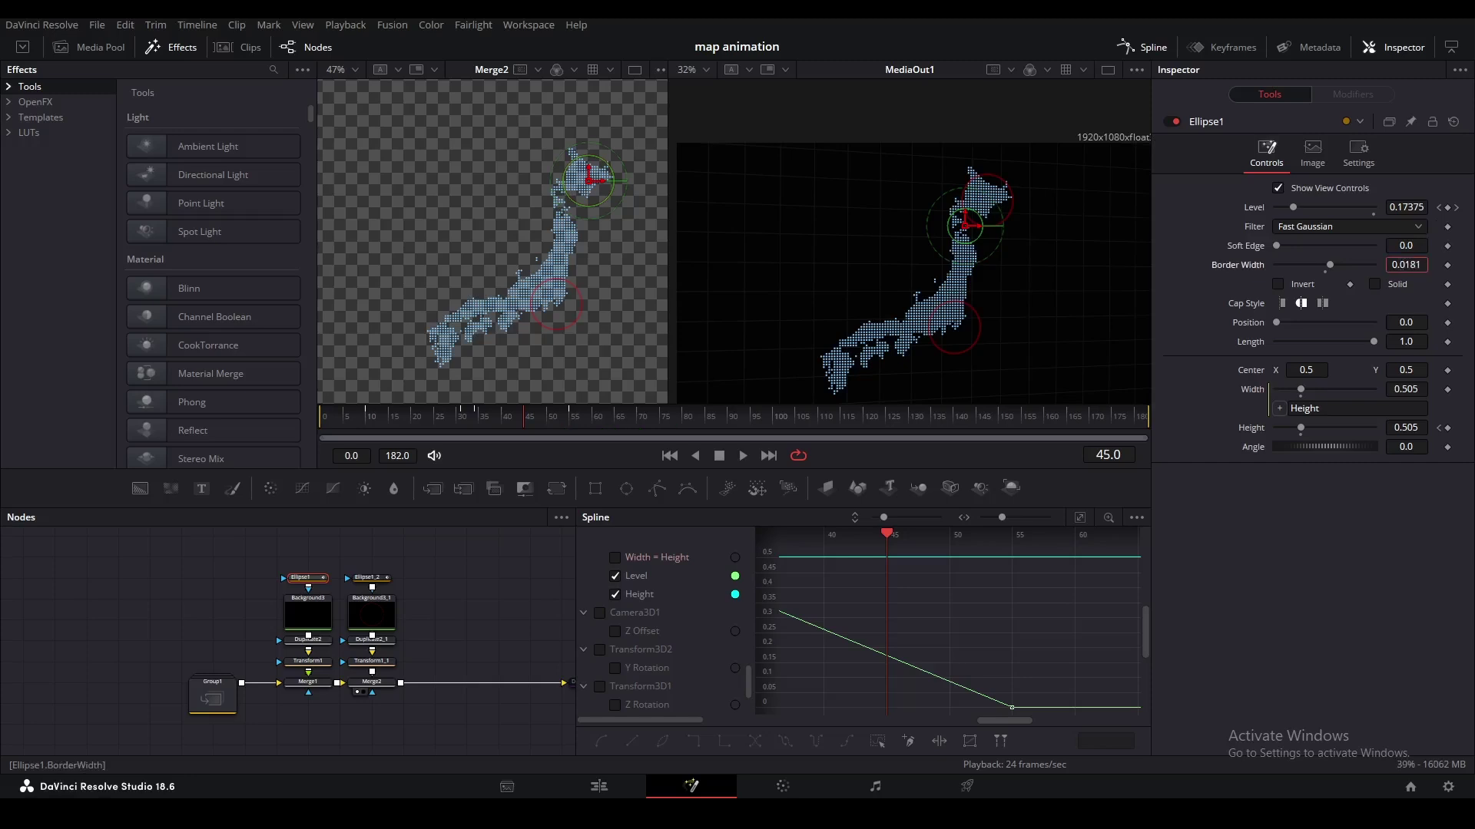
{"action": "left_click_drag", "start_coordinate": [1330, 265], "coordinate": [1331, 265]}
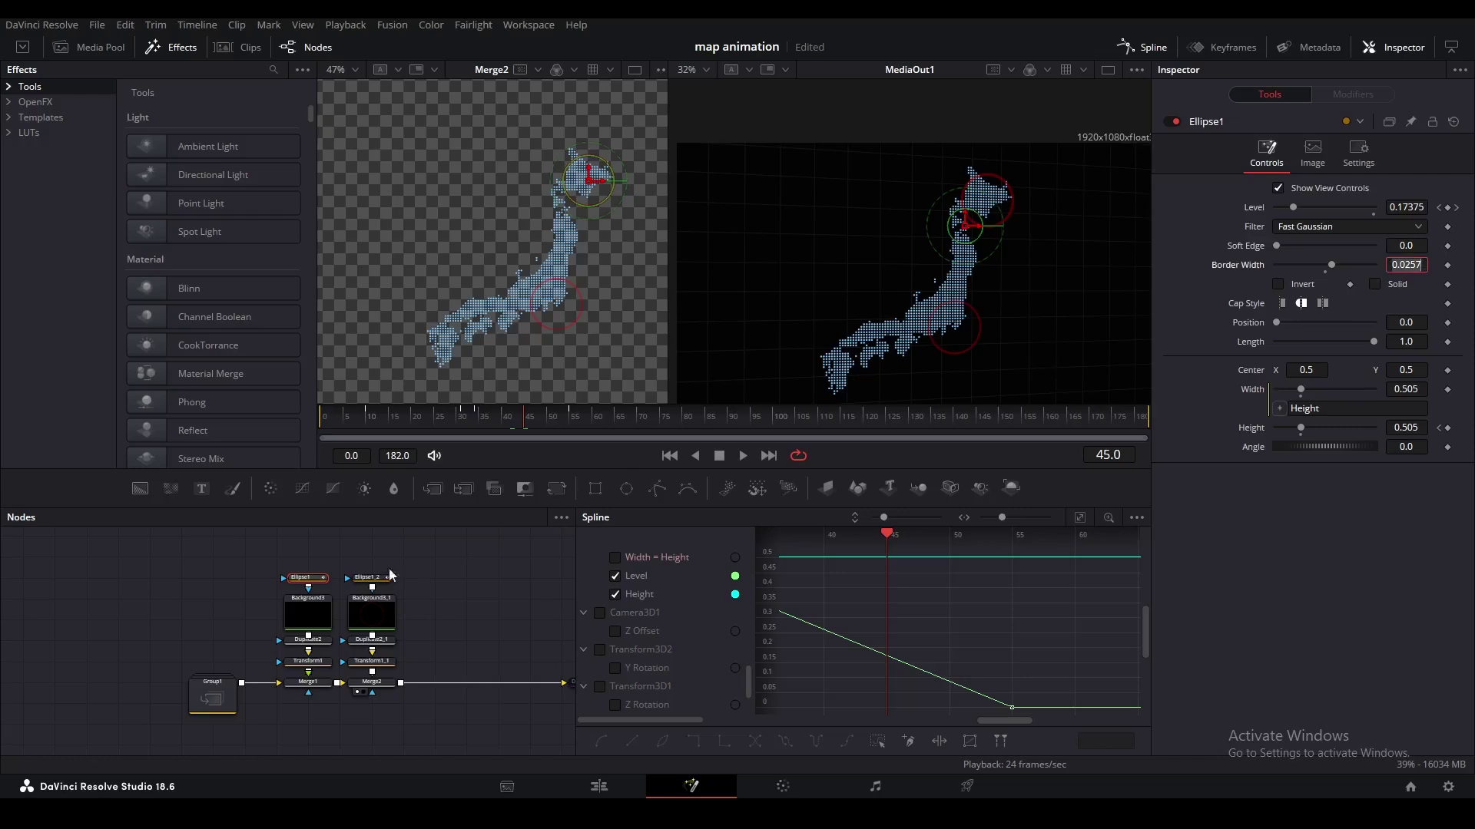
{"action": "left_click", "coordinate": [370, 578]}
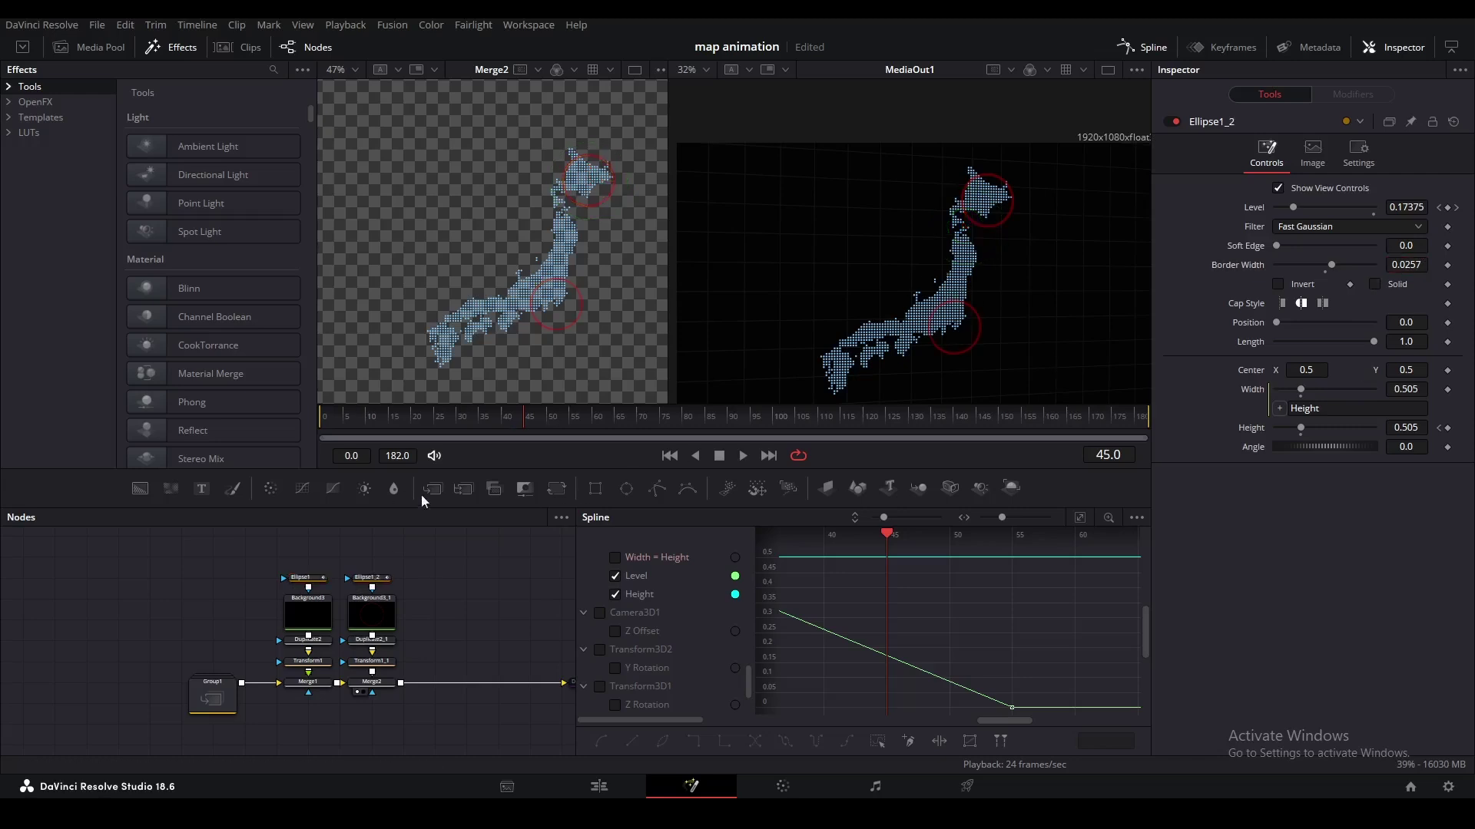
Shrink the second ring with Transform1_1 to a size of about 0.0857.
{"action": "left_click", "coordinate": [382, 664]}
{"action": "left_click_drag", "start_coordinate": [504, 334], "coordinate": [527, 321]}
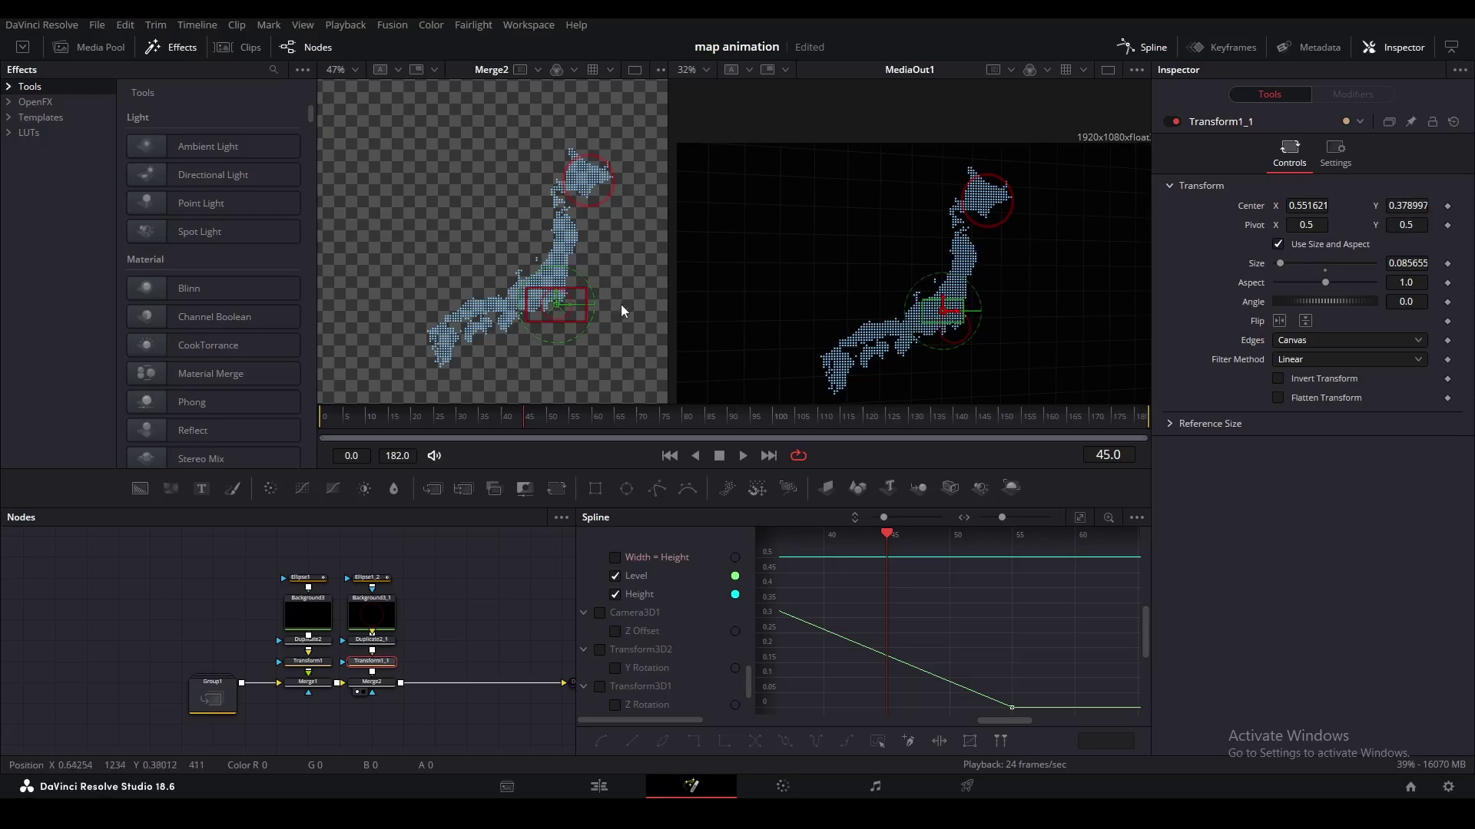
Set the second ring's Transform1_1 size to about 0.144 and key Ellipse1_2's Height at 0.333 on frame 34.
{"action": "left_click", "coordinate": [475, 625]}
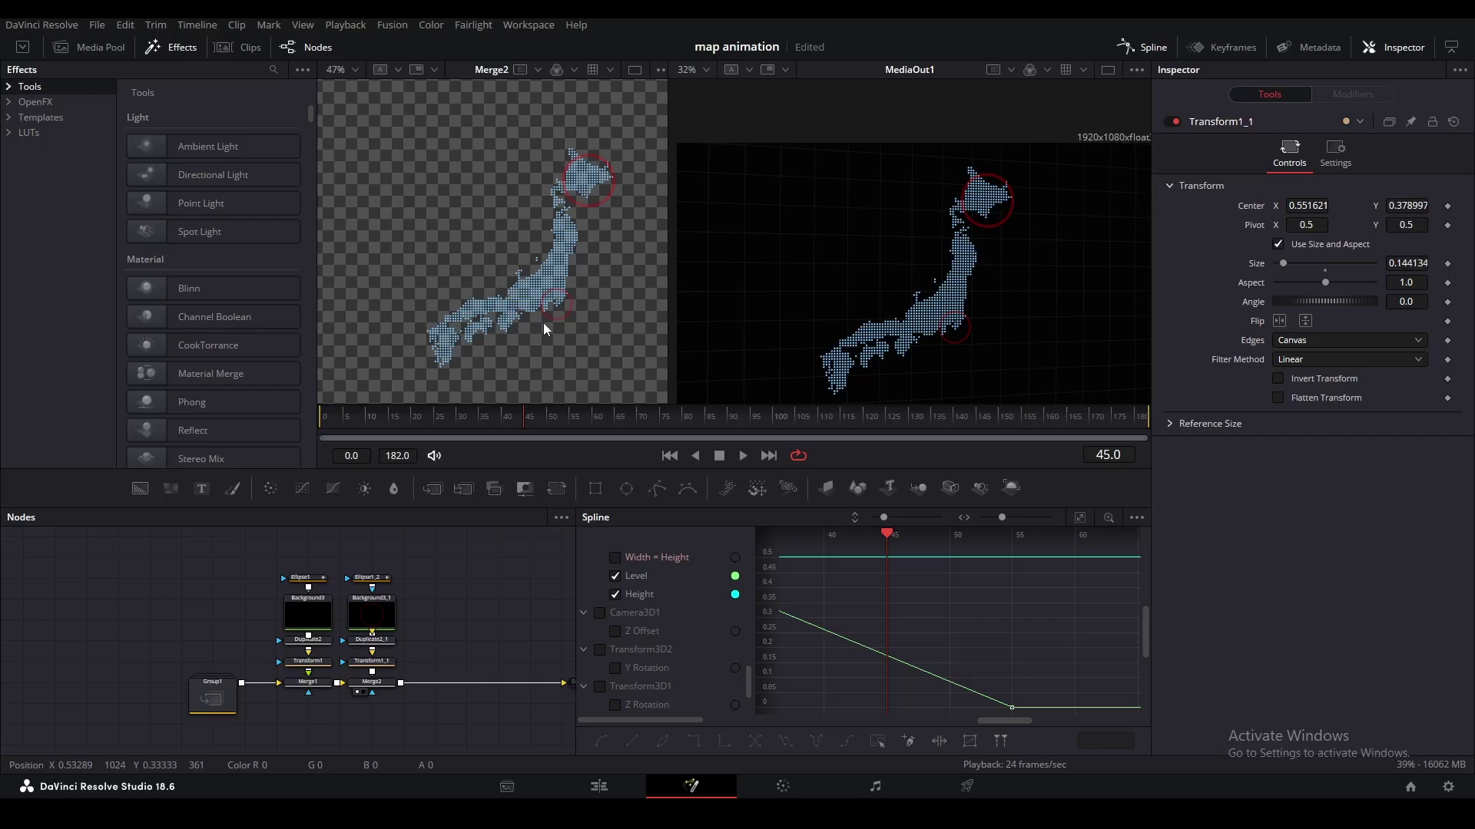
{"action": "left_click", "coordinate": [382, 583]}
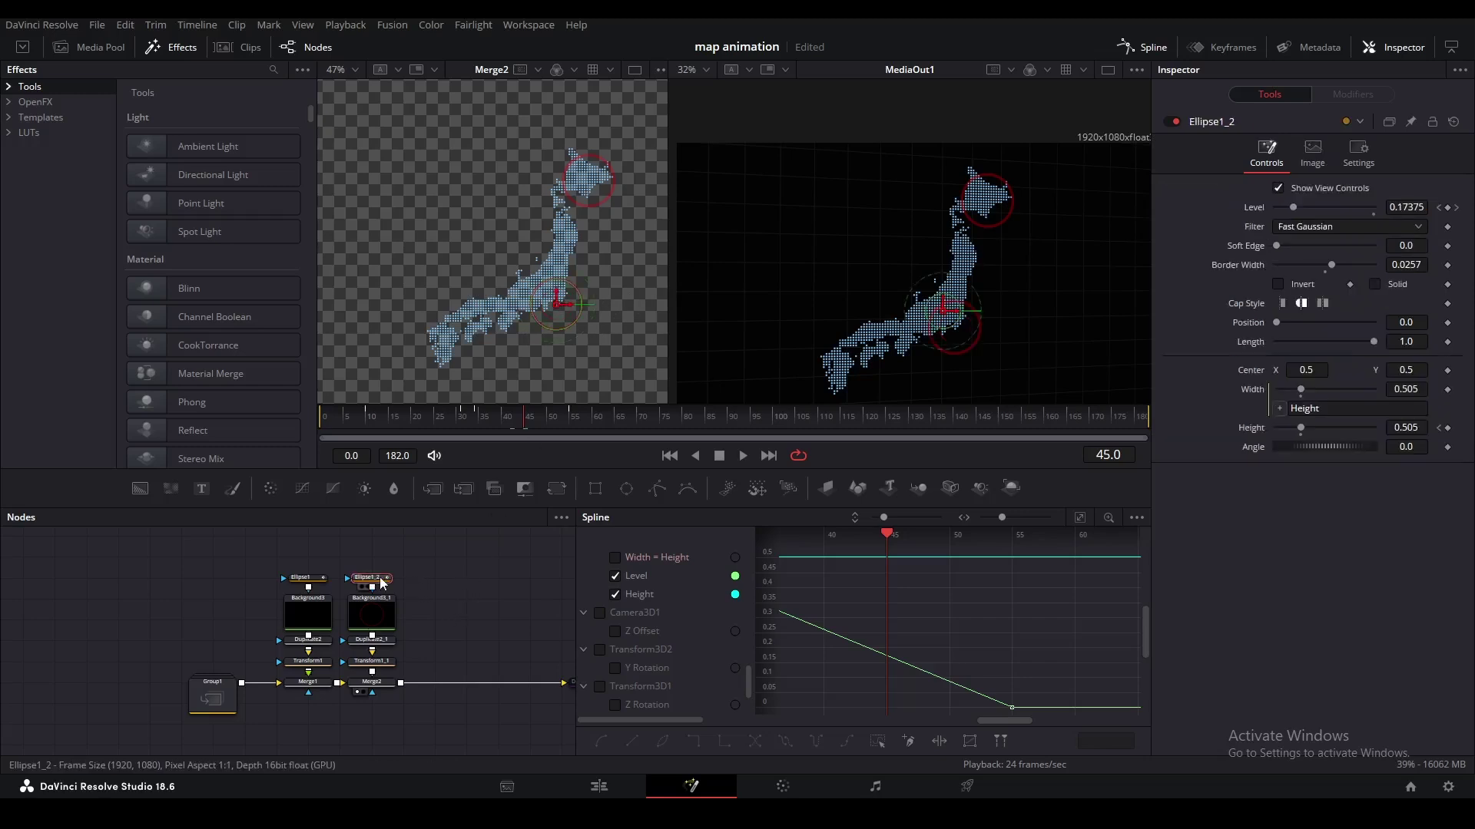
{"action": "left_click", "coordinate": [1438, 429]}
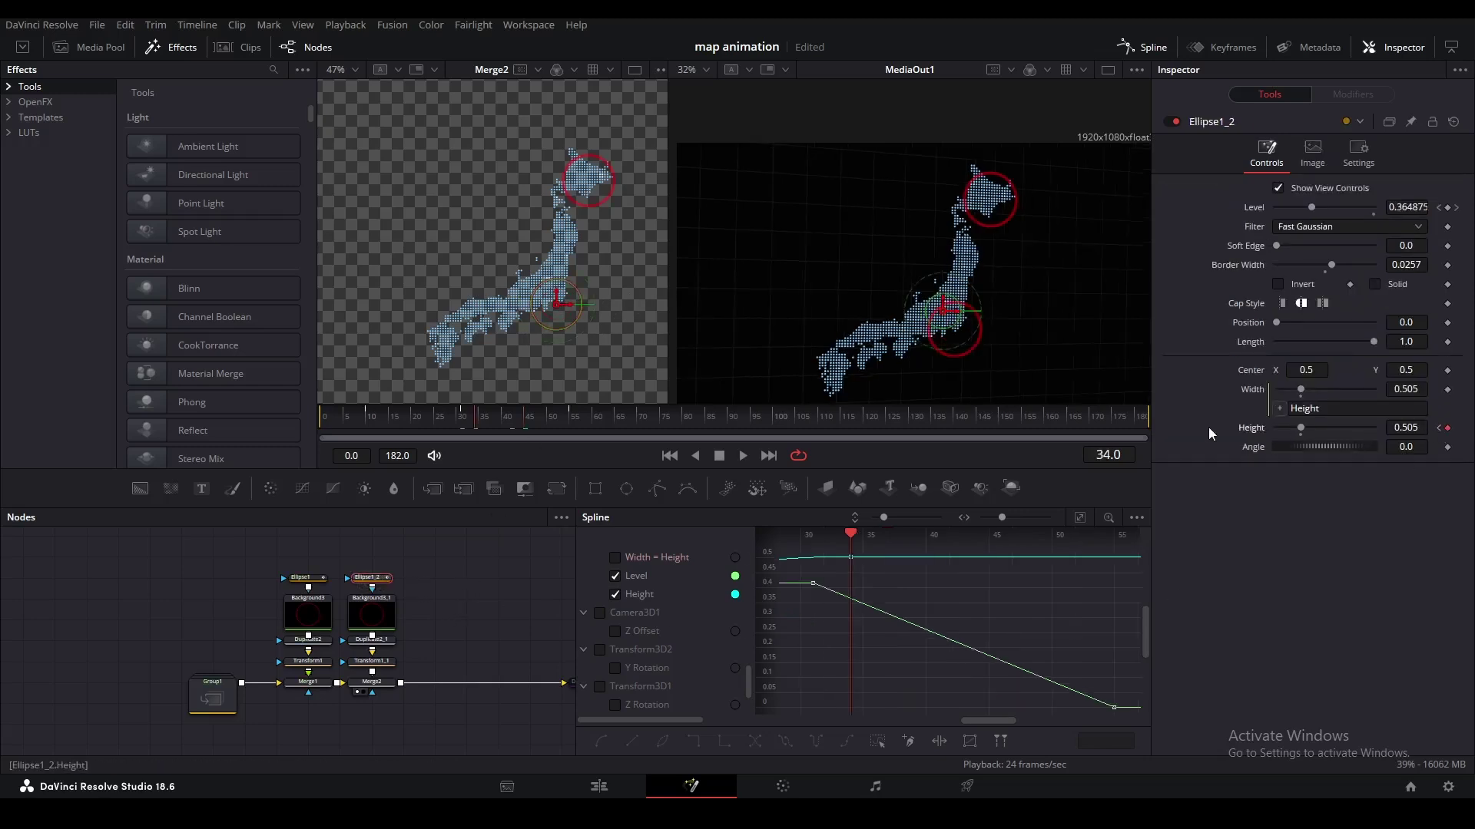
{"action": "mouse_move", "coordinate": [1418, 425]}
{"action": "left_mouse_down"}
{"action": "mouse_move", "coordinate": [1293, 426]}
{"action": "mouse_move", "coordinate": [1420, 424]}
{"action": "left_mouse_up"}
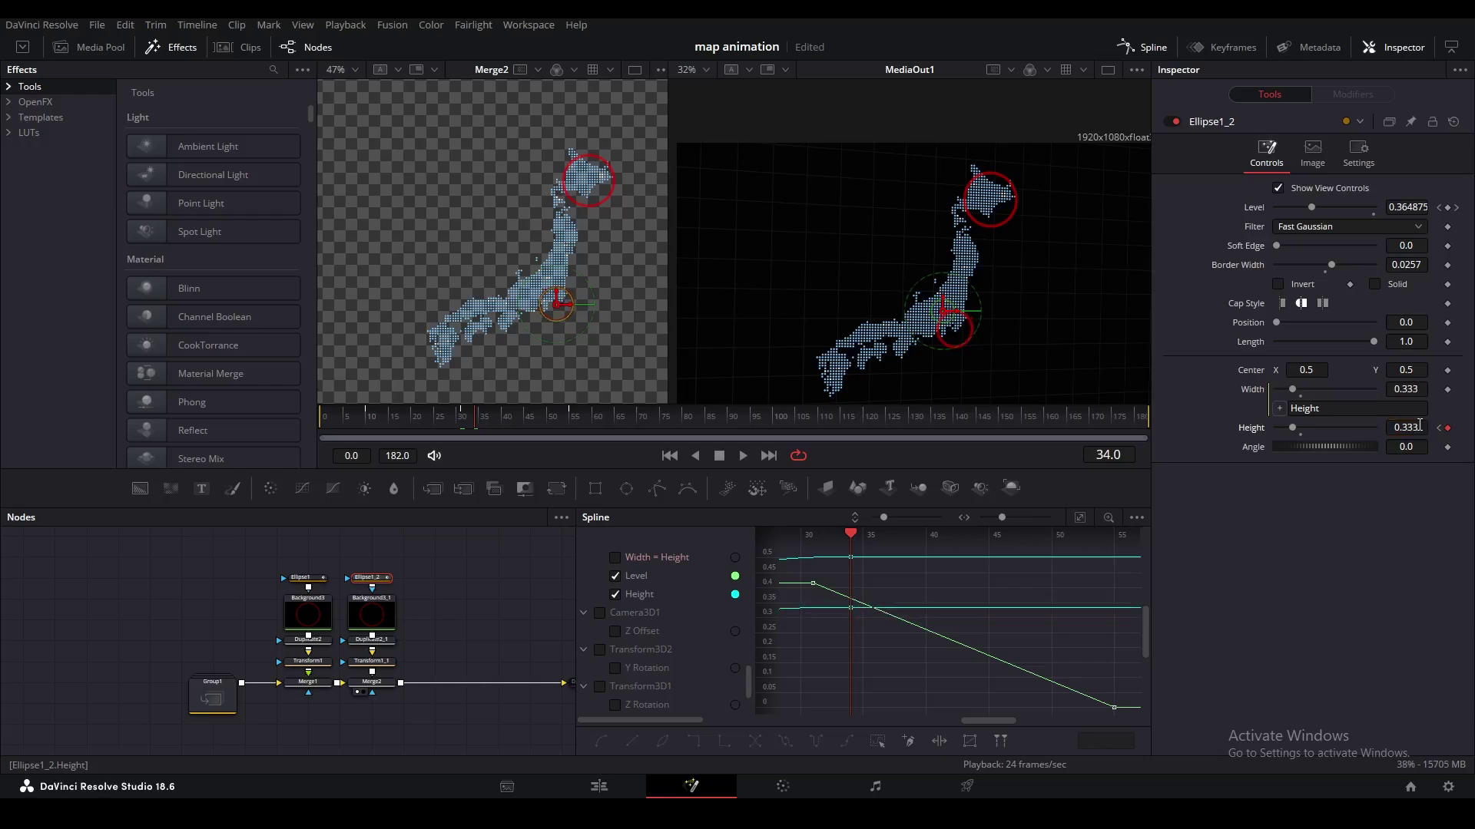
{"action": "left_click", "coordinate": [482, 592]}
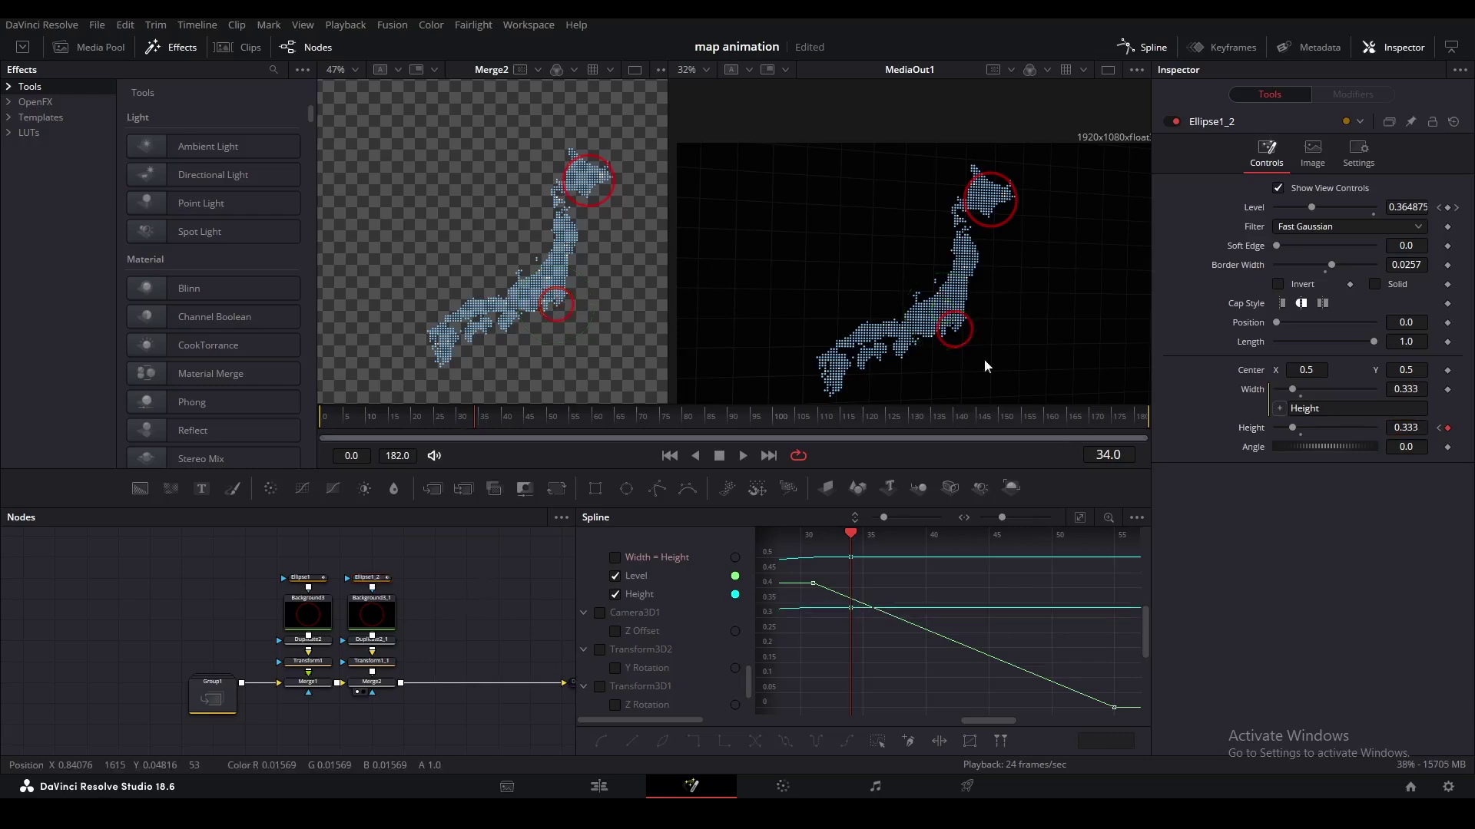
Ease Ellipse1_2's Level and Height animation curves, adjusting the Level curve near frame 55.
{"action": "left_click", "coordinate": [372, 583]}
{"action": "key", "text": "ctrl+a"}
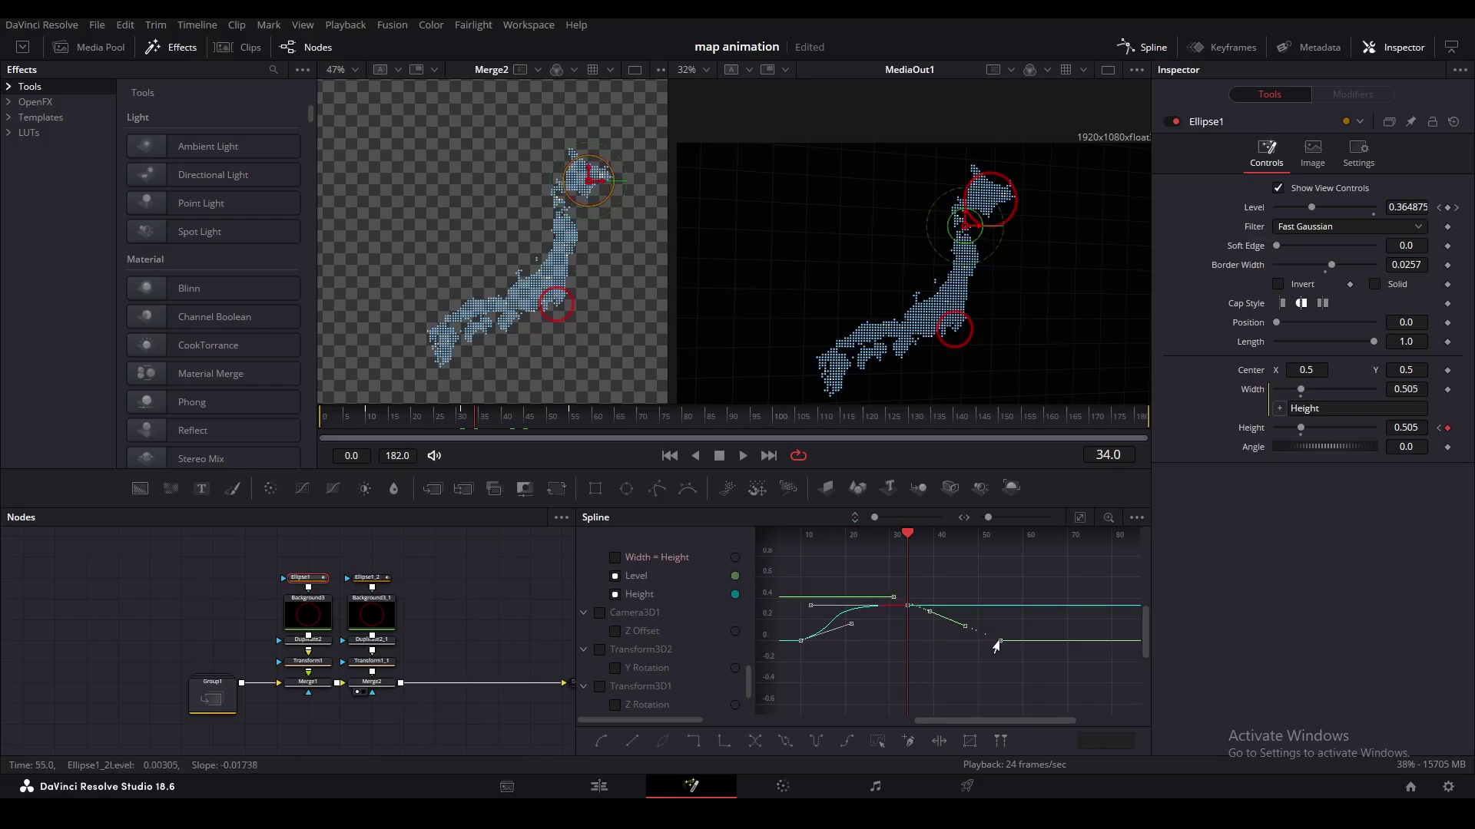
{"action": "left_click_drag", "start_coordinate": [996, 647], "coordinate": [1019, 646]}
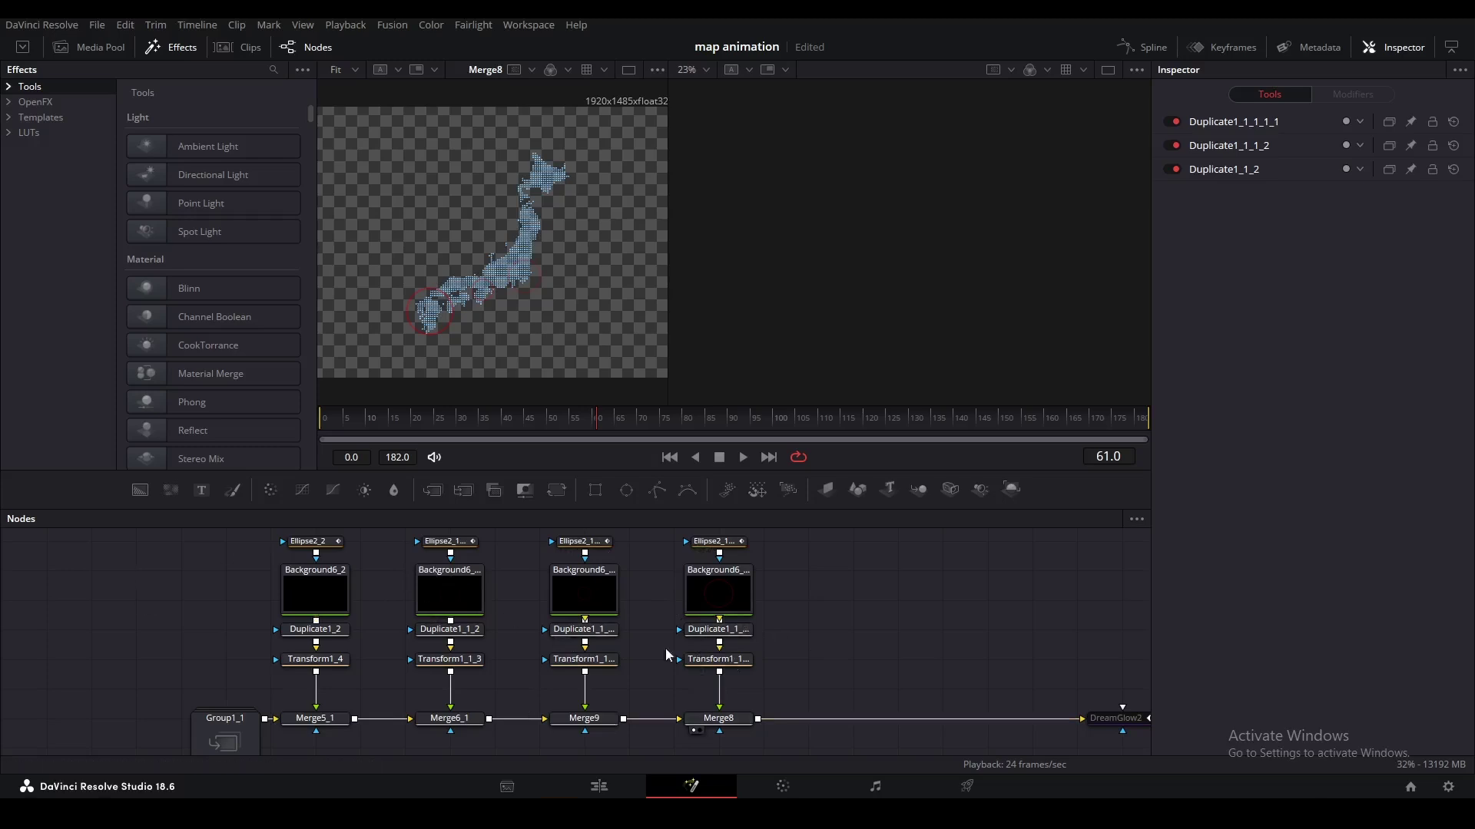
Replace the Duplicate nodes in the other three ring chains with linked instances of Duplicate1_2.
{"action": "left_click", "coordinate": [338, 631]}
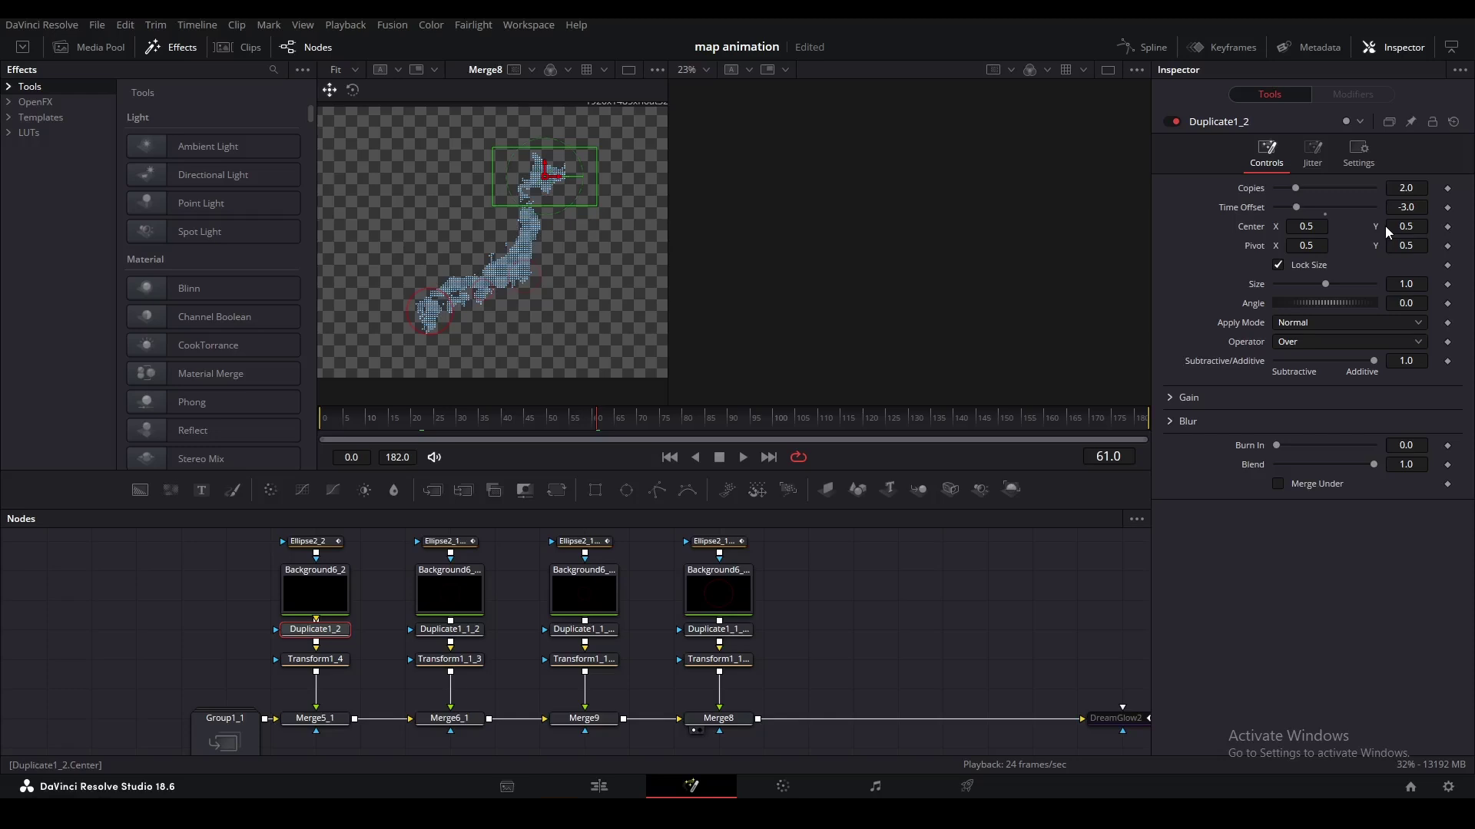
{"action": "left_click_drag", "start_coordinate": [859, 644], "coordinate": [451, 635]}
{"action": "key", "text": "Delete"}
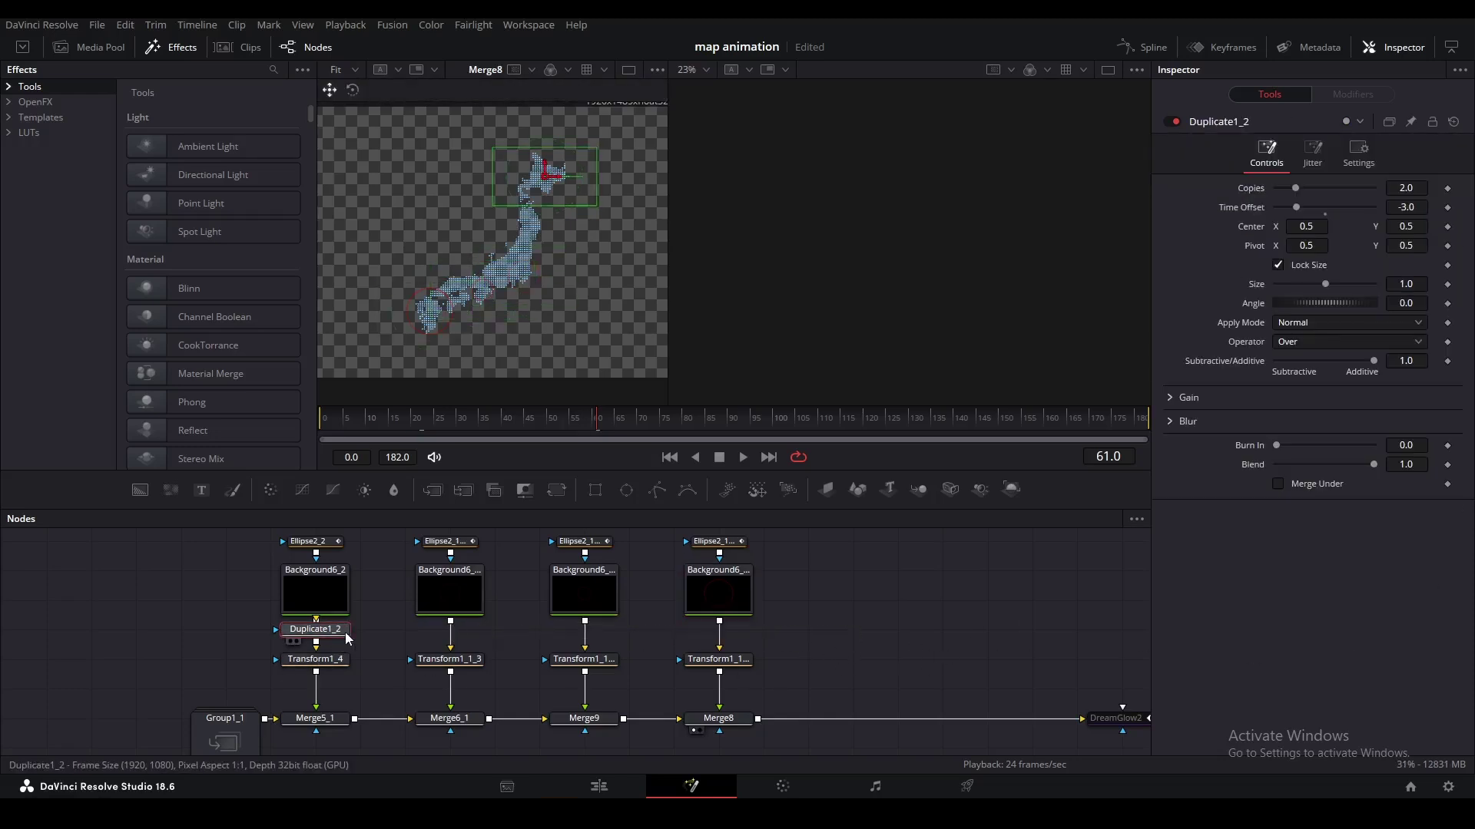
{"action": "key", "text": "ctrl+shift+v"}
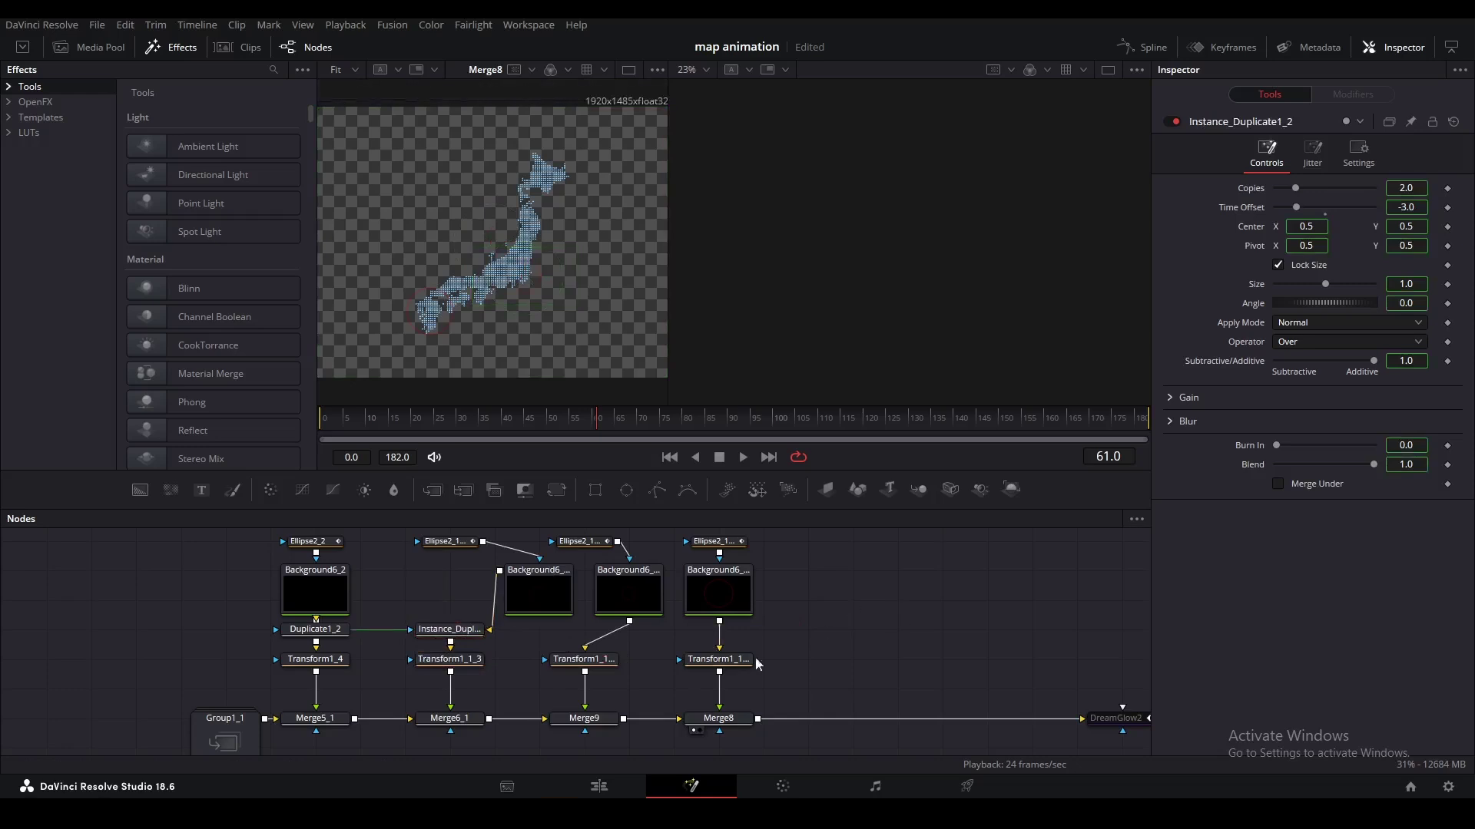
{"action": "left_click_drag", "start_coordinate": [765, 569], "coordinate": [718, 569]}
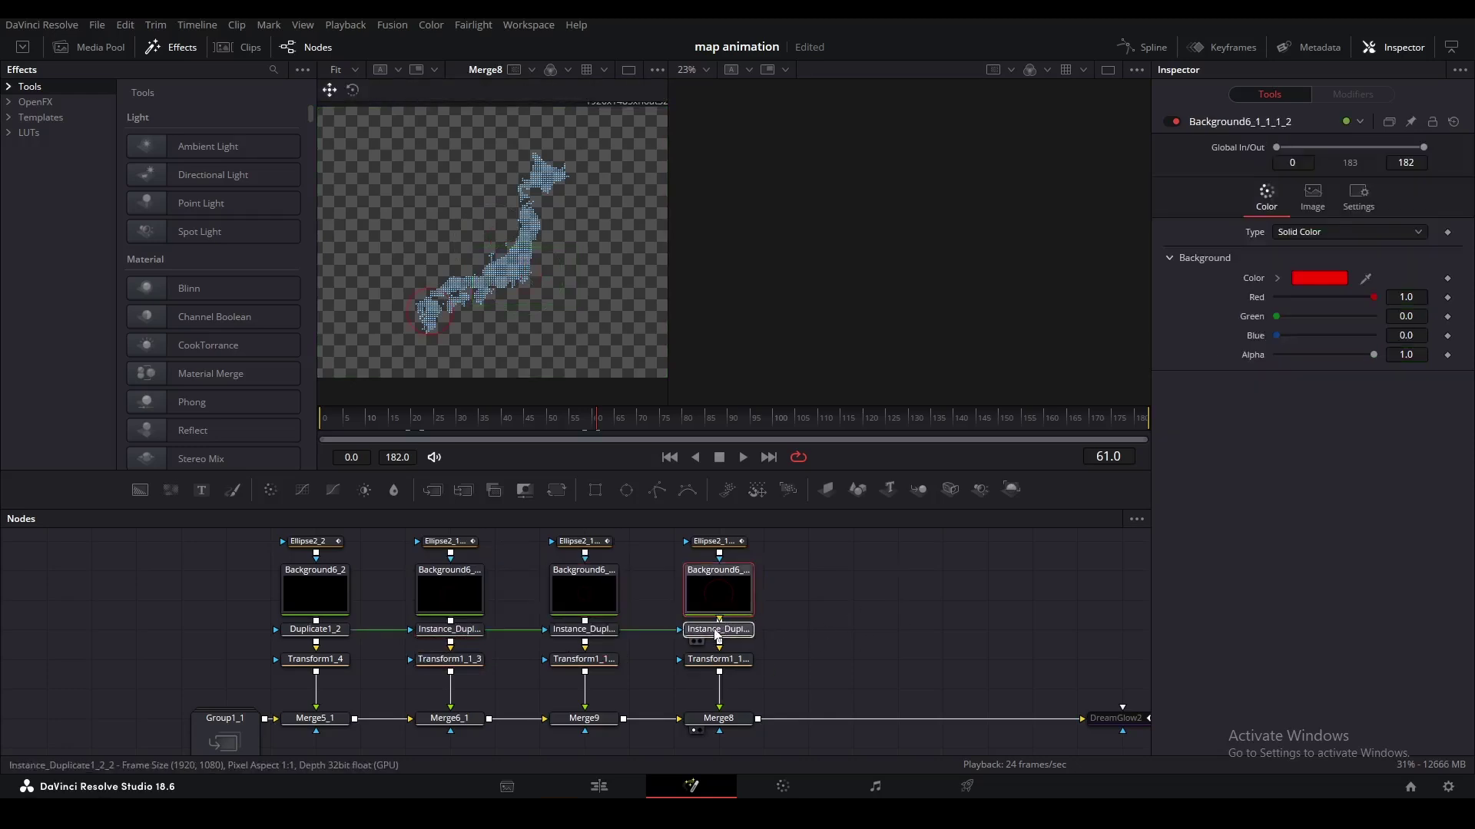
Set the Time Offset of the linked Duplicate instances to -5 and check it on each ring's Duplicate node.
{"action": "left_click", "coordinate": [722, 631]}
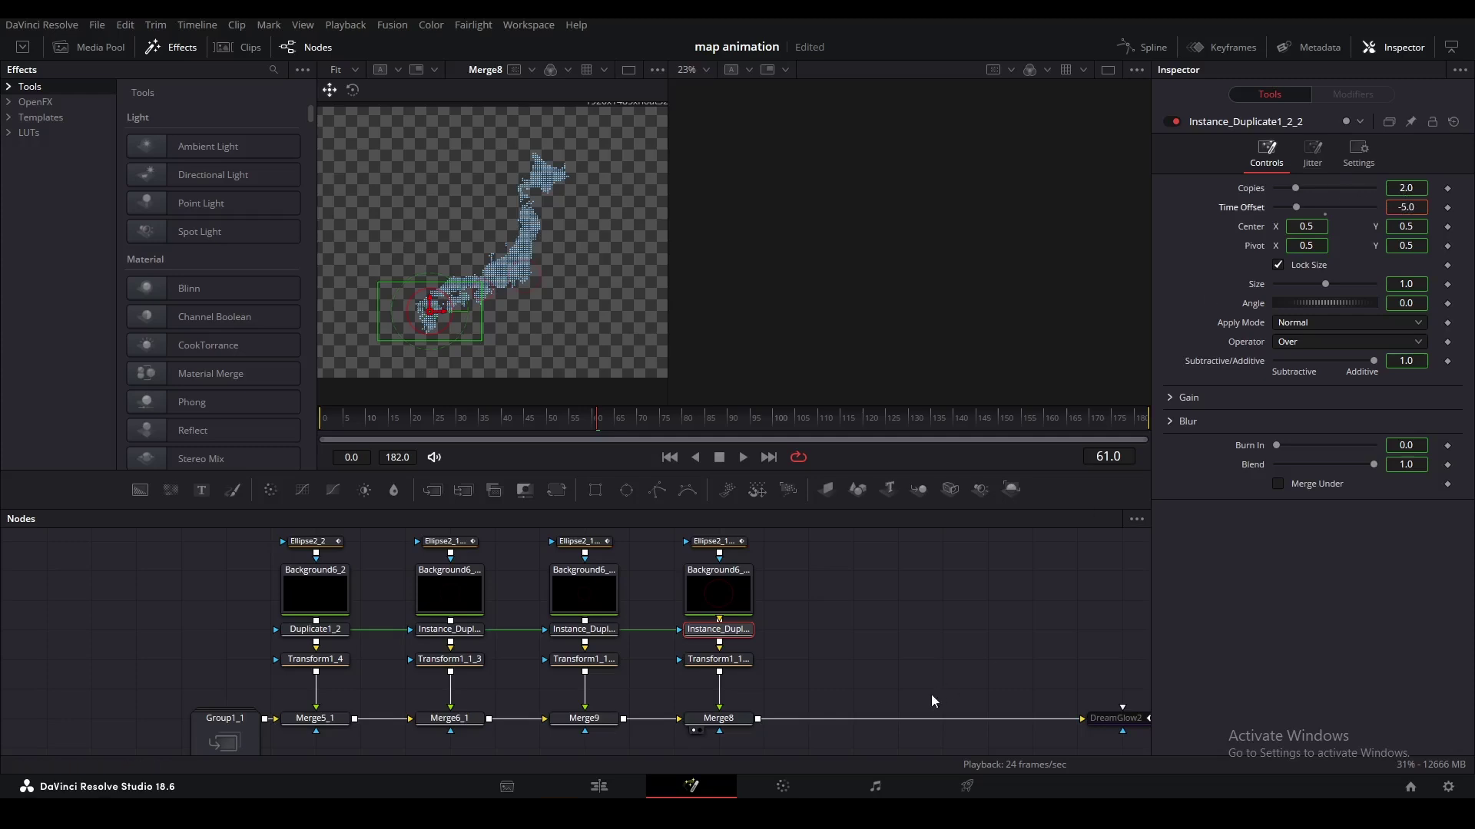
{"action": "left_click", "coordinate": [593, 631]}
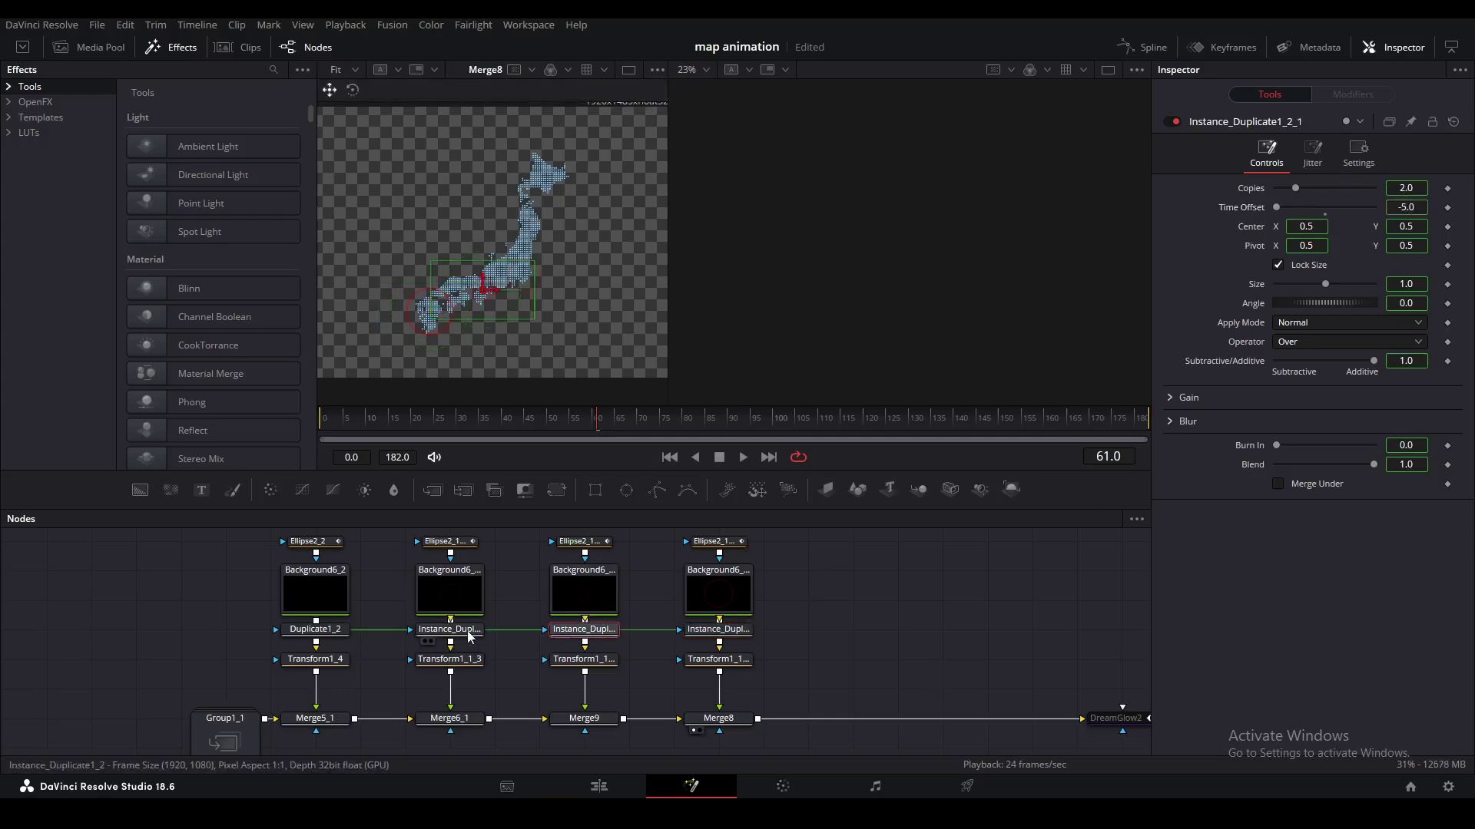
{"action": "left_click", "coordinate": [465, 632]}
{"action": "left_click", "coordinate": [332, 632]}
{"action": "left_click", "coordinate": [450, 631]}
{"action": "left_click", "coordinate": [606, 632]}
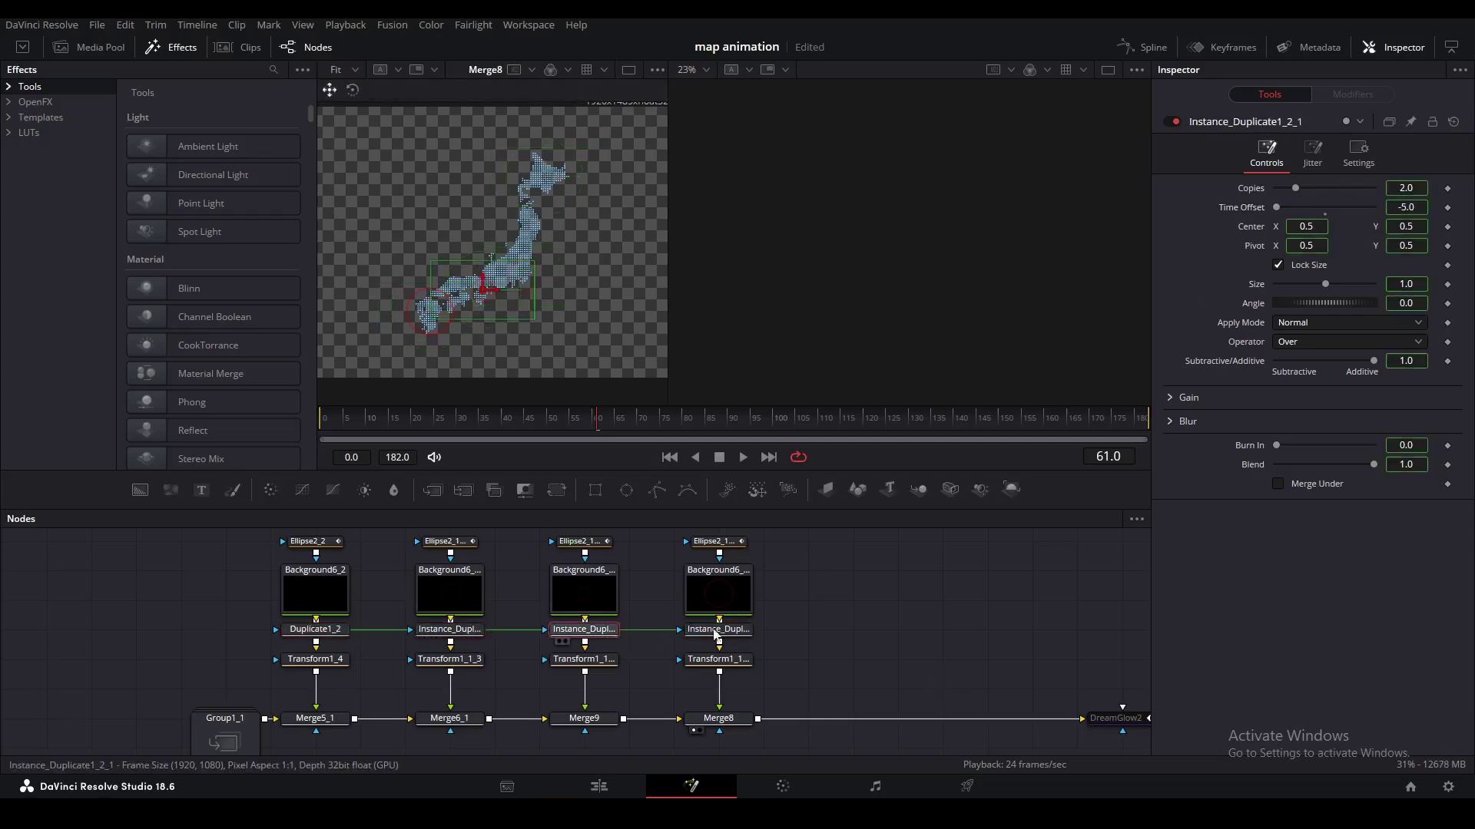
{"action": "left_click", "coordinate": [924, 617]}
{"action": "left_click", "coordinate": [1371, 230]}
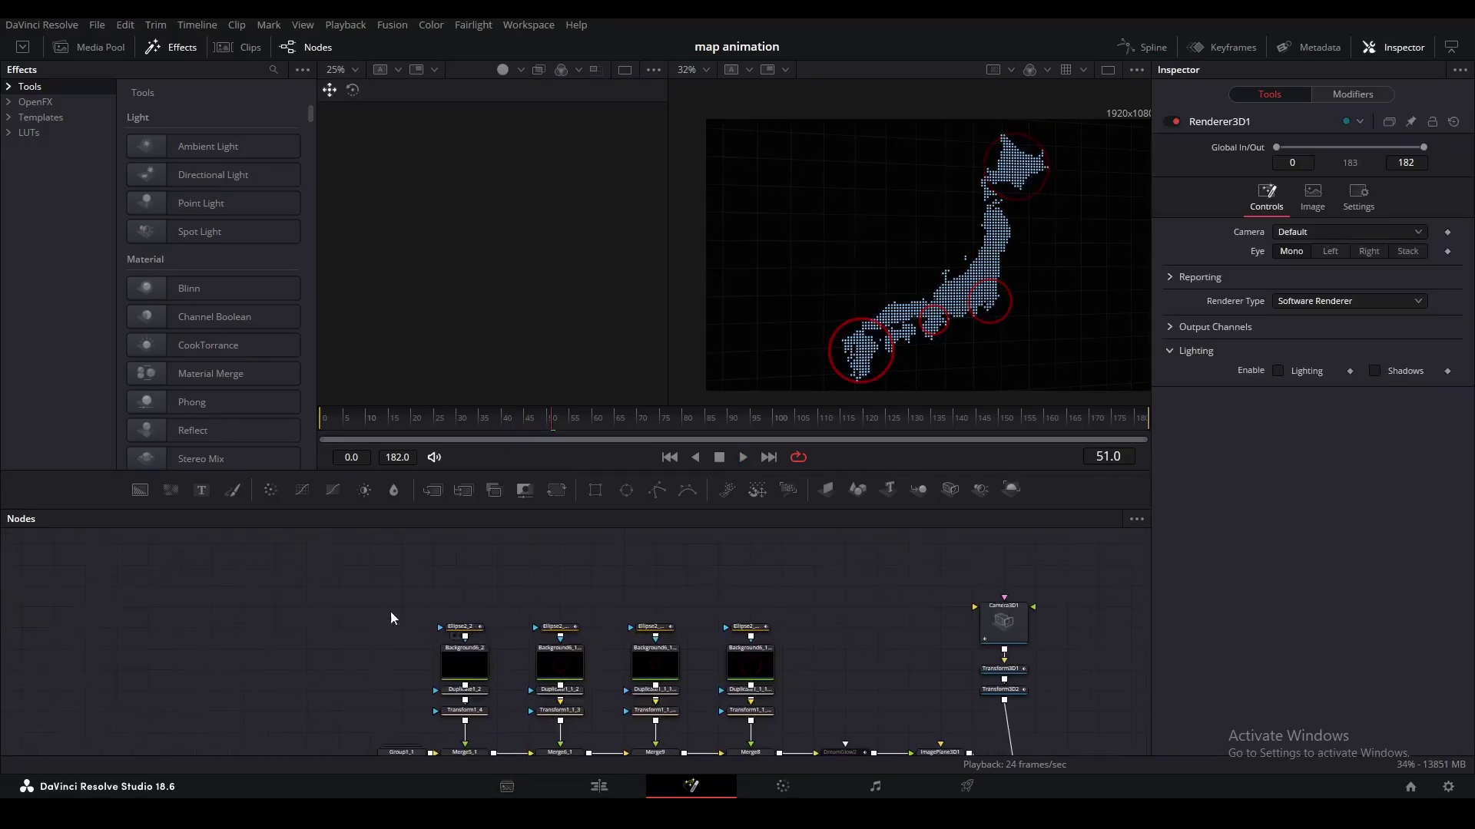
Add a Background node above the ring chains and make it fully transparent with Alpha 0.
{"action": "left_click_drag", "start_coordinate": [140, 490], "coordinate": [275, 599]}
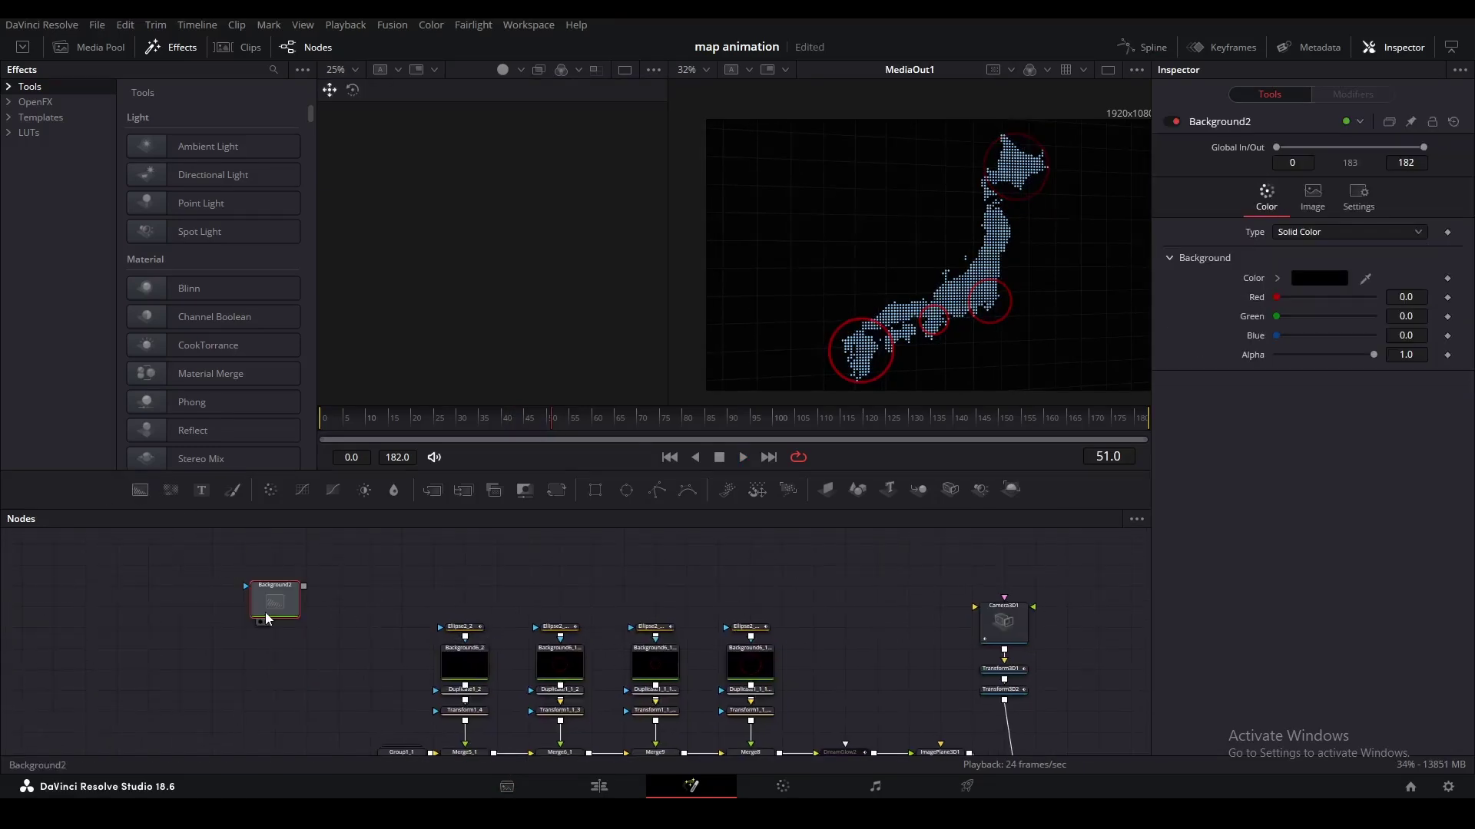
{"action": "left_click_drag", "start_coordinate": [1373, 355], "coordinate": [1276, 355]}
{"action": "left_click_drag", "start_coordinate": [386, 588], "coordinate": [402, 640]}
Paste the prepared JAPAN text node near Background2 and display it in the first viewer.
{"action": "left_click", "coordinate": [406, 577]}
{"action": "key", "text": "ctrl+v"}
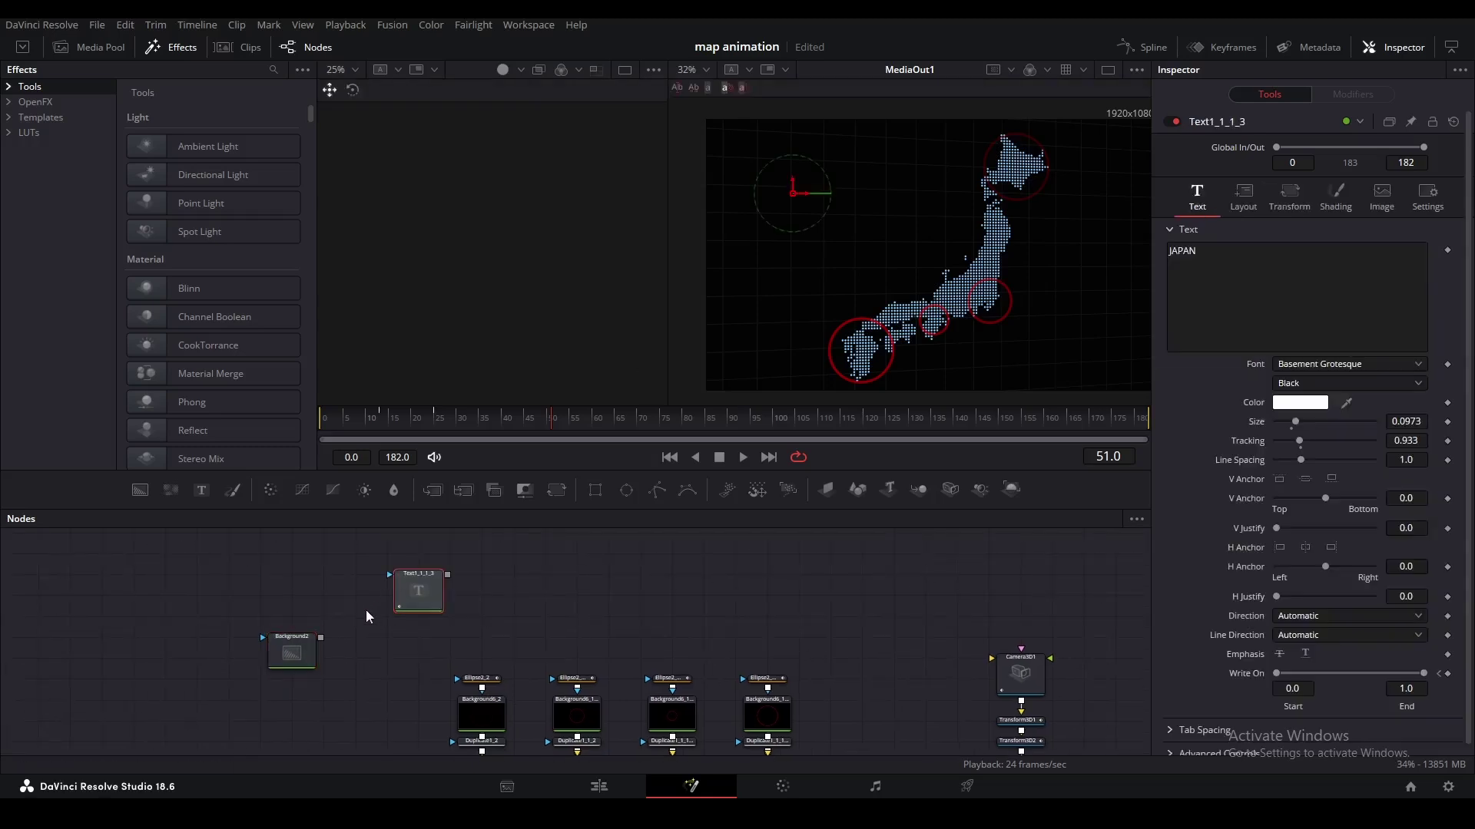
{"action": "key", "text": "1"}
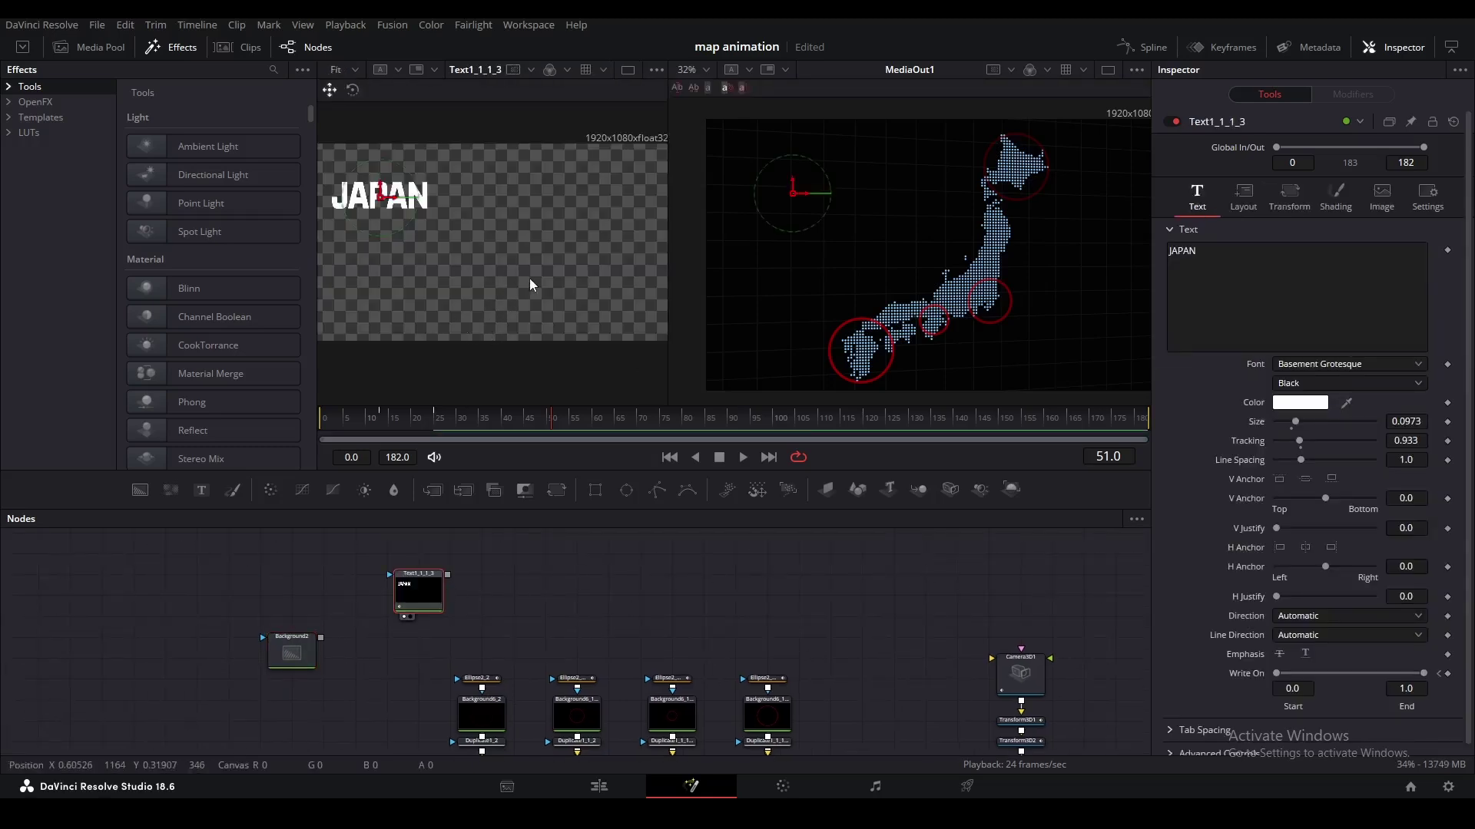
{"action": "left_click_drag", "start_coordinate": [390, 234], "coordinate": [498, 266]}
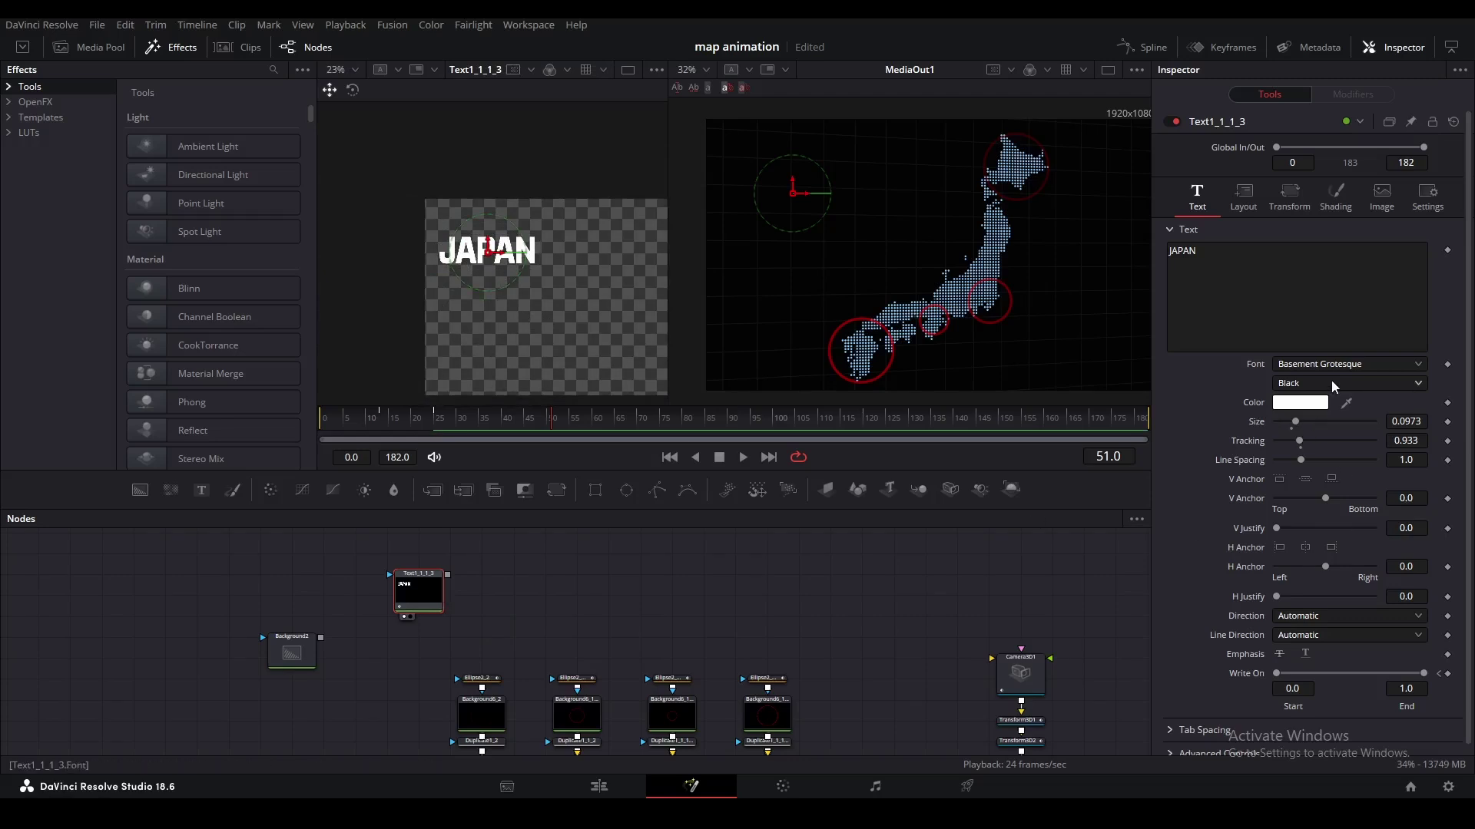
Try increasing the JAPAN text's vertical character size.
{"action": "left_click", "coordinate": [1295, 198]}
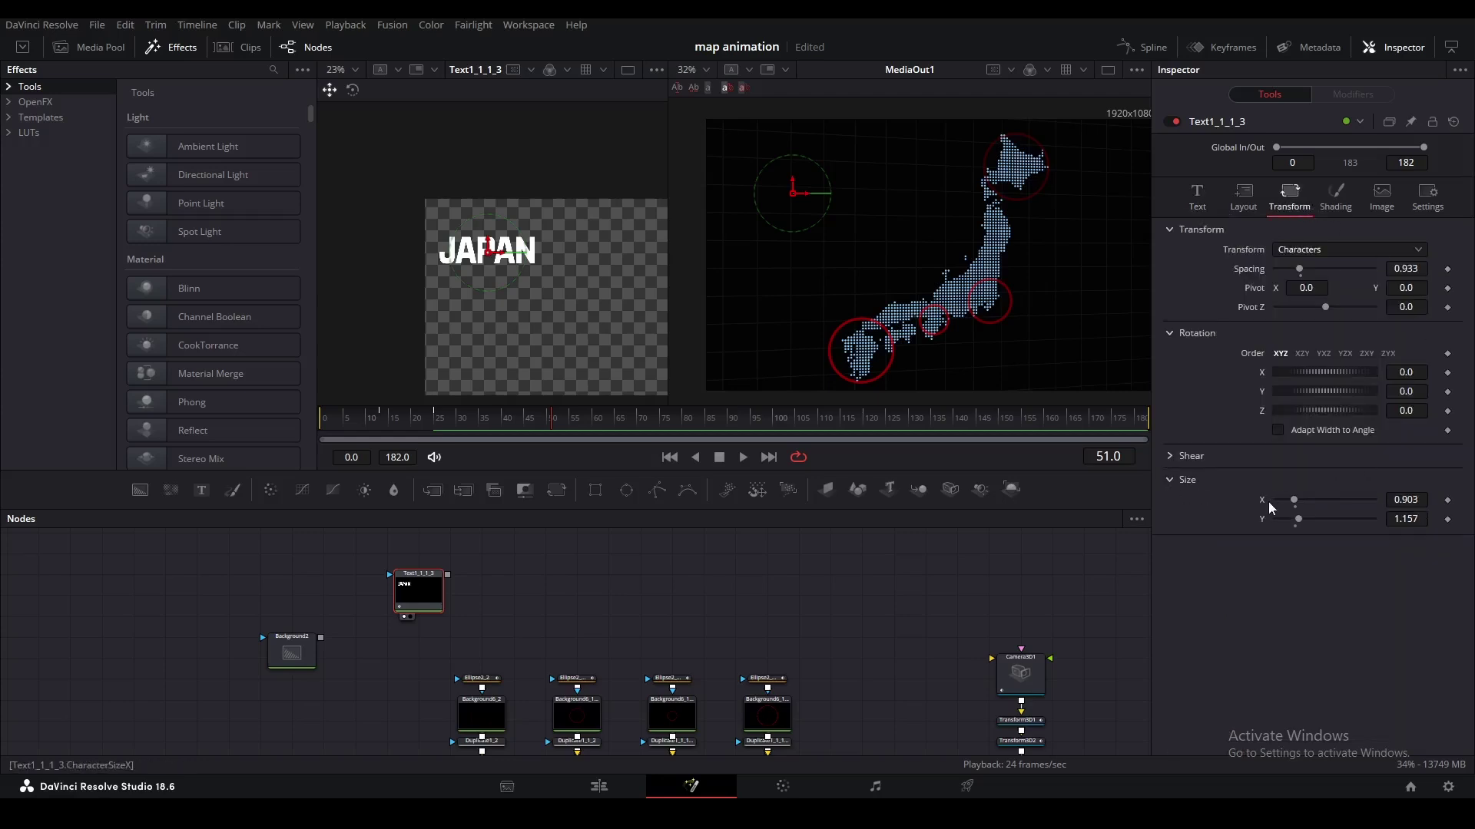
{"action": "left_click_drag", "start_coordinate": [1298, 520], "coordinate": [1331, 519]}
{"action": "key", "text": "ctrl+z"}
Copy the Group1_1 map group and paste the copy beside Background2.
{"action": "scroll", "coordinate": [744, 622], "scroll_direction": "down", "scroll_amount": 2}
{"action": "left_click", "coordinate": [423, 720]}
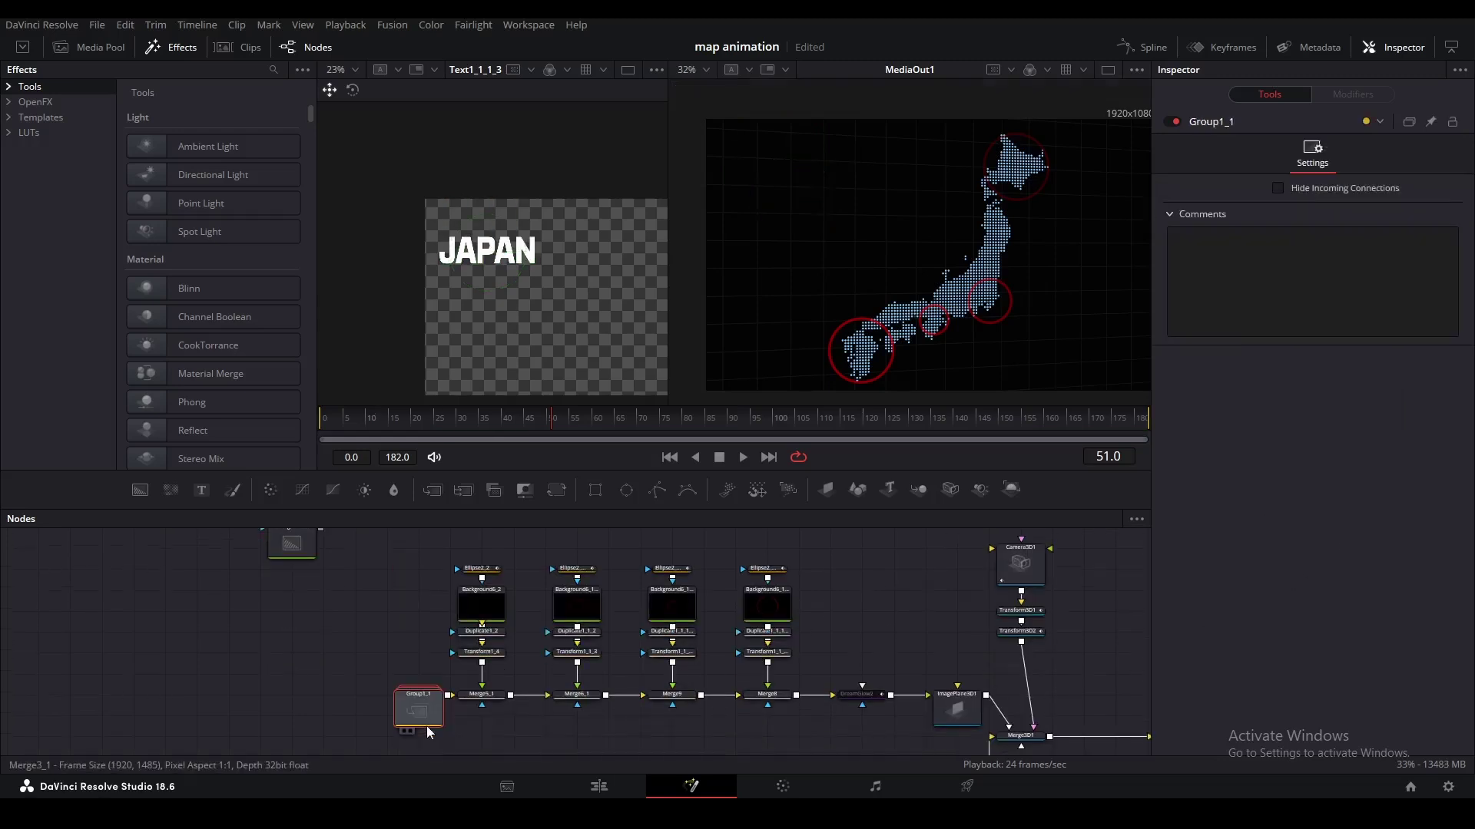
{"action": "scroll", "coordinate": [392, 645], "scroll_direction": "up", "scroll_amount": 2}
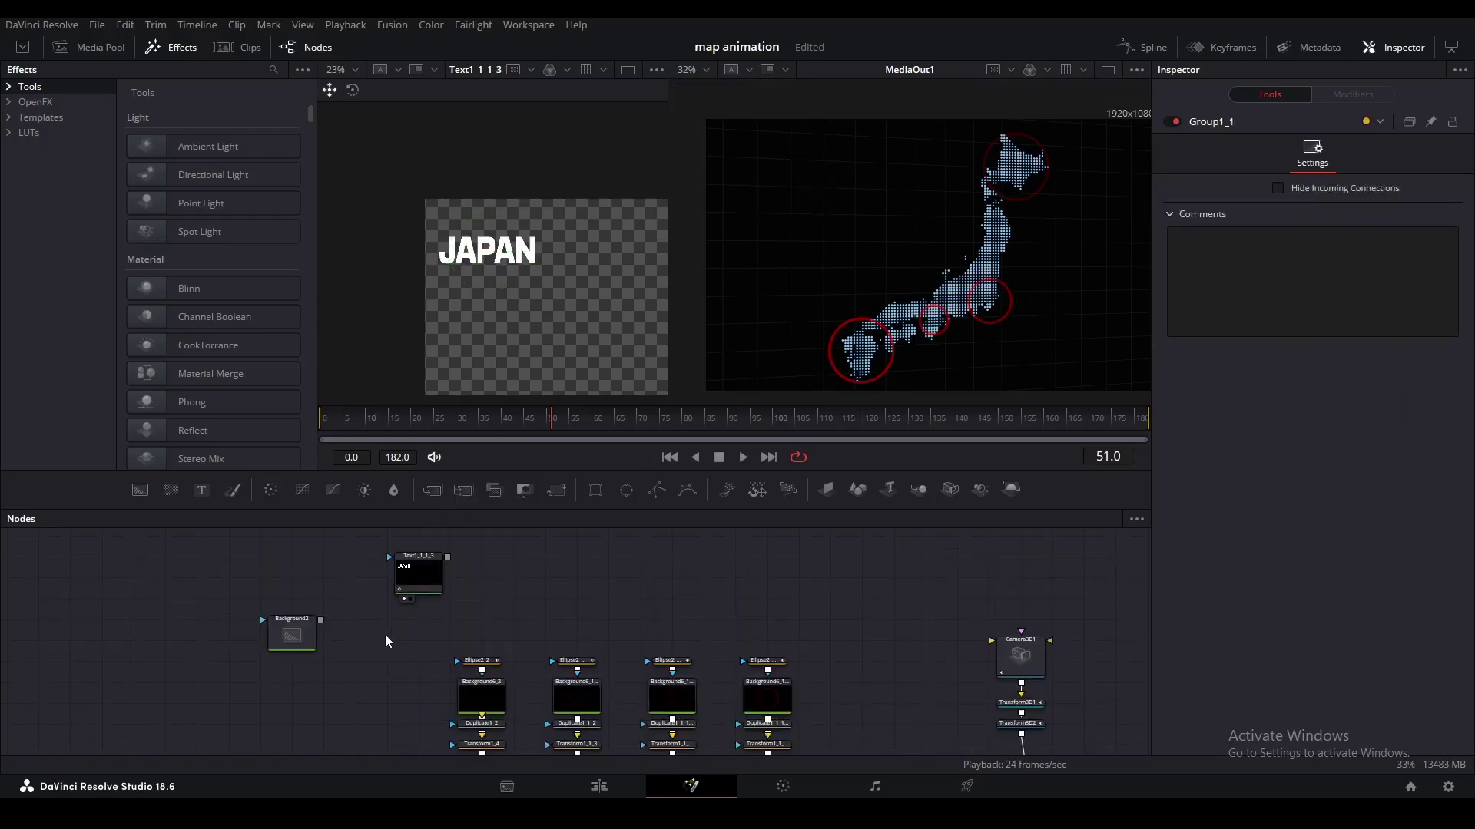
{"action": "left_click", "coordinate": [327, 662]}
{"action": "key", "text": "ctrl+v"}
Merge the JAPAN text and the pasted map group over the transparent Background2.
{"action": "left_click_drag", "start_coordinate": [447, 557], "coordinate": [321, 619]}
{"action": "left_click_drag", "start_coordinate": [355, 677], "coordinate": [323, 626]}
{"action": "left_click_drag", "start_coordinate": [321, 621], "coordinate": [321, 621]}
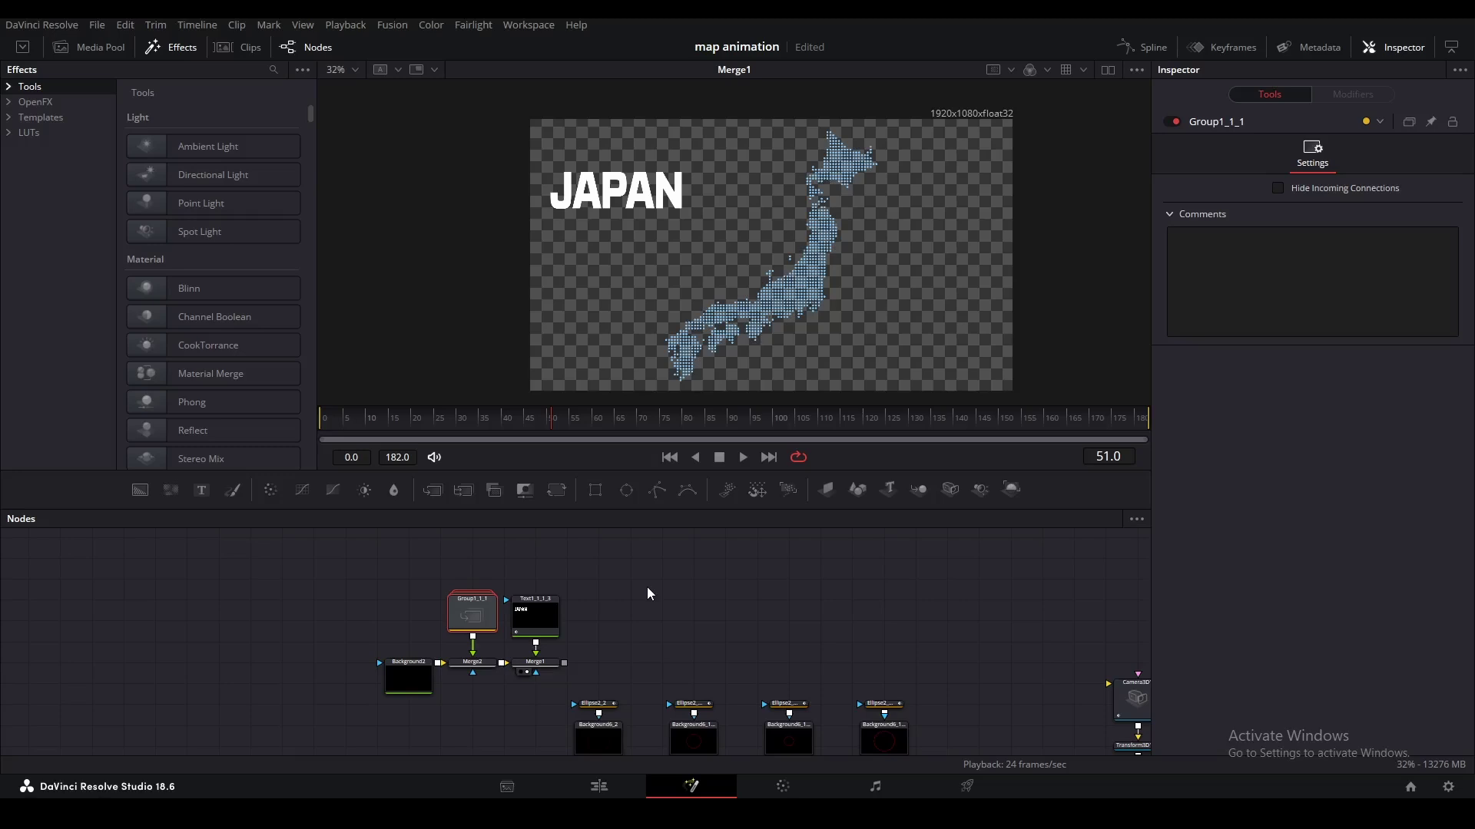
Duplicate the JAPAN text node, change its text to TOURNAMENT and merge it after Merge1.
{"action": "left_click", "coordinate": [537, 634]}
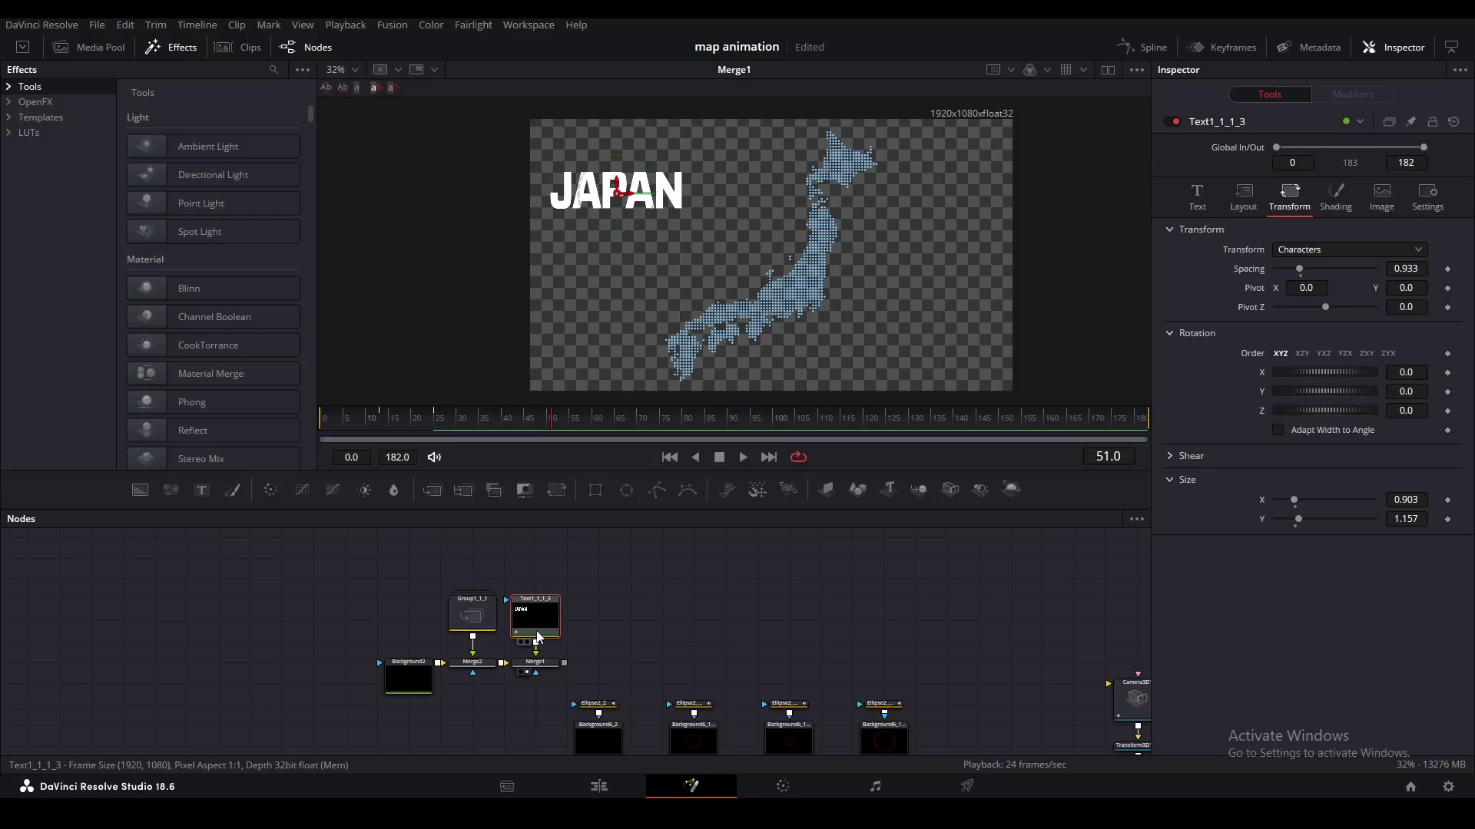
{"action": "key", "text": "ctrl+c"}
{"action": "key", "text": "ctrl+v"}
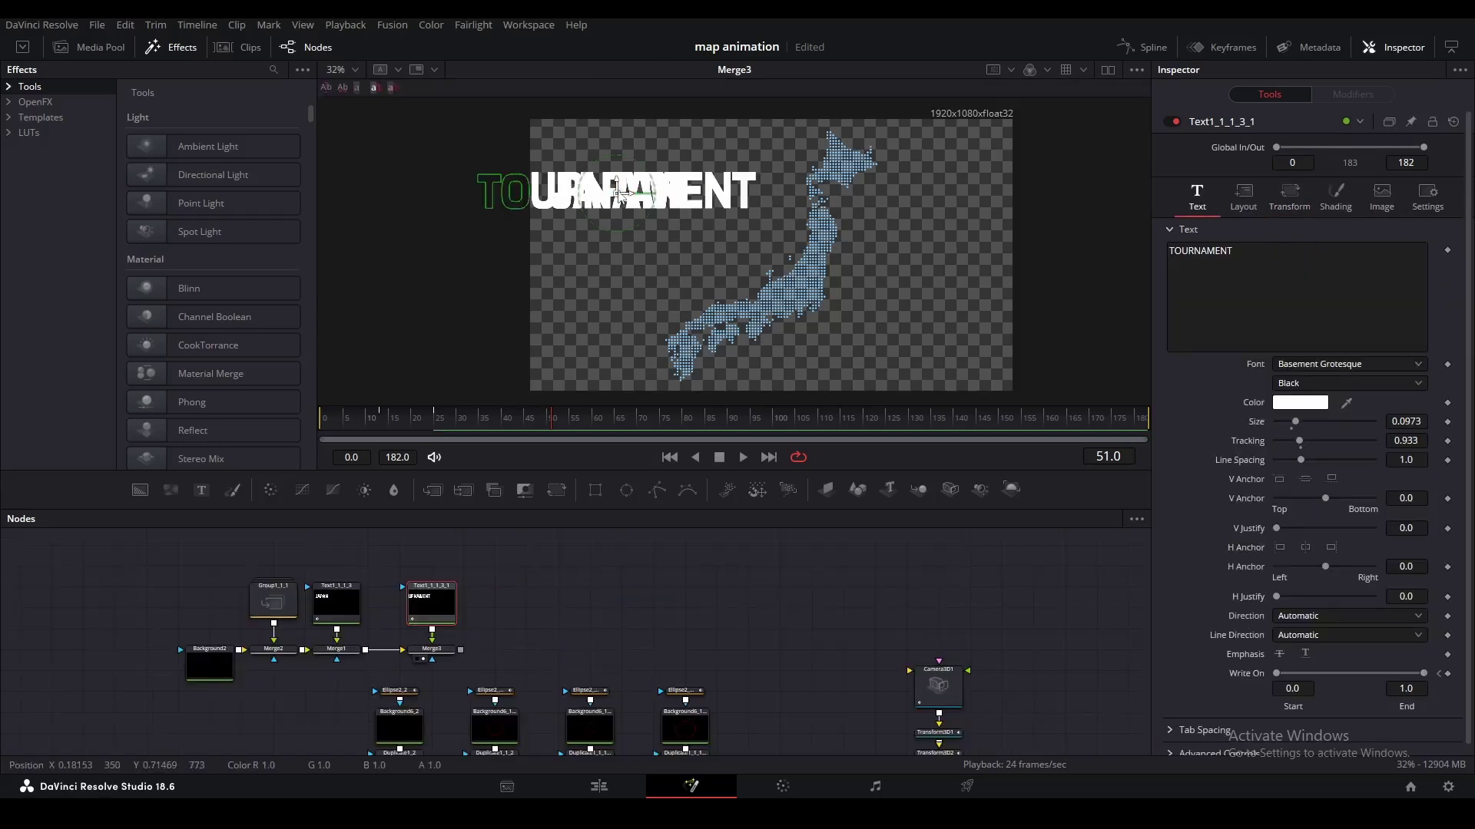
Move the TOURNAMENT title to the frame's lower-right corner beside the map and set its text size to 0.0743.
{"action": "left_click_drag", "start_coordinate": [617, 195], "coordinate": [867, 359]}
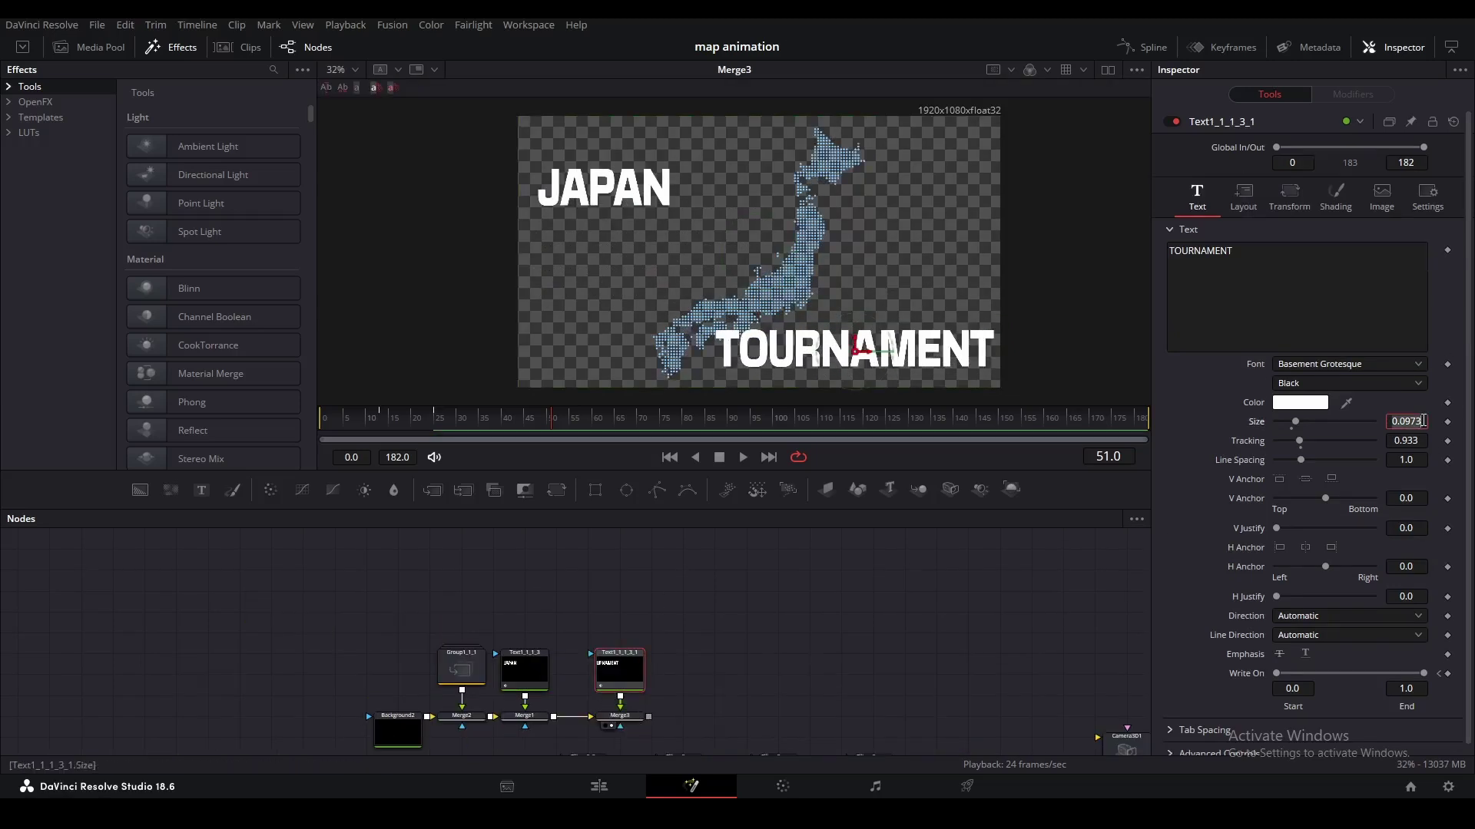
{"action": "key", "text": "Return"}
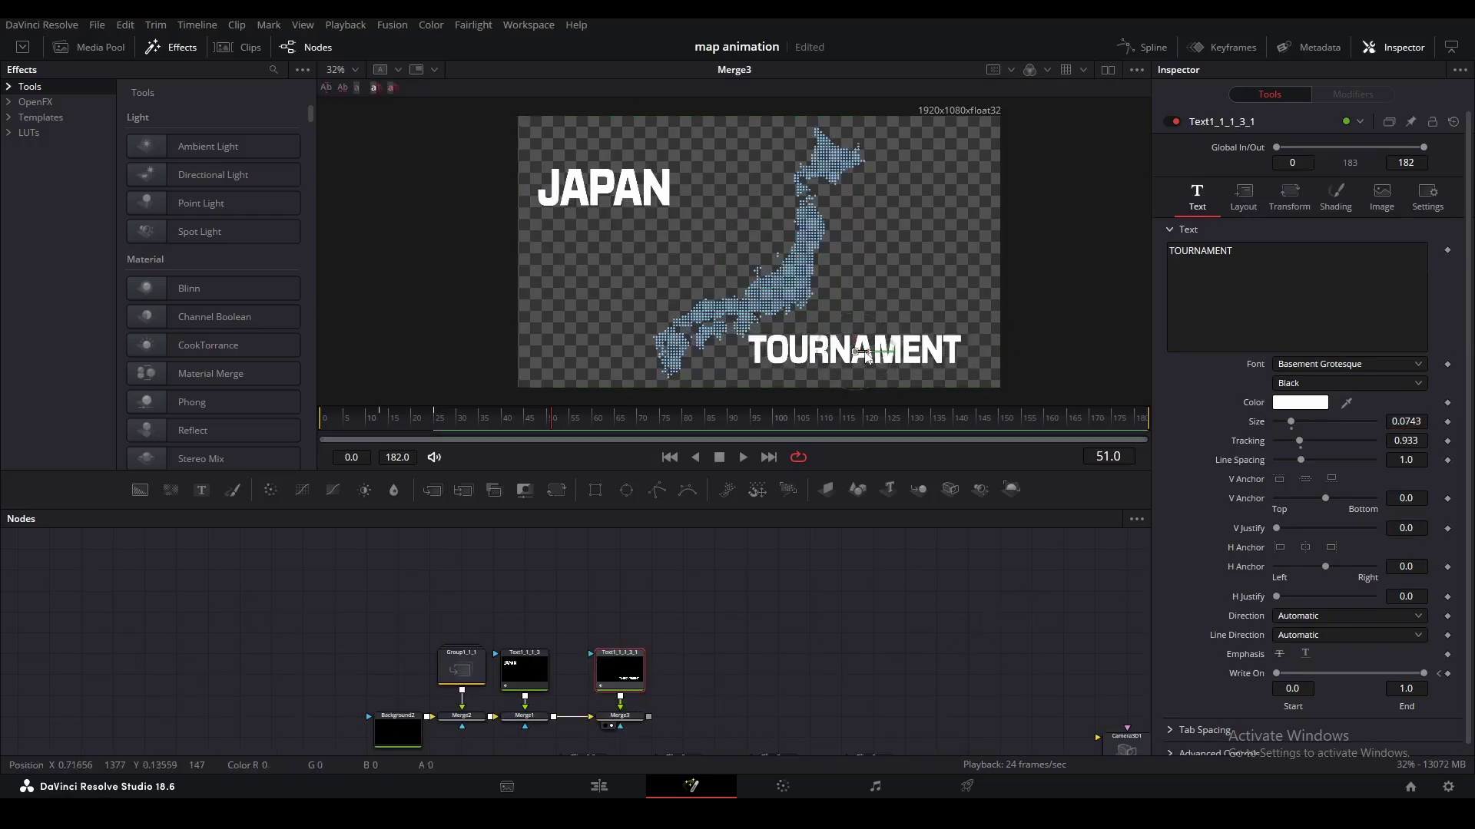
{"action": "left_click_drag", "start_coordinate": [864, 359], "coordinate": [892, 359]}
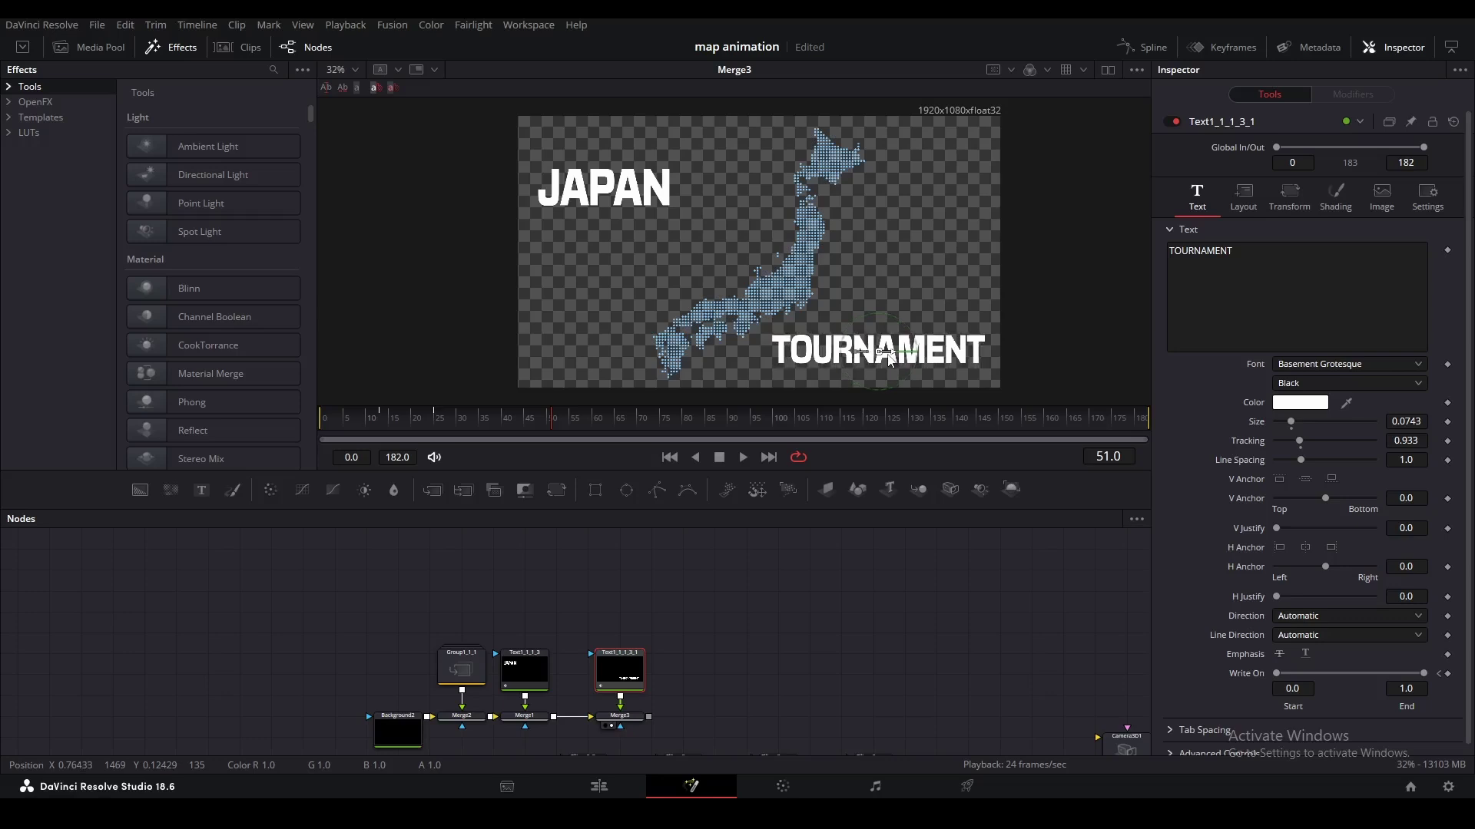
Disconnect the reference map group from Merge2 and restore the two-viewer layout.
{"action": "left_click", "coordinate": [483, 679]}
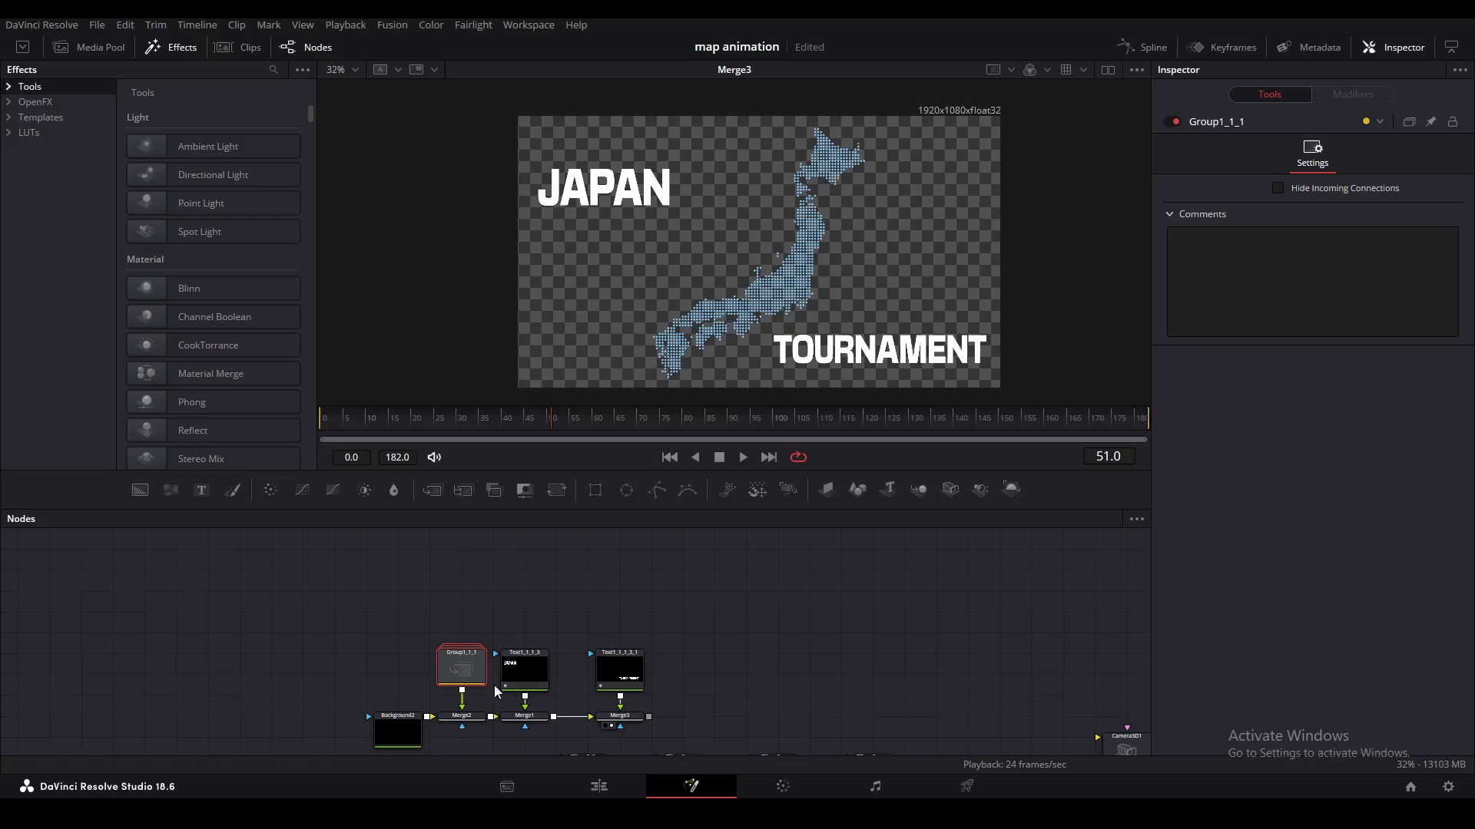
{"action": "left_click_drag", "start_coordinate": [462, 705], "coordinate": [322, 612]}
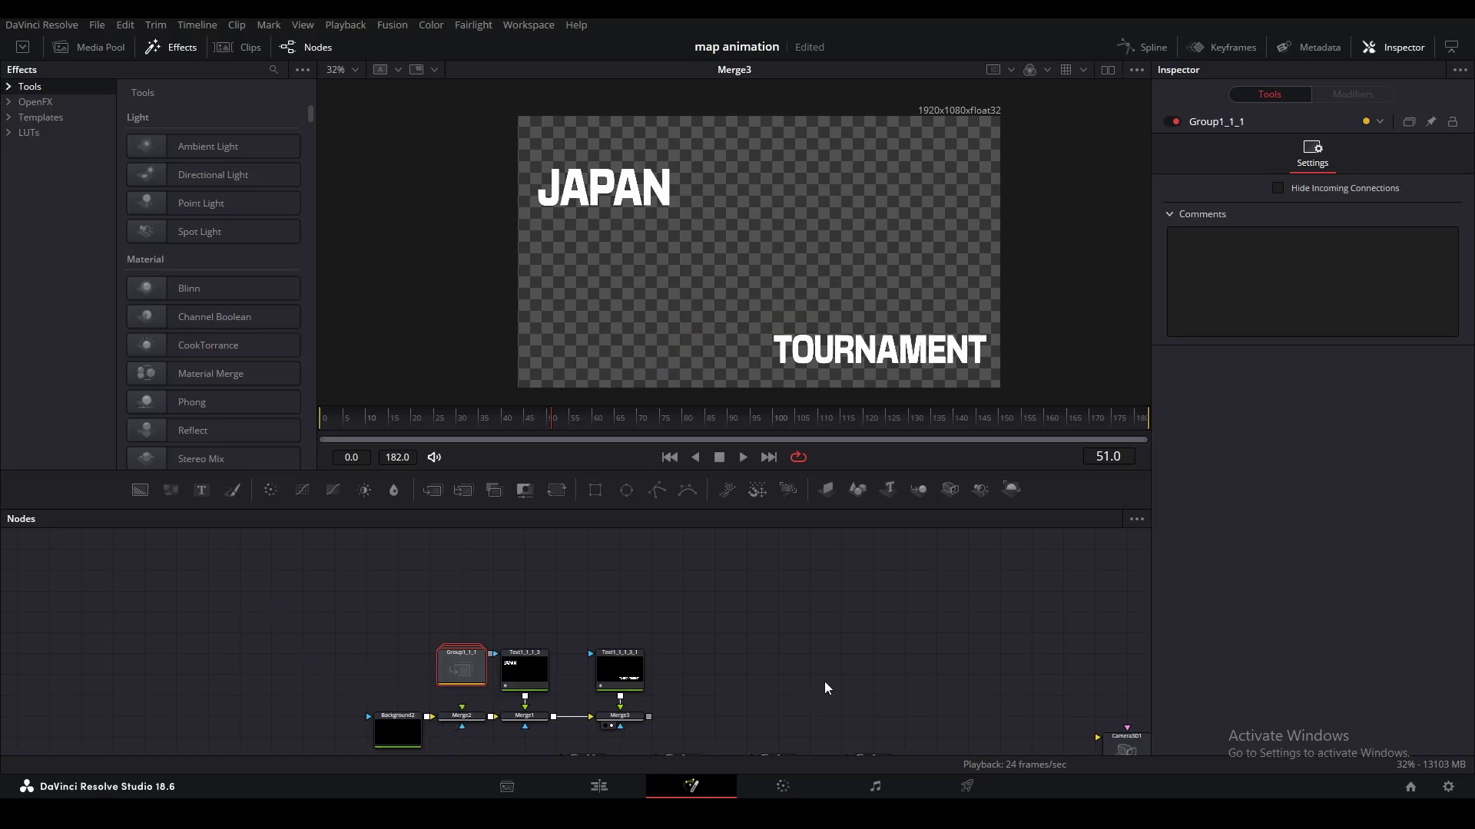
{"action": "left_click_drag", "start_coordinate": [839, 676], "coordinate": [576, 564]}
{"action": "left_click", "coordinate": [1107, 69]}
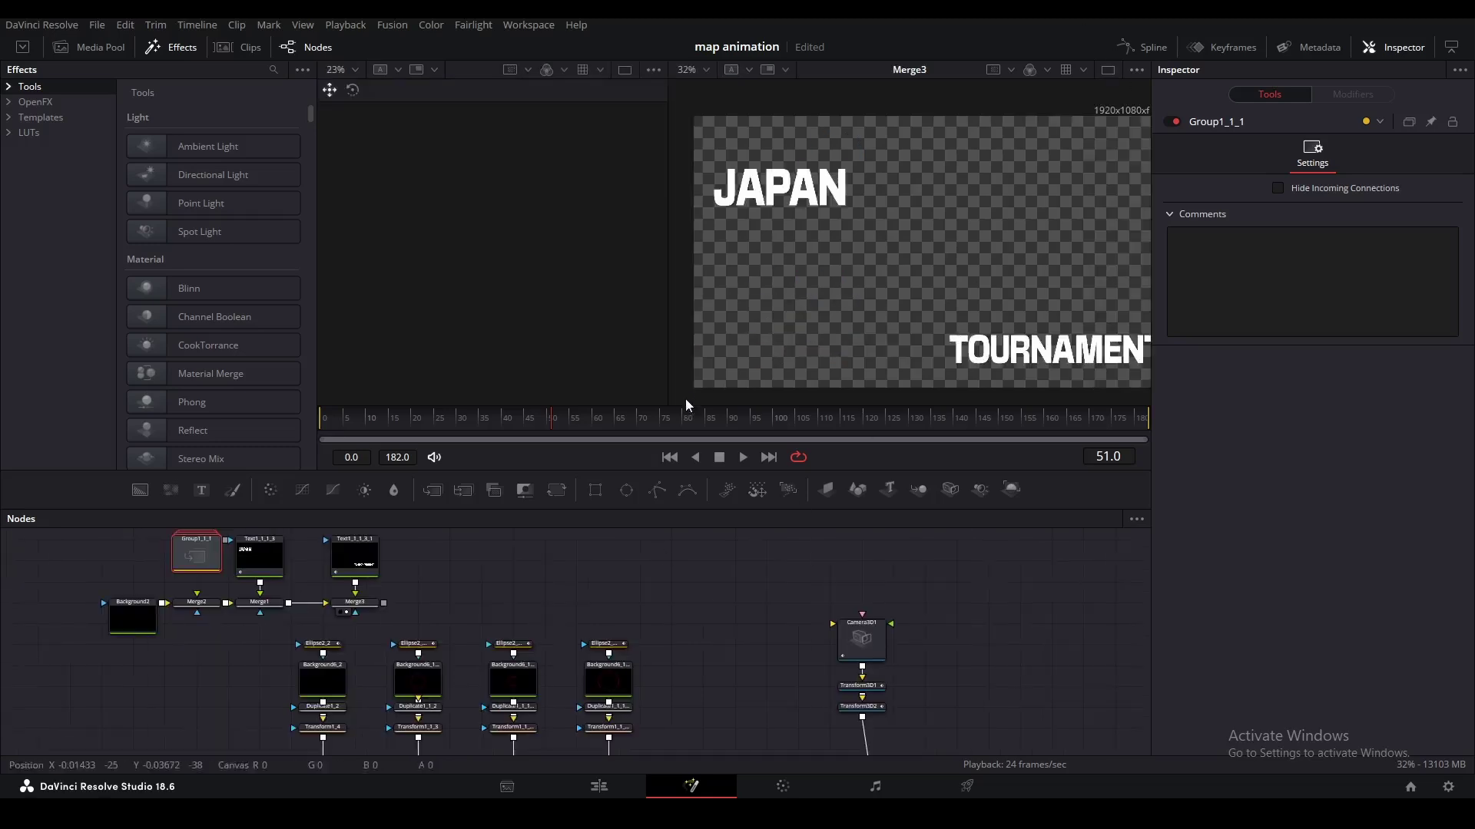
Copy ImagePlane3D1 and paste the copy beside the title nodes.
{"action": "scroll", "coordinate": [700, 675], "scroll_direction": "down", "scroll_amount": 2}
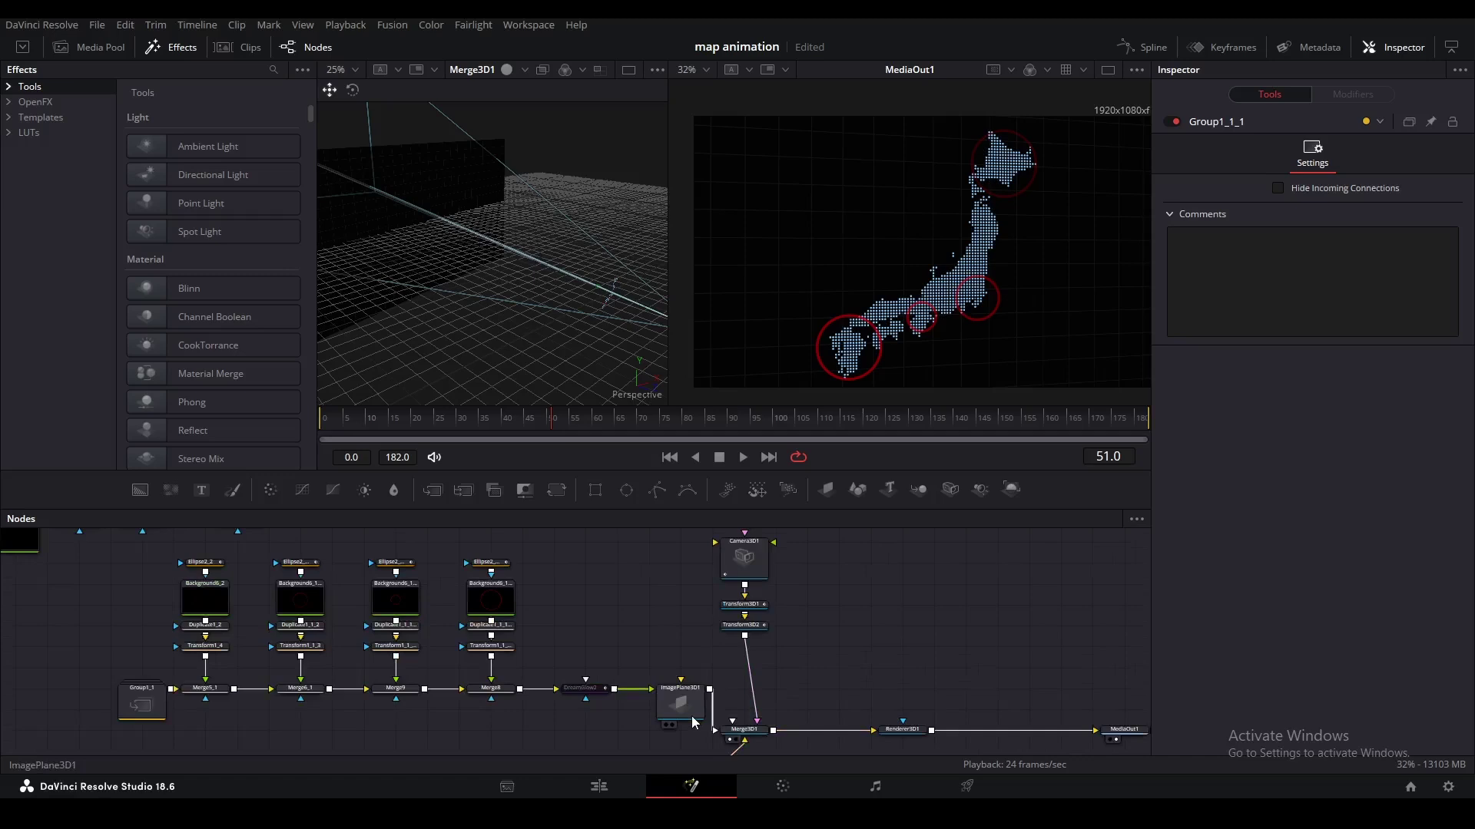
{"action": "left_click", "coordinate": [691, 718]}
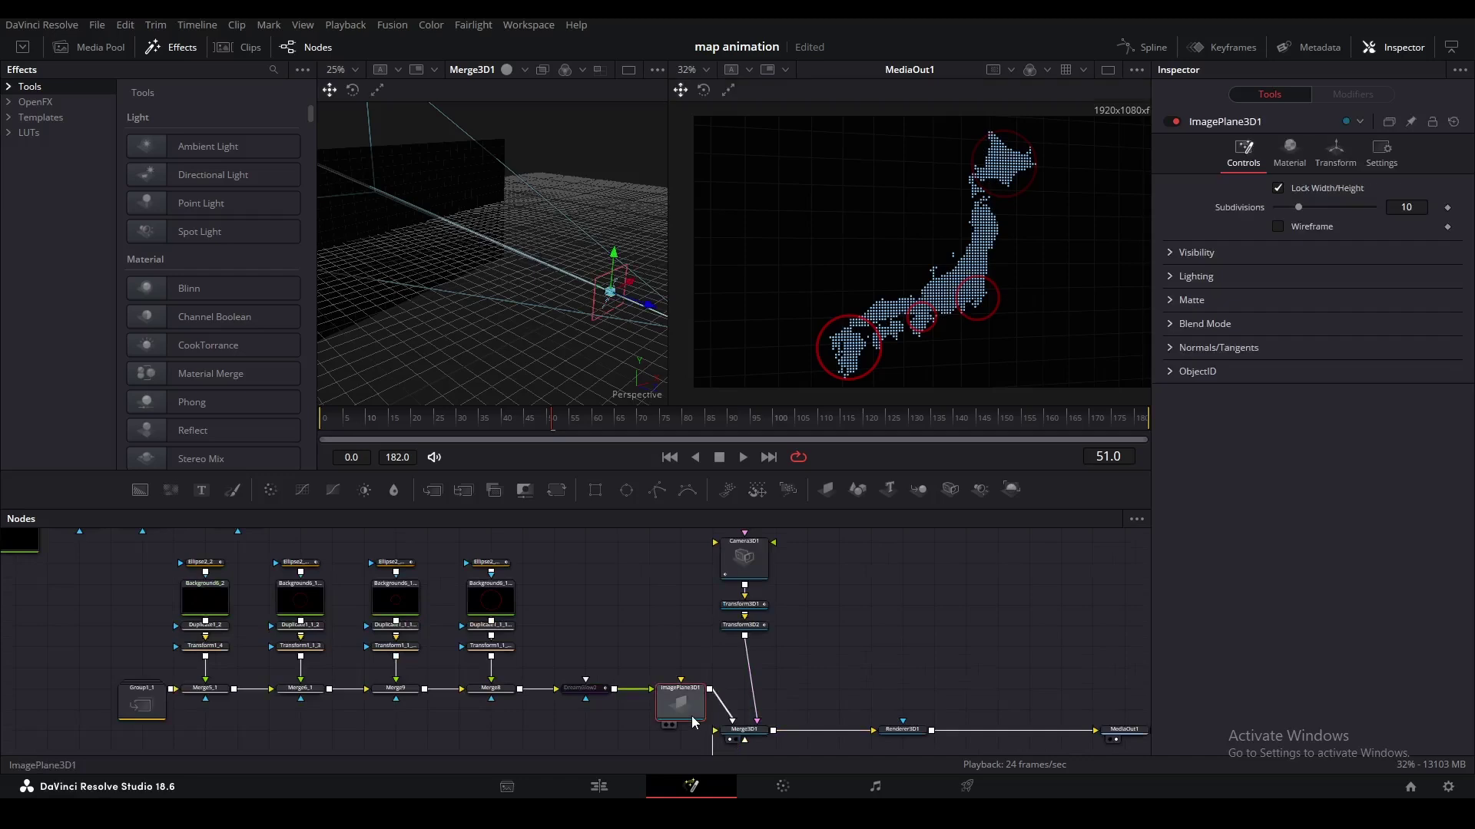
{"action": "scroll", "coordinate": [684, 714], "scroll_direction": "up", "scroll_amount": 3}
{"action": "left_click", "coordinate": [444, 627]}
{"action": "key", "text": "ctrl+v"}
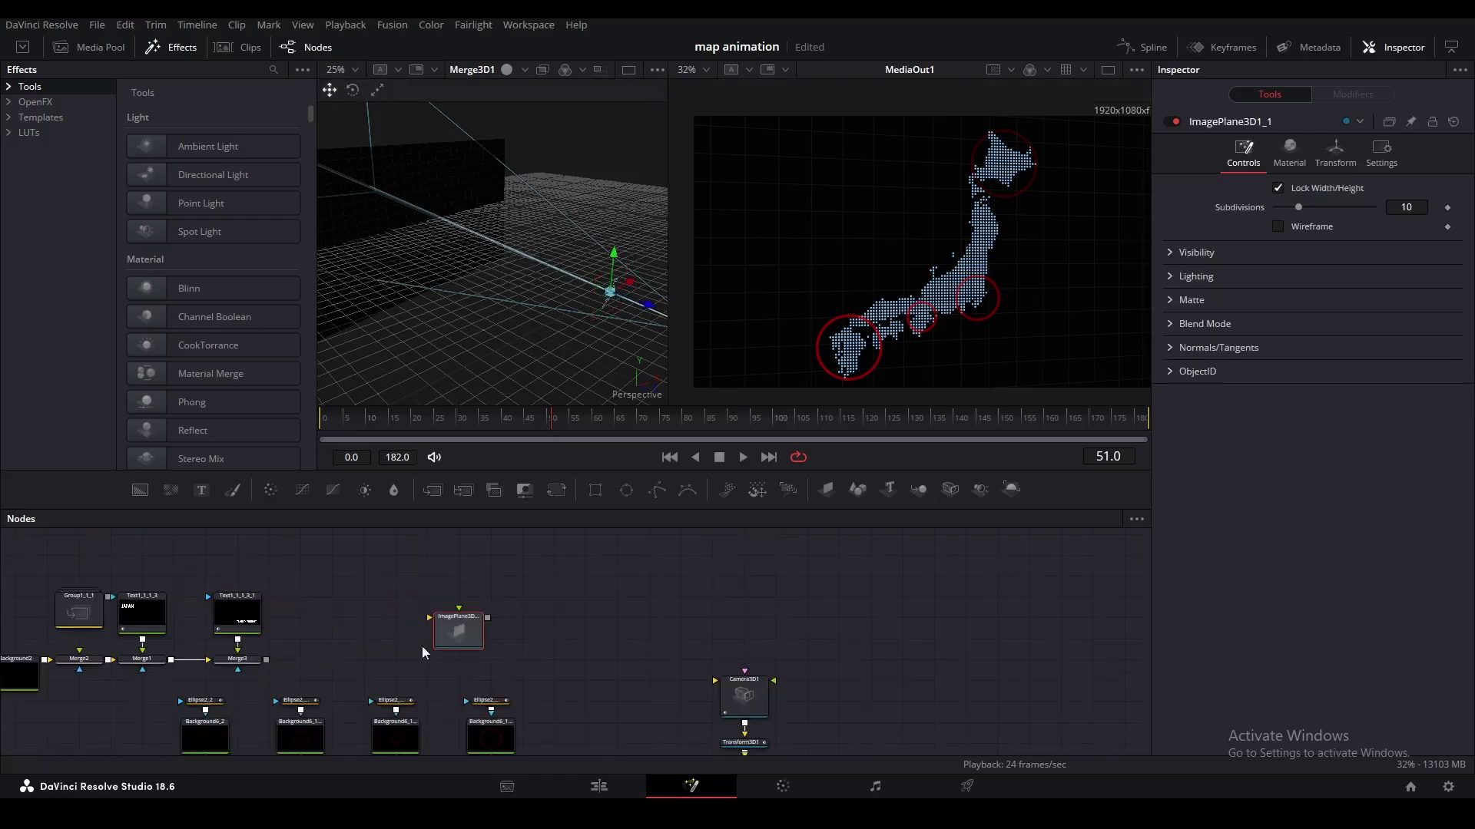
Feed Merge3 into the copied image plane and connect that plane's output to Merge3D1.
{"action": "left_click_drag", "start_coordinate": [381, 641], "coordinate": [609, 655]}
{"action": "left_click_drag", "start_coordinate": [229, 555], "coordinate": [506, 590]}
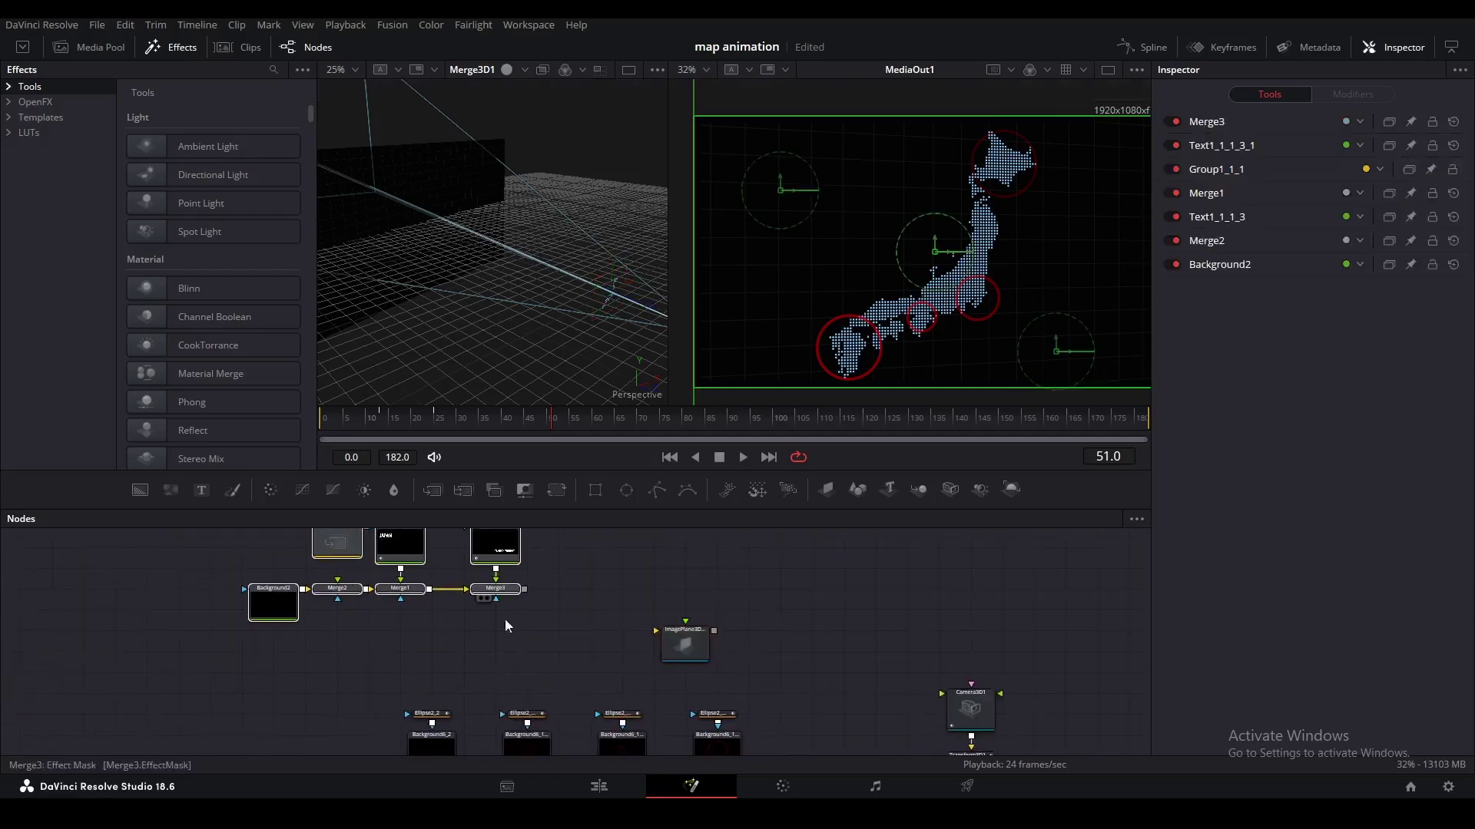
{"action": "left_click_drag", "start_coordinate": [672, 651], "coordinate": [641, 610]}
{"action": "left_click_drag", "start_coordinate": [524, 589], "coordinate": [941, 736]}
{"action": "scroll", "coordinate": [658, 587], "scroll_direction": "right", "scroll_amount": 1}
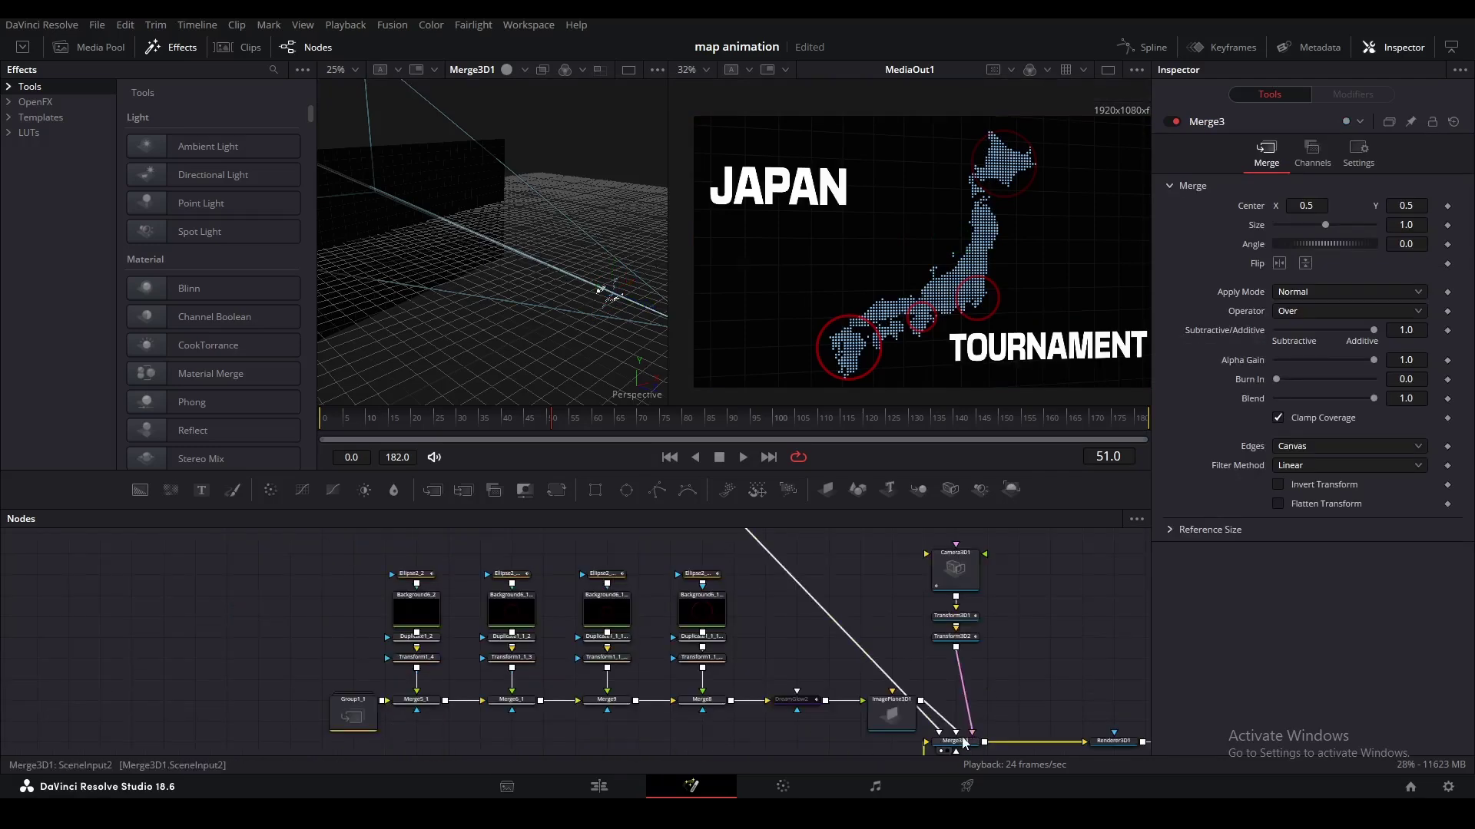
Move the title image plane forward along Z so it floats in front of the map toward the camera.
{"action": "left_click_drag", "start_coordinate": [611, 300], "coordinate": [576, 348]}
{"action": "scroll", "coordinate": [524, 297], "scroll_direction": "up", "scroll_amount": 2}
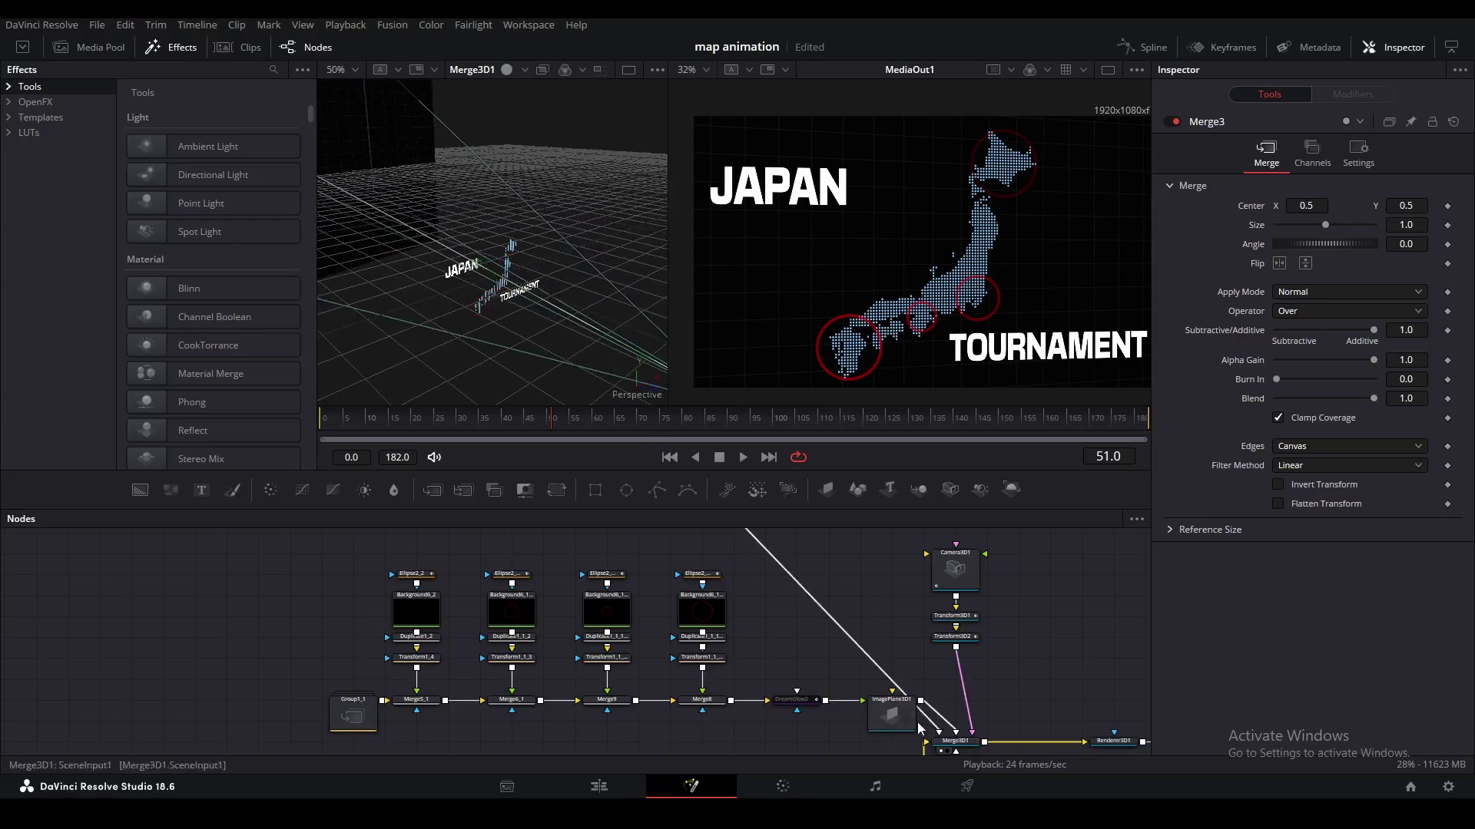
{"action": "scroll", "coordinate": [636, 623], "scroll_direction": "up", "scroll_amount": 3}
{"action": "left_click", "coordinate": [638, 614]}
{"action": "left_click_drag", "start_coordinate": [499, 315], "coordinate": [602, 310]}
{"action": "left_click_drag", "start_coordinate": [603, 310], "coordinate": [603, 257]}
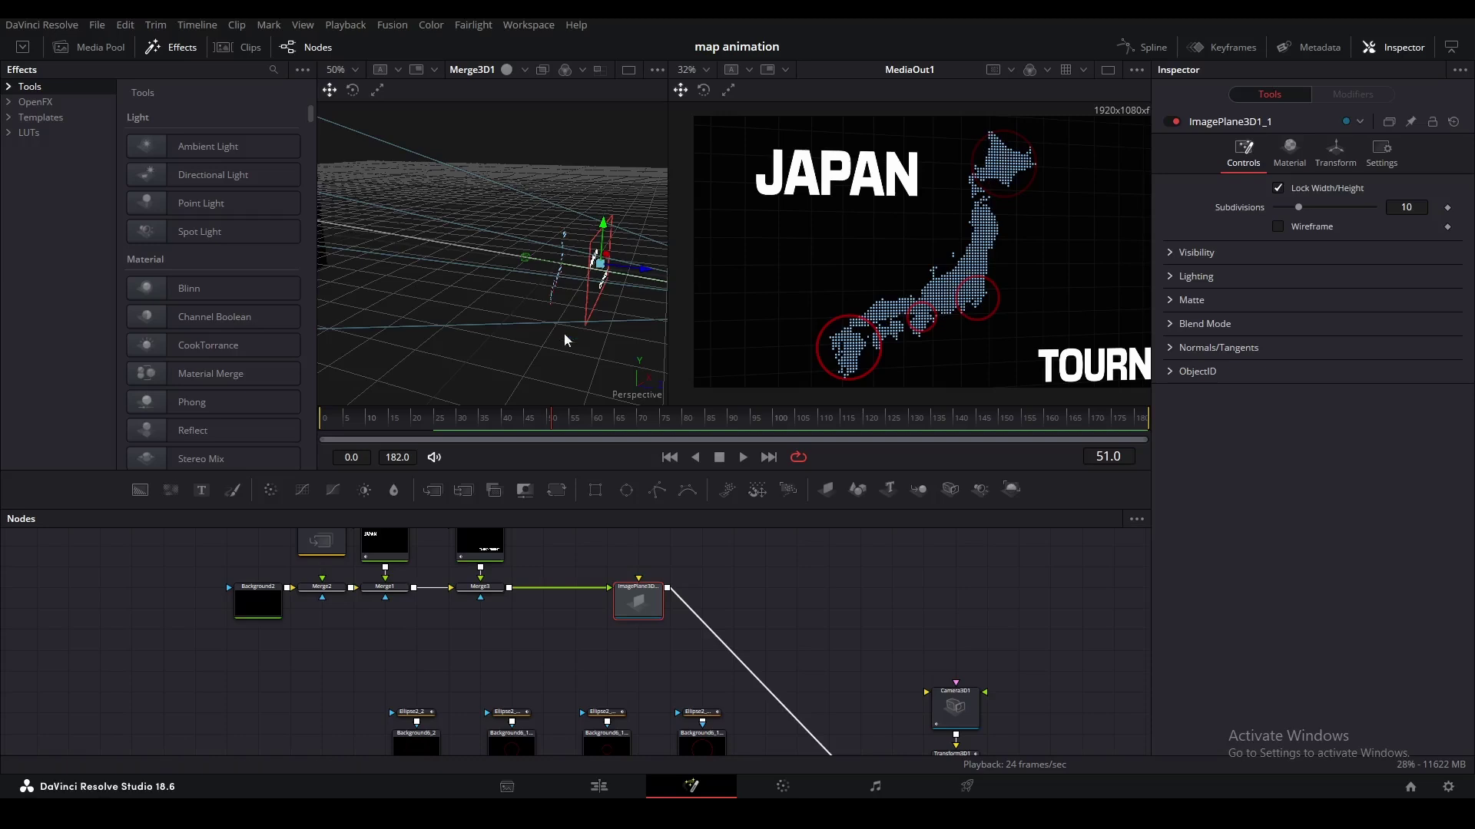
View Merge3 and reposition the titles, shifting TOURNAMENT left toward the centre so it fits the frame.
{"action": "left_click_drag", "start_coordinate": [480, 587], "coordinate": [536, 255]}
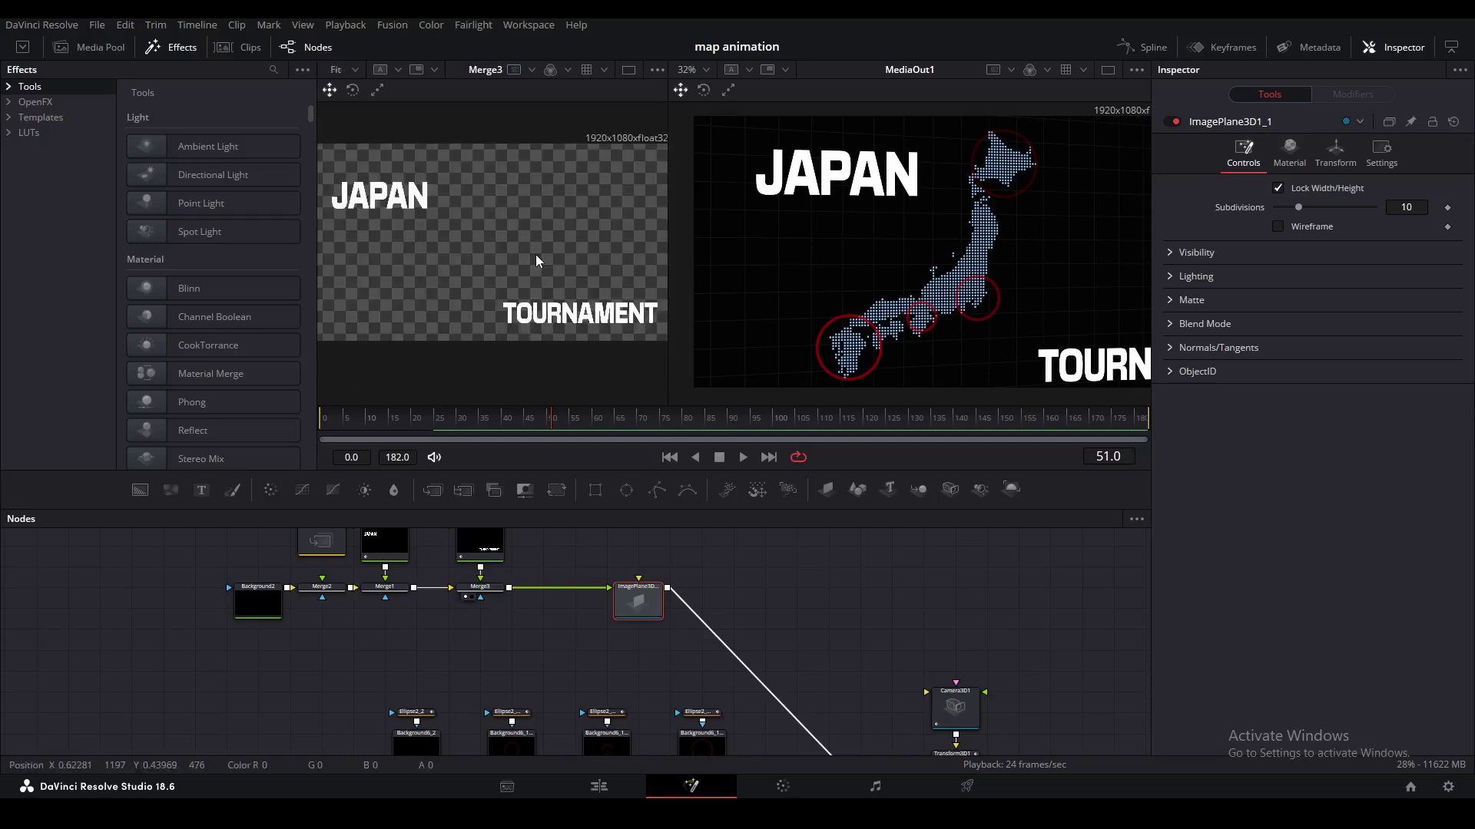
{"action": "left_click", "coordinate": [387, 550]}
{"action": "mouse_move", "coordinate": [396, 201]}
{"action": "left_mouse_down"}
{"action": "mouse_move", "coordinate": [424, 213]}
{"action": "mouse_move", "coordinate": [408, 207]}
{"action": "left_mouse_up"}
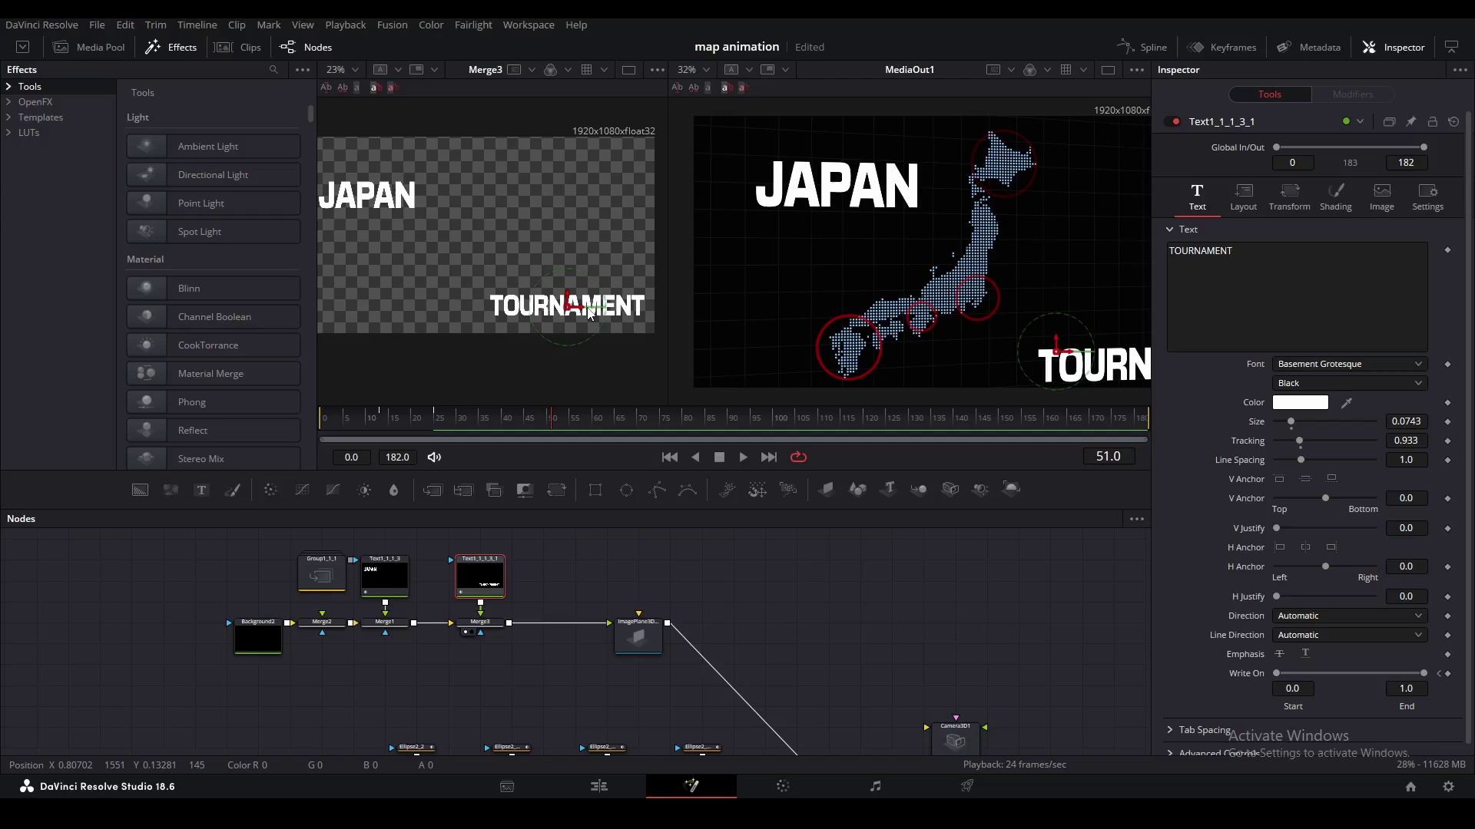
{"action": "left_click_drag", "start_coordinate": [590, 313], "coordinate": [535, 321]}
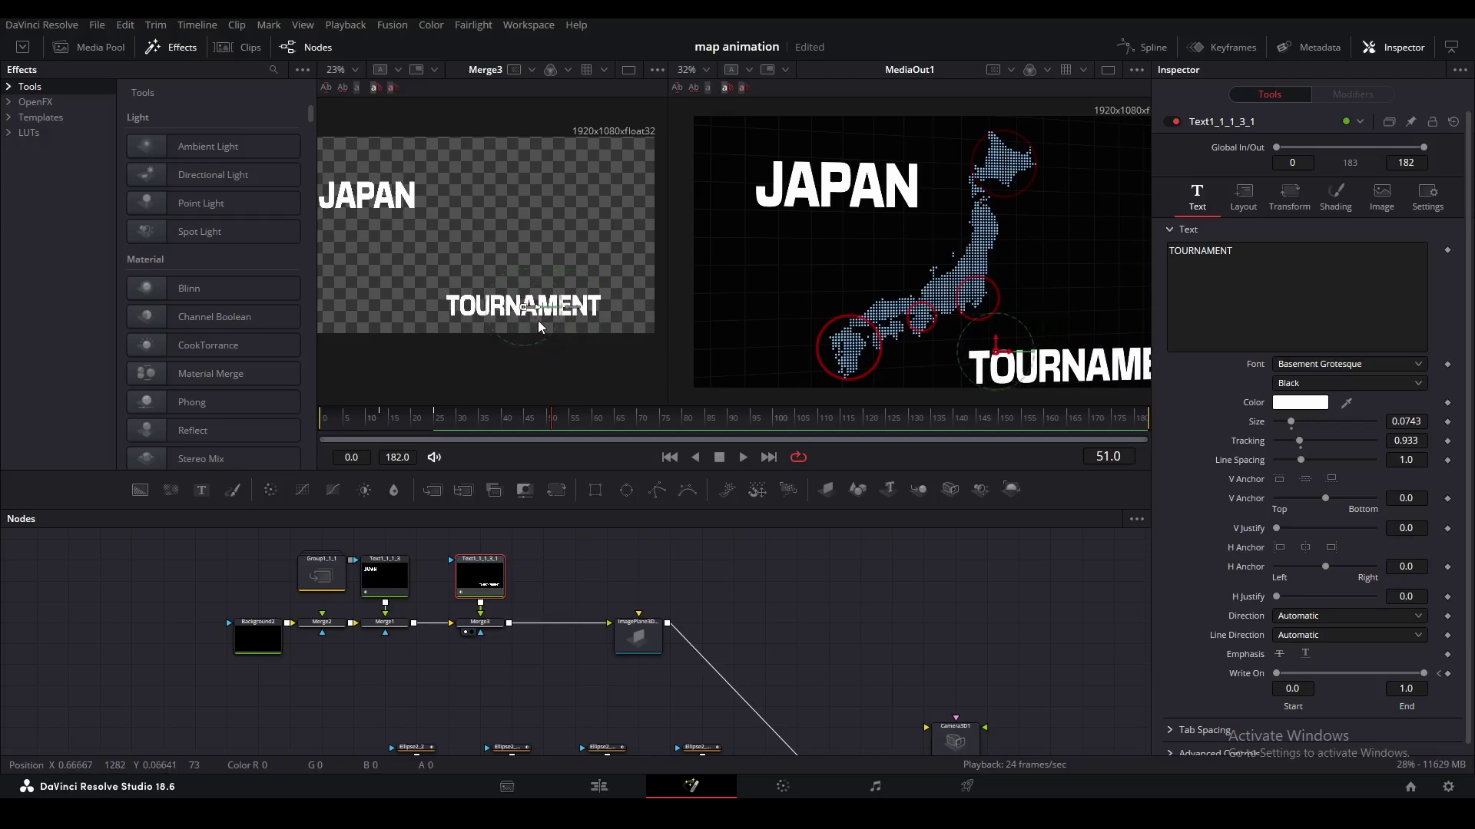
{"action": "left_click_drag", "start_coordinate": [964, 325], "coordinate": [896, 304]}
{"action": "scroll", "coordinate": [895, 302], "scroll_direction": "down", "scroll_amount": 2}
Add a Transform3D node after Transform3D2 in the camera branch and offset it about 0.054 in X and -0.006 in Y.
{"action": "left_click_drag", "start_coordinate": [943, 737], "coordinate": [741, 579]}
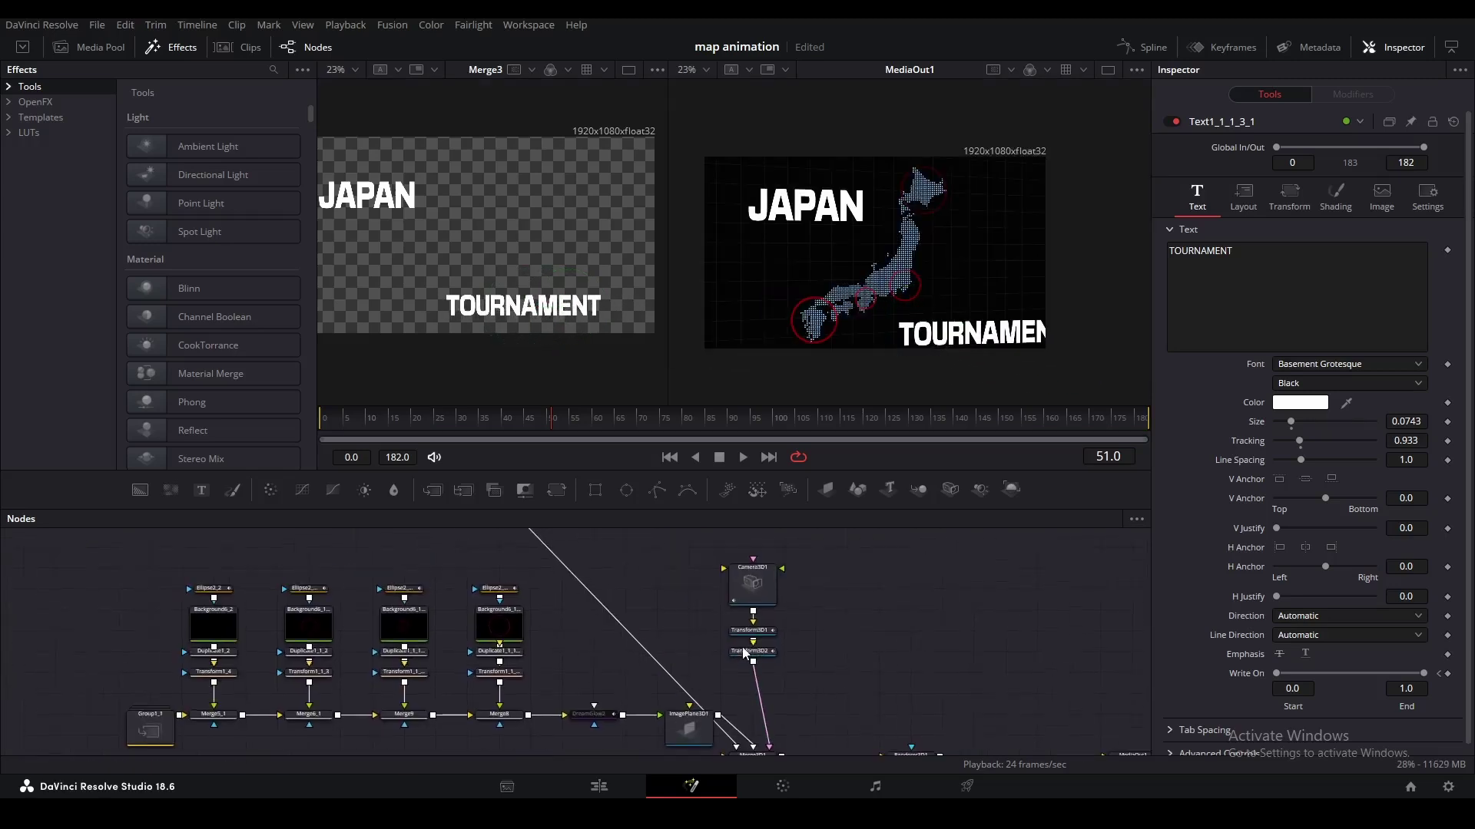
{"action": "left_click_drag", "start_coordinate": [786, 688], "coordinate": [532, 290]}
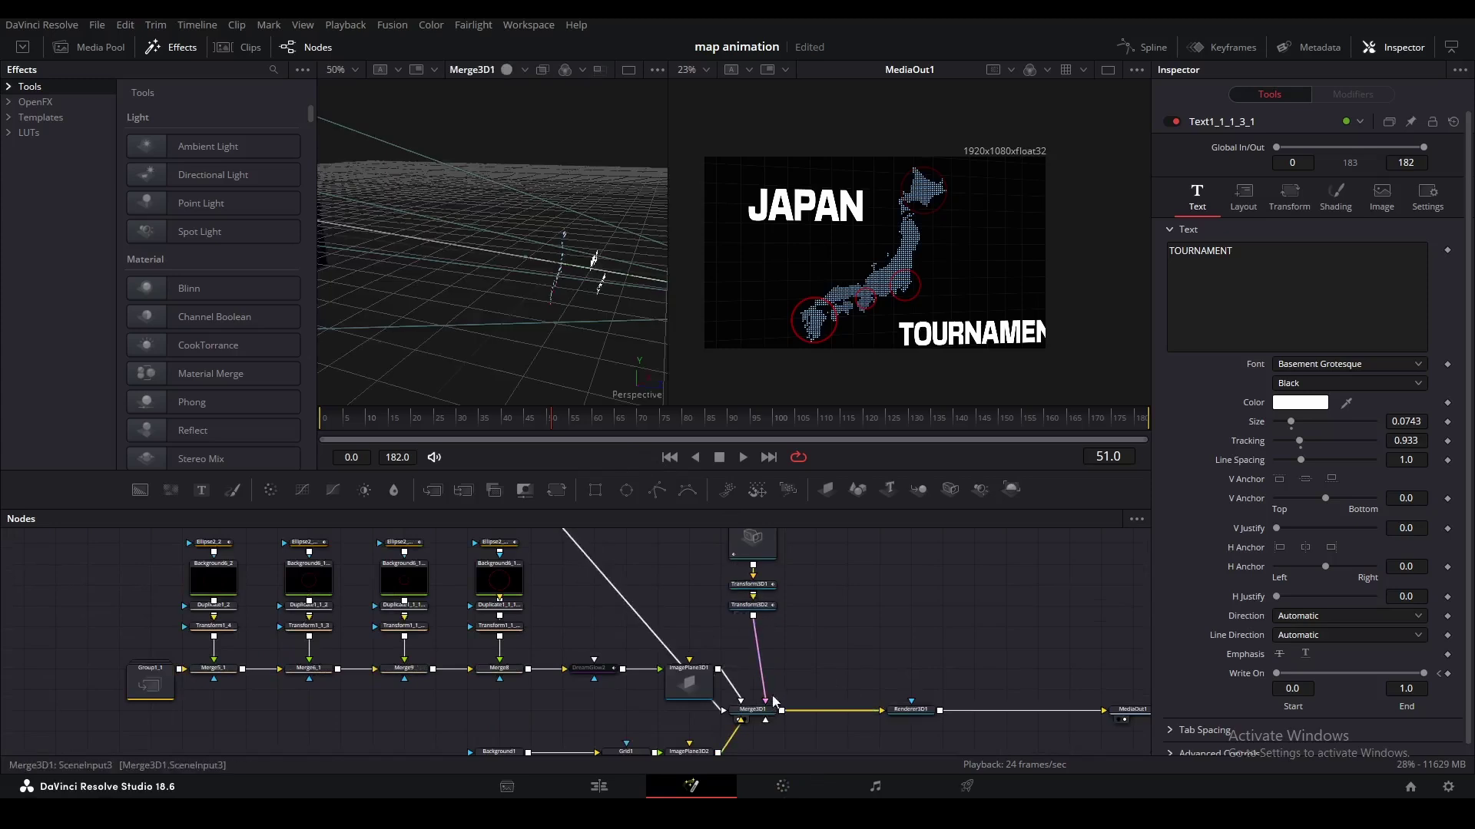
{"action": "left_click", "coordinate": [773, 607]}
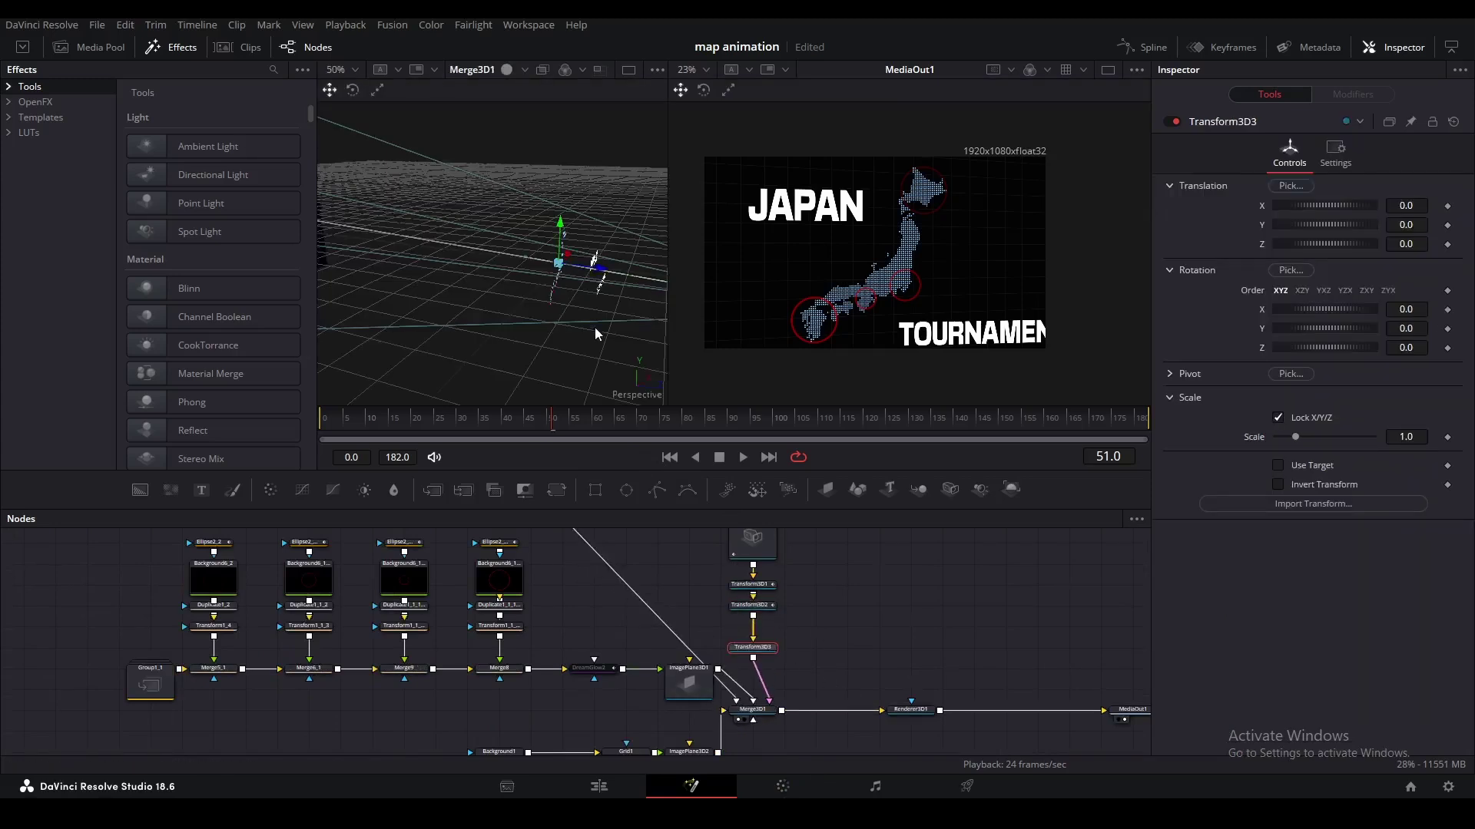
{"action": "left_click_drag", "start_coordinate": [594, 327], "coordinate": [426, 314]}
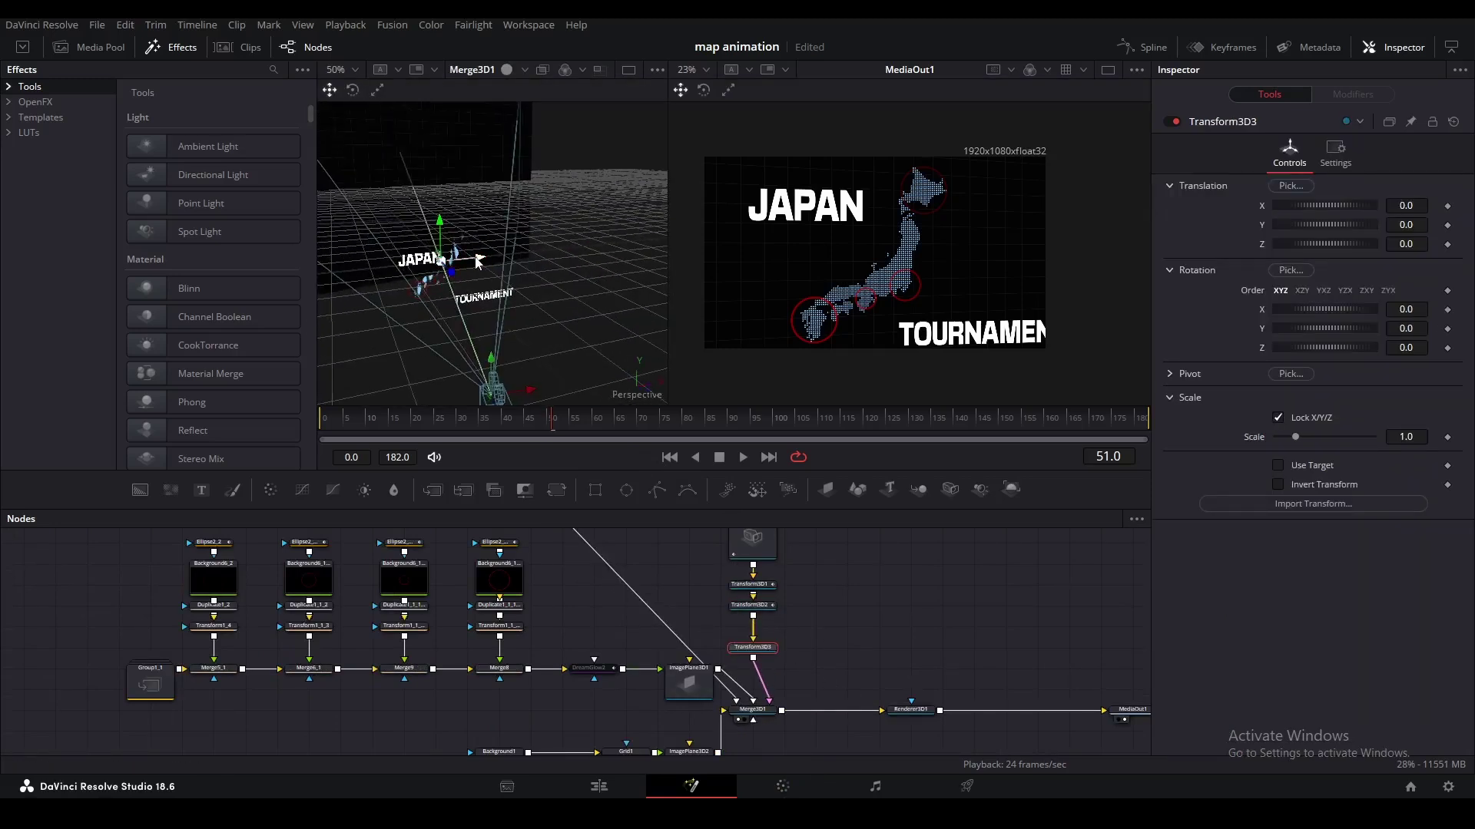
{"action": "left_click_drag", "start_coordinate": [476, 261], "coordinate": [486, 259]}
Nudge JAPAN slightly right, set the TOURNAMENT text size to 0.0678 and raise that title slightly.
{"action": "left_click_drag", "start_coordinate": [589, 632], "coordinate": [675, 722]}
{"action": "left_click_drag", "start_coordinate": [449, 578], "coordinate": [532, 679]}
{"action": "left_click_drag", "start_coordinate": [462, 612], "coordinate": [516, 370]}
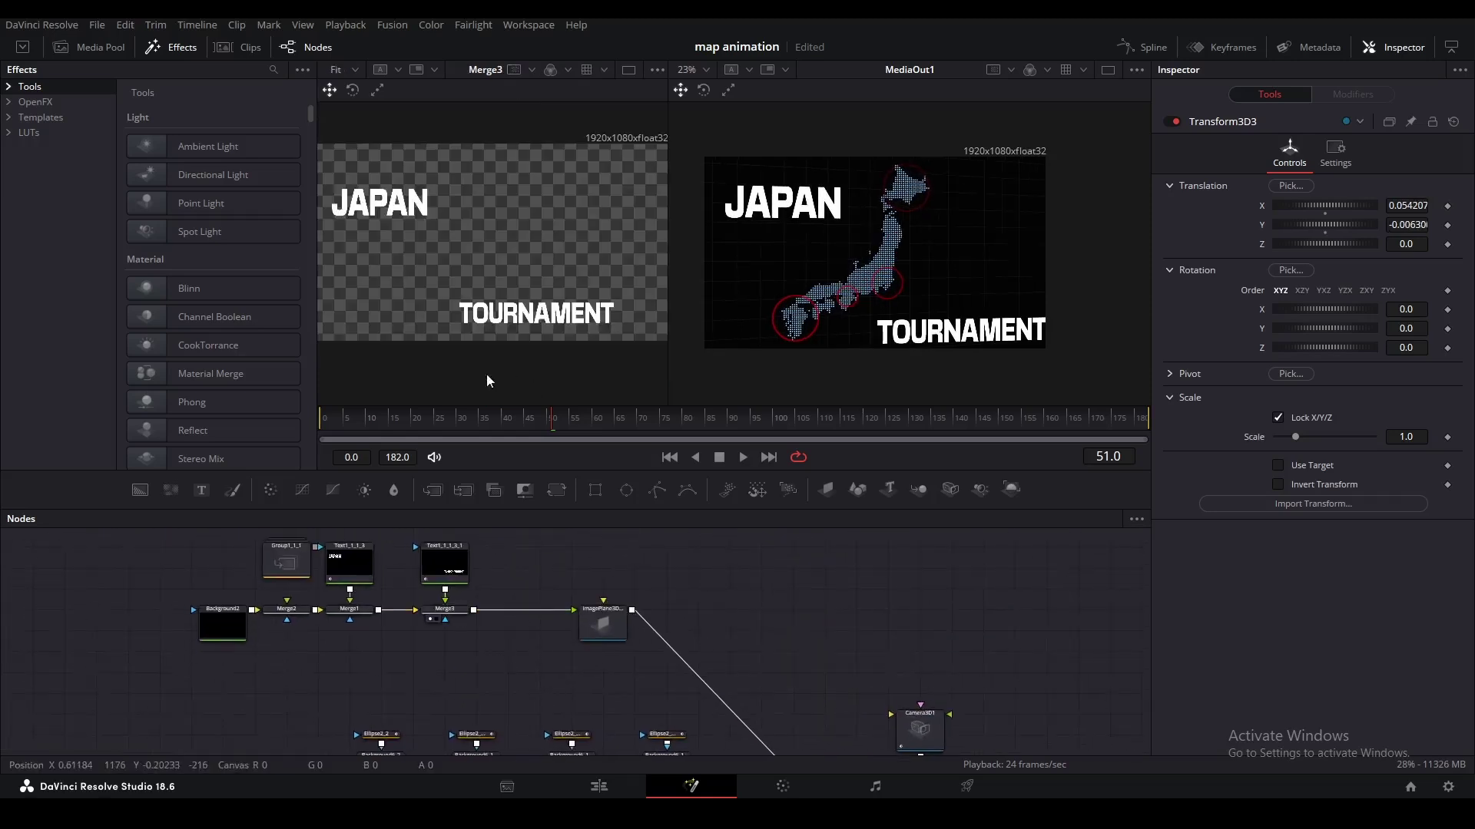
{"action": "left_click", "coordinate": [365, 586]}
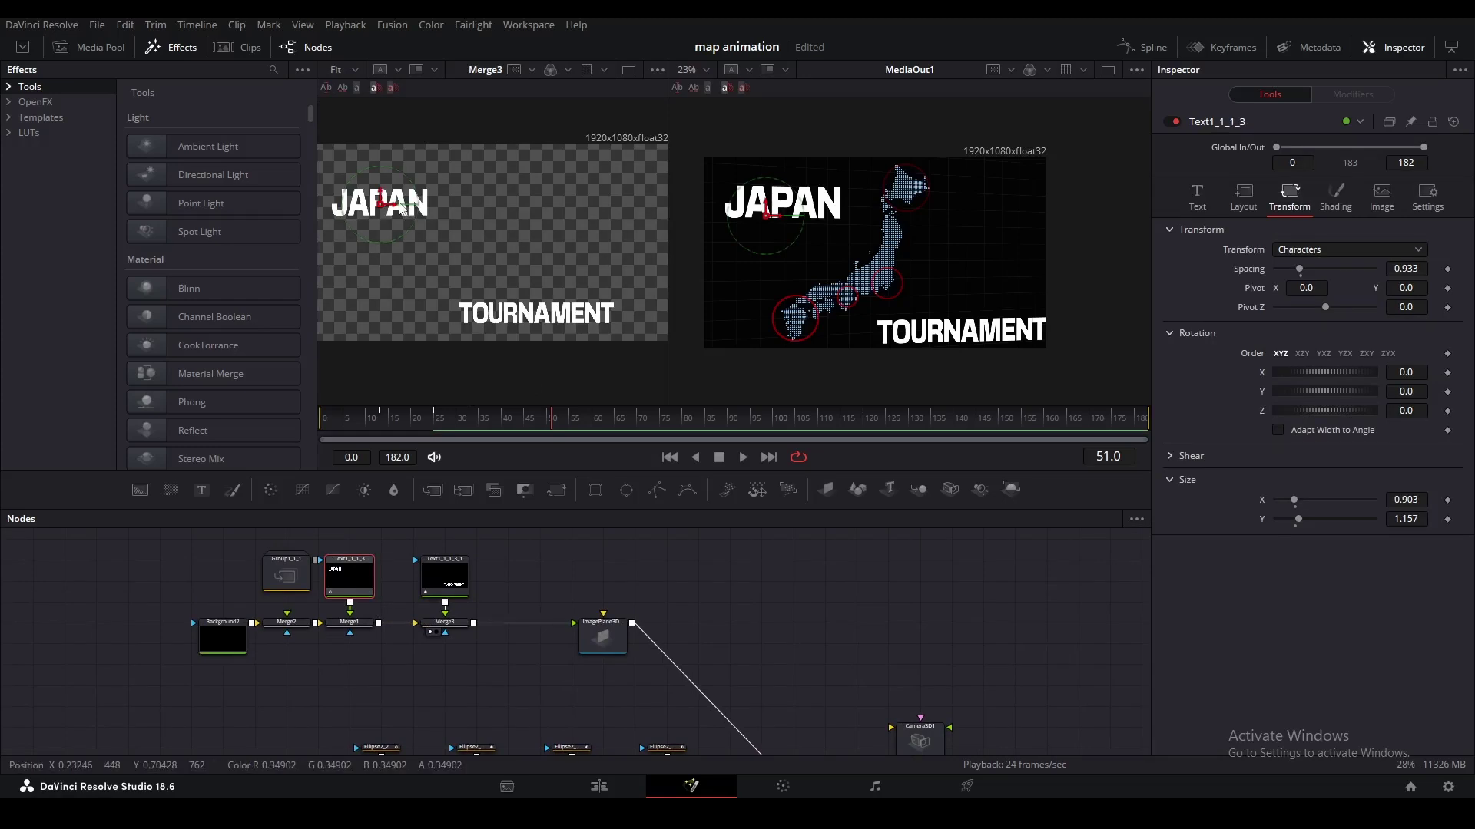
{"action": "left_click_drag", "start_coordinate": [397, 208], "coordinate": [401, 209]}
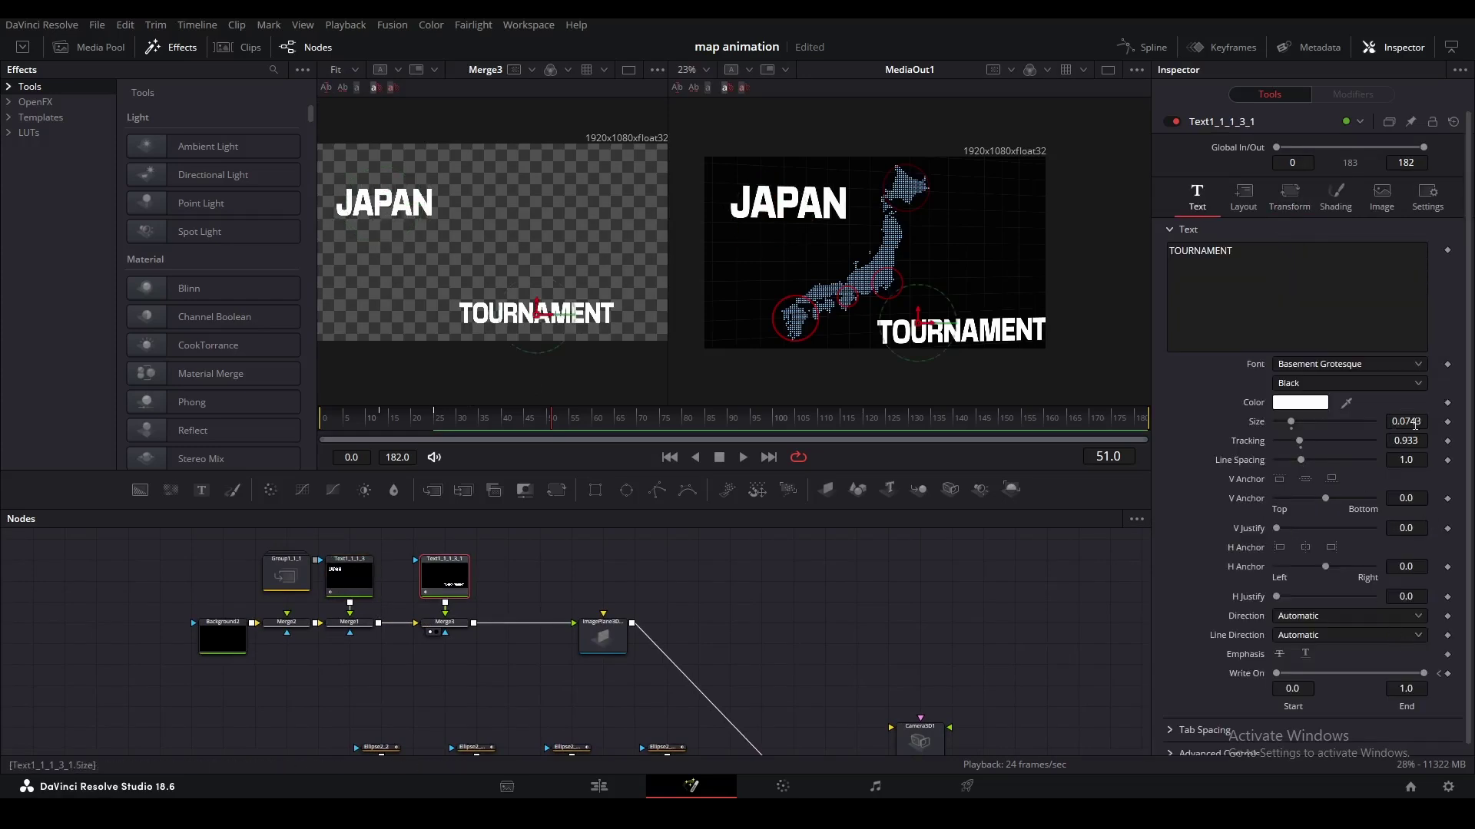
{"action": "left_click_drag", "start_coordinate": [1413, 422], "coordinate": [996, 429]}
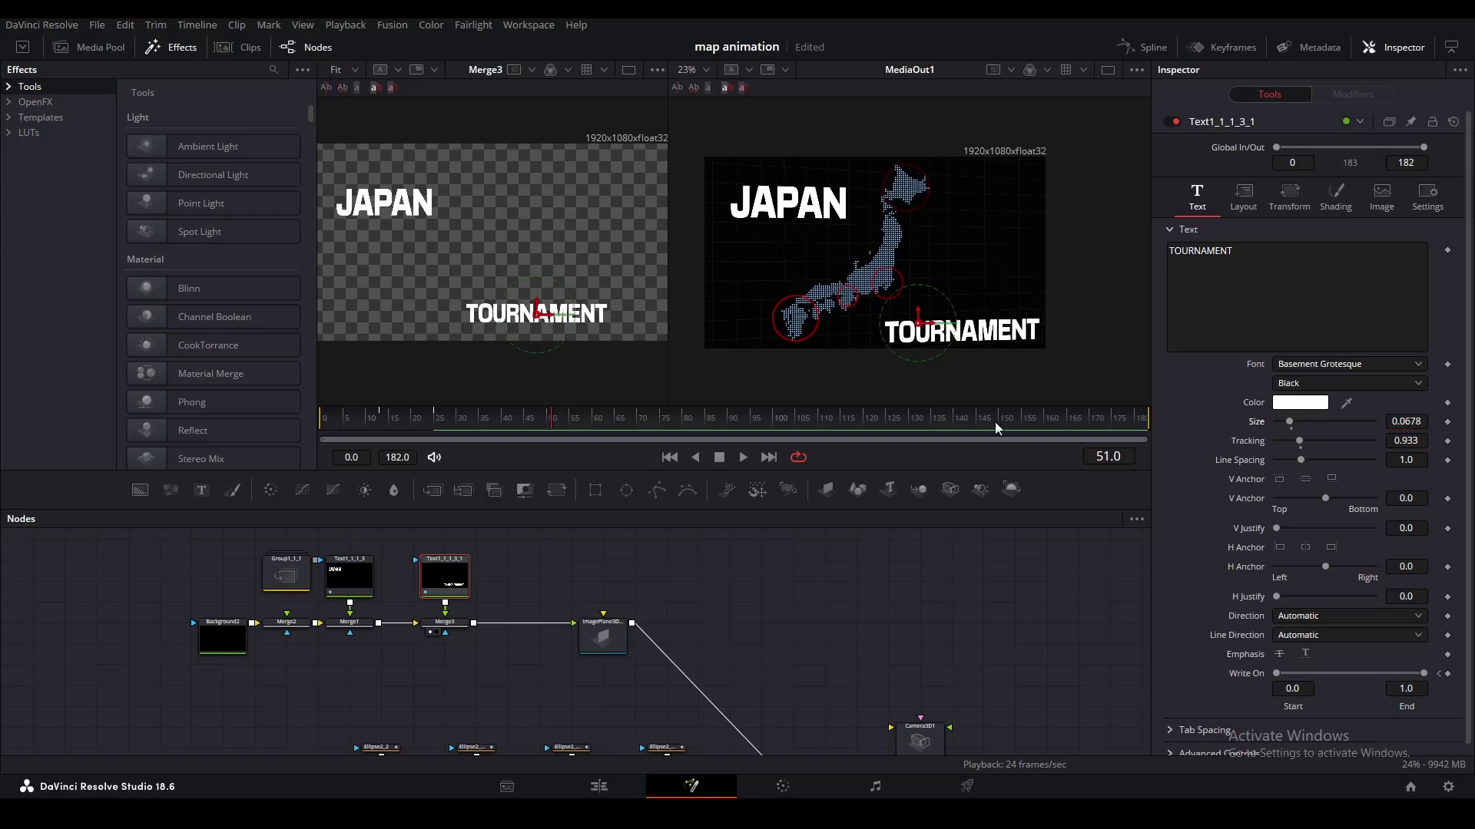
{"action": "left_click_drag", "start_coordinate": [537, 305], "coordinate": [538, 303]}
View Merge3D1 and set the X translation of Transform3D3 to 0.073207.
{"action": "left_click_drag", "start_coordinate": [838, 582], "coordinate": [718, 487]}
{"action": "left_click_drag", "start_coordinate": [785, 633], "coordinate": [785, 537]}
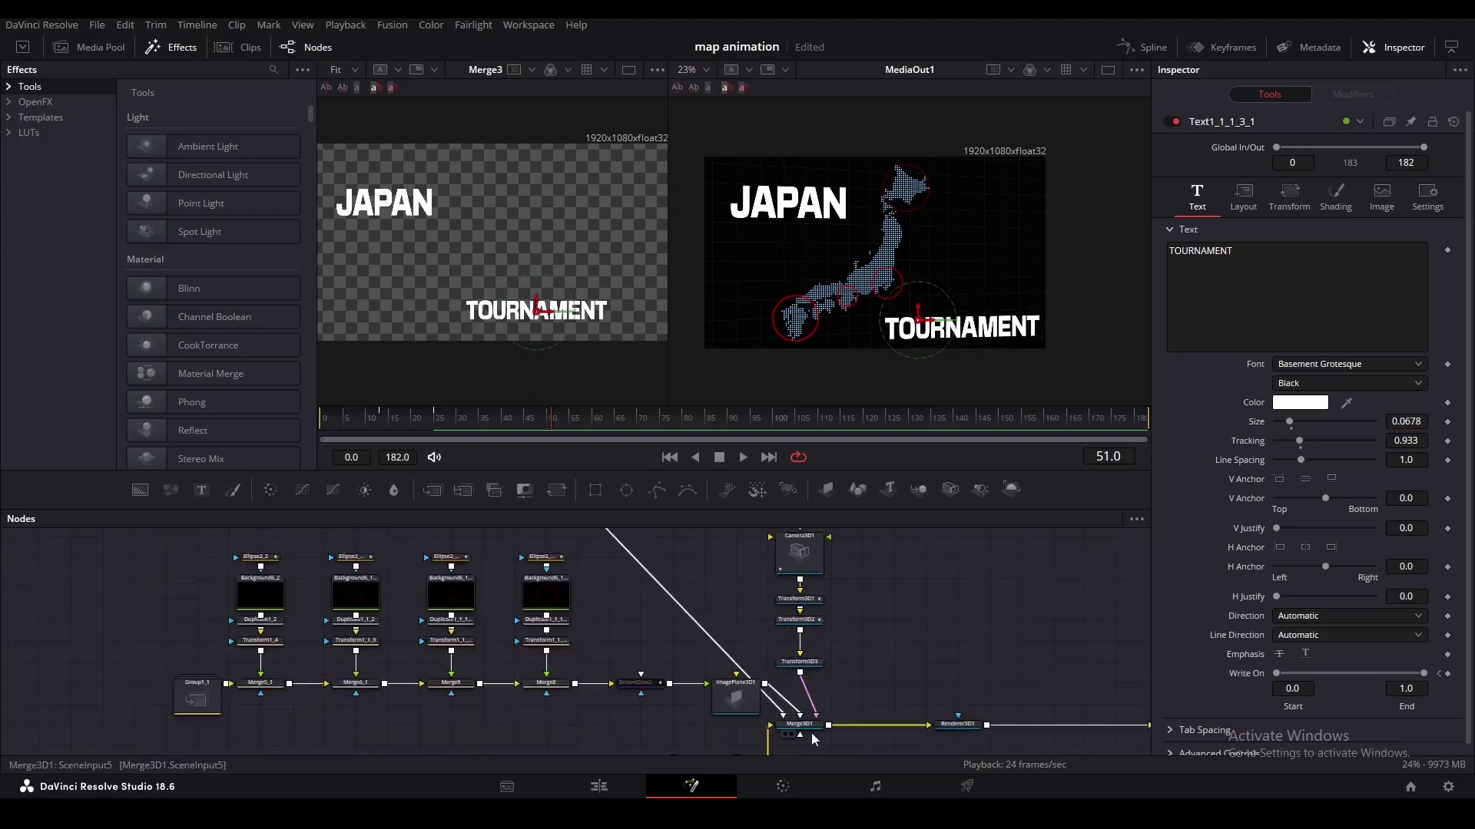
{"action": "left_click_drag", "start_coordinate": [806, 726], "coordinate": [610, 371]}
{"action": "left_click_drag", "start_coordinate": [1406, 206], "coordinate": [1425, 206]}
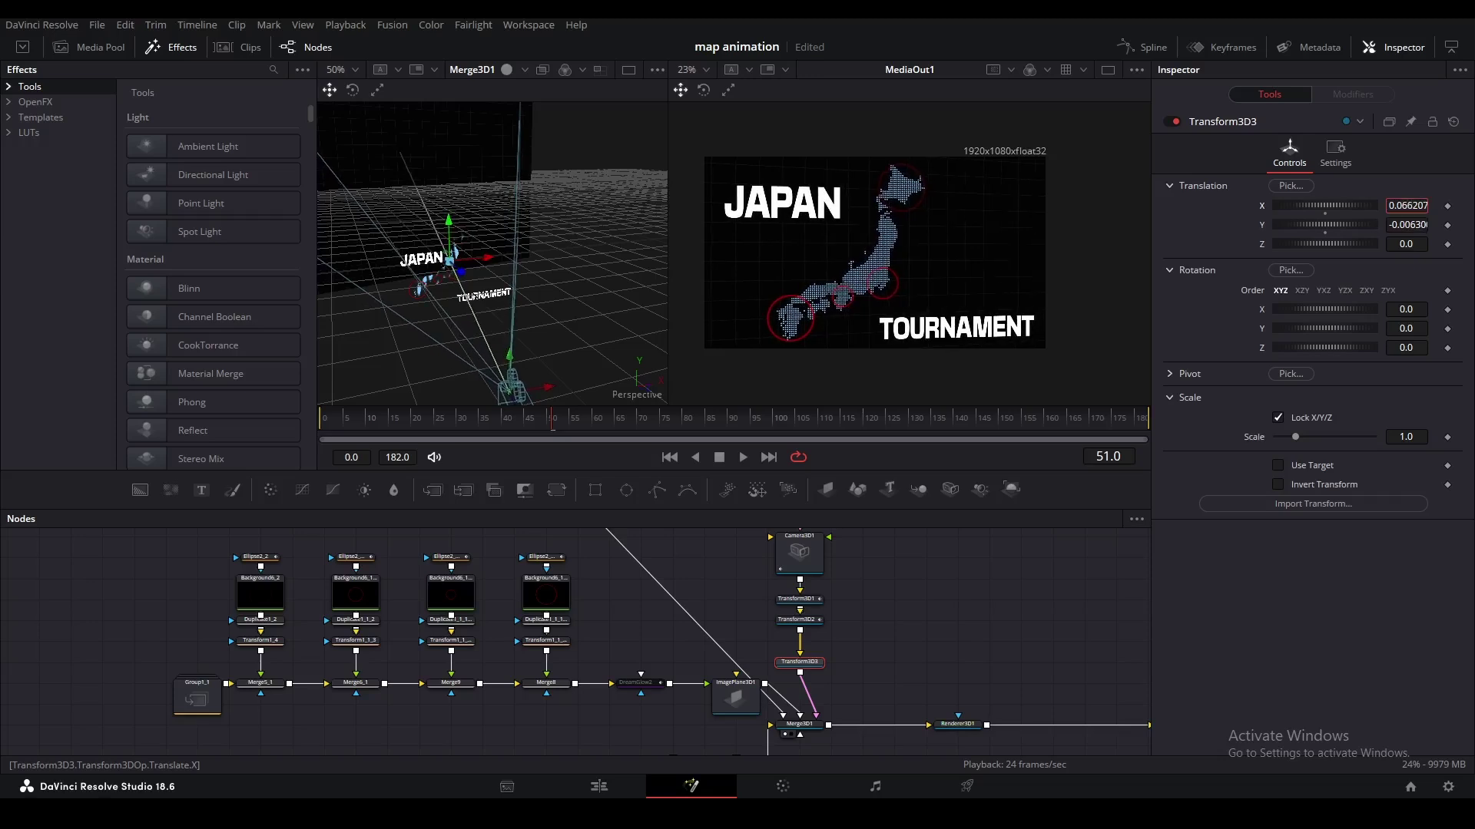
{"action": "left_click_drag", "start_coordinate": [1425, 206], "coordinate": [1430, 206]}
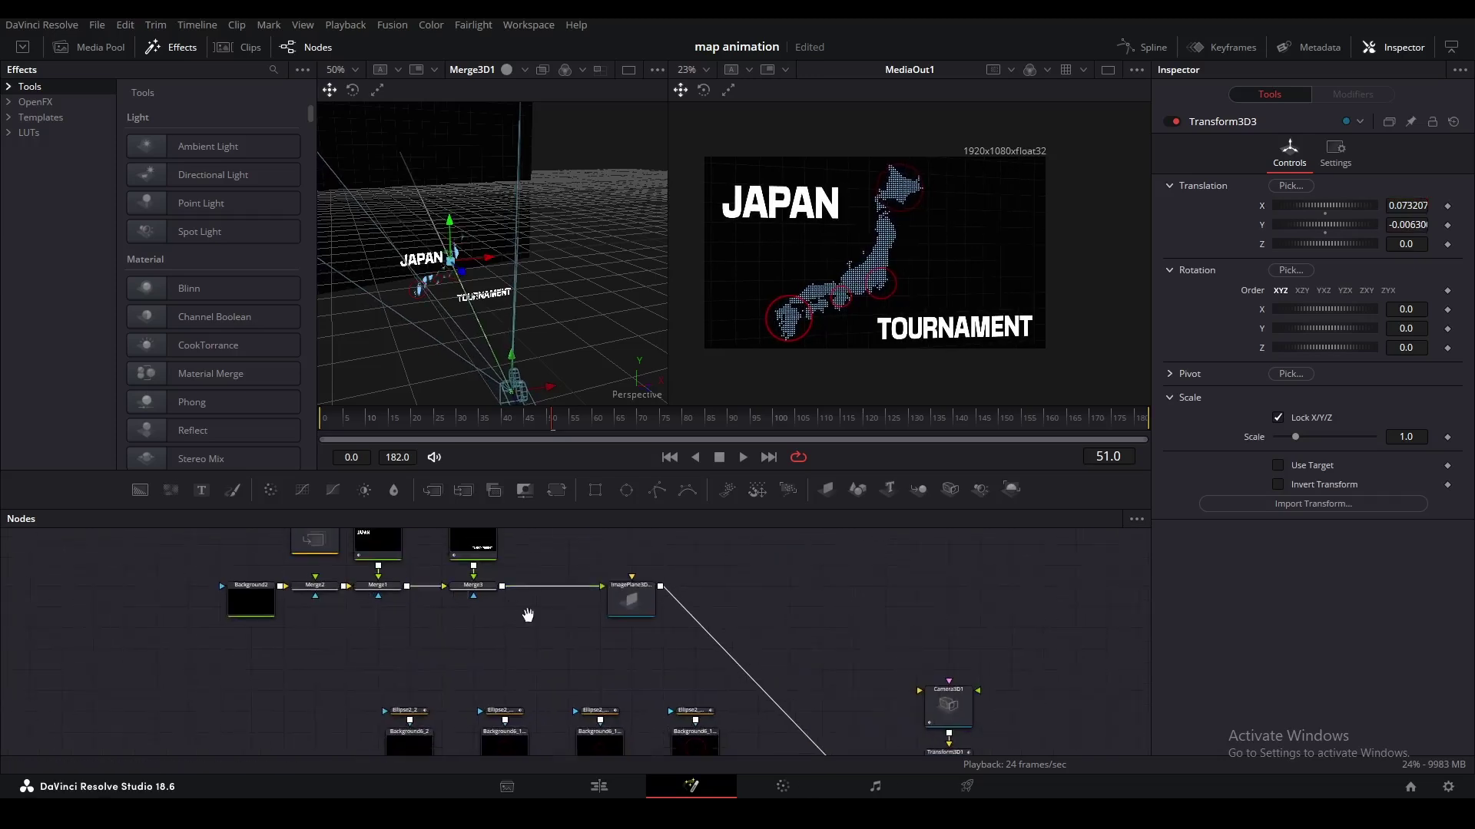
Set the TOURNAMENT text size to about 0.0701 and fine-tune the title's position in the frame.
{"action": "left_click_drag", "start_coordinate": [527, 615], "coordinate": [549, 659]}
{"action": "left_click", "coordinate": [510, 590]}
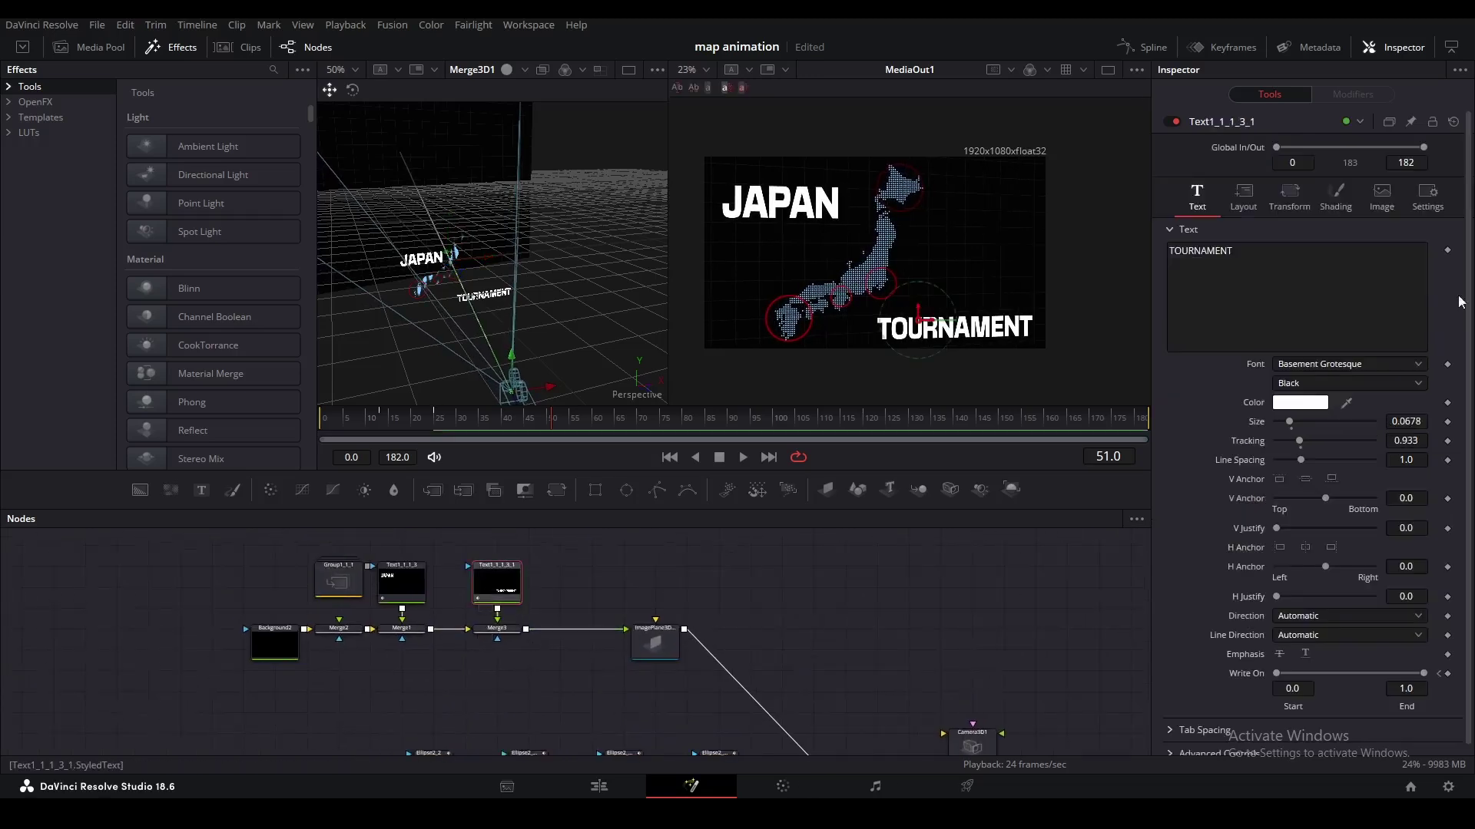
{"action": "left_click_drag", "start_coordinate": [1415, 419], "coordinate": [1434, 419]}
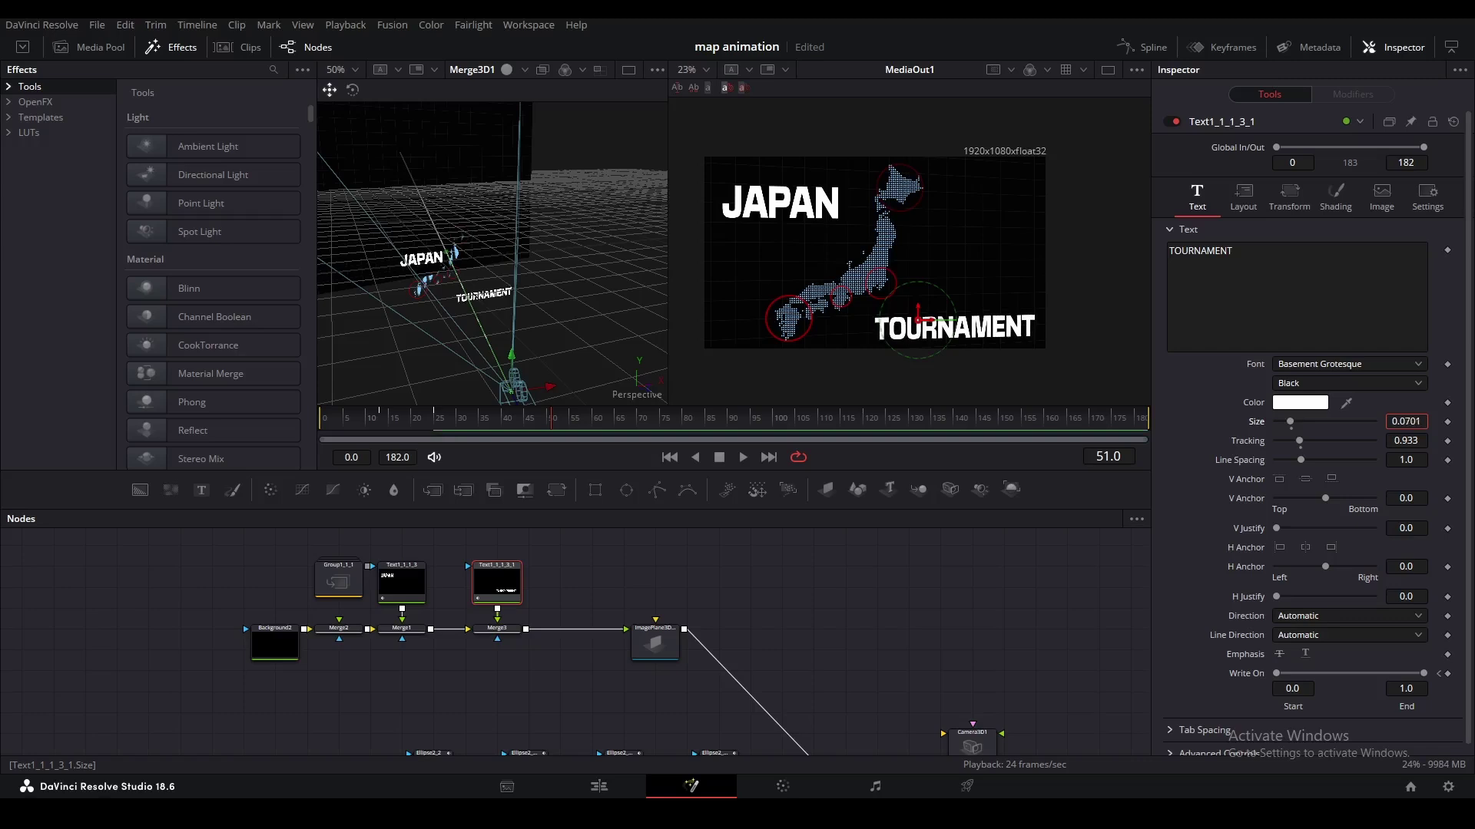
{"action": "mouse_move", "coordinate": [937, 319]}
{"action": "left_mouse_down"}
{"action": "mouse_move", "coordinate": [968, 329]}
{"action": "mouse_move", "coordinate": [917, 329]}
{"action": "left_mouse_up"}
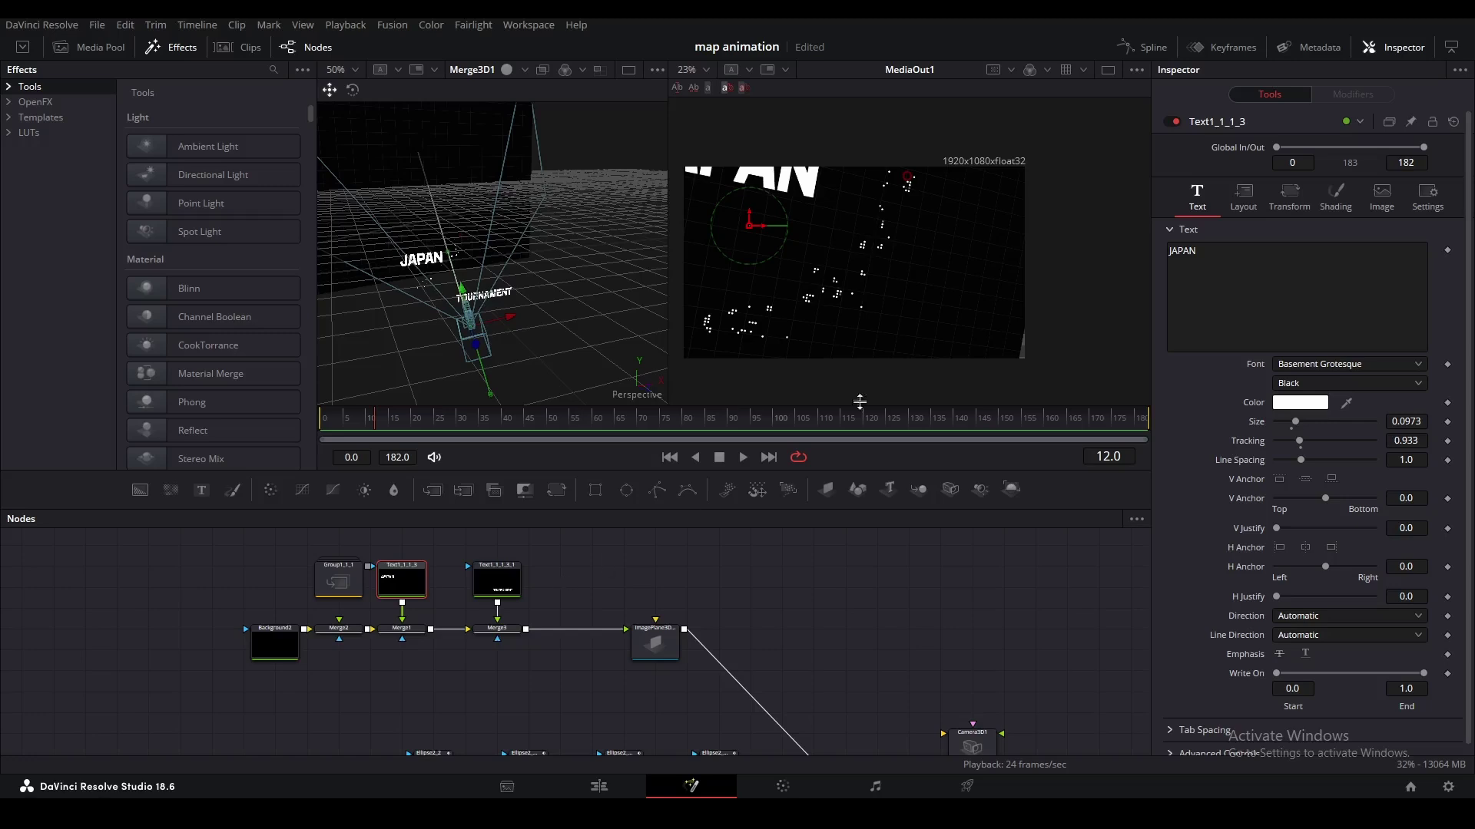
Try a TextScramble modifier on the JAPAN text with a randomness of 0.413.
{"action": "right_click", "coordinate": [1234, 284]}
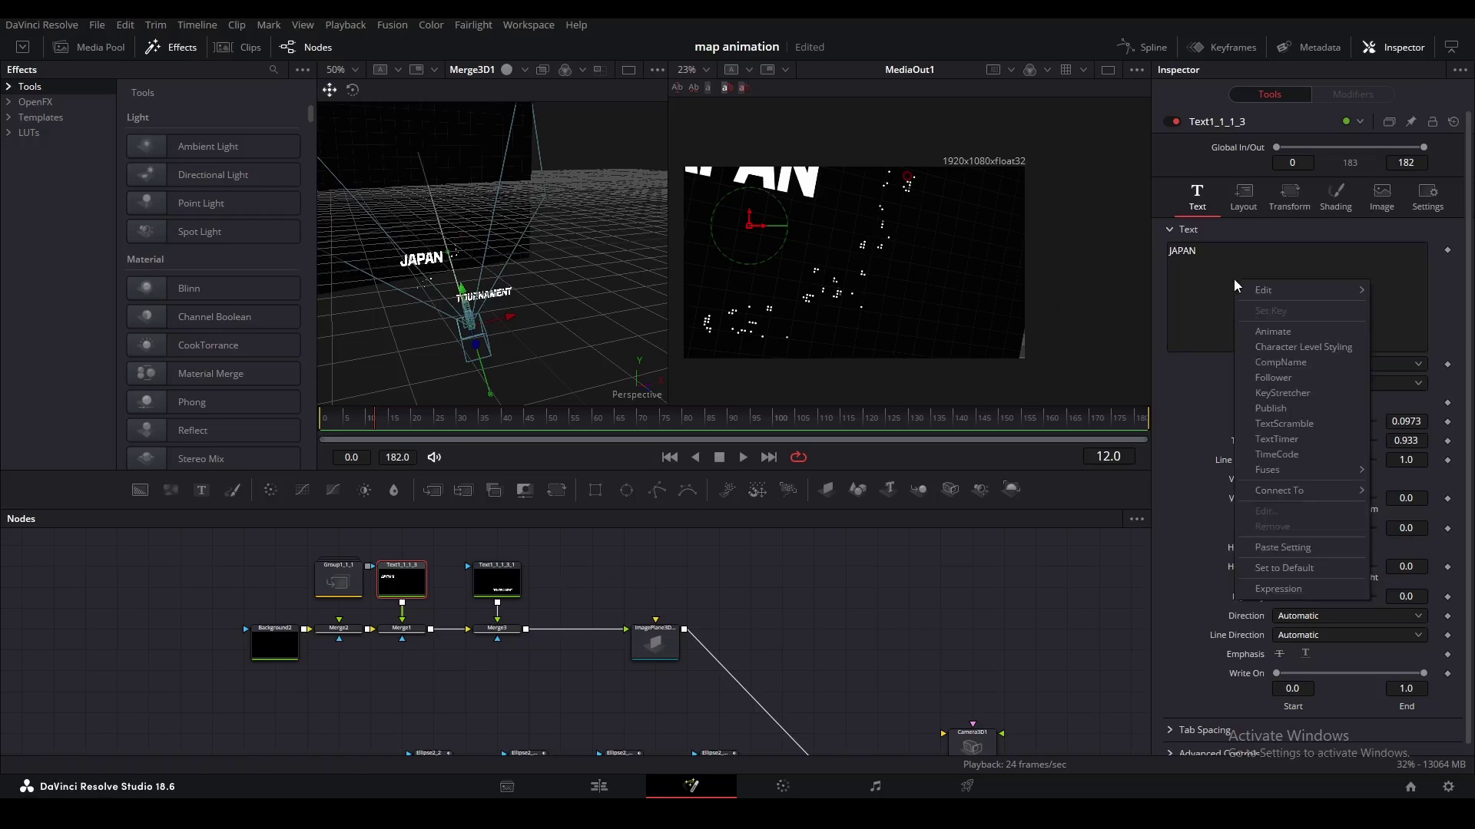
{"action": "left_click", "coordinate": [1312, 425]}
{"action": "left_click", "coordinate": [1345, 95]}
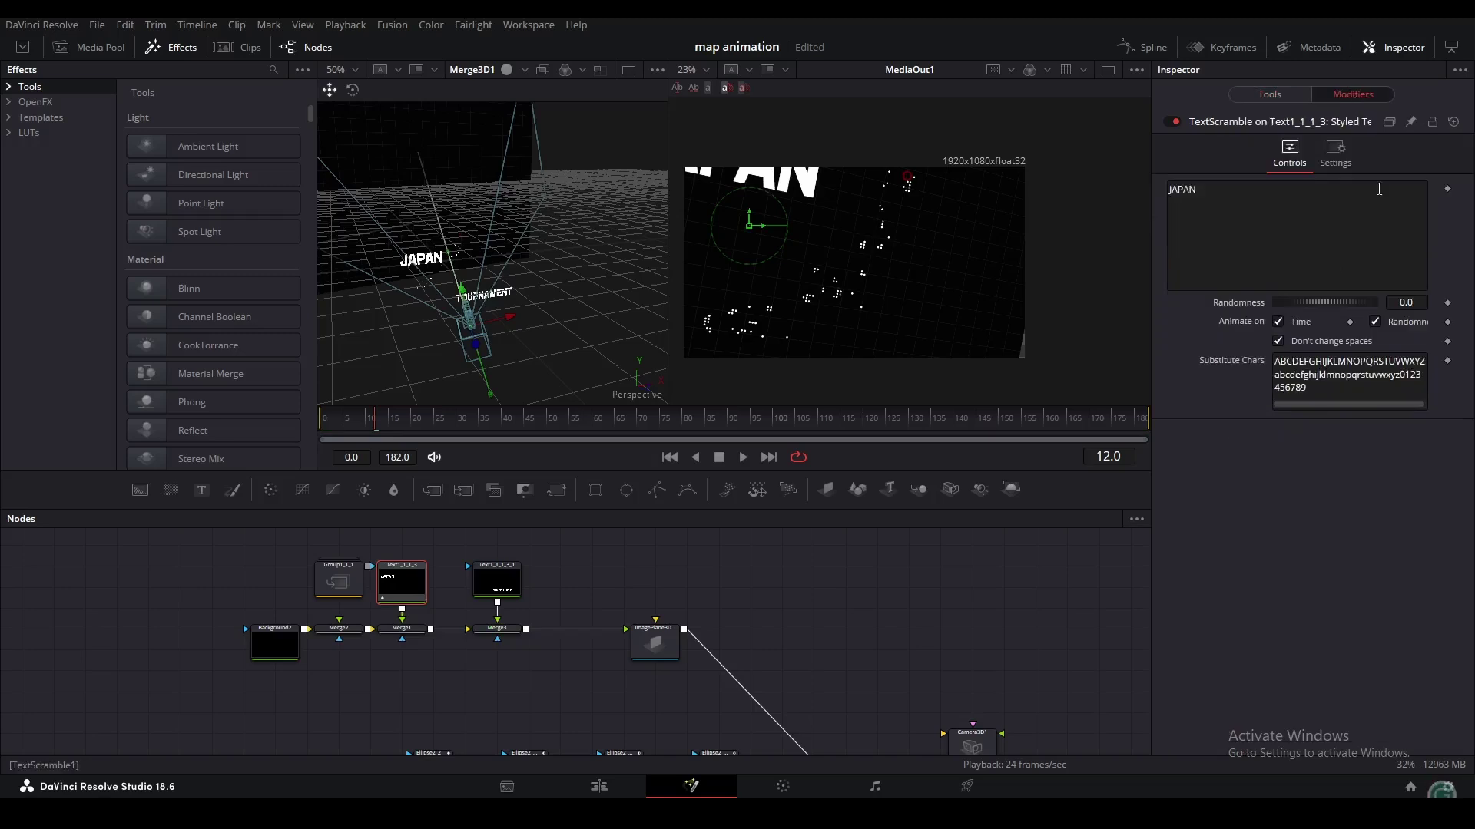
{"action": "left_click_drag", "start_coordinate": [1320, 298], "coordinate": [1351, 300]}
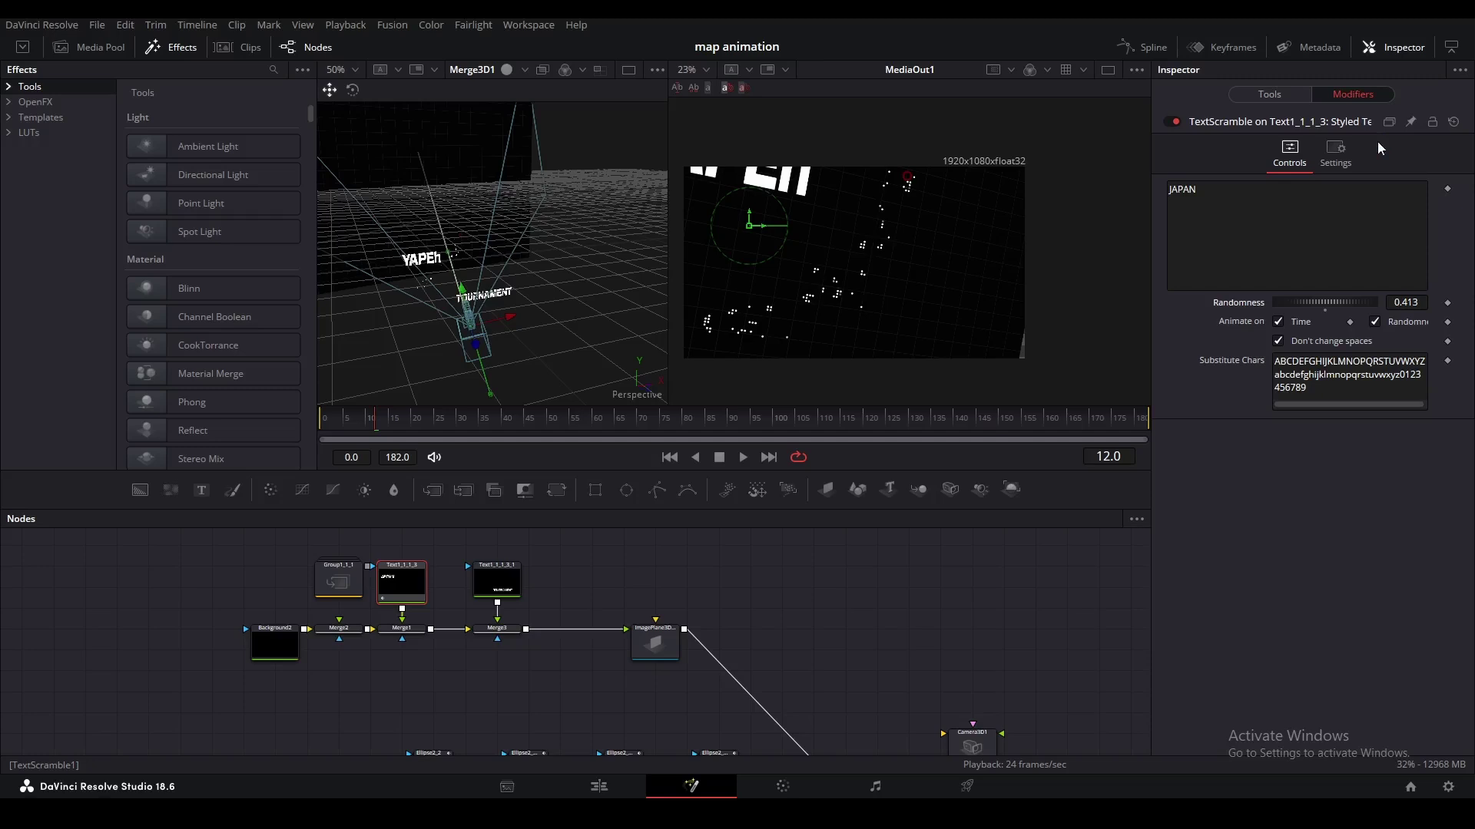
Keyframe the JAPAN title's Write On end from 0.0 at frame 12 to 1.0 at frame 25 and preview it.
{"action": "left_click", "coordinate": [407, 584]}
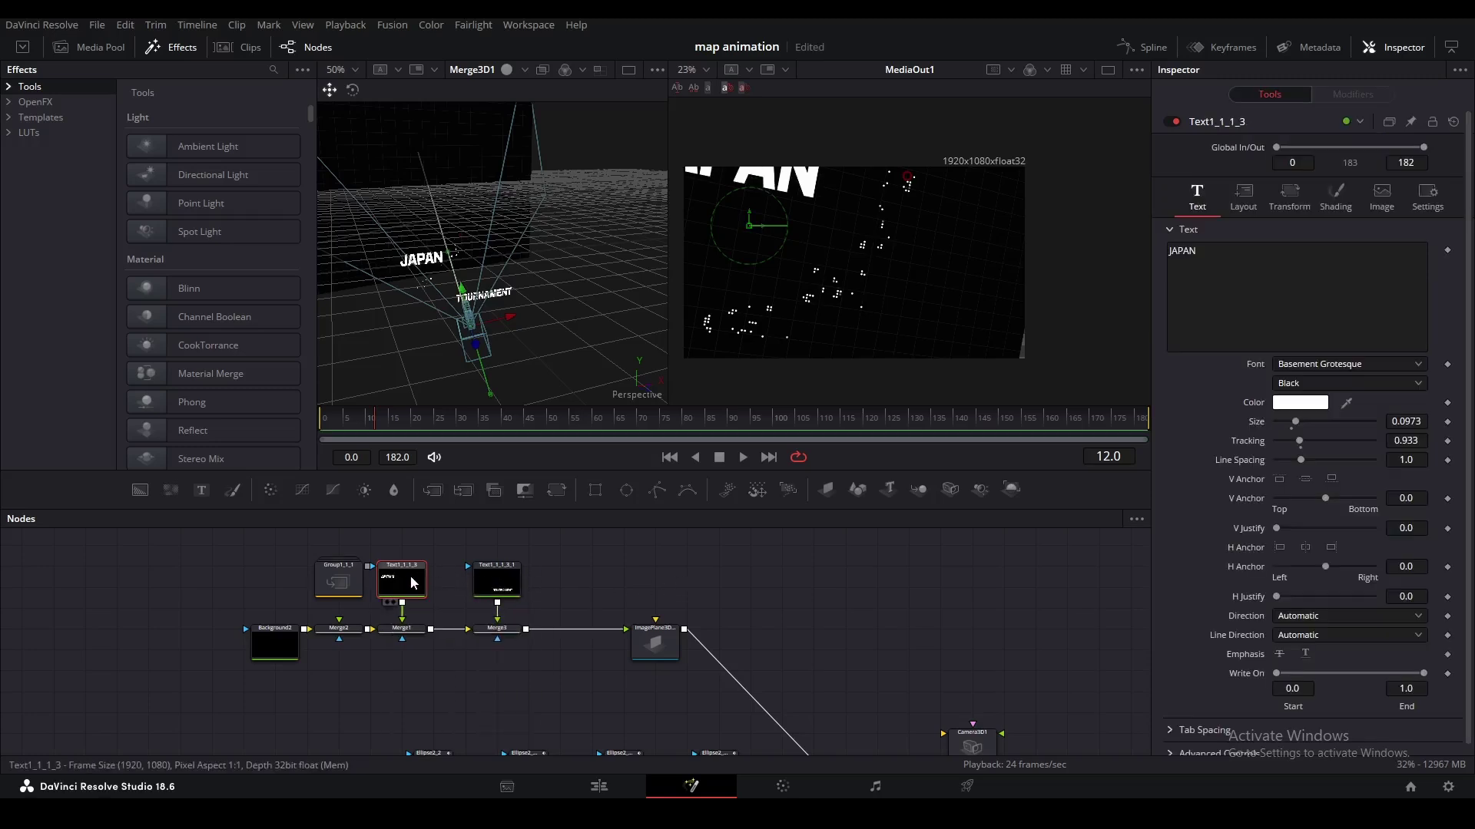
{"action": "left_click", "coordinate": [1447, 673]}
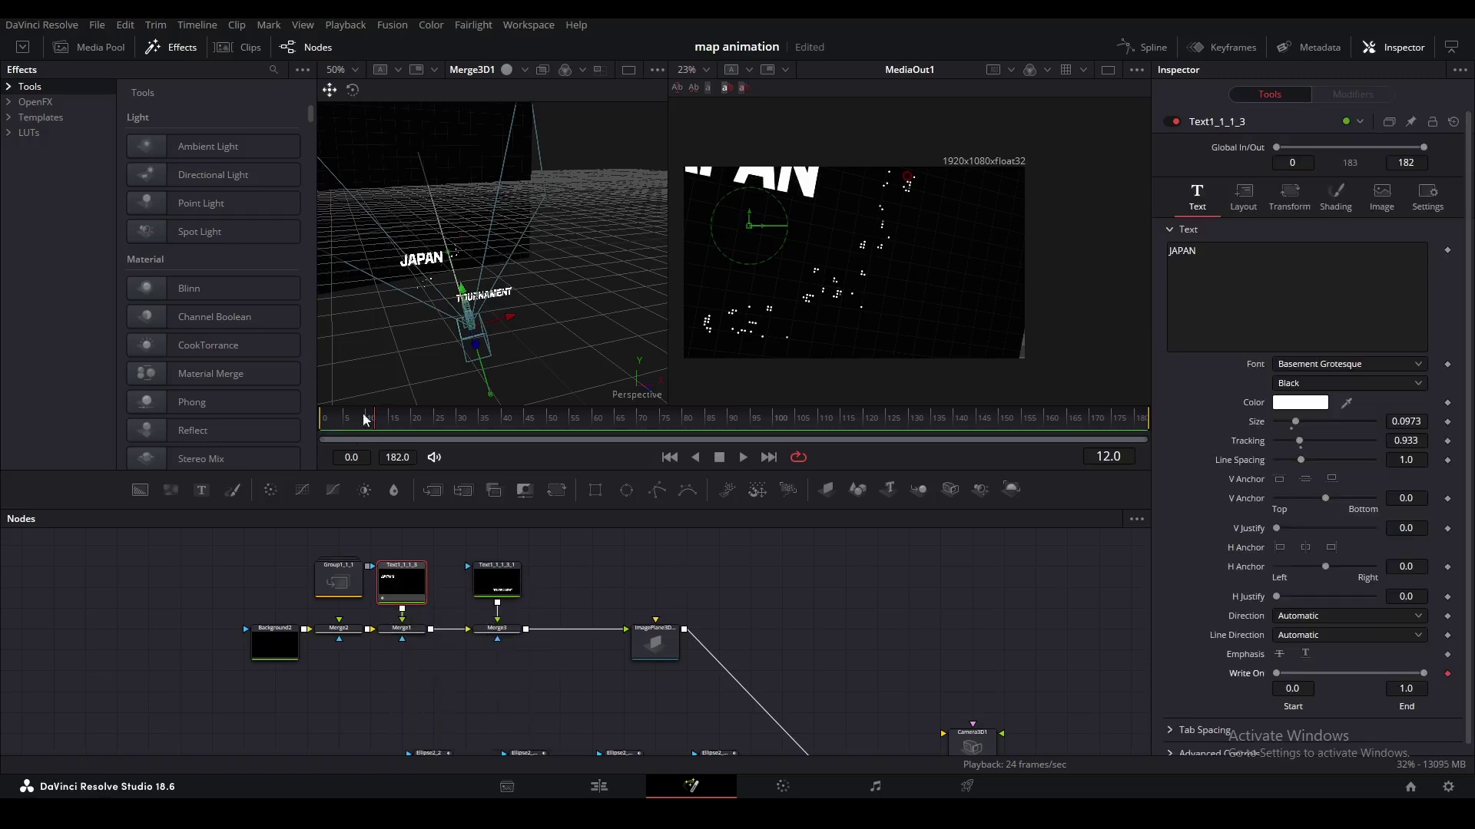
{"action": "left_click_drag", "start_coordinate": [398, 427], "coordinate": [435, 428]}
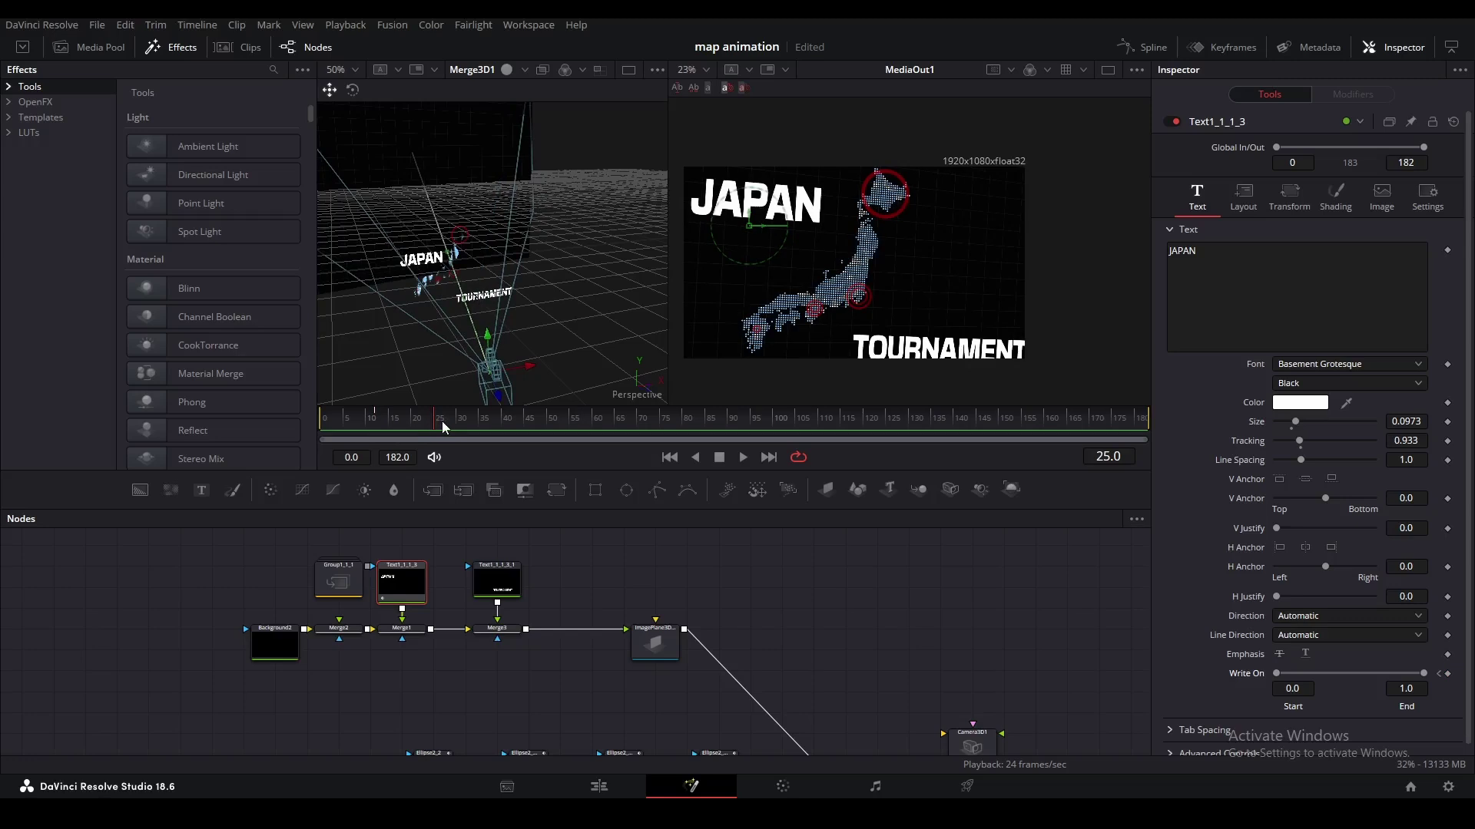
{"action": "left_click", "coordinate": [1439, 674]}
{"action": "left_click_drag", "start_coordinate": [1422, 674], "coordinate": [1272, 668]}
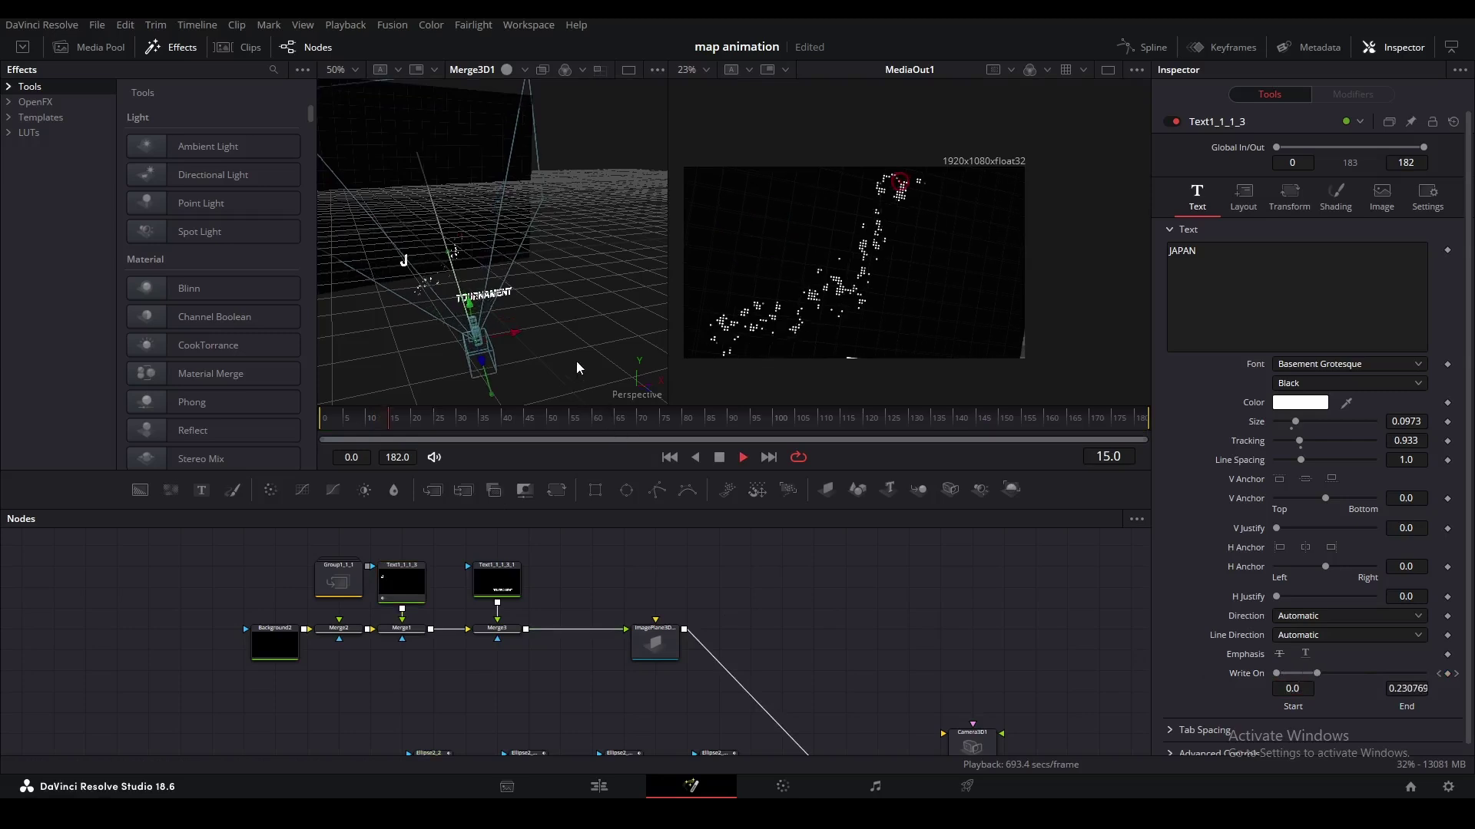
{"action": "left_click", "coordinate": [419, 423]}
{"action": "left_click_drag", "start_coordinate": [420, 423], "coordinate": [378, 418]}
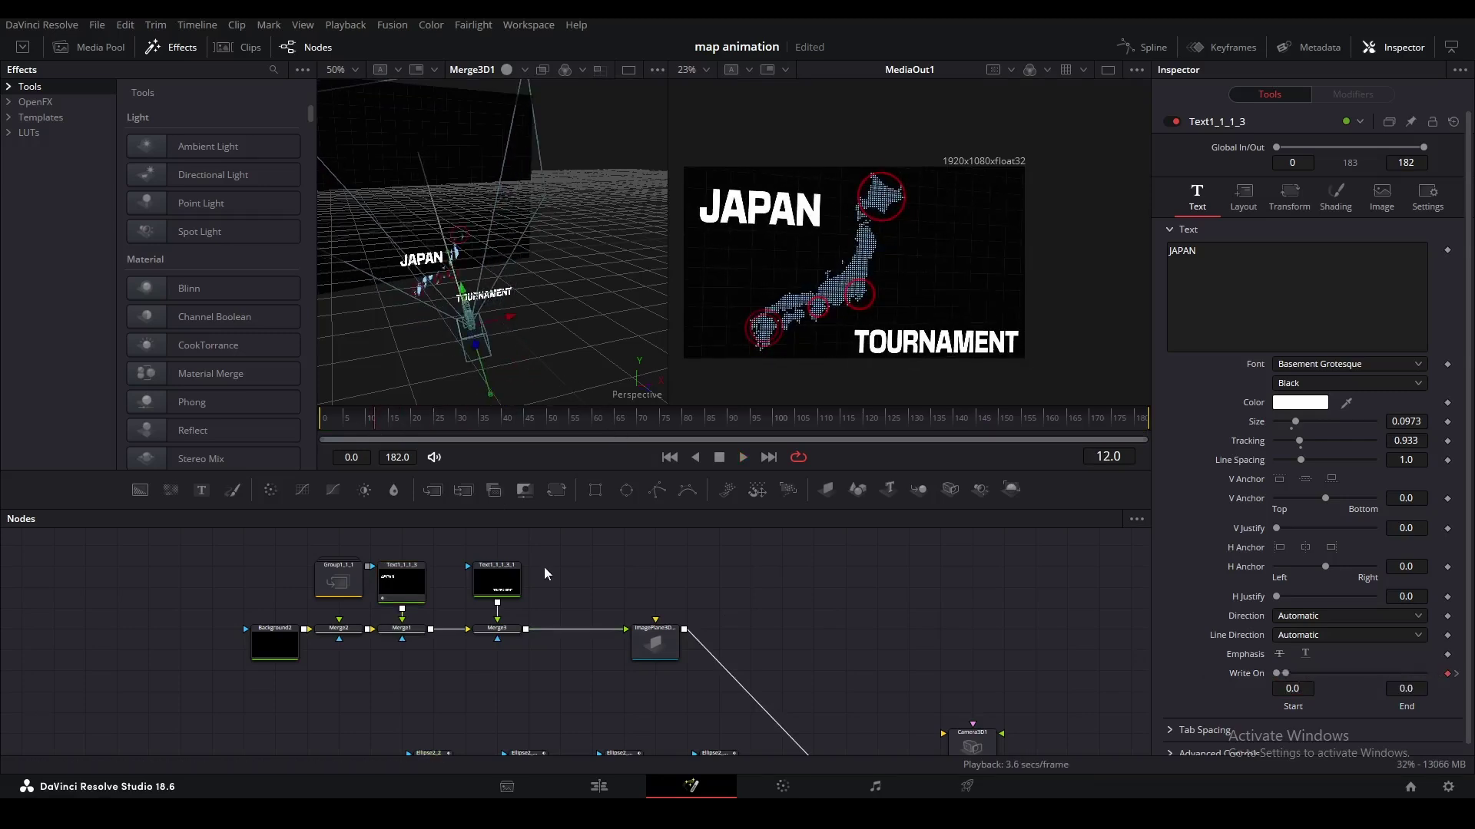
Play back the title write-on animation at Merge3 and the city label animation at Merge13.
{"action": "left_click", "coordinate": [503, 593]}
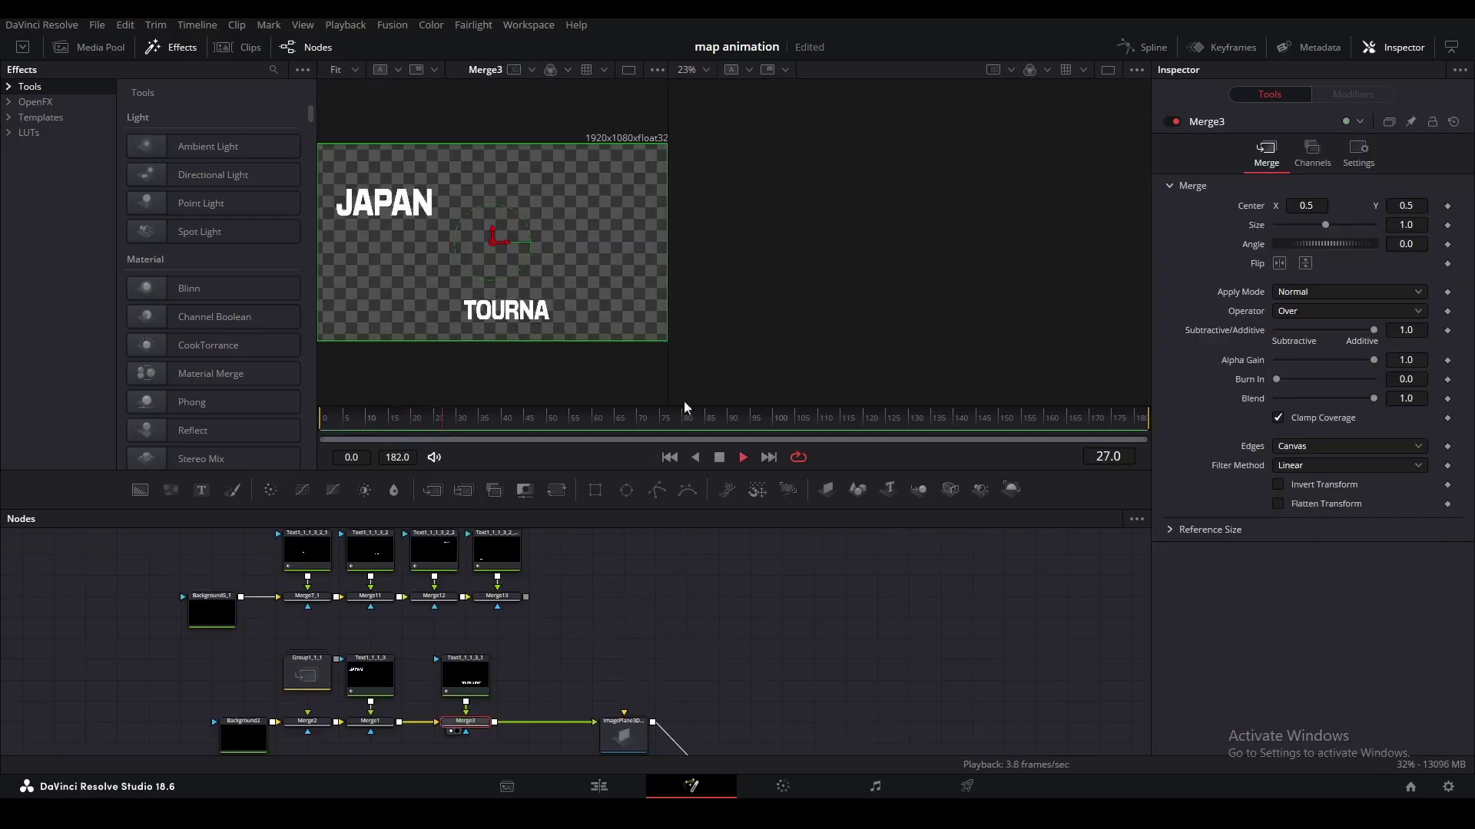
{"action": "key", "text": "space"}
{"action": "middle_click", "coordinate": [559, 660]}
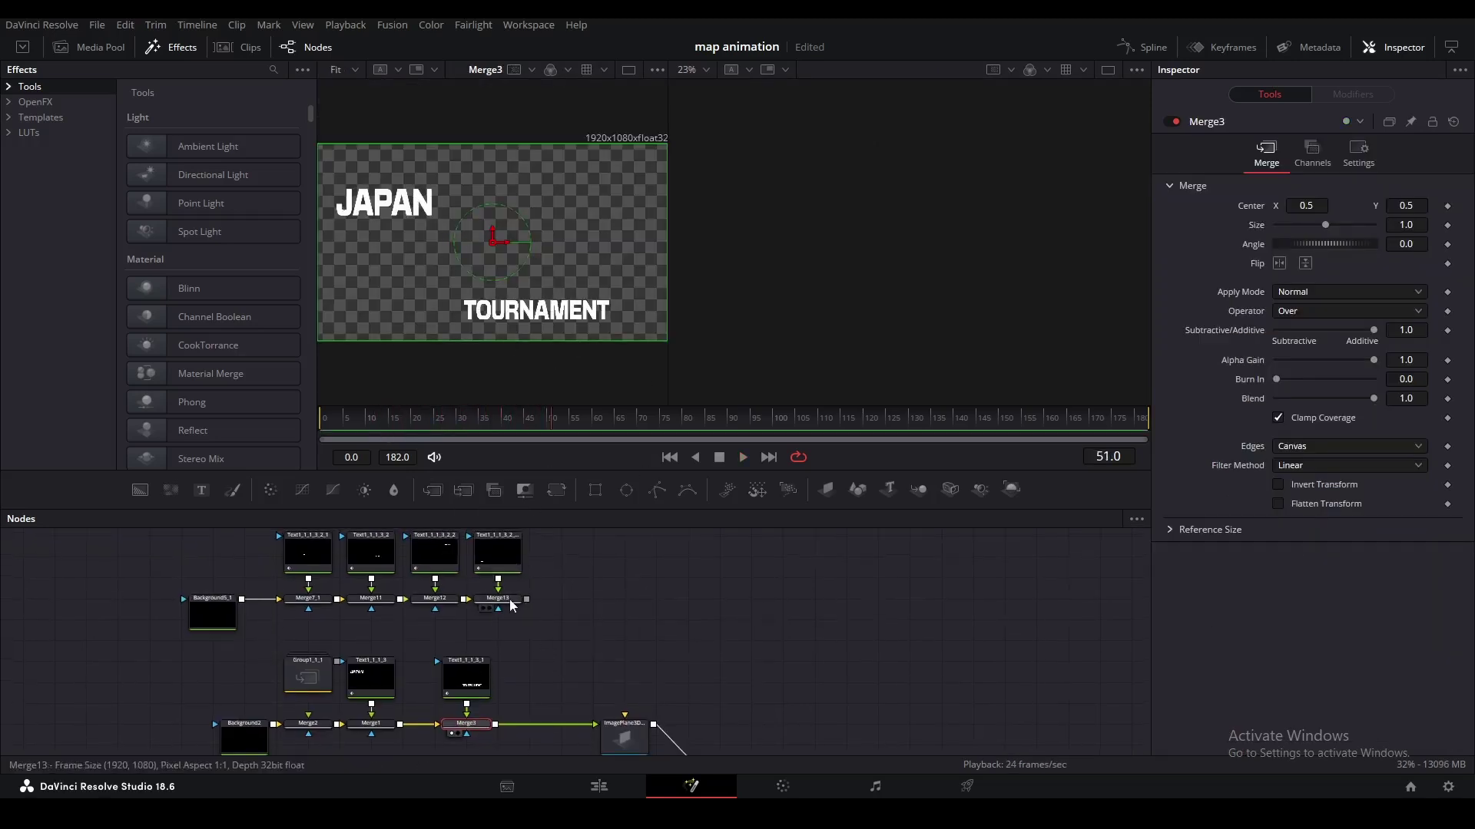
{"action": "left_click", "coordinate": [482, 608]}
{"action": "key", "text": "space"}
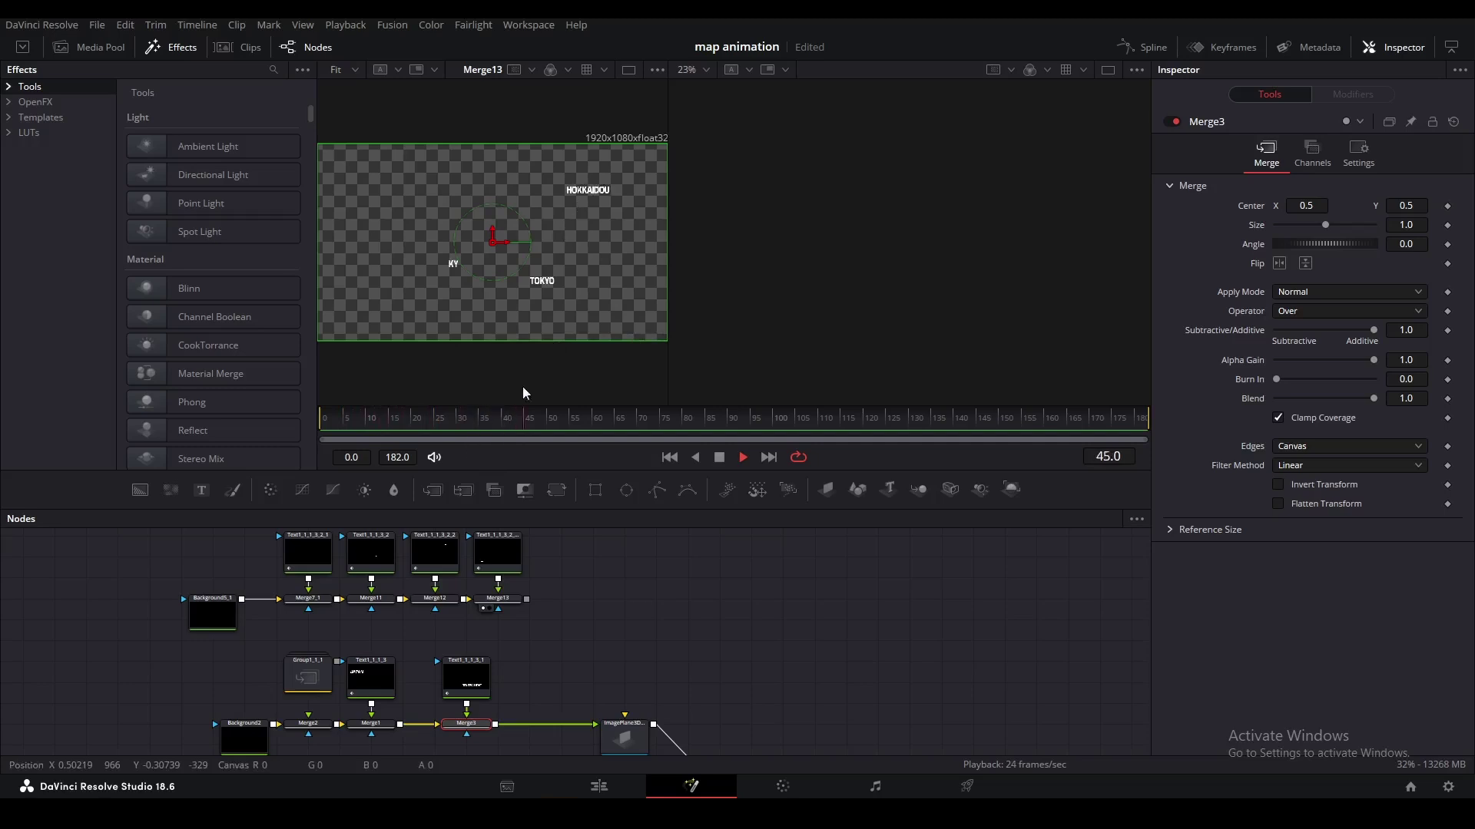
{"action": "key", "text": "space"}
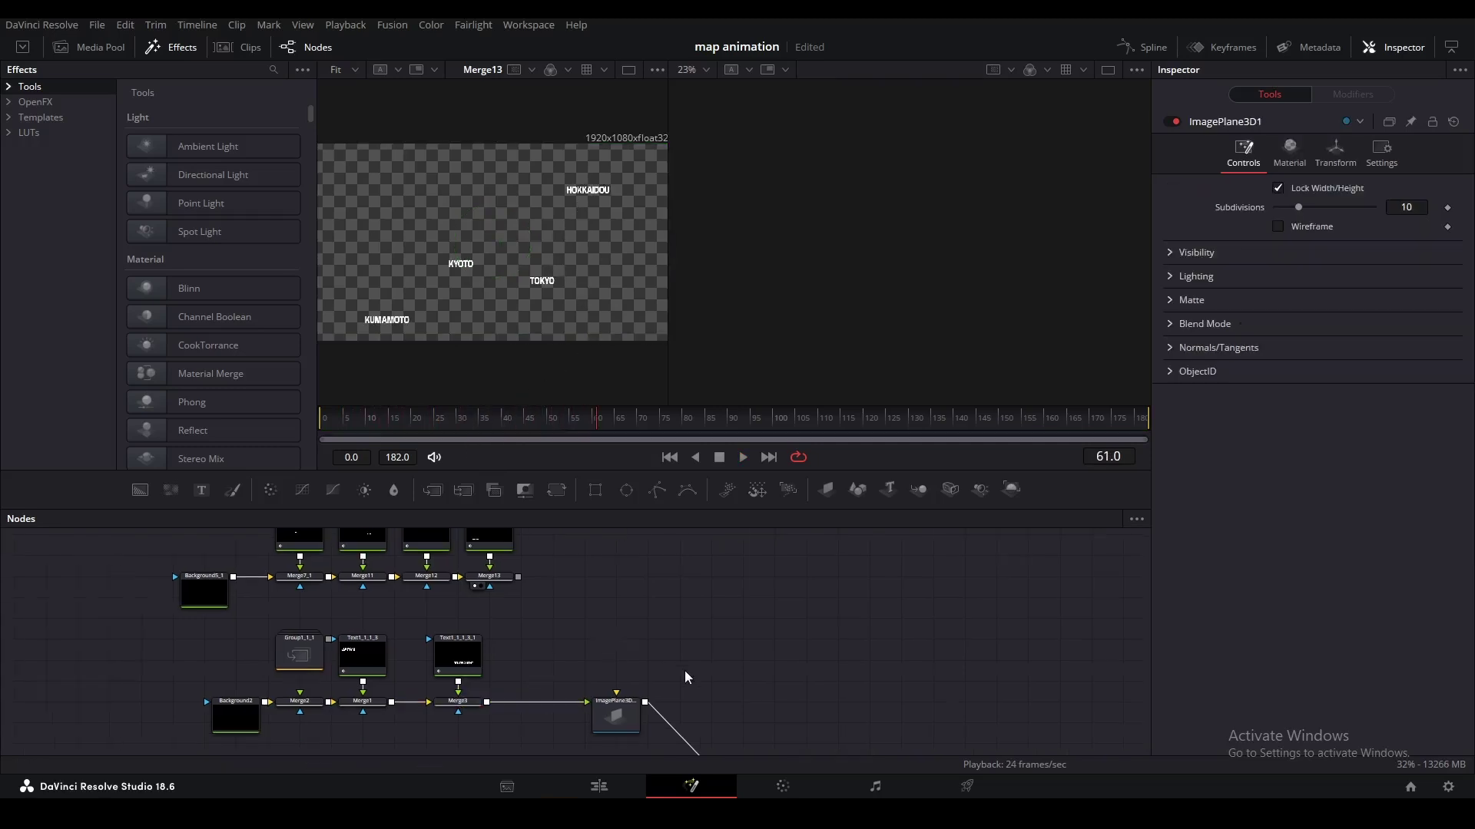
Copy ImagePlane3D1 and connect the copy after Merge13 for the city labels.
{"action": "scroll", "coordinate": [685, 670], "scroll_direction": "down", "scroll_amount": 3}
{"action": "left_click_drag", "start_coordinate": [684, 670], "coordinate": [569, 493]}
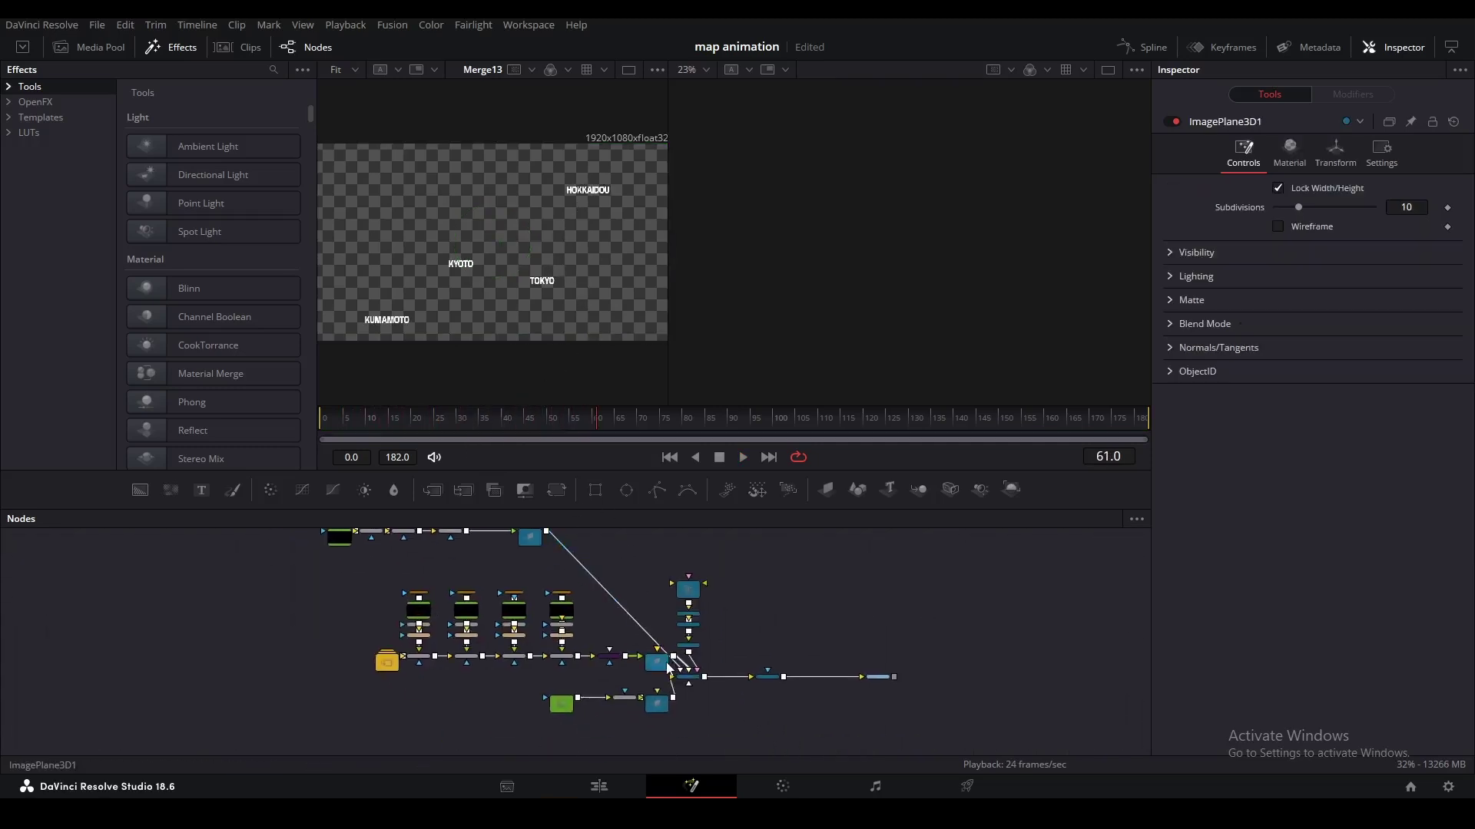
{"action": "scroll", "coordinate": [653, 645], "scroll_direction": "up", "scroll_amount": 3}
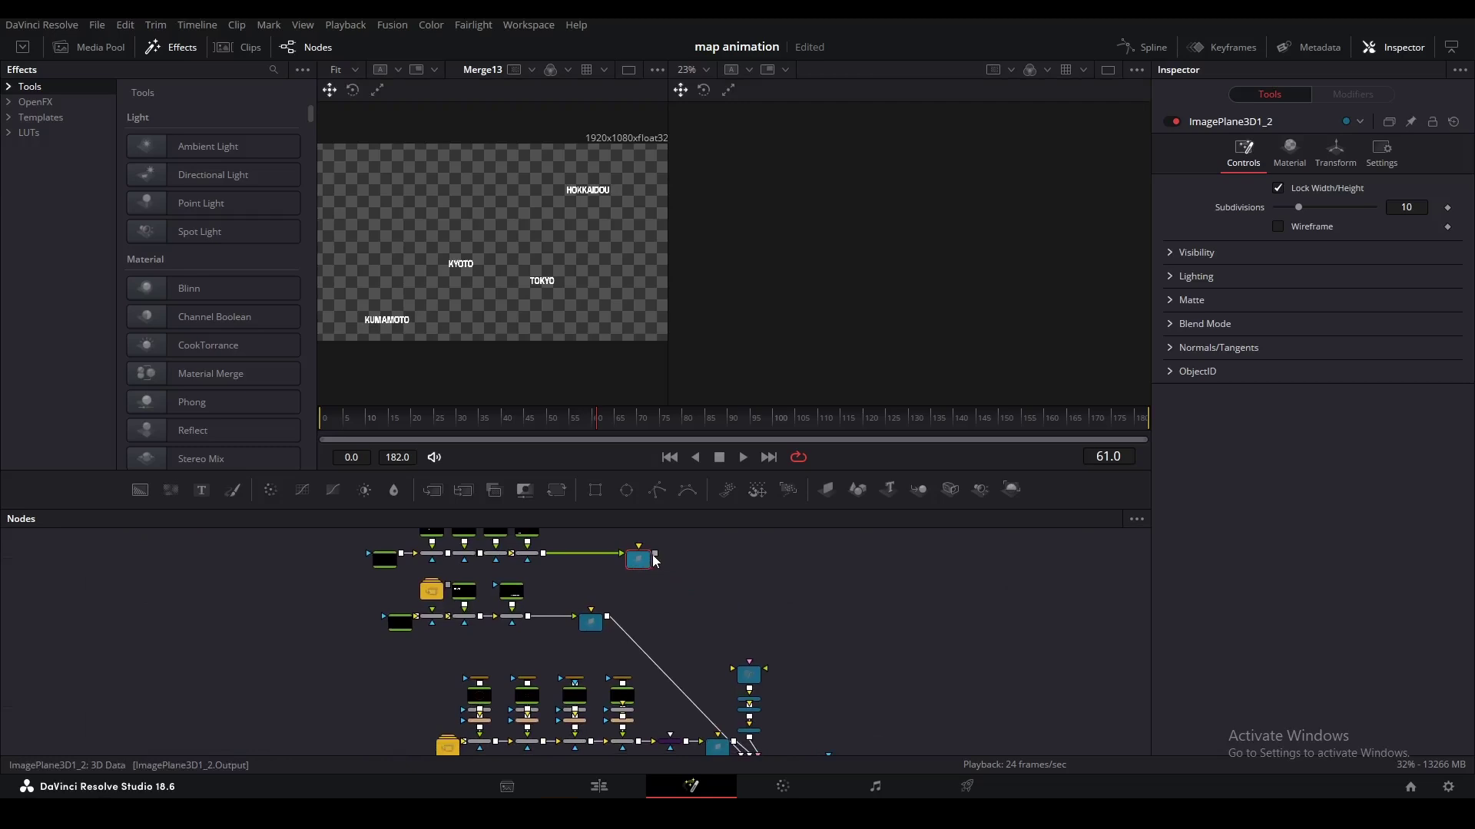
Connect the city label plane ImagePlane3D1_2 to Merge3D1 so the labels join the 3D scene.
{"action": "left_click_drag", "start_coordinate": [655, 556], "coordinate": [749, 735]}
{"action": "scroll", "coordinate": [905, 740], "scroll_direction": "up", "scroll_amount": 3}
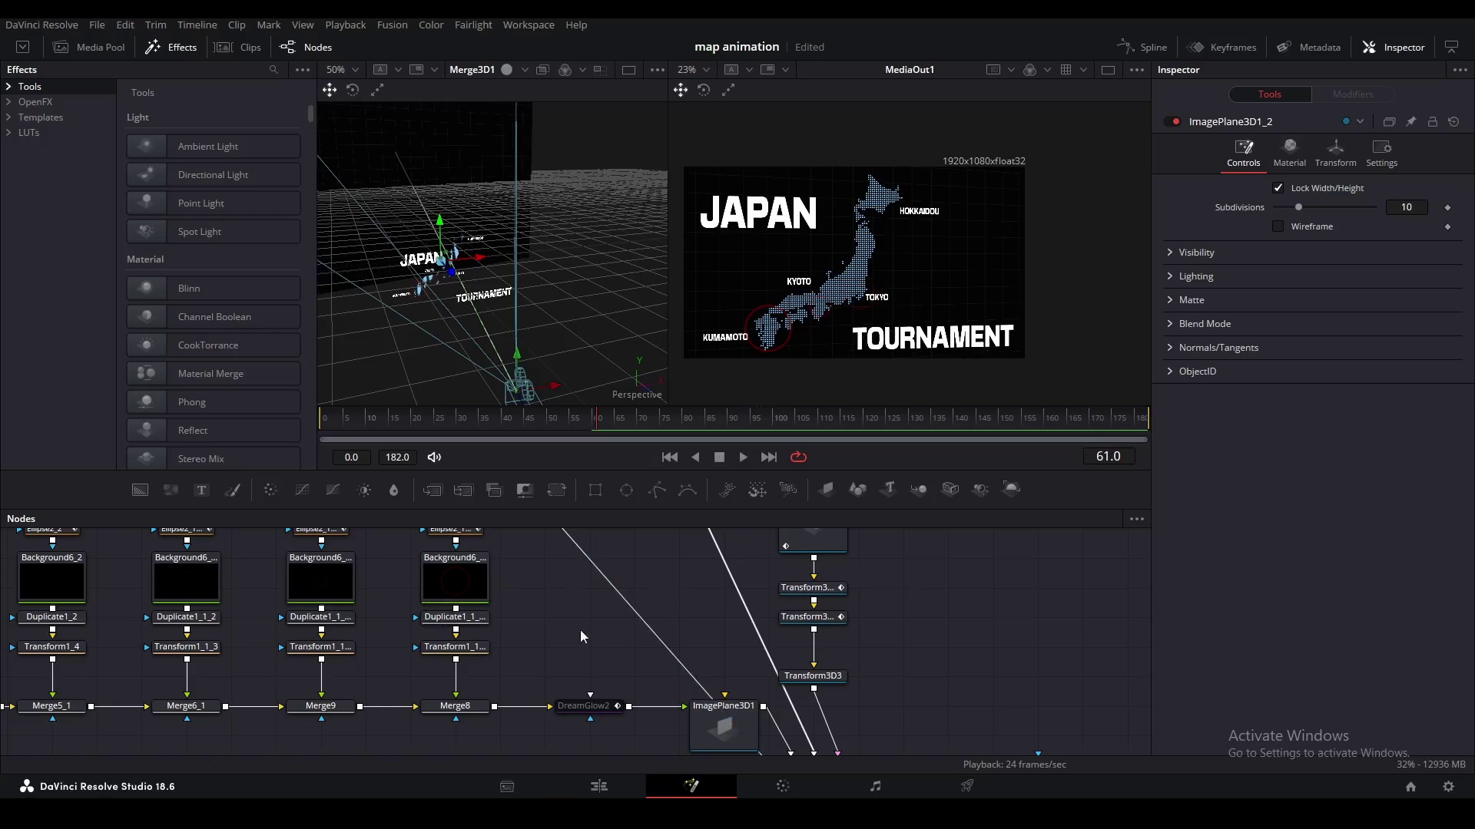
{"action": "scroll", "coordinate": [576, 609], "scroll_direction": "down", "scroll_amount": 3}
{"action": "left_click_drag", "start_coordinate": [582, 603], "coordinate": [640, 674]}
{"action": "left_click_drag", "start_coordinate": [520, 612], "coordinate": [557, 701]}
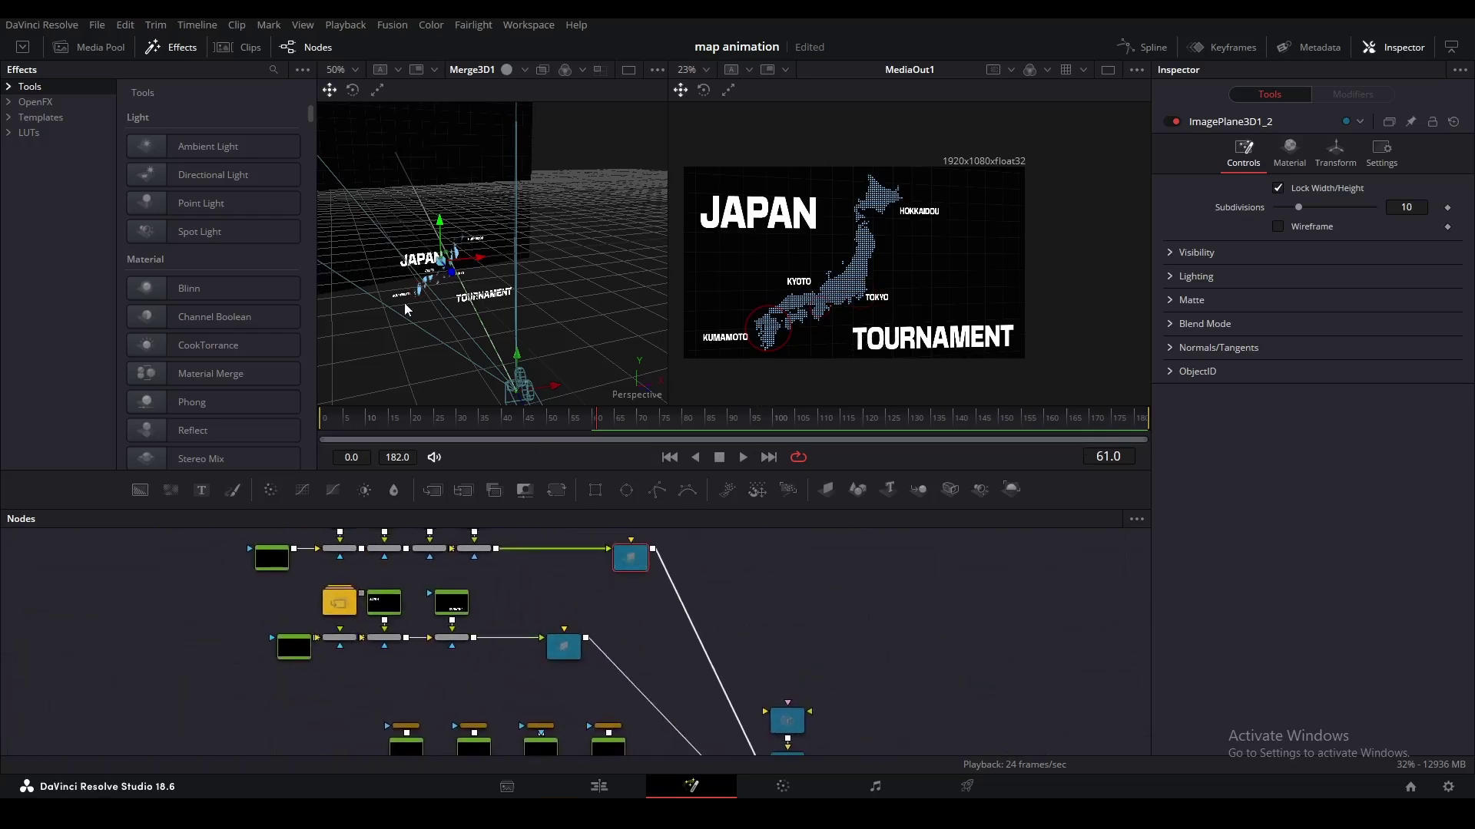
Offset the city label plane slightly in depth from the map in the 3D scene.
{"action": "left_click_drag", "start_coordinate": [406, 306], "coordinate": [546, 334]}
{"action": "scroll", "coordinate": [574, 290], "scroll_direction": "up", "scroll_amount": 1}
{"action": "left_click_drag", "start_coordinate": [659, 345], "coordinate": [510, 265]}
{"action": "left_click_drag", "start_coordinate": [504, 243], "coordinate": [511, 247]}
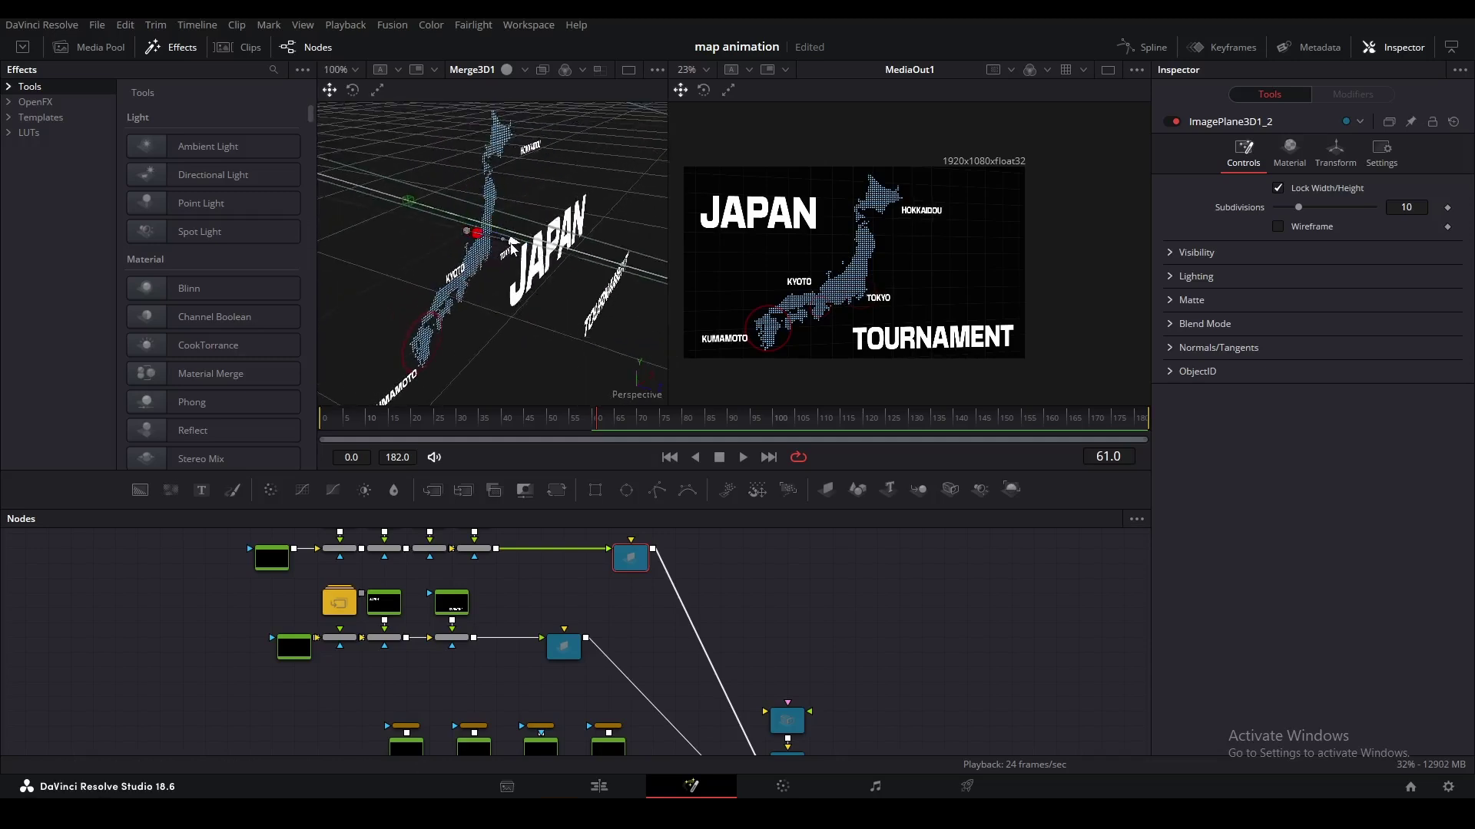
Tidy the node graph by aligning the title's image plane and shifting the map and ring nodes away from DreamGlow2.
{"action": "left_click_drag", "start_coordinate": [564, 647], "coordinate": [633, 647]}
{"action": "scroll", "coordinate": [649, 658], "scroll_direction": "down", "scroll_amount": 3}
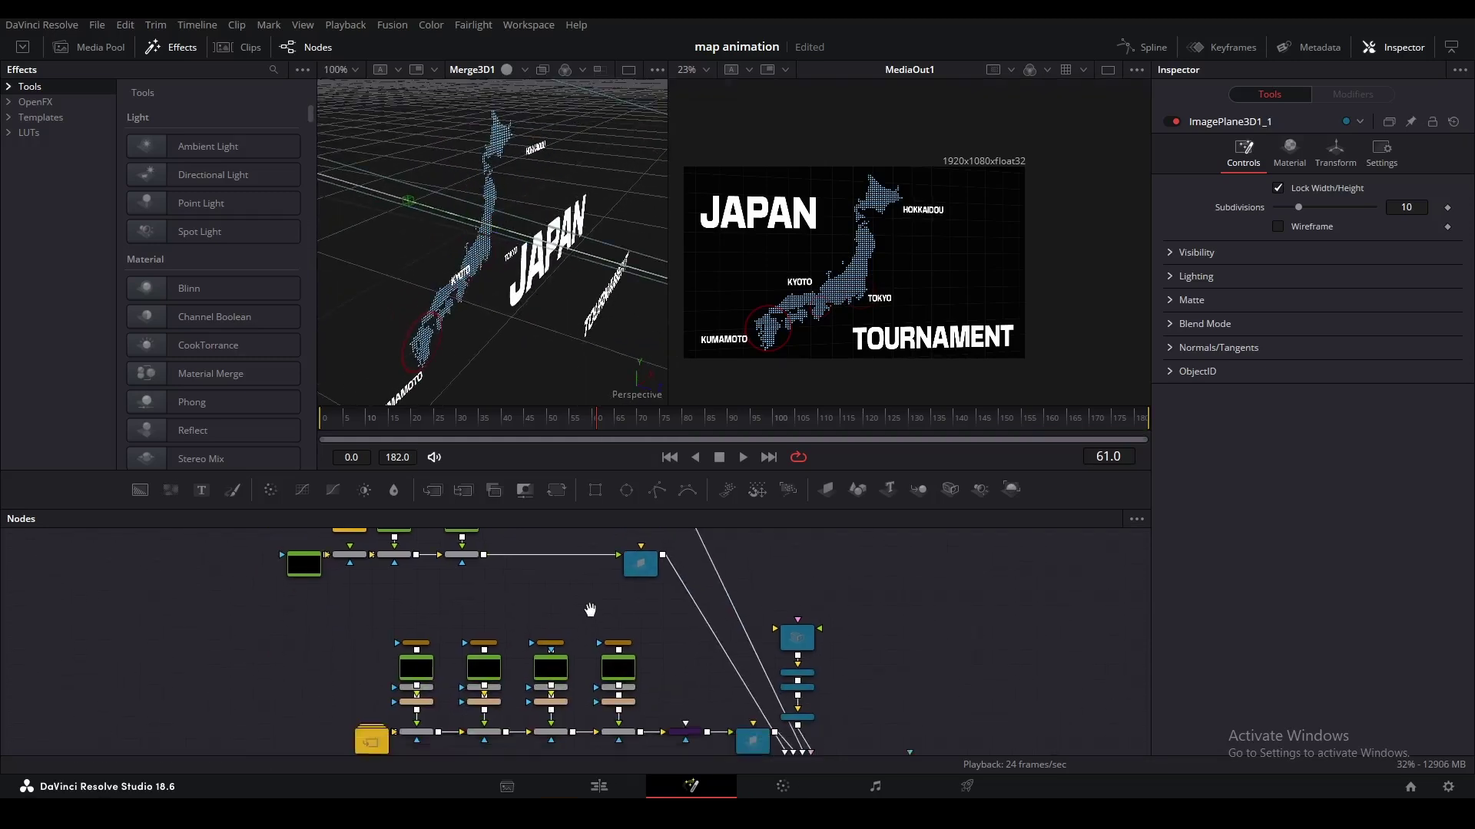
{"action": "left_click_drag", "start_coordinate": [282, 600], "coordinate": [483, 723]}
{"action": "left_click", "coordinate": [618, 675]}
Copy DreamGlow2, insert the copy between Merge3 and the title's image plane, and enable it.
{"action": "scroll", "coordinate": [695, 726], "scroll_direction": "up", "scroll_amount": 3}
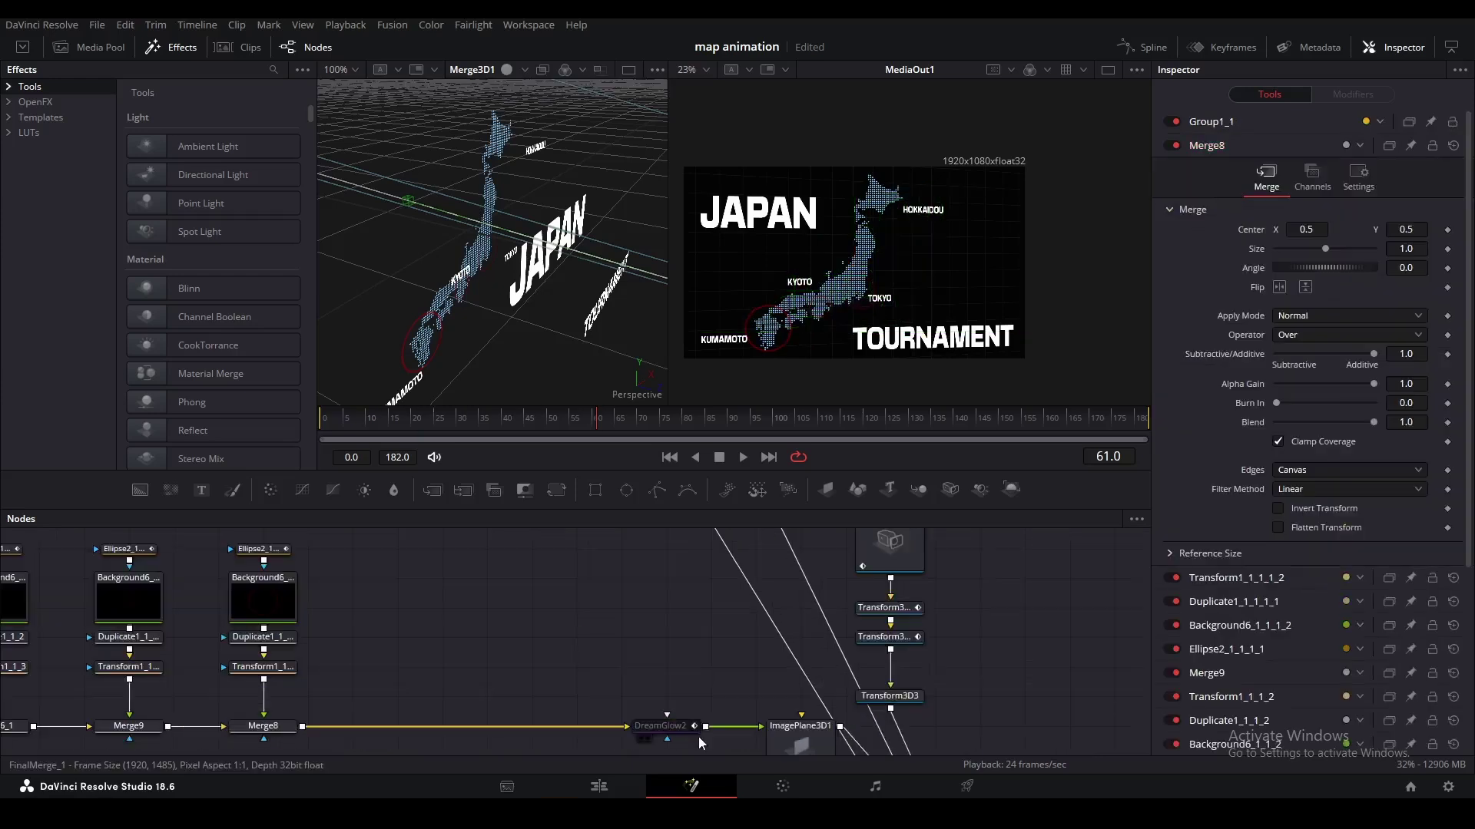
{"action": "left_click", "coordinate": [682, 731]}
{"action": "scroll", "coordinate": [660, 718], "scroll_direction": "down", "scroll_amount": 4}
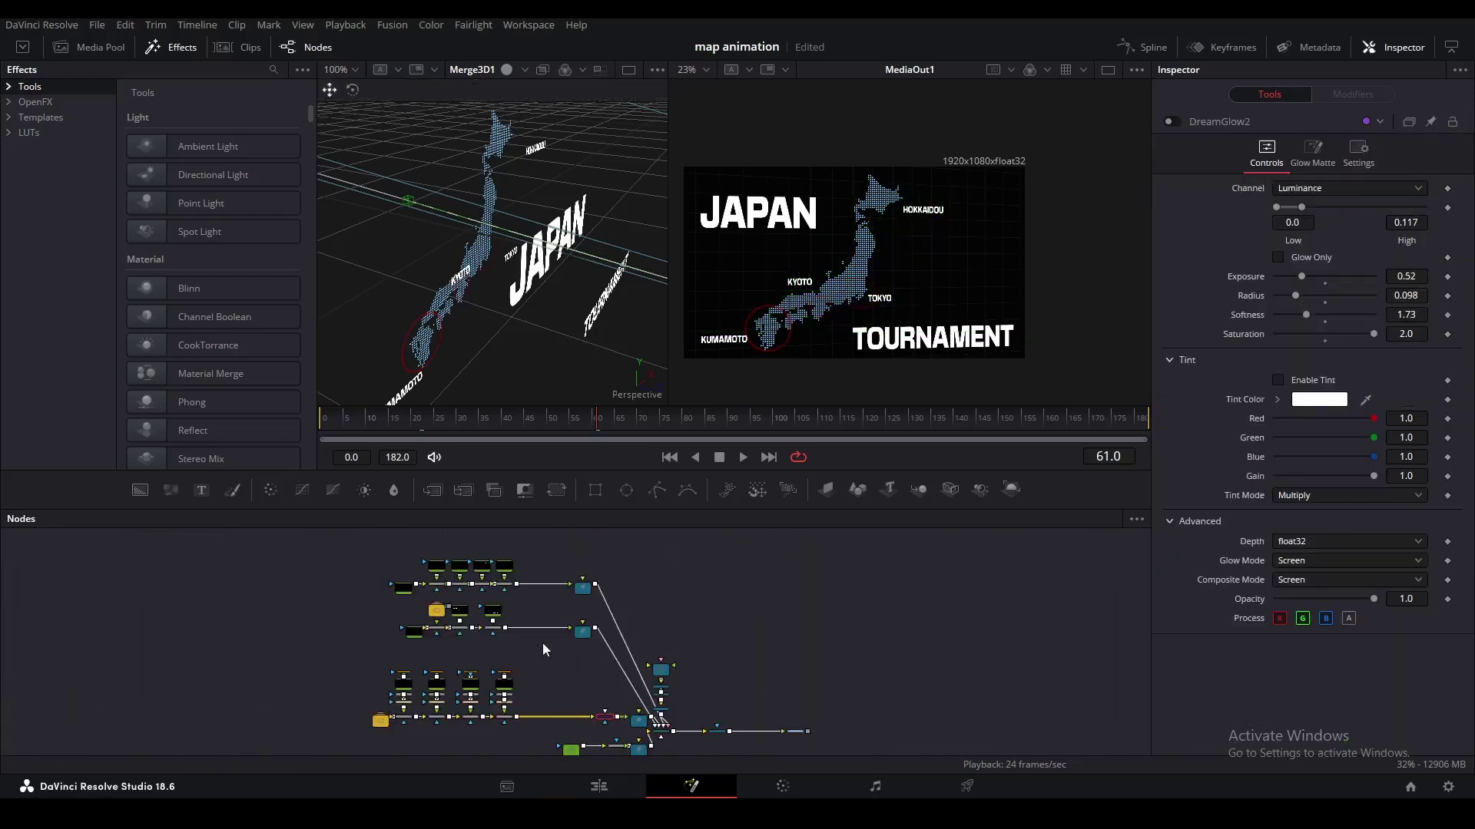
{"action": "left_click", "coordinate": [542, 643]}
{"action": "scroll", "coordinate": [542, 626], "scroll_direction": "up", "scroll_amount": 4}
{"action": "key", "text": "ctrl+v"}
{"action": "left_click_drag", "start_coordinate": [530, 576], "coordinate": [528, 628]}
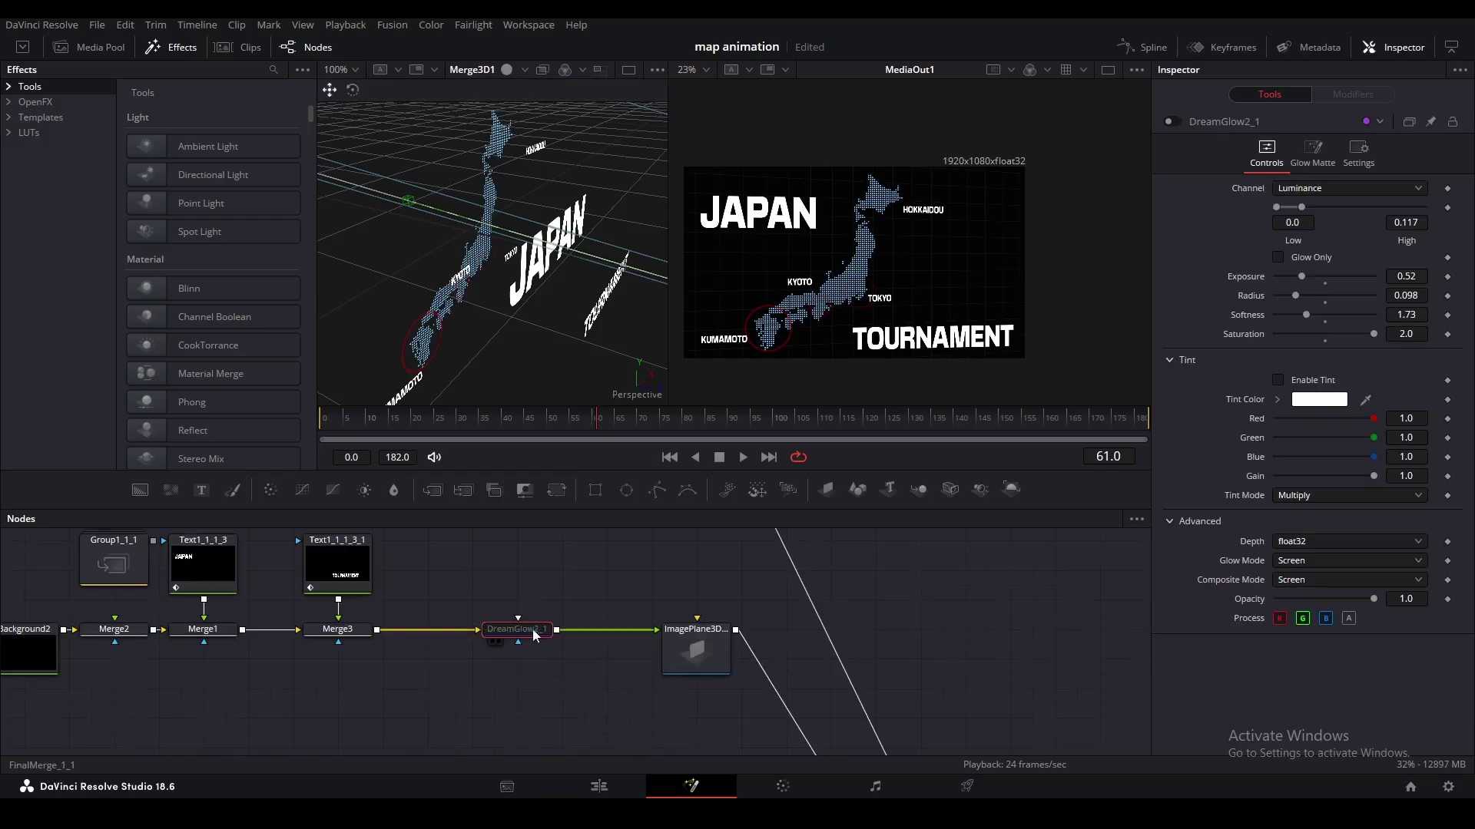
{"action": "left_click", "coordinate": [1171, 123]}
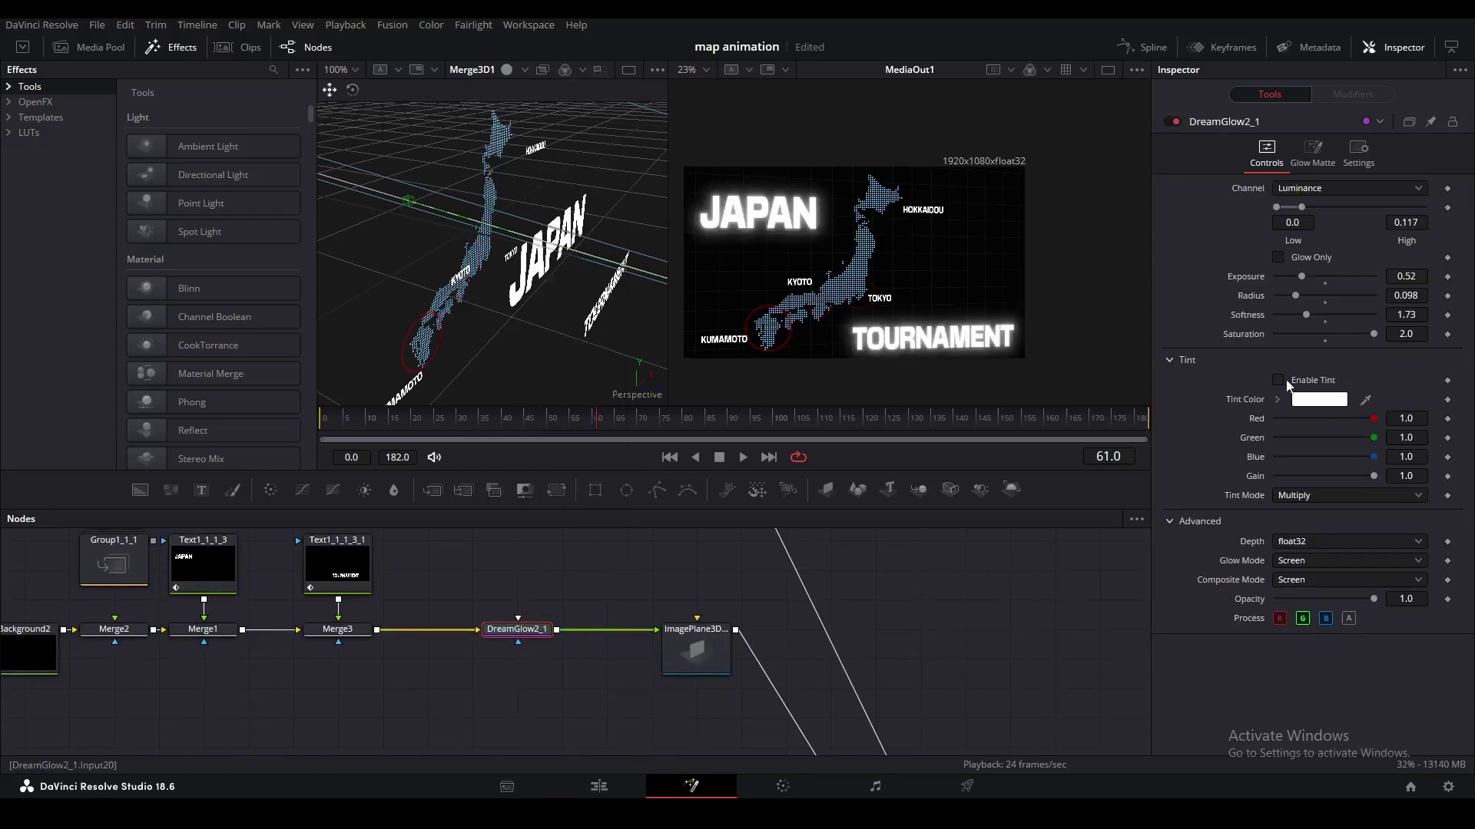
Enable the title glow's tint, set its color to pale yellow #fdffd0, and set the softness to 1.04.
{"action": "left_click", "coordinate": [1302, 400]}
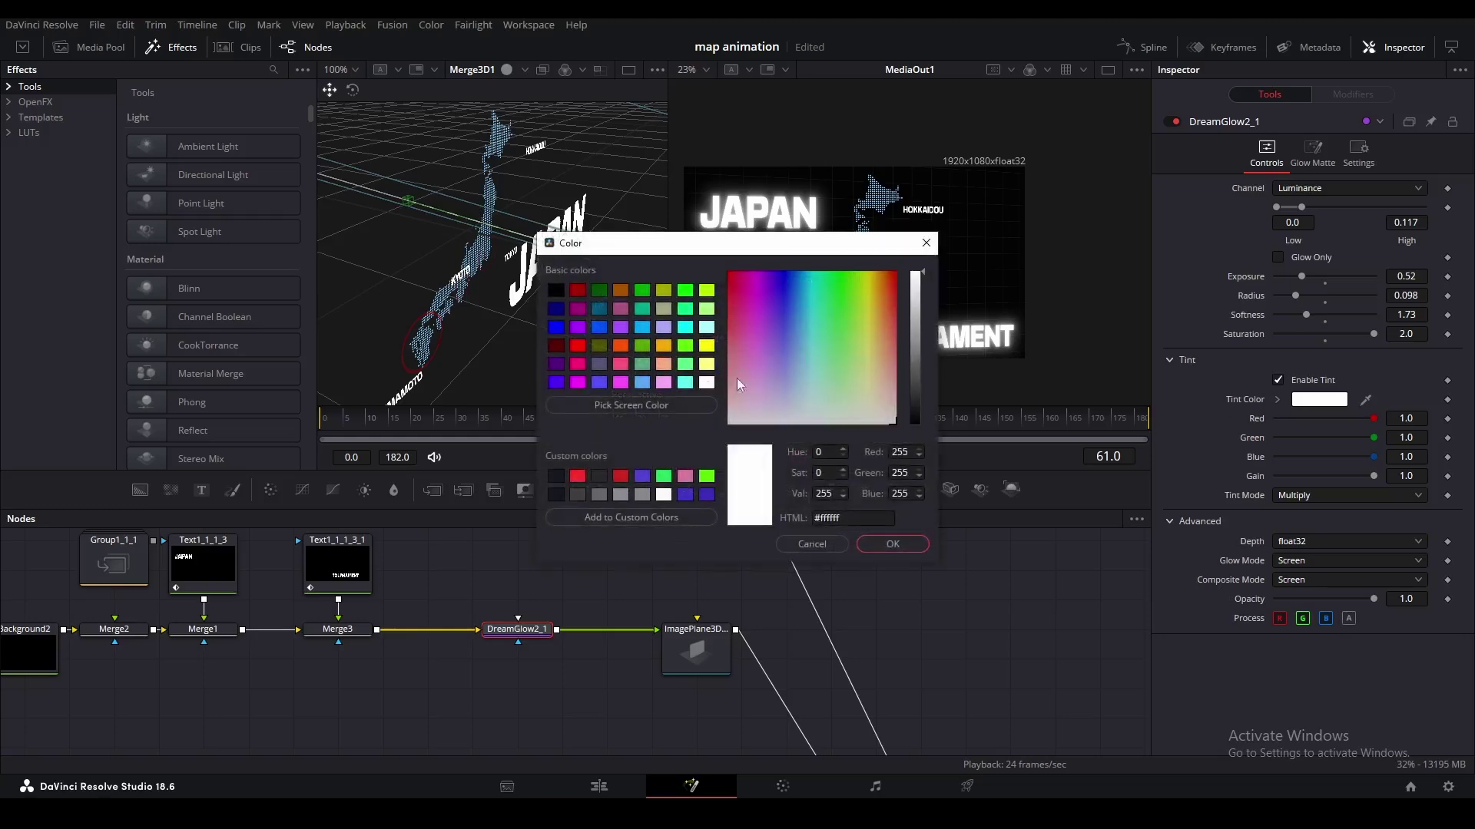
{"action": "left_click", "coordinate": [866, 347]}
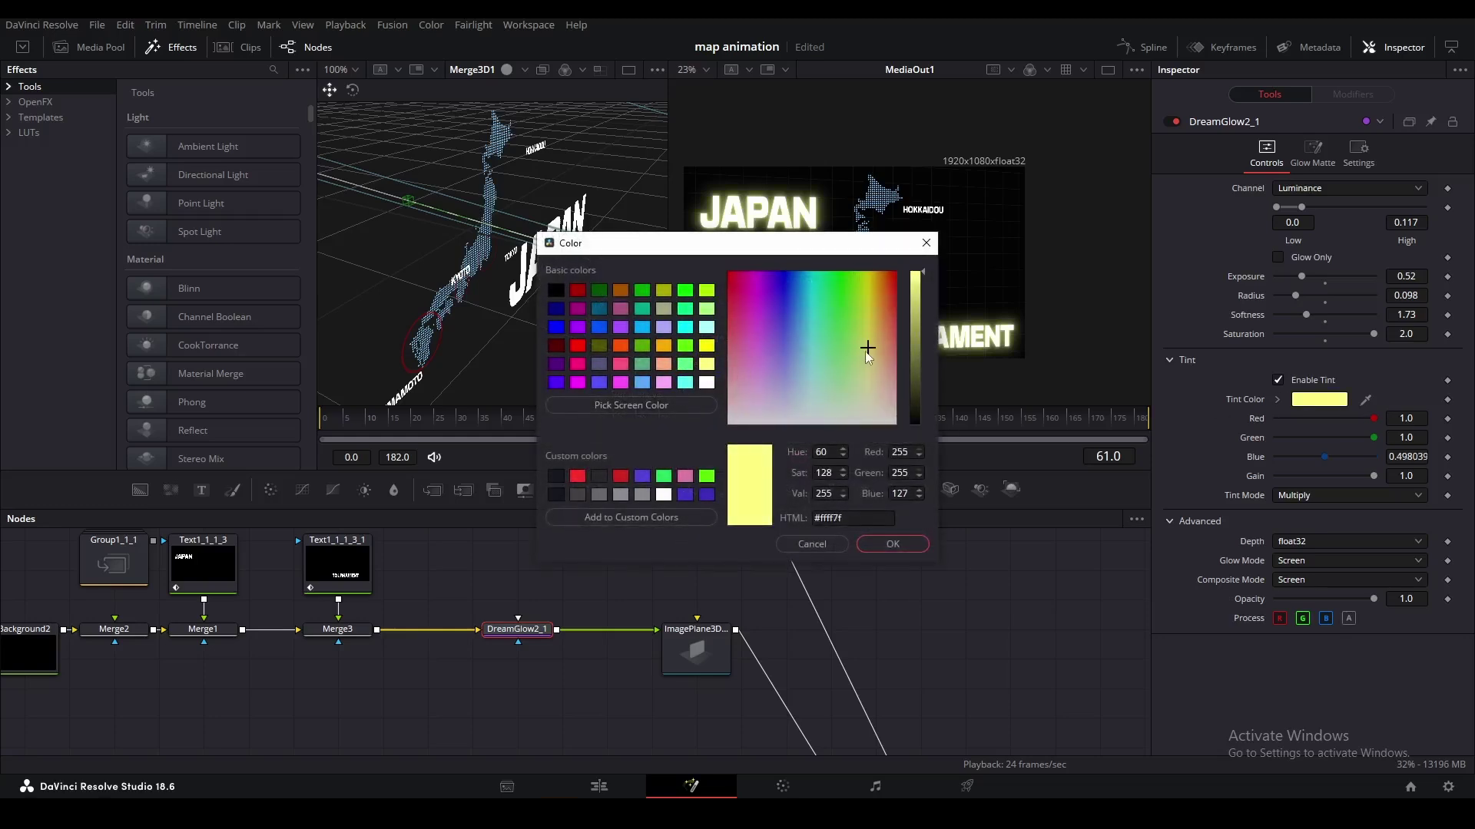
{"action": "left_click_drag", "start_coordinate": [866, 347], "coordinate": [866, 397]}
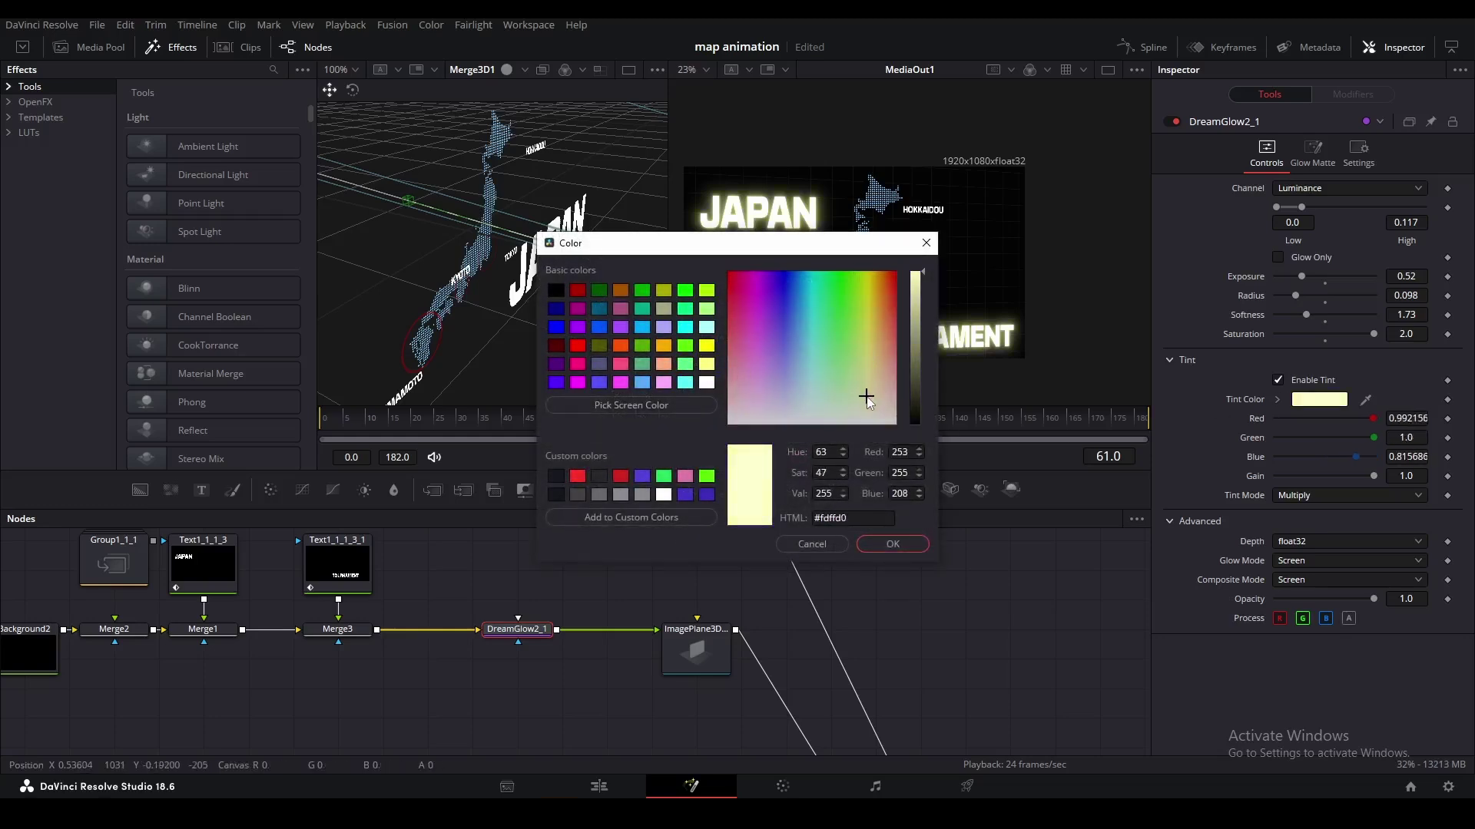
{"action": "left_click", "coordinate": [892, 544]}
{"action": "left_click_drag", "start_coordinate": [1306, 315], "coordinate": [1279, 319]}
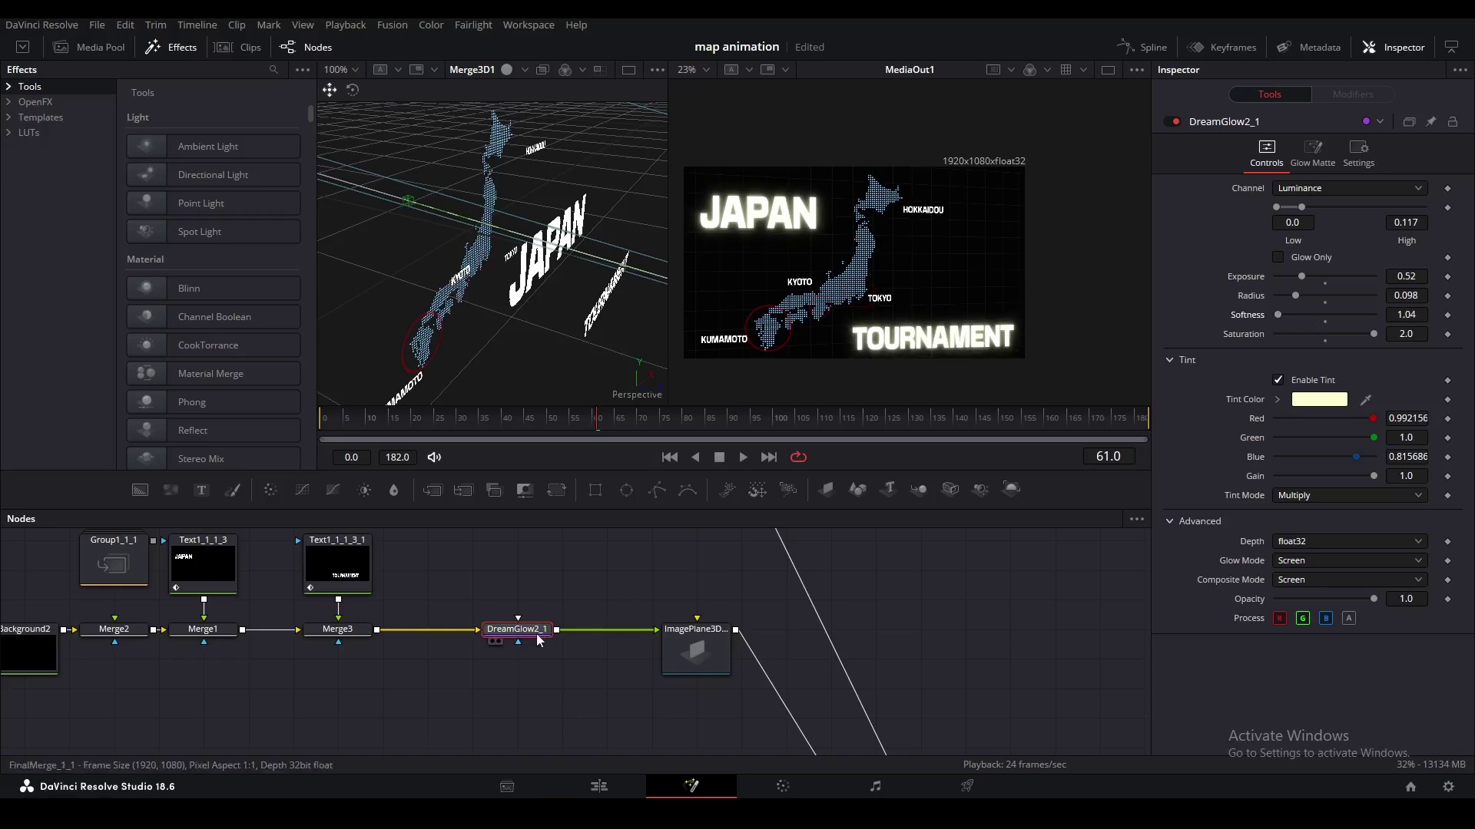
Insert an instance of the title glow between Merge13 and the city label plane, and slightly reduce its blur size.
{"action": "scroll", "coordinate": [499, 595], "scroll_direction": "down", "scroll_amount": 3}
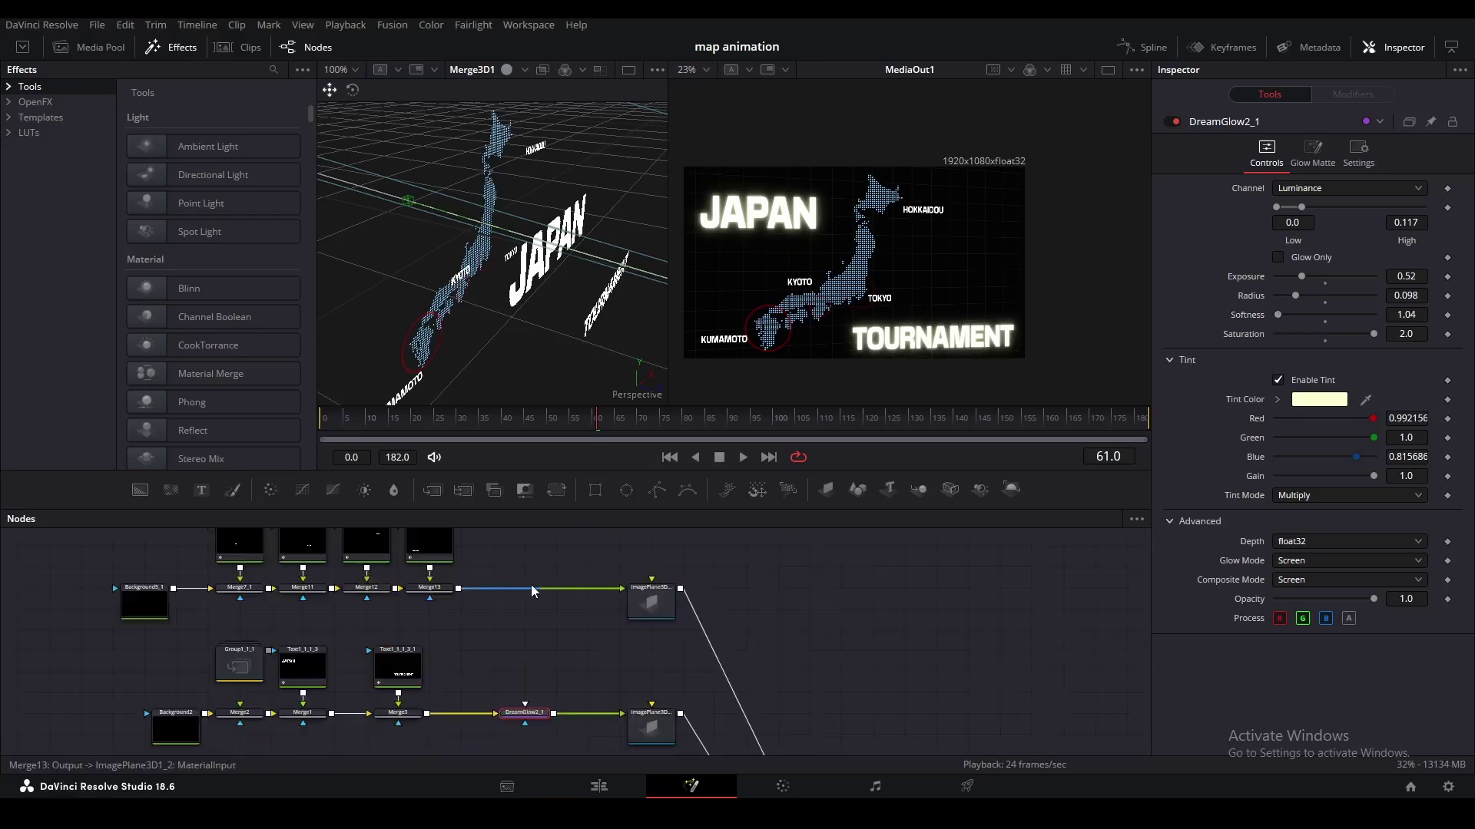
{"action": "left_click", "coordinate": [538, 556]}
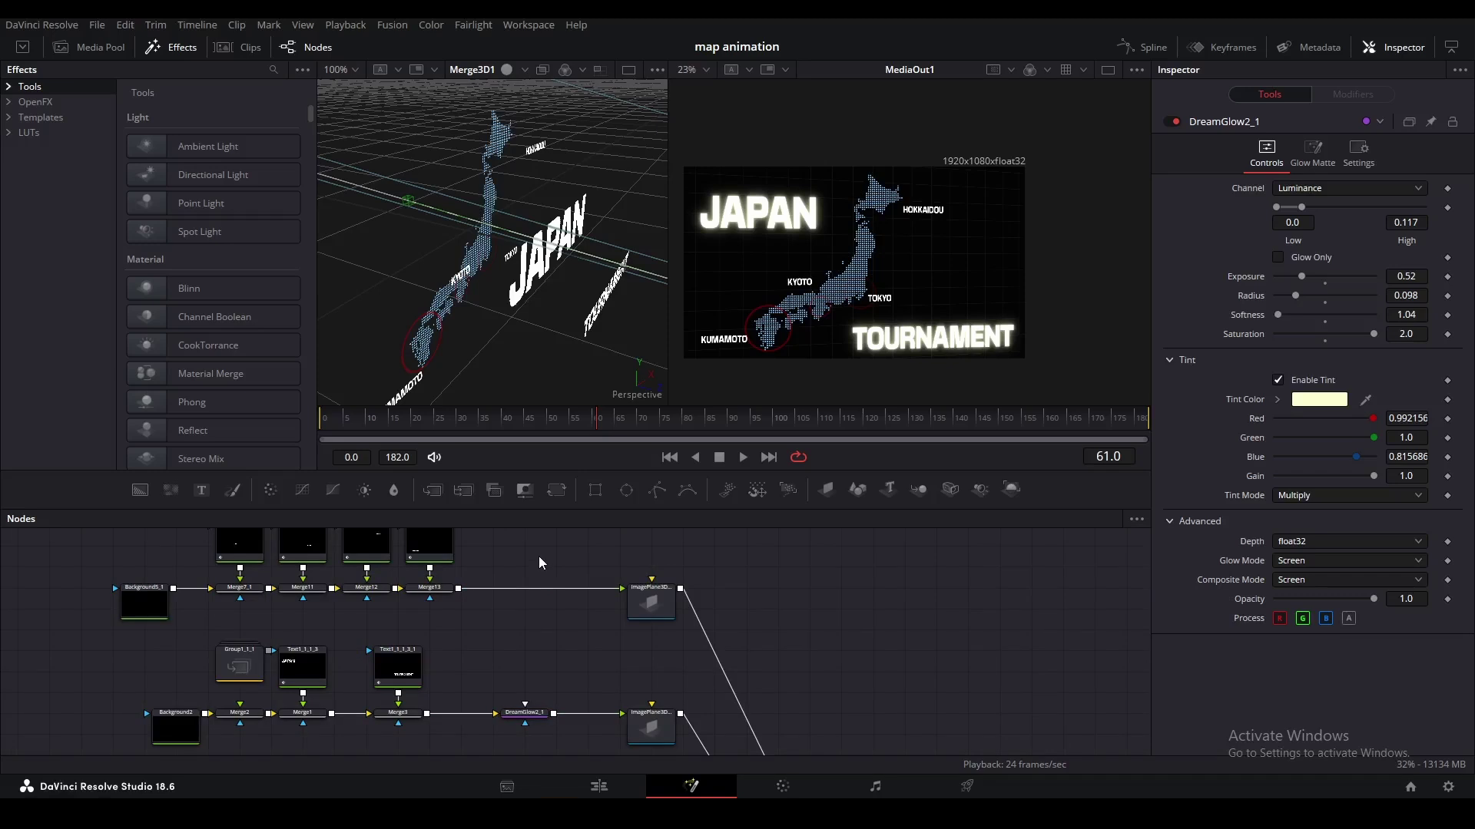
{"action": "key", "text": "ctrl+shift+v"}
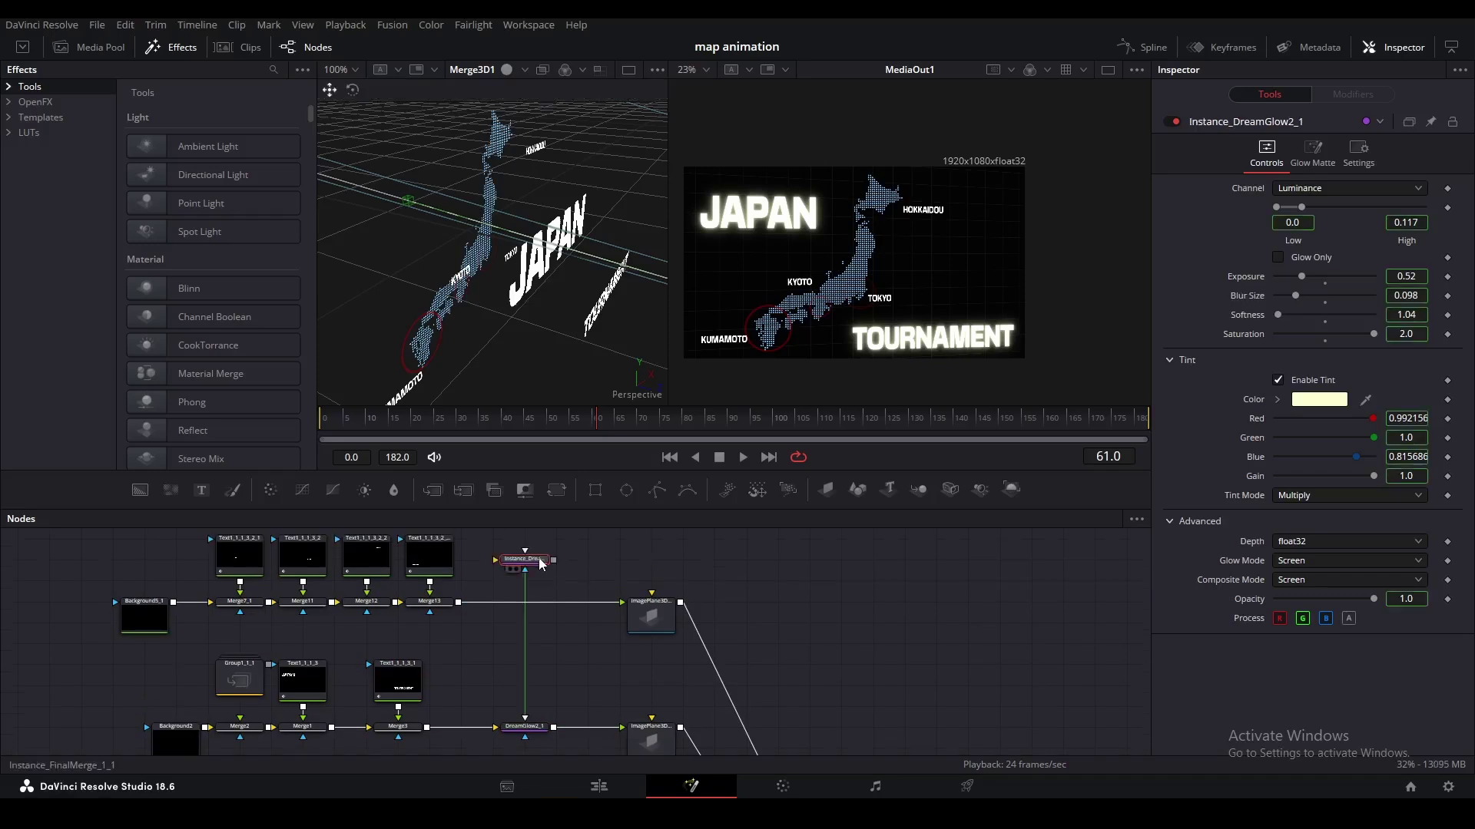
{"action": "left_click_drag", "start_coordinate": [533, 560], "coordinate": [534, 601]}
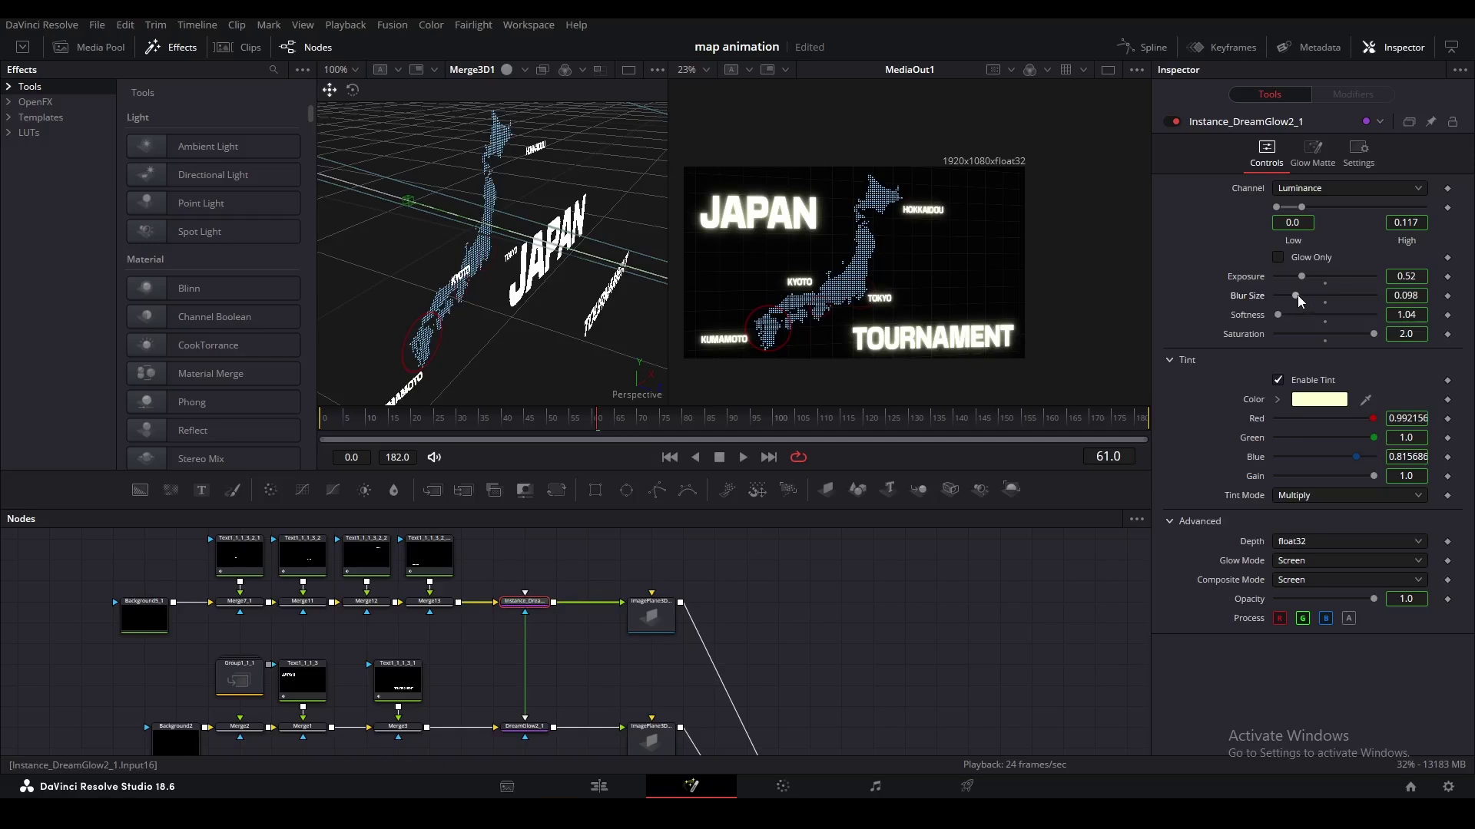
{"action": "left_click_drag", "start_coordinate": [1297, 295], "coordinate": [1288, 294]}
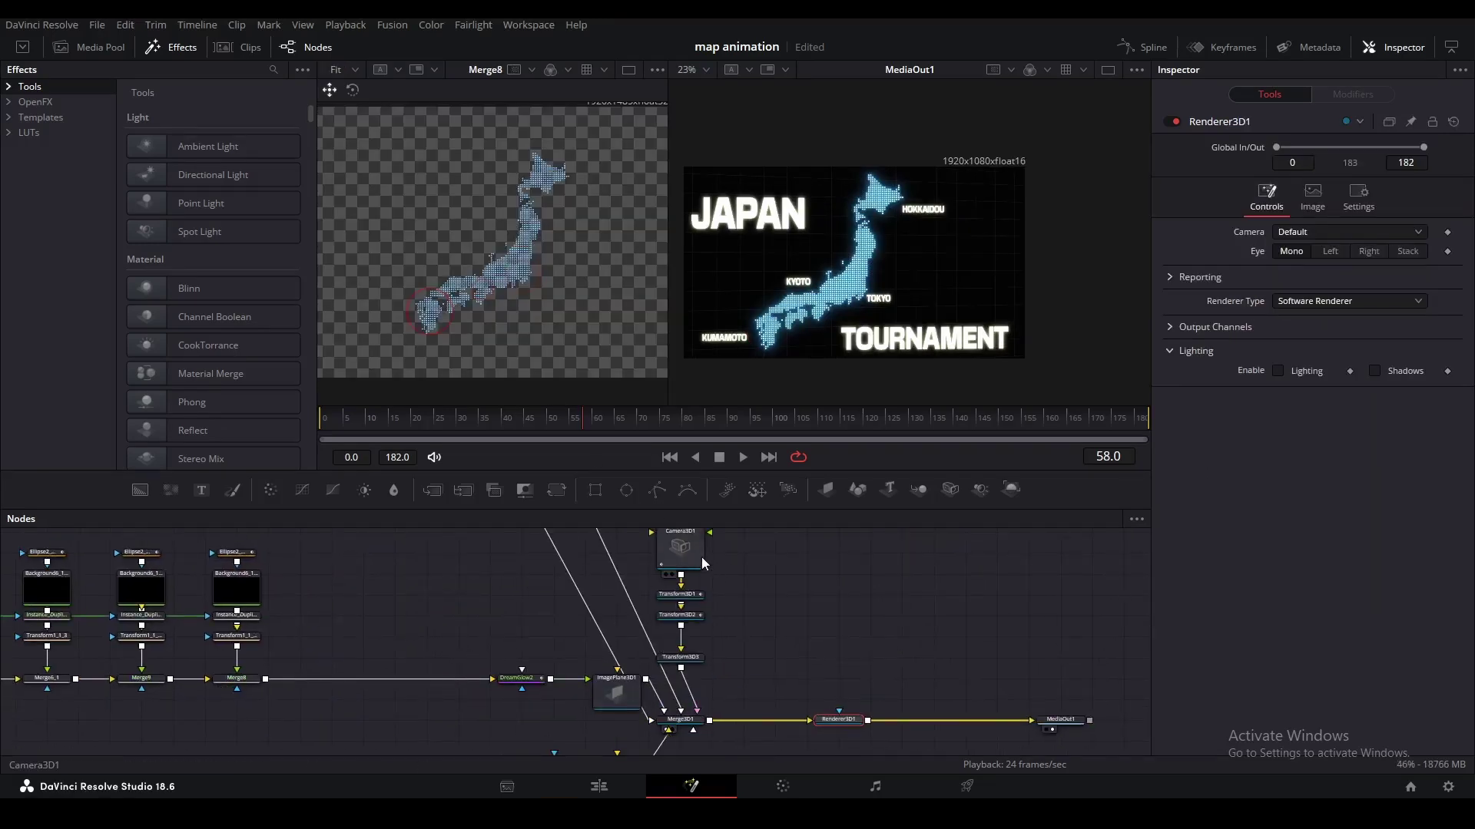
Move Camera3D1 back to a Z translation of 1.814261 at frame 47.
{"action": "left_click", "coordinate": [702, 563]}
{"action": "scroll", "coordinate": [699, 561], "scroll_direction": "up", "scroll_amount": 1}
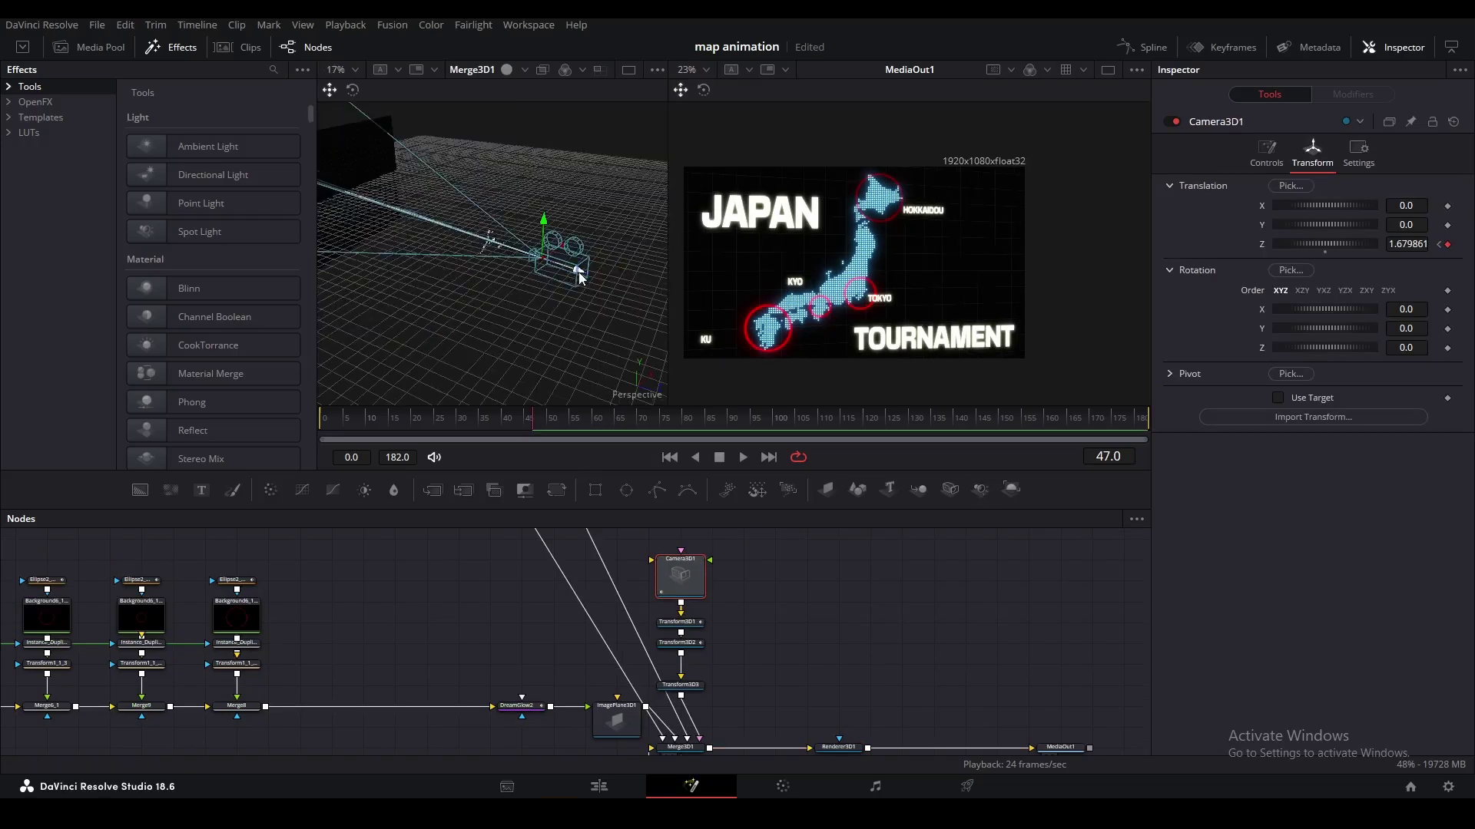
{"action": "scroll", "coordinate": [579, 272], "scroll_direction": "up", "scroll_amount": 2}
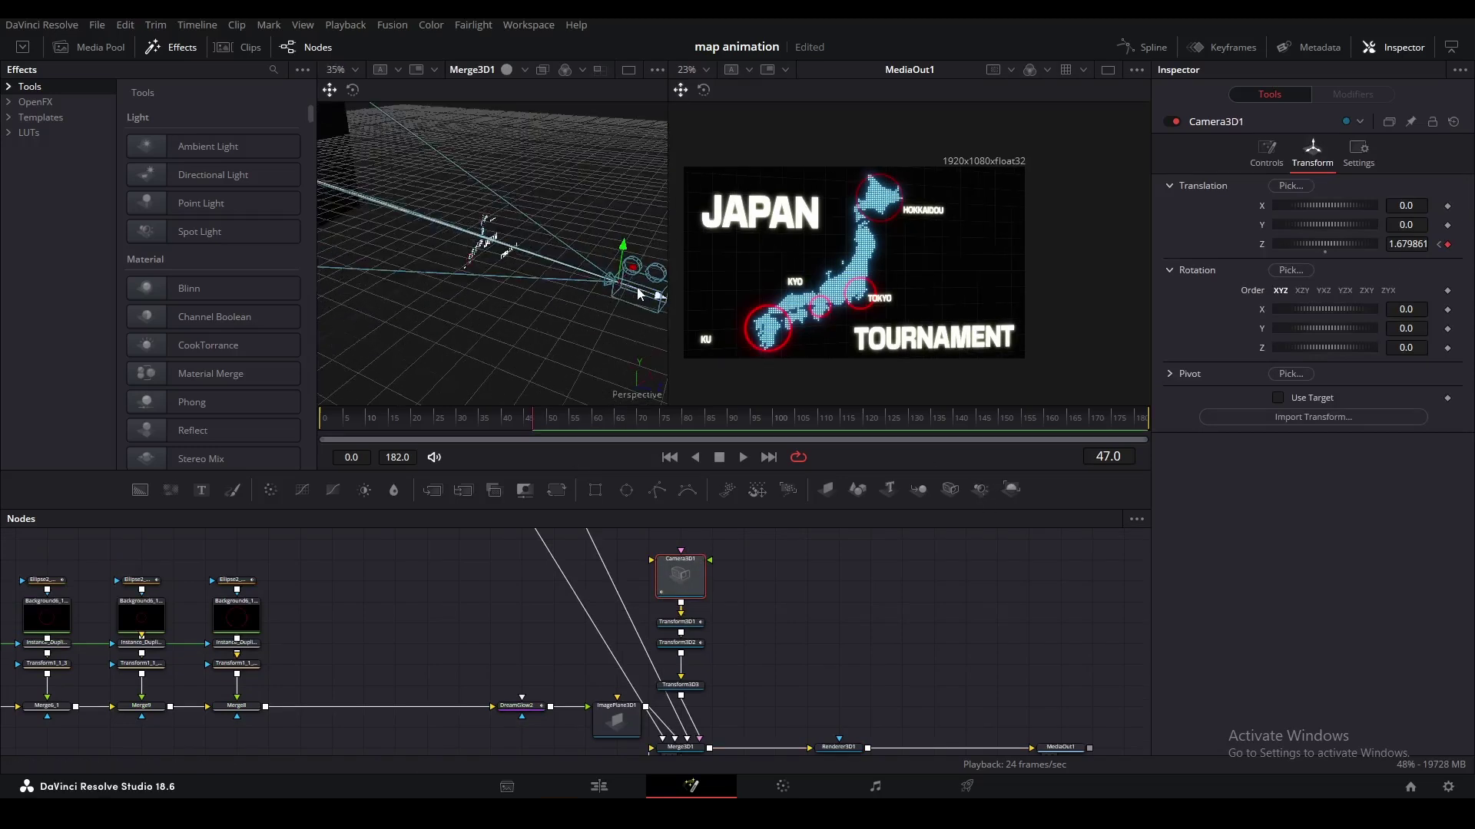
{"action": "left_click_drag", "start_coordinate": [657, 300], "coordinate": [668, 299]}
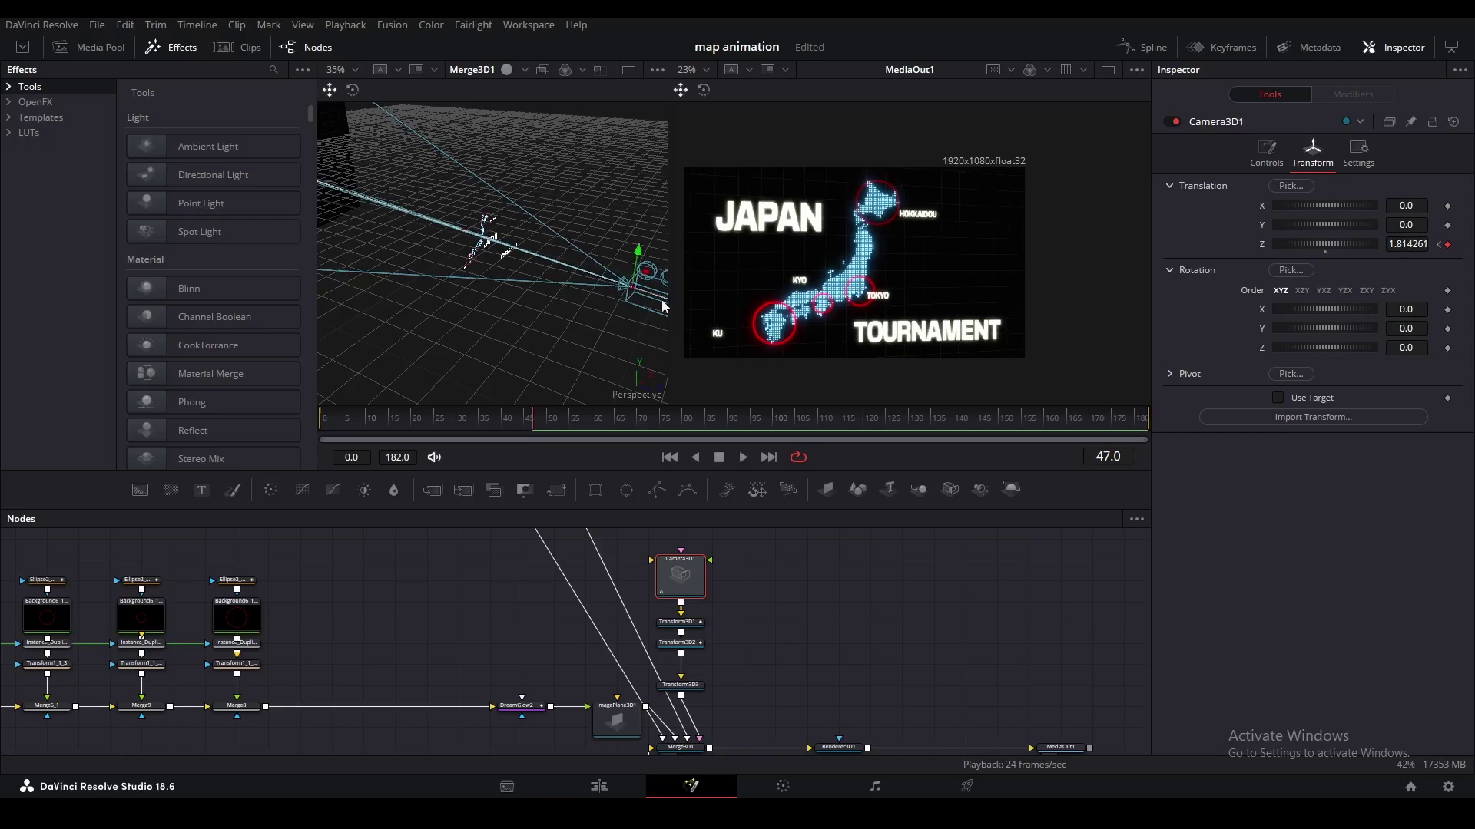
Select the Transform3D3 node below the camera to adjust the camera's placement.
{"action": "left_click", "coordinate": [693, 686]}
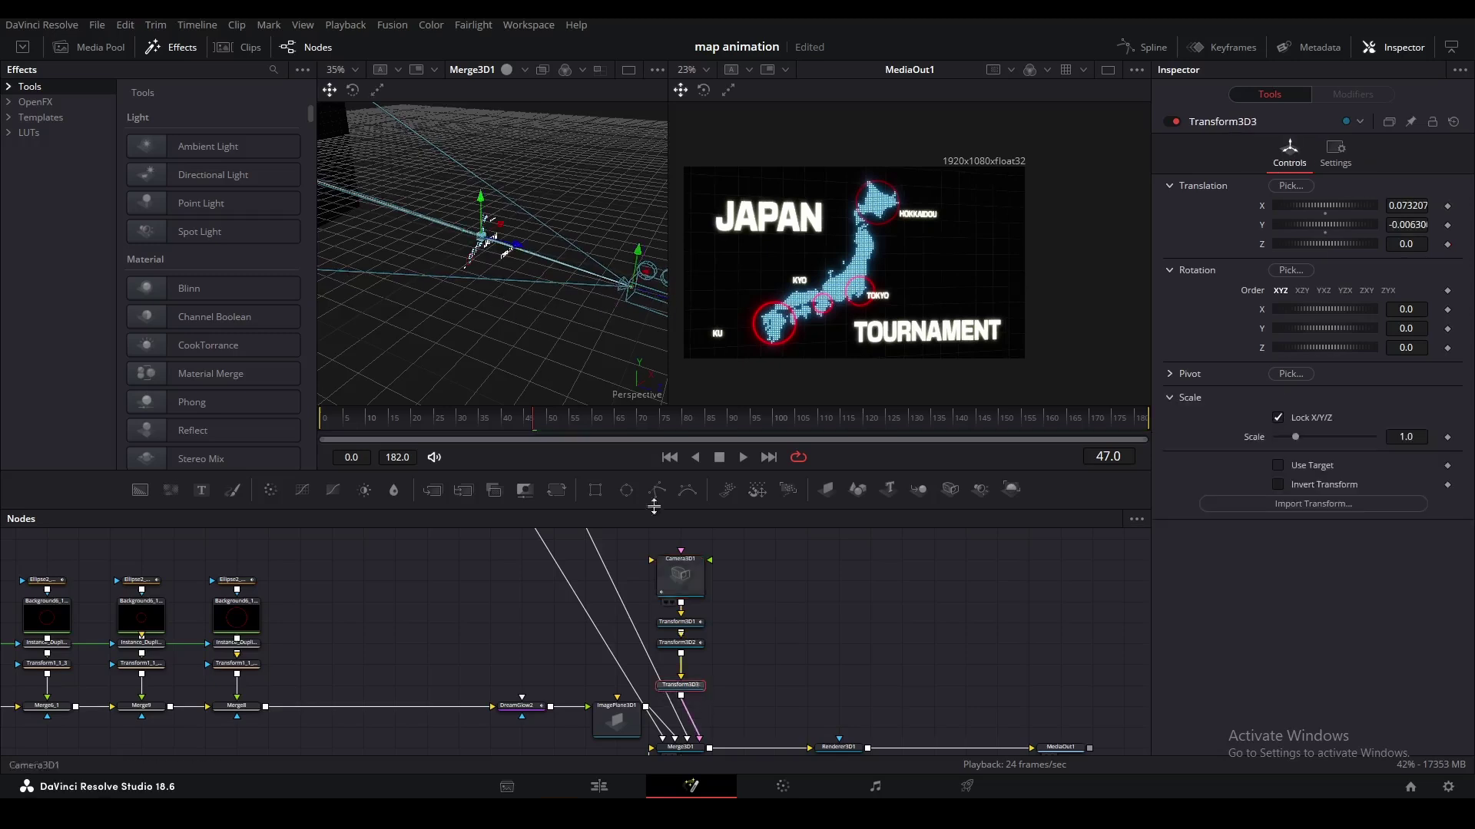
{"action": "left_click_drag", "start_coordinate": [437, 329], "coordinate": [432, 328]}
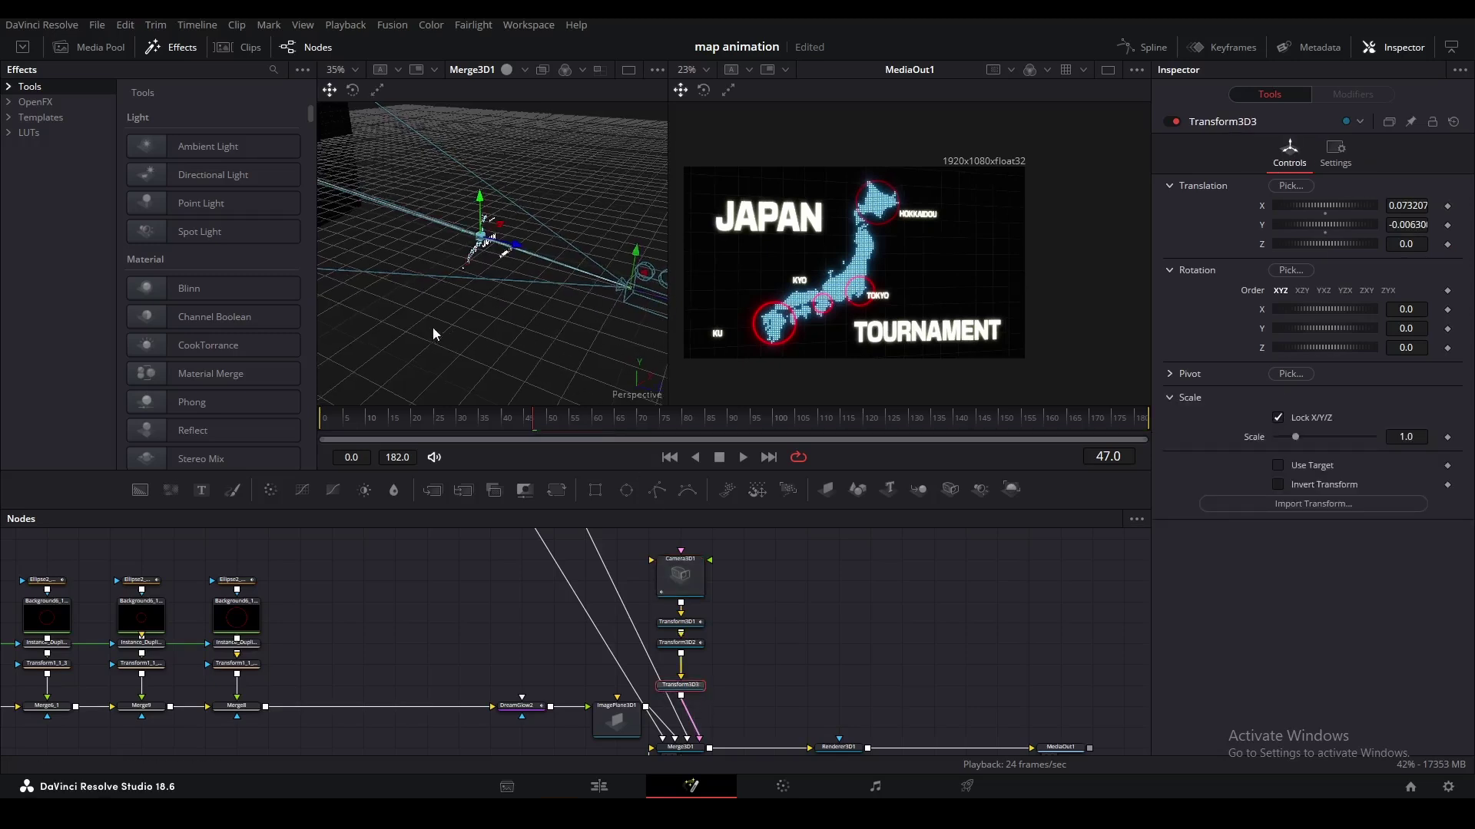